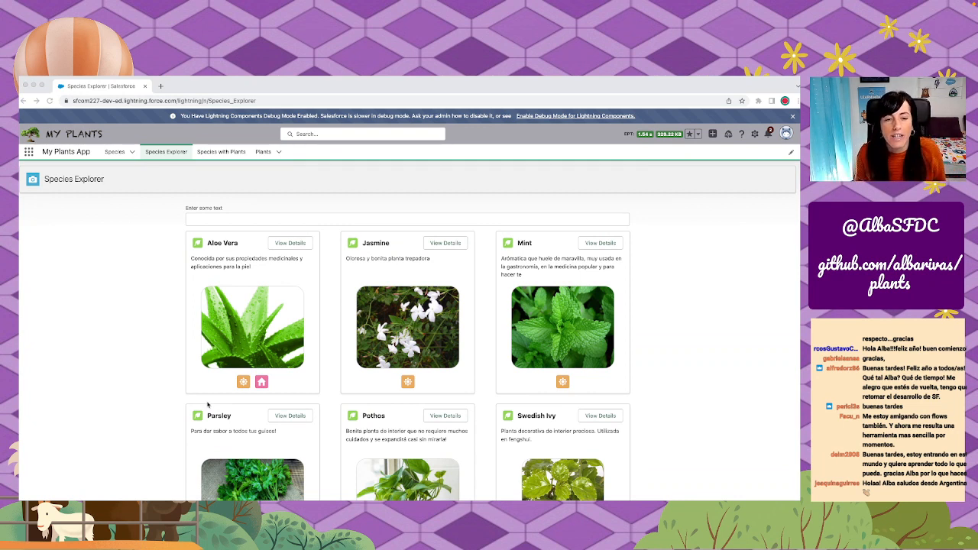
Open the new record form for Species and review its sections from General Information to Pruning, leaving without saving.
click(93, 386)
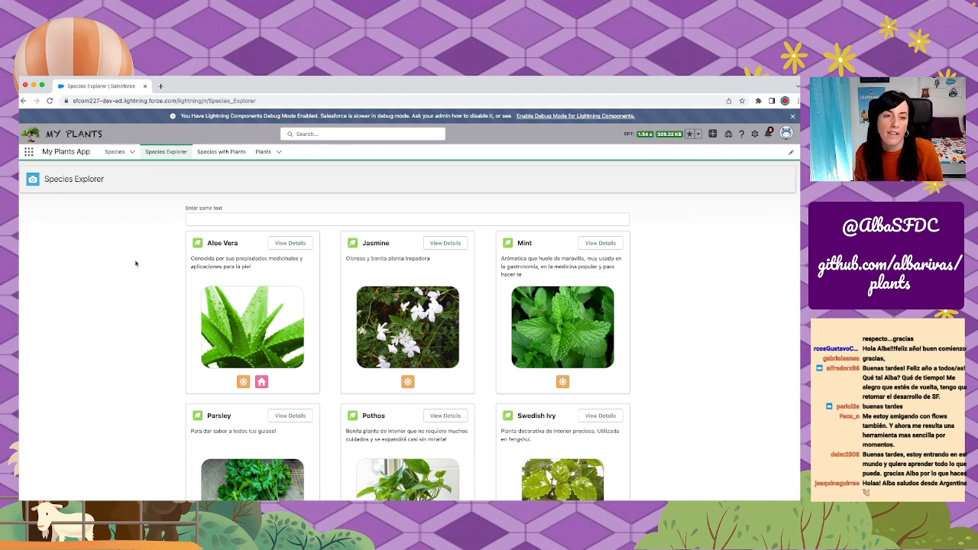
click(116, 152)
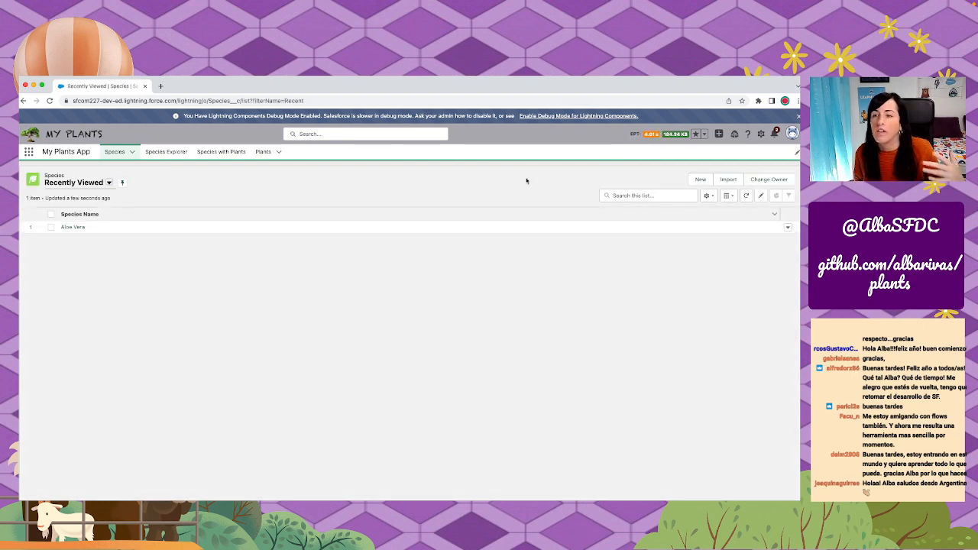
click(700, 179)
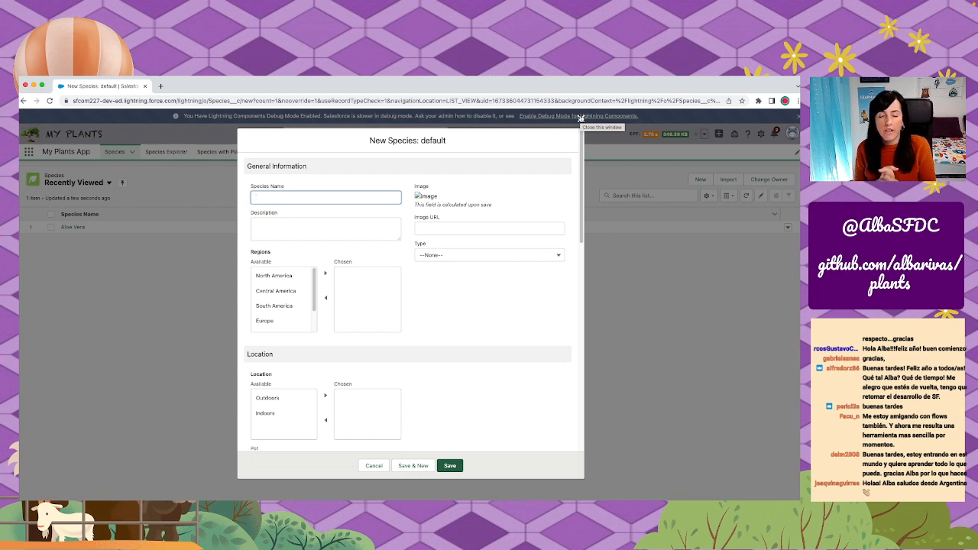
scroll(528, 281, down, 4)
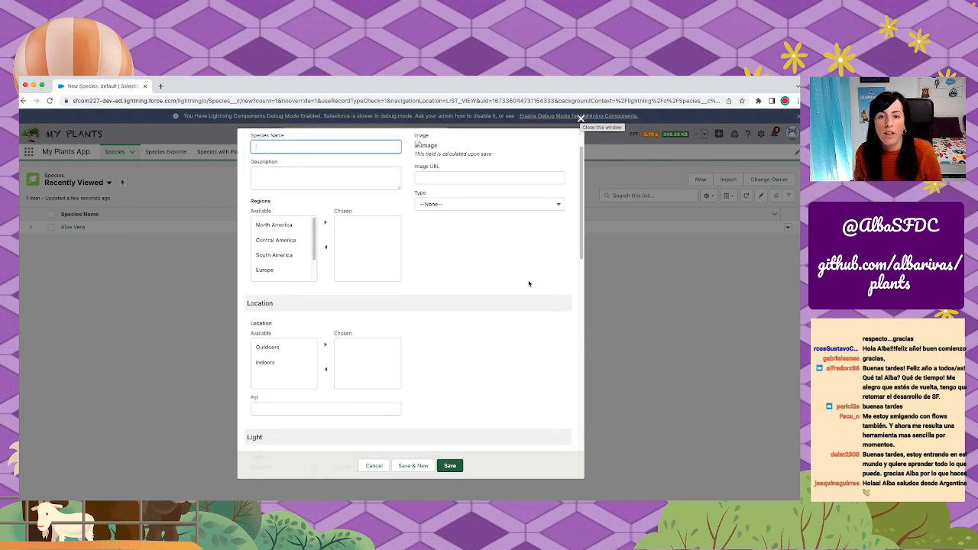
scroll(528, 283, down, 5)
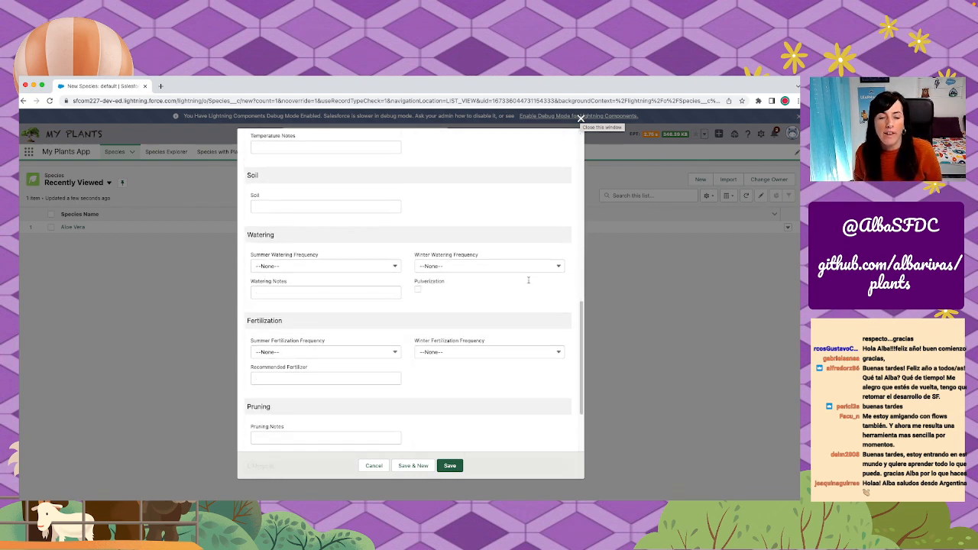
scroll(528, 283, up, 8)
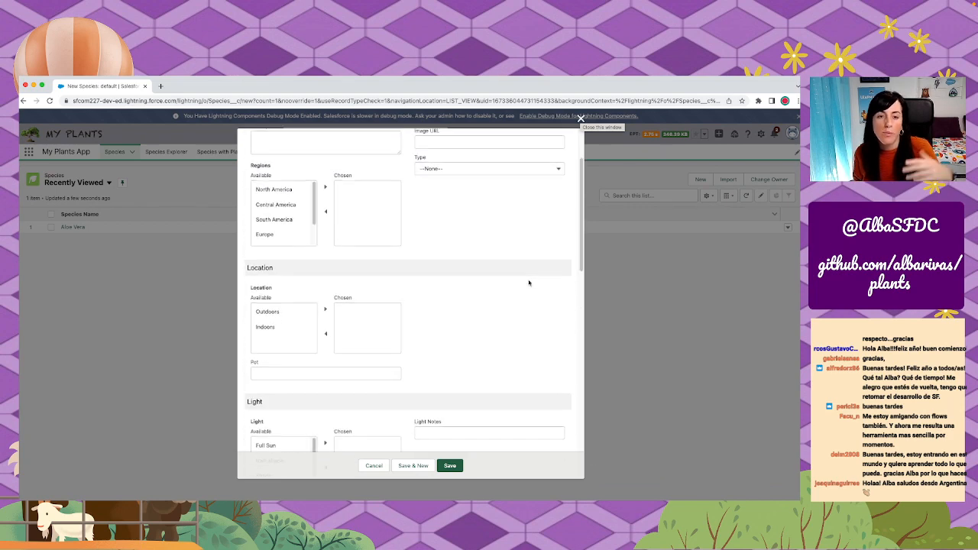
scroll(527, 284, up, 2)
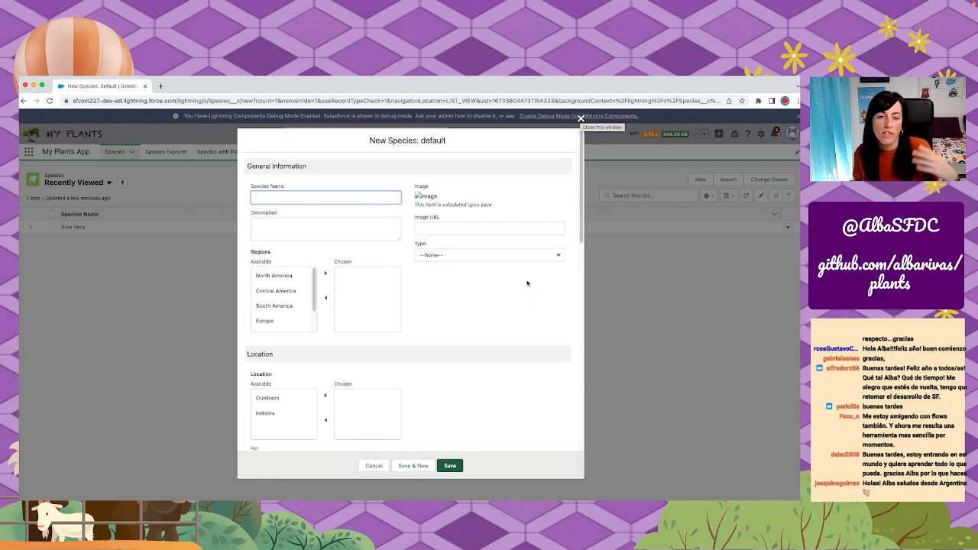
scroll(326, 332, down, 2)
scroll(326, 332, down, 7)
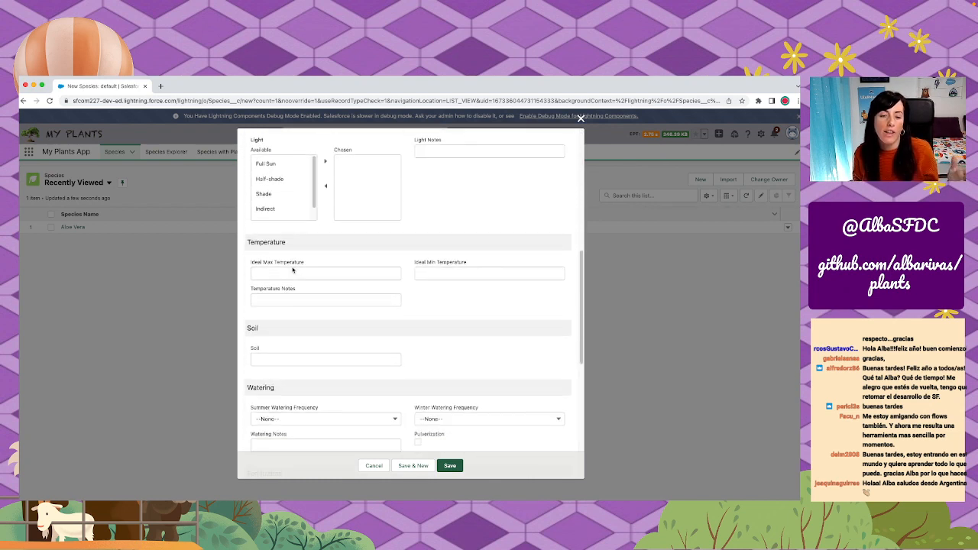
scroll(454, 310, down, 2)
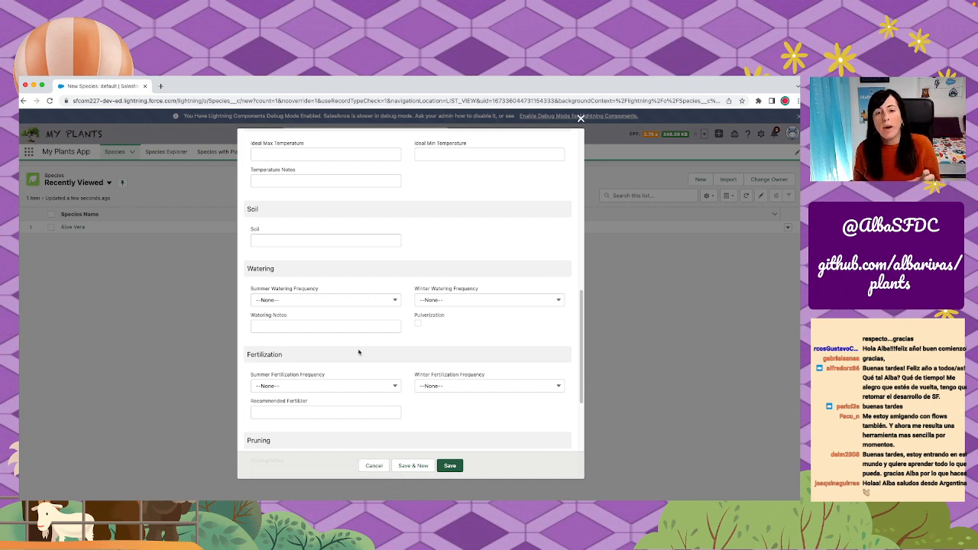
scroll(358, 352, up, 5)
click(374, 466)
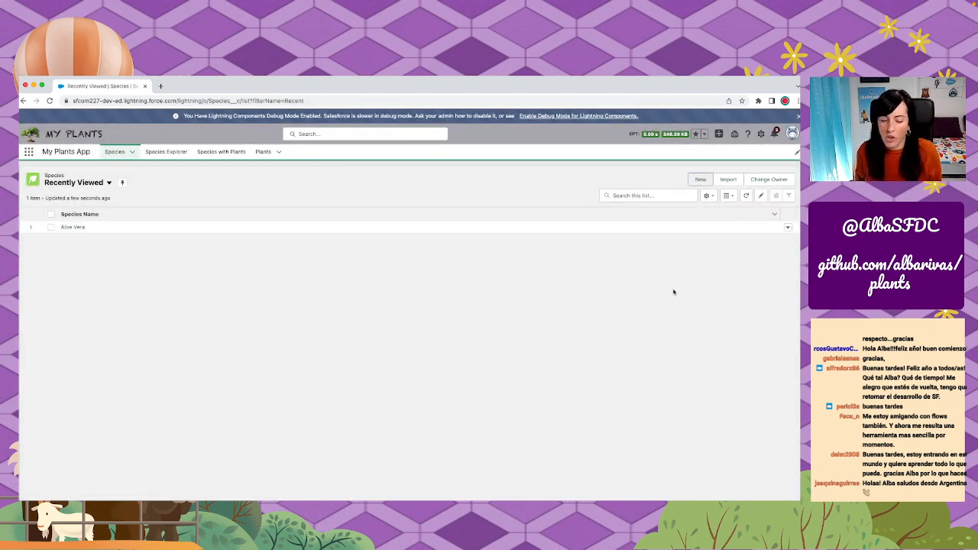
Find Flows in Setup and create a new flow of type Screen Flow.
click(760, 134)
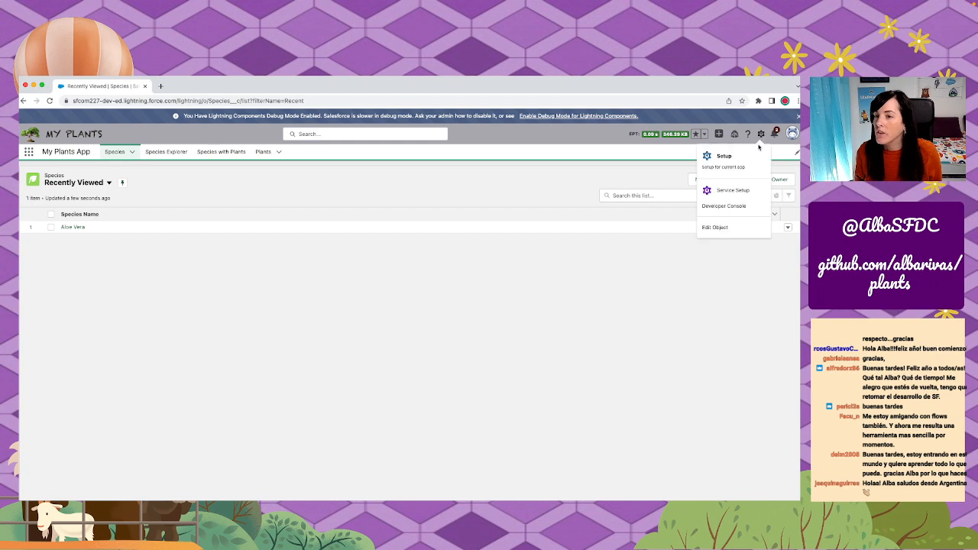
click(738, 162)
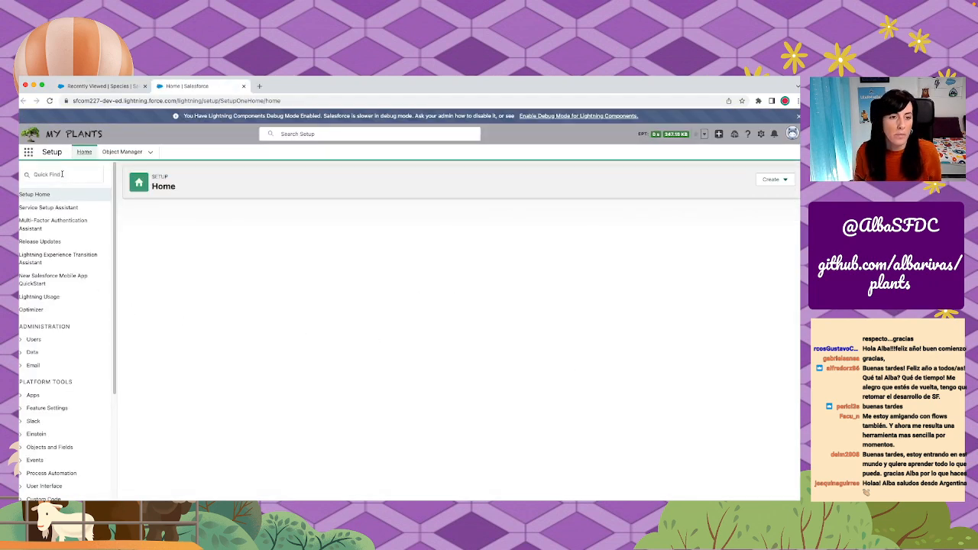
click(62, 174)
text(Flow)
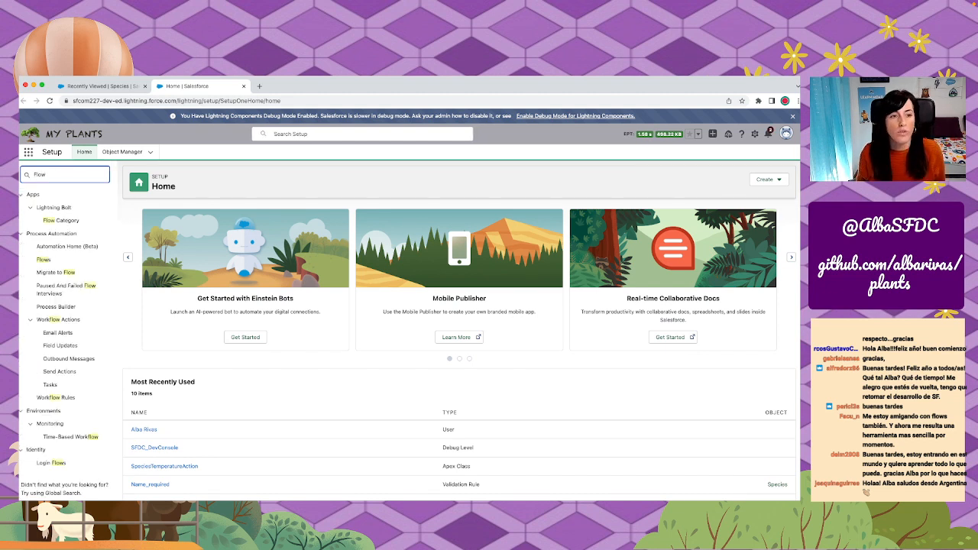
click(44, 260)
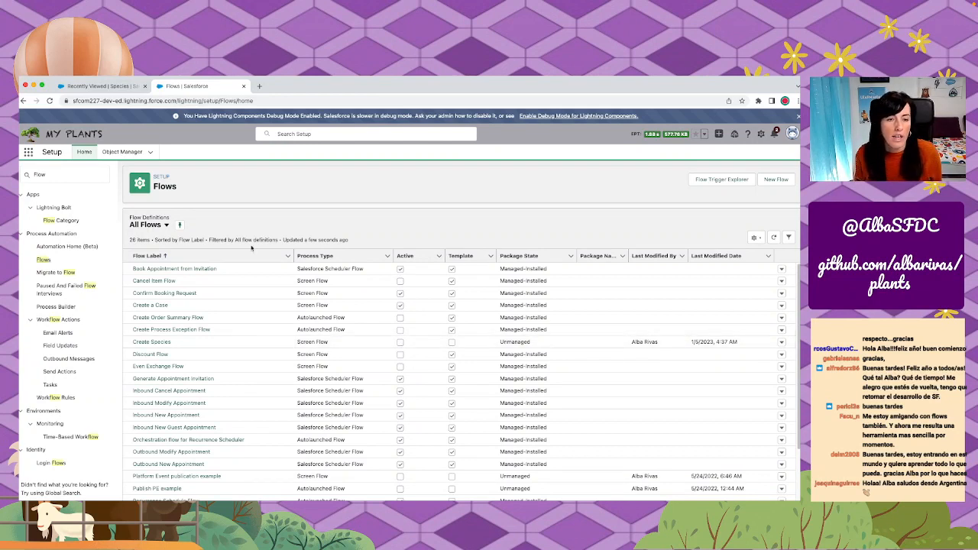
click(775, 180)
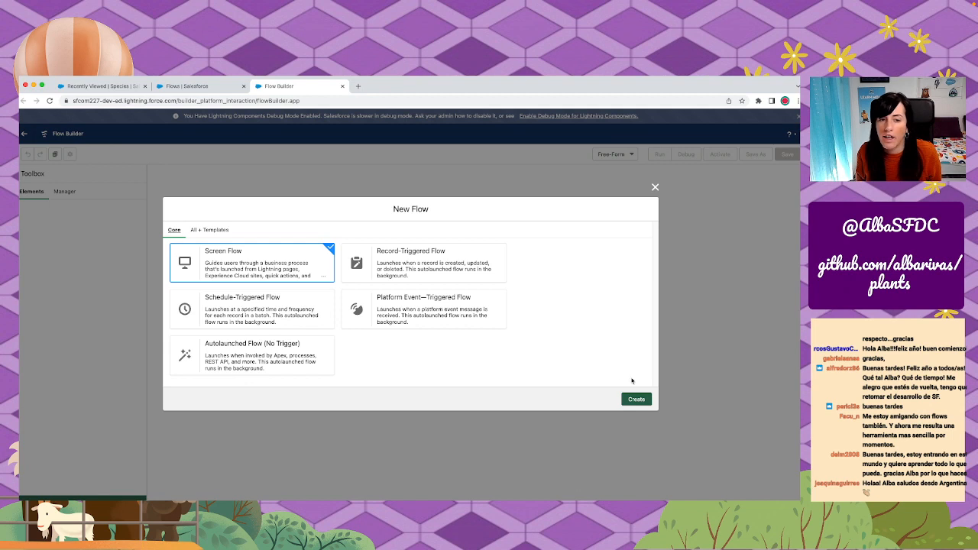
click(639, 400)
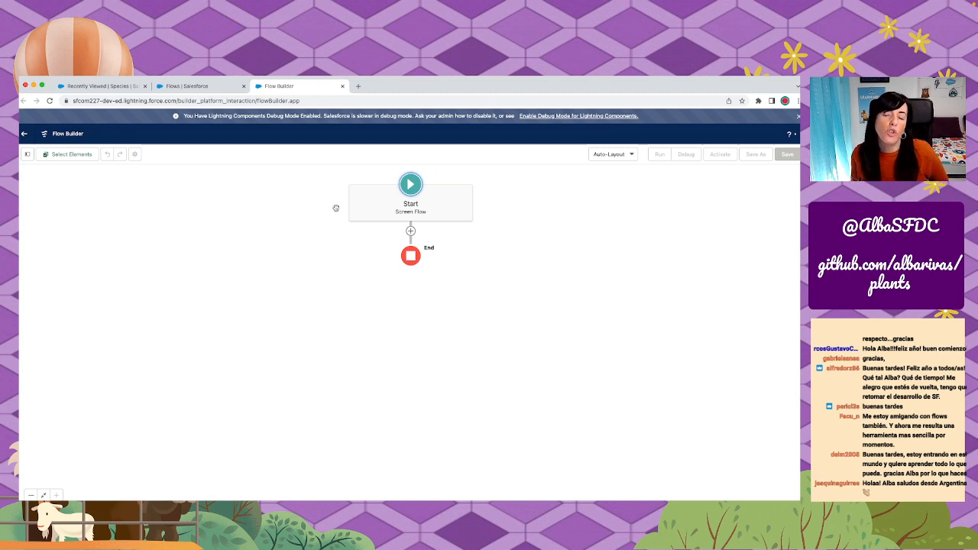
Examine the Interaction, Logic and Data elements that can be added to the flow, including the blank New Screen editor.
click(410, 232)
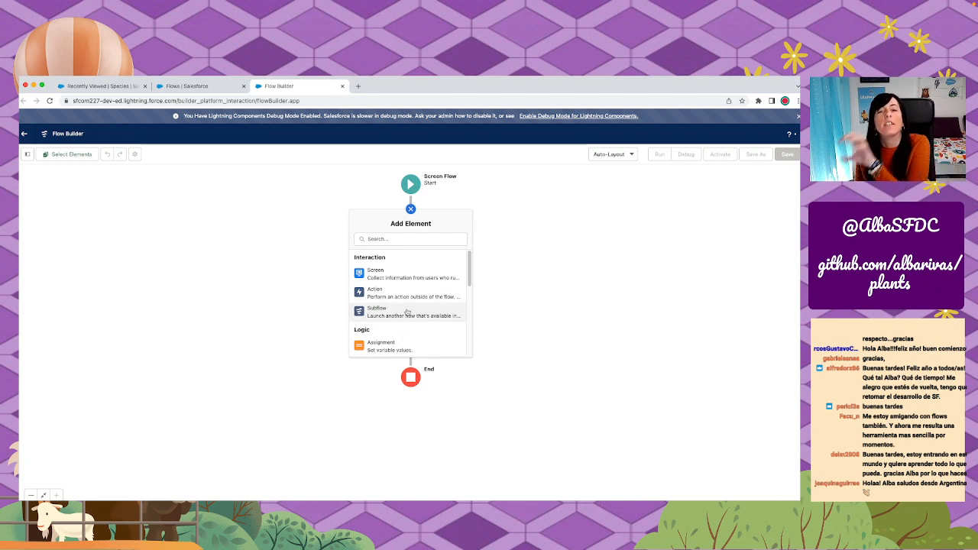
scroll(405, 313, down, 1)
scroll(401, 315, down, 2)
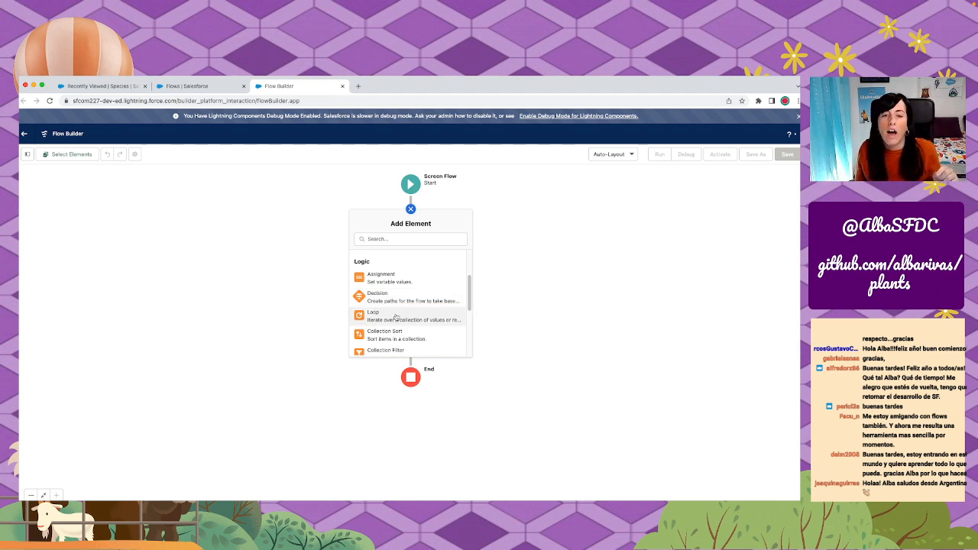
scroll(395, 320, down, 1)
scroll(395, 320, down, 4)
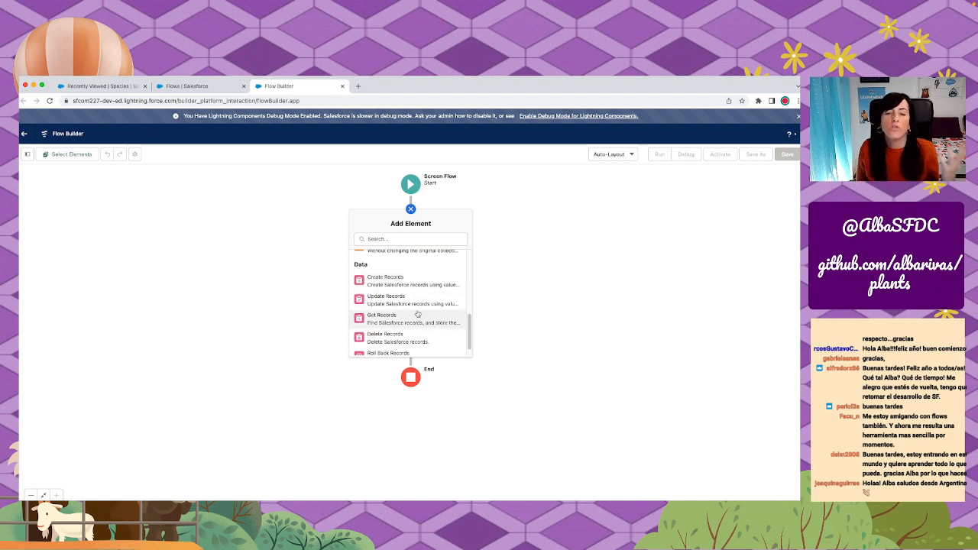
scroll(425, 341, down, 1)
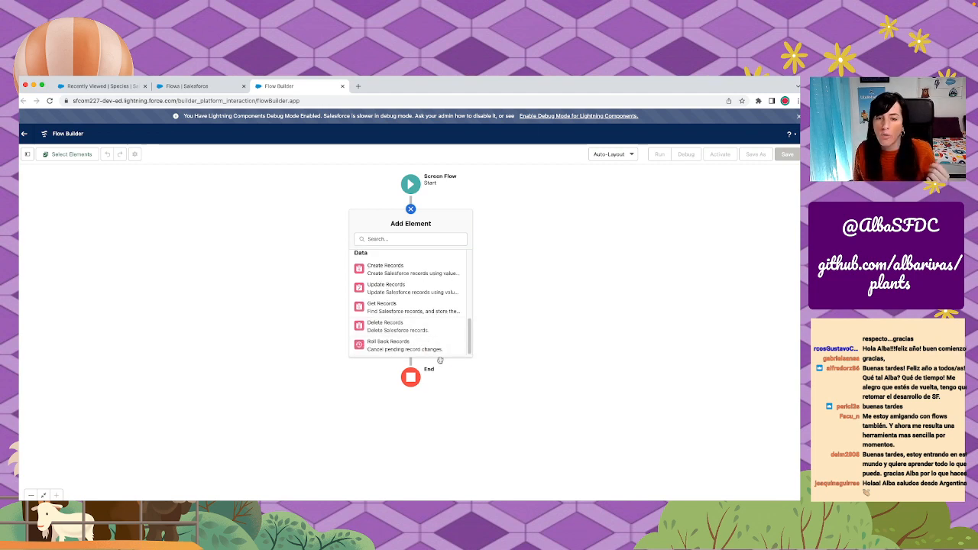
scroll(392, 280, up, 10)
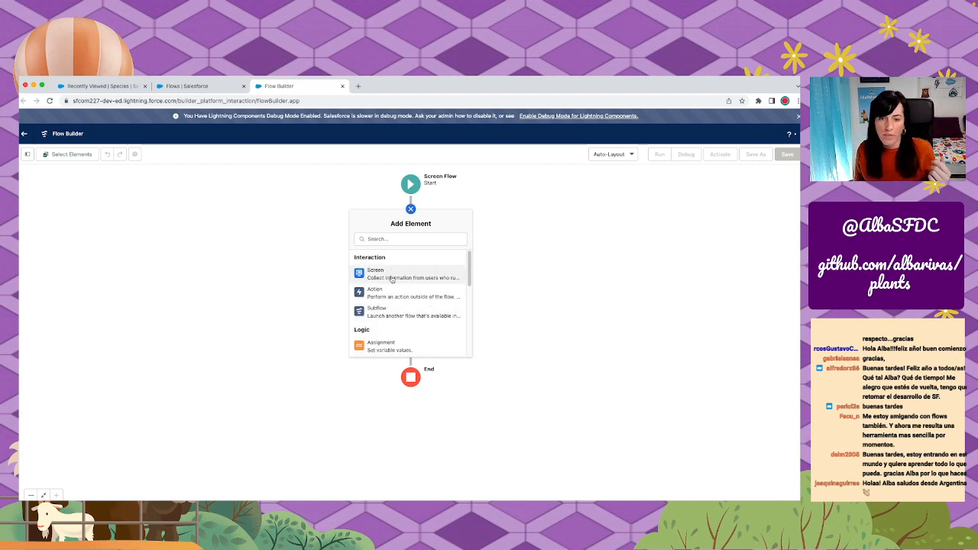
click(392, 277)
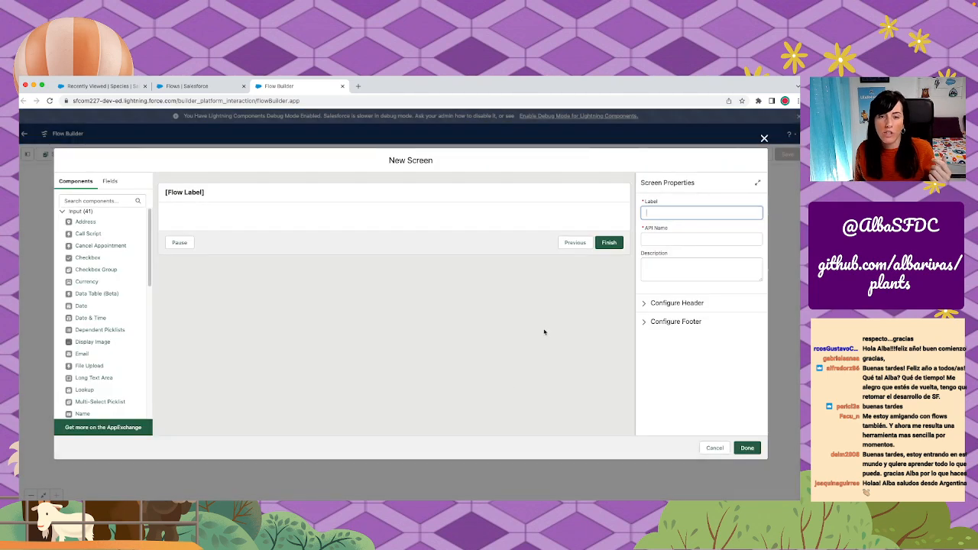
click(764, 138)
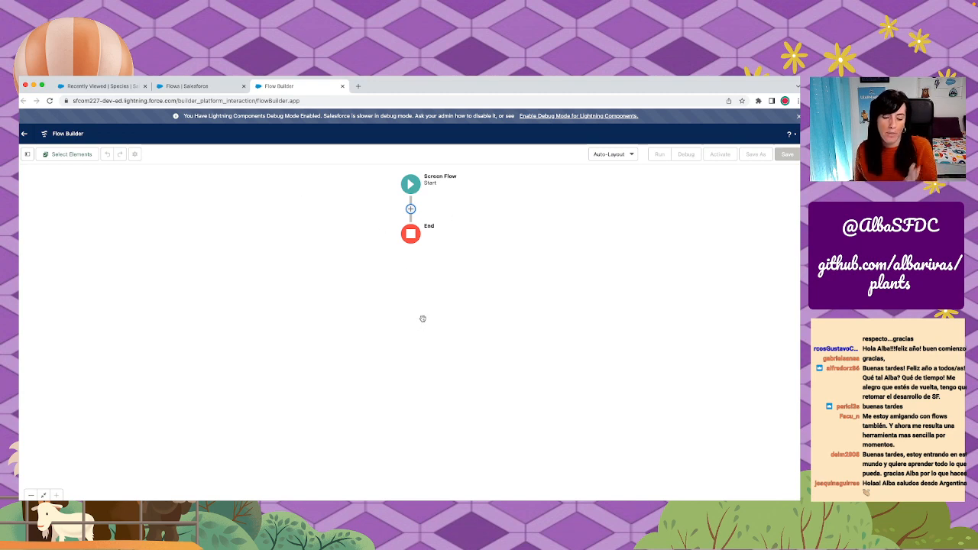
Examine the resource types offered for a new flow resource, leaving without creating one.
click(27, 155)
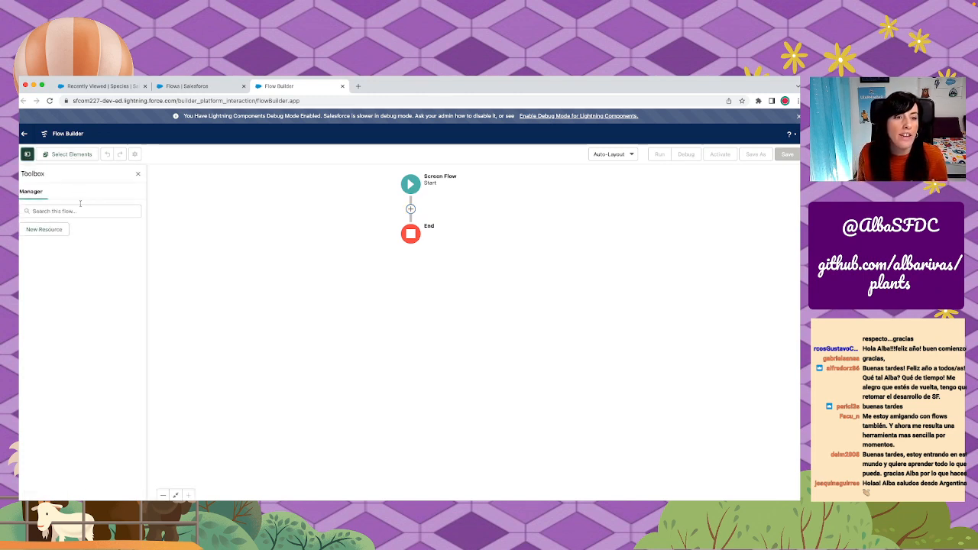
click(43, 229)
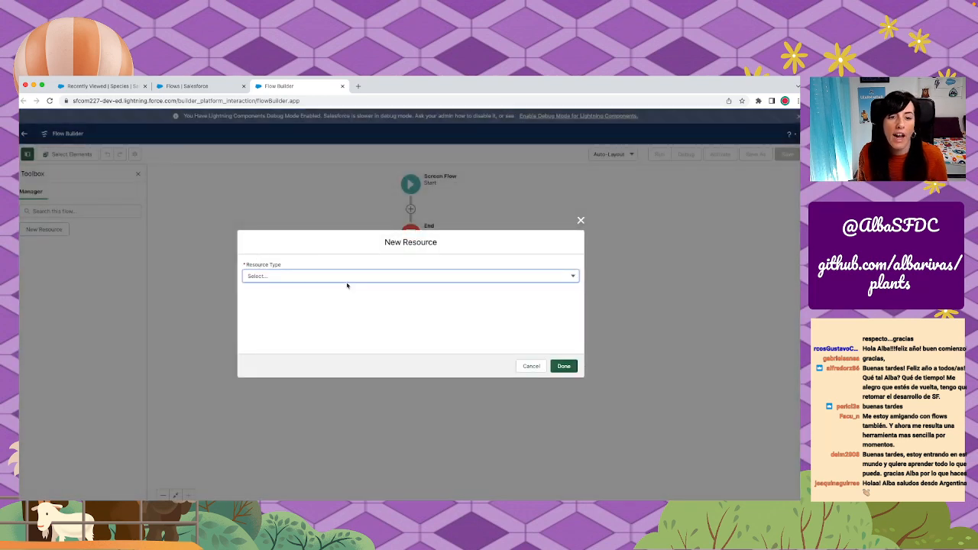
click(386, 276)
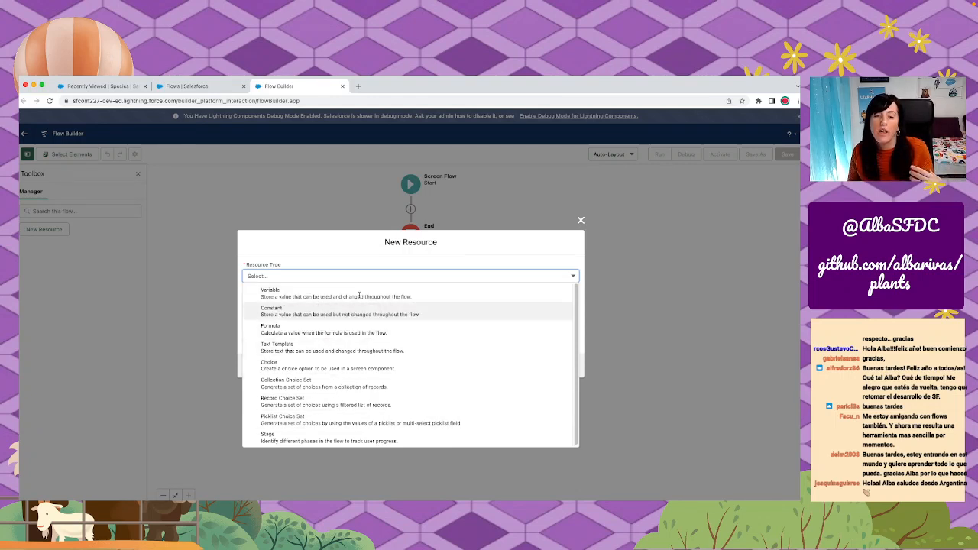
click(581, 221)
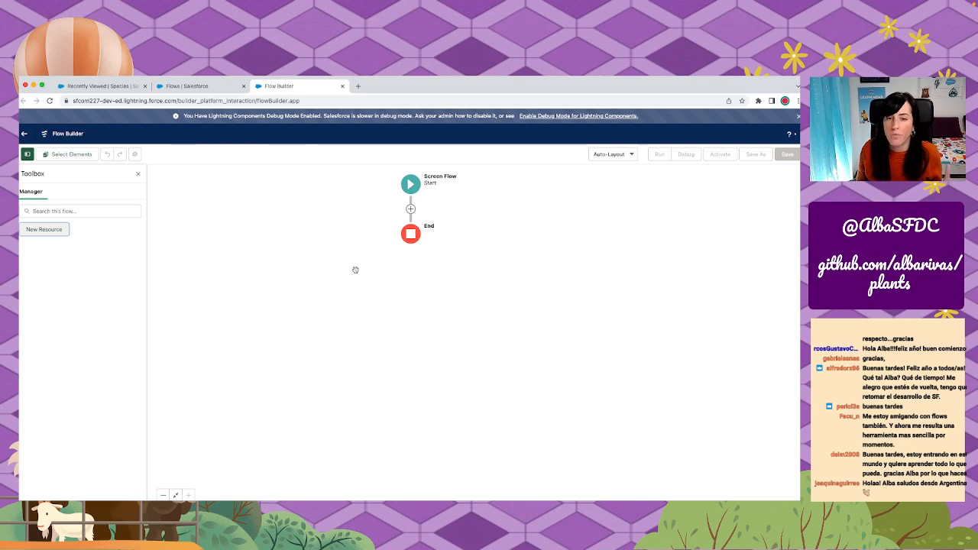
Start a new Screen element in the flow, check the section names on the Aloe Vera record, and label the screen General Information.
click(410, 208)
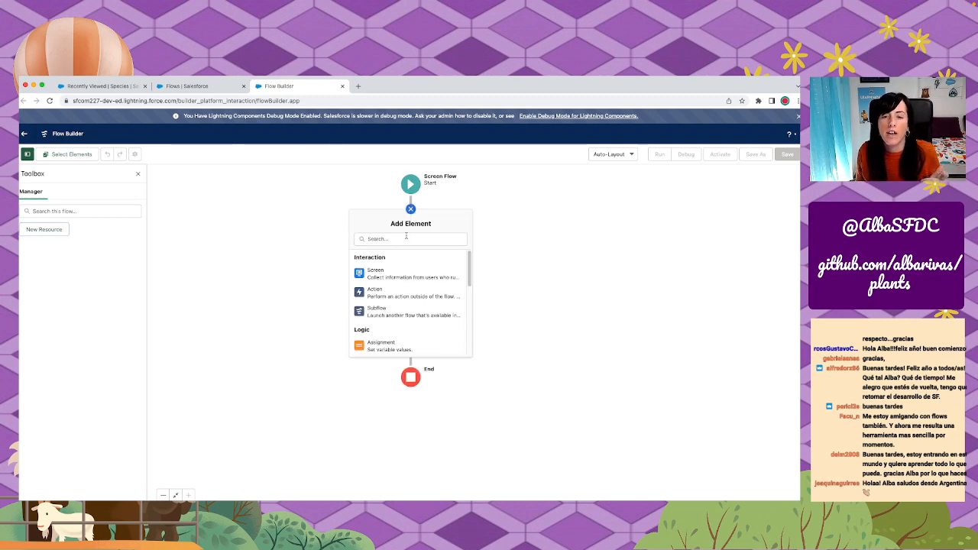
click(405, 271)
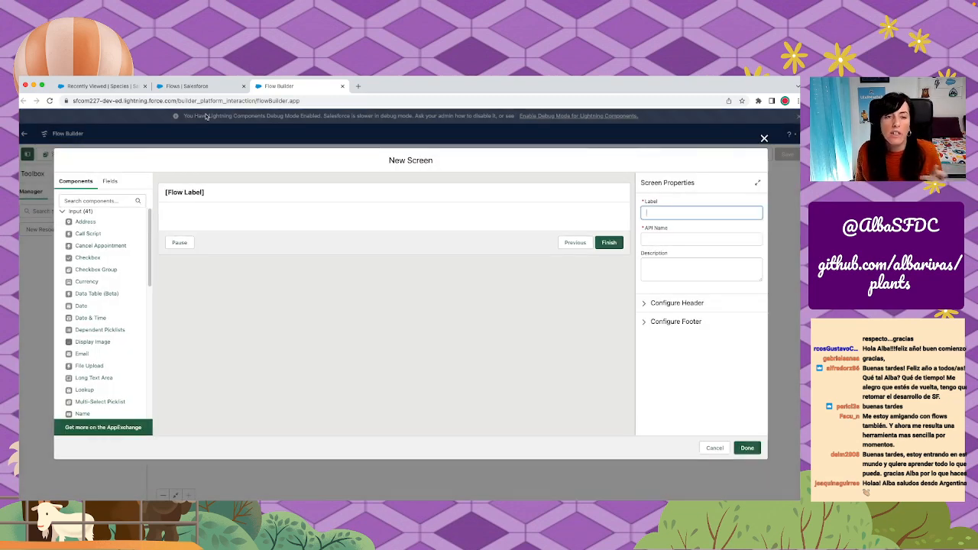
click(121, 88)
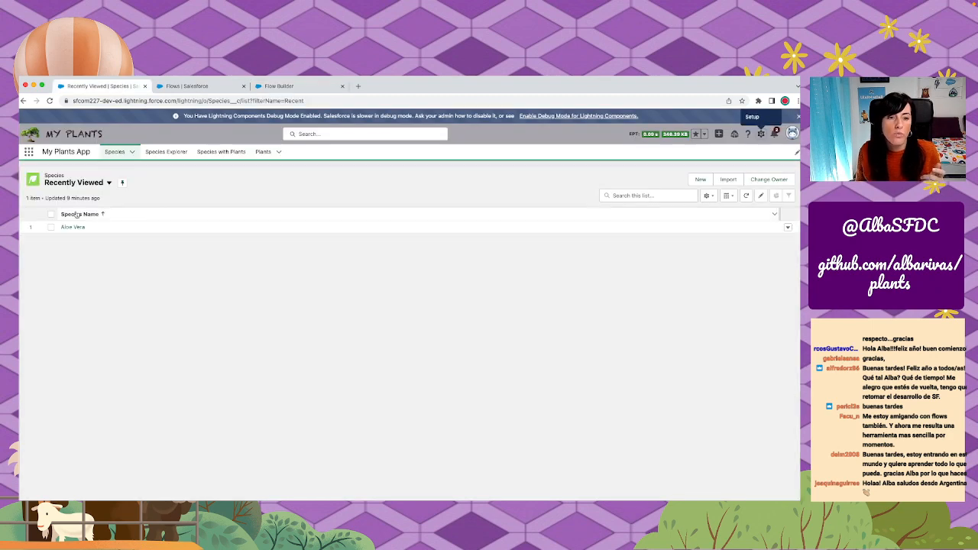
click(71, 227)
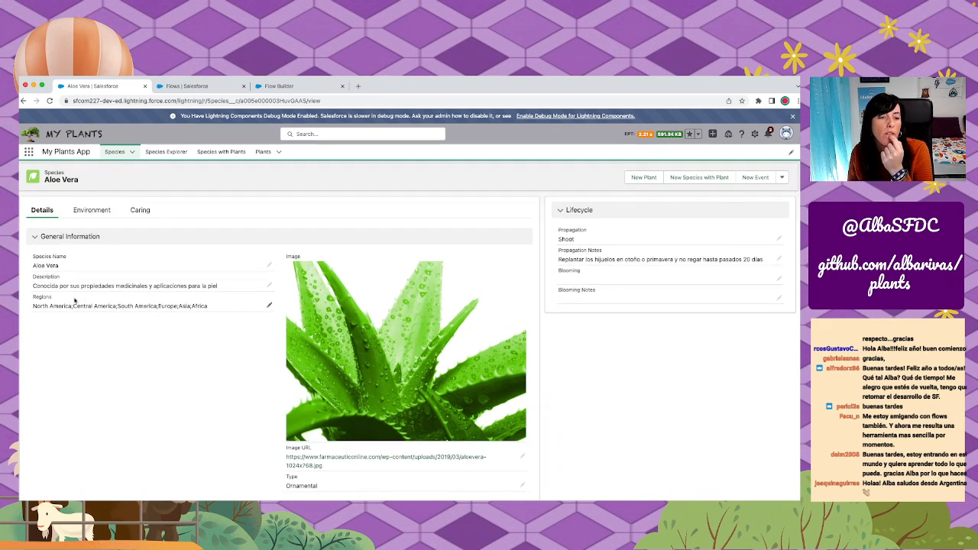
click(310, 87)
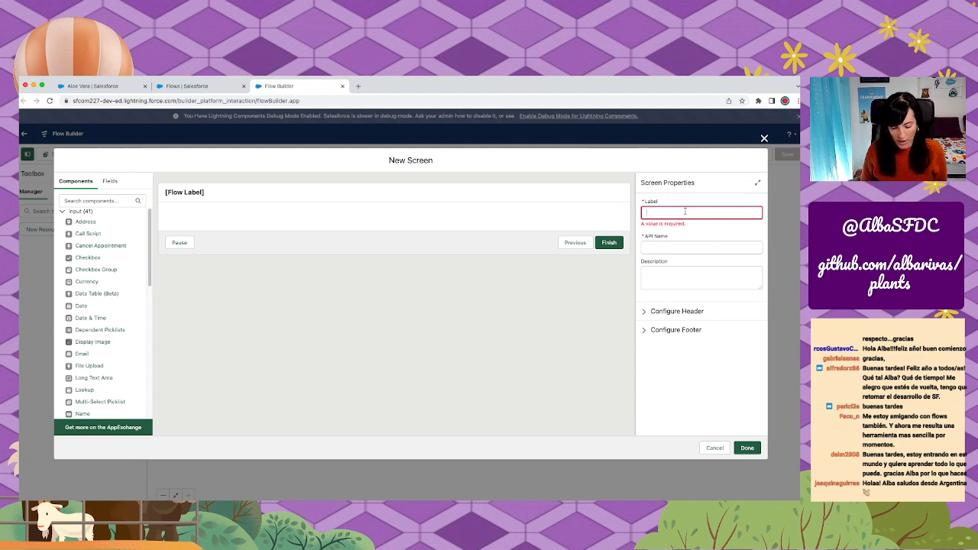
text(General I)
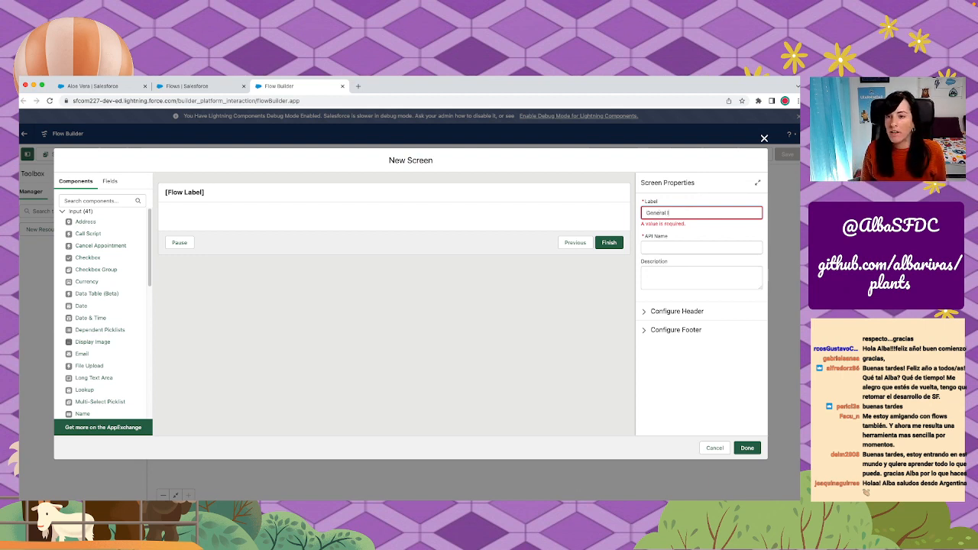
text(nformation)
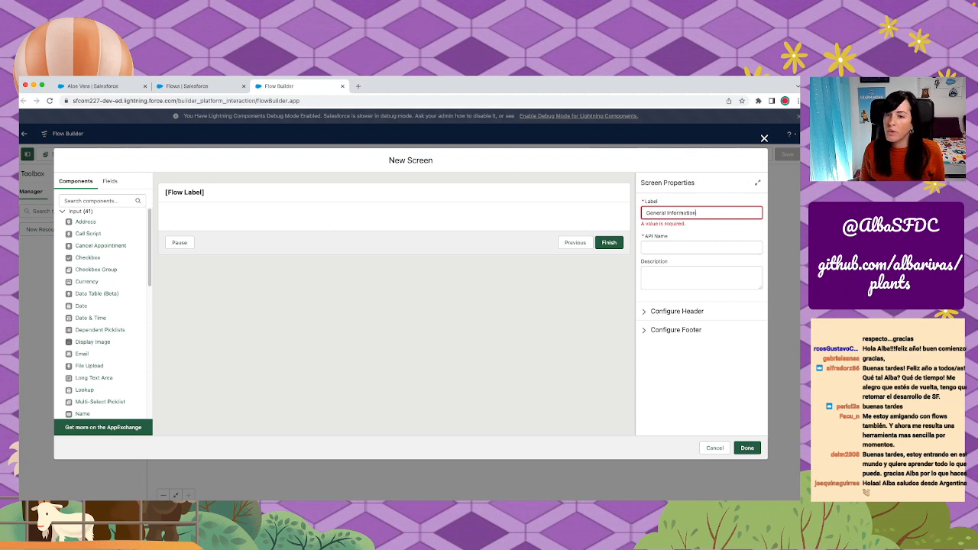
key(Tab)
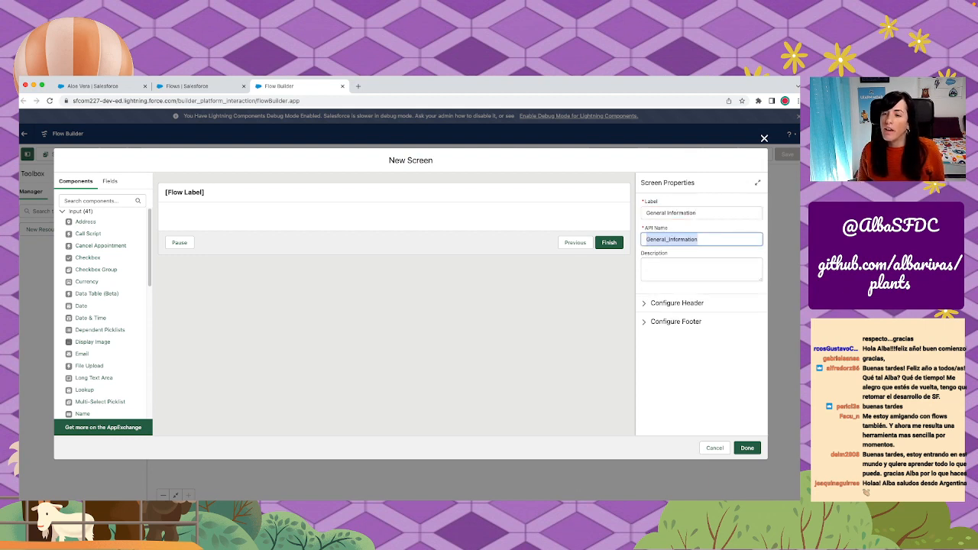
click(662, 239)
key(Tab)
click(655, 239)
key(BackSpace)
text(g)
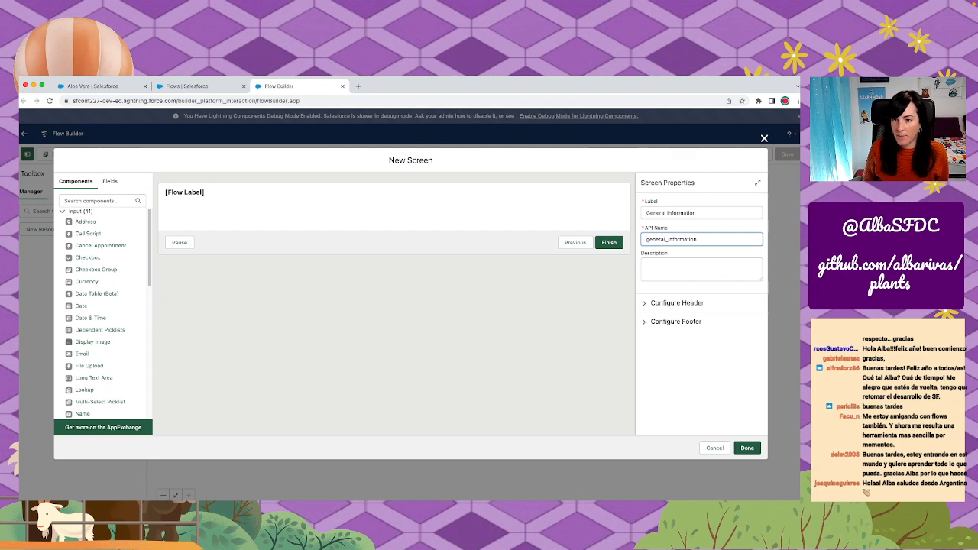
key(BackSpace)
text(G)
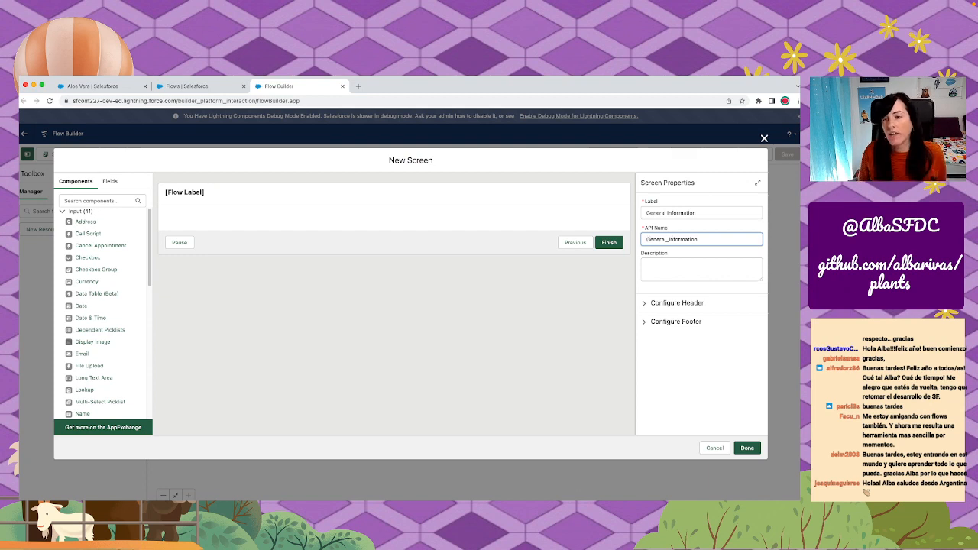
Examine the header and footer configuration options of the new screen.
click(700, 273)
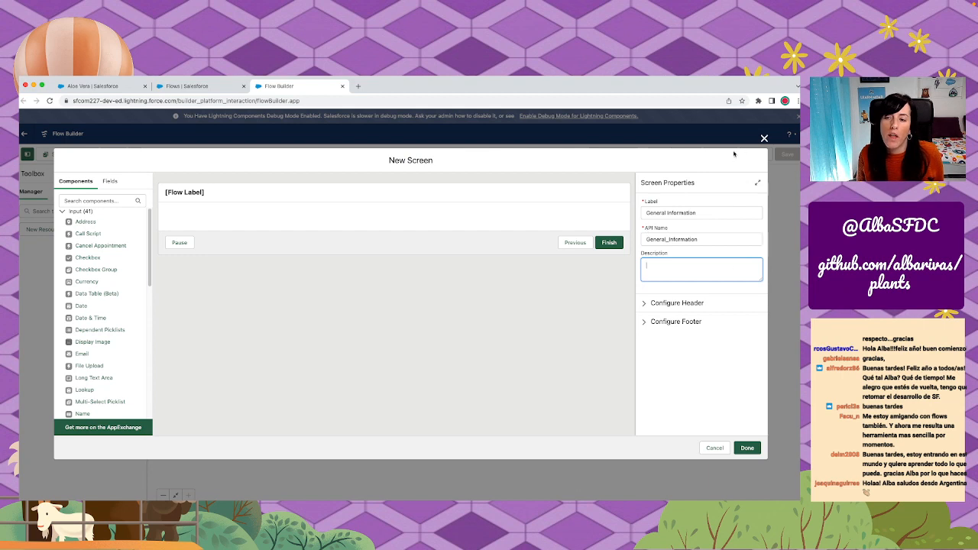
click(644, 305)
click(643, 358)
scroll(641, 362, down, 1)
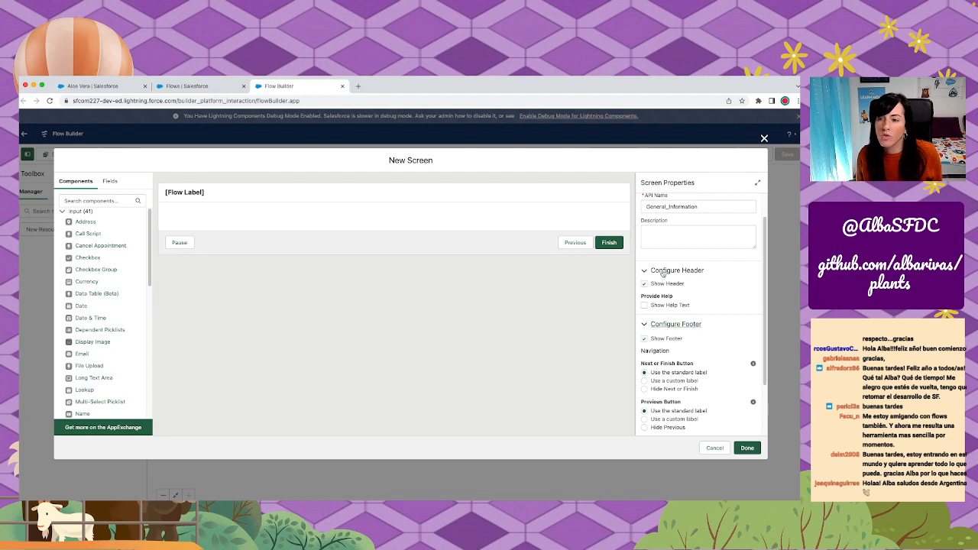
click(202, 197)
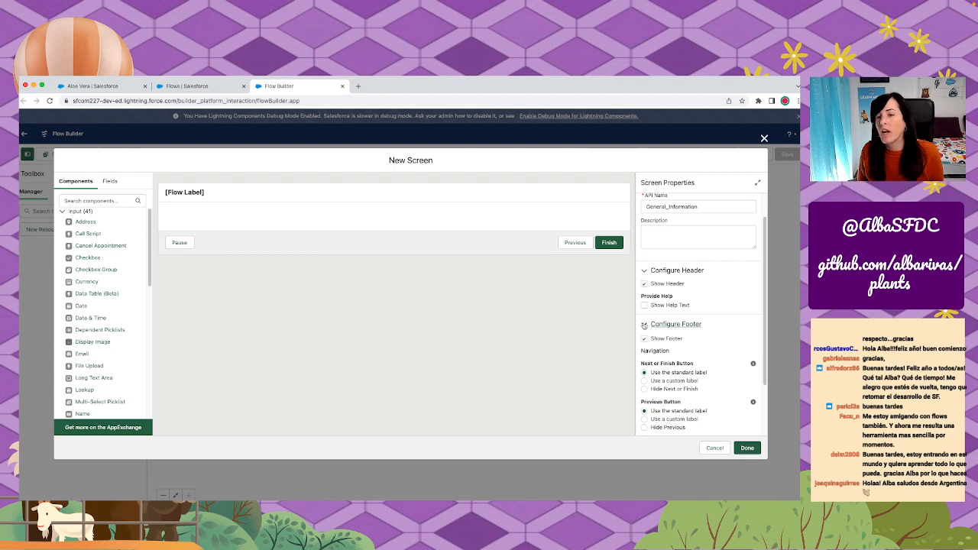
click(644, 325)
click(644, 303)
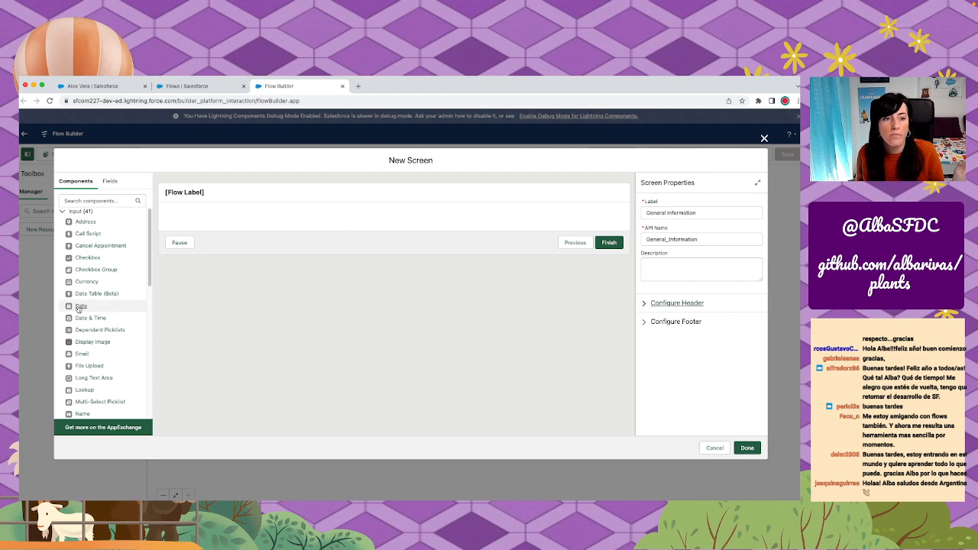
Check what adding record fields to the screen requires, and discard the General Information screen.
click(108, 181)
click(97, 241)
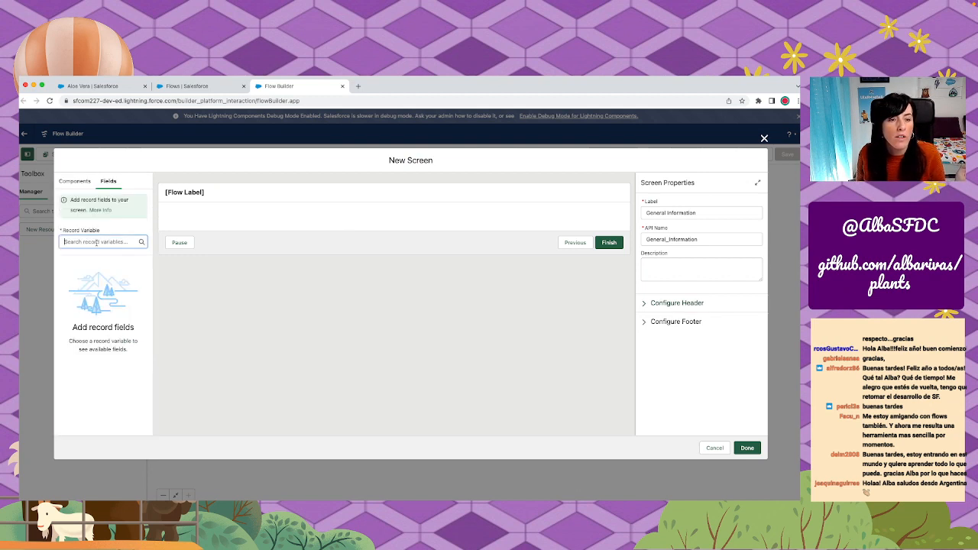
click(198, 265)
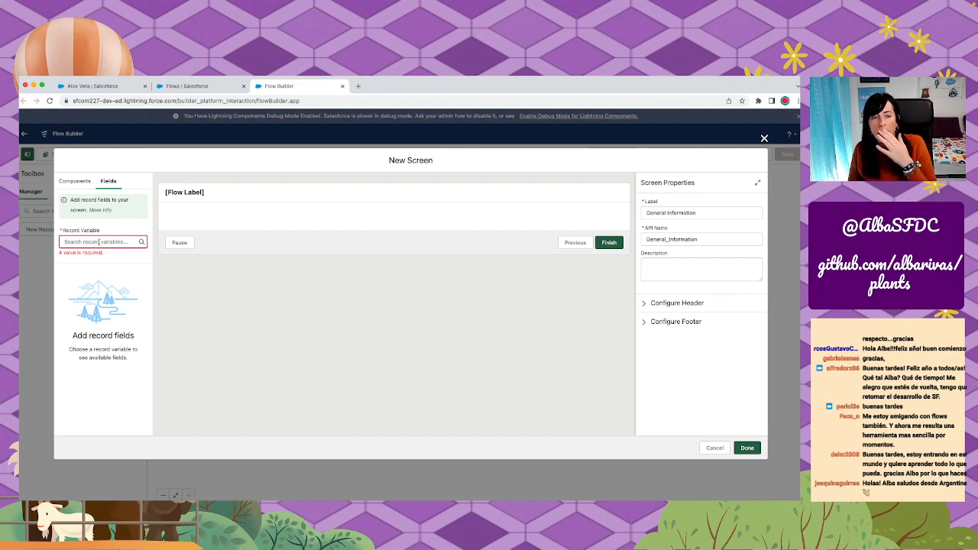
click(714, 448)
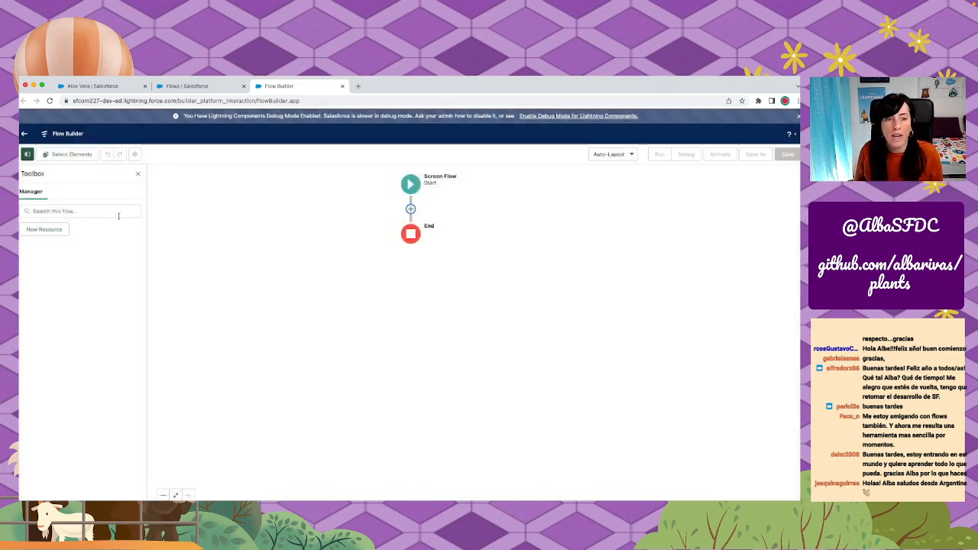
Start a new flow resource of type Variable with the API name recordToCreate.
click(43, 229)
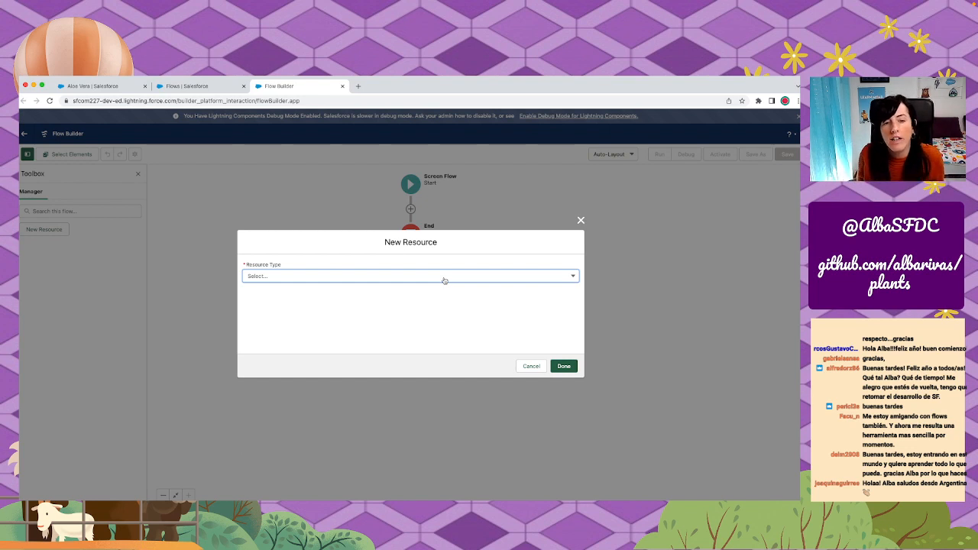
click(444, 281)
click(440, 289)
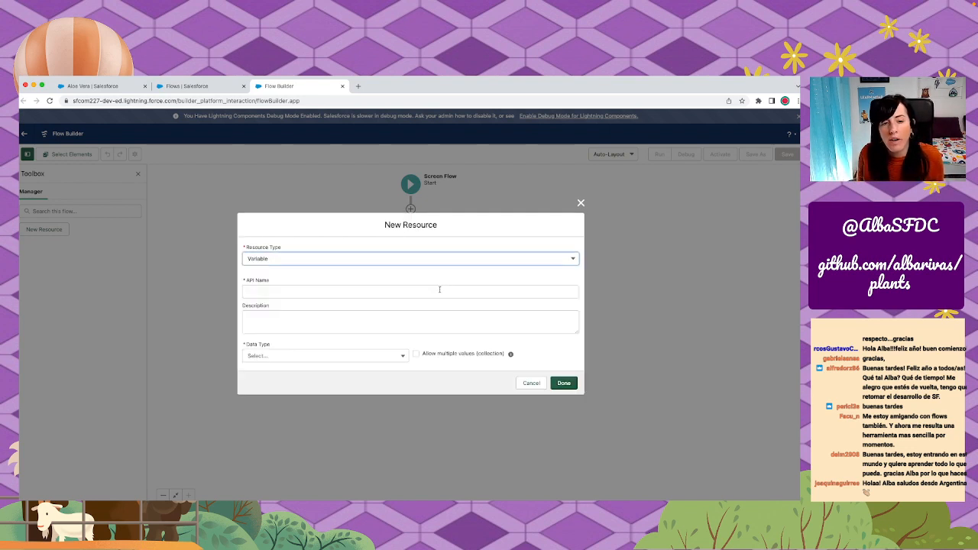
click(376, 293)
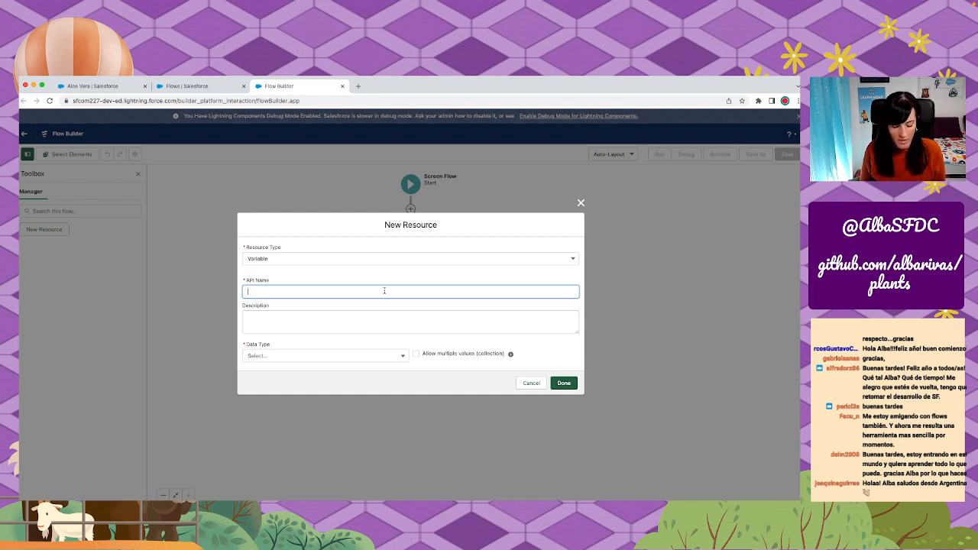
text(record)
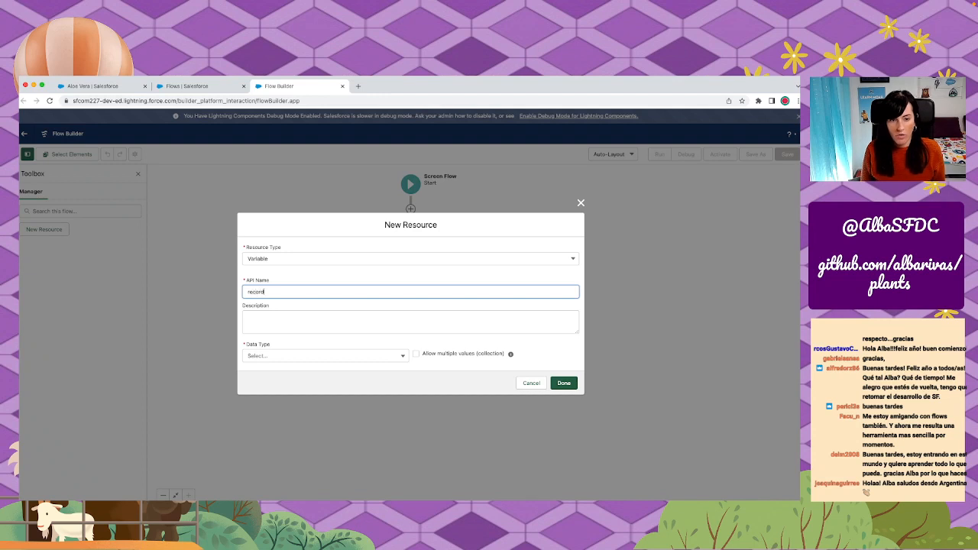
text(ToCre)
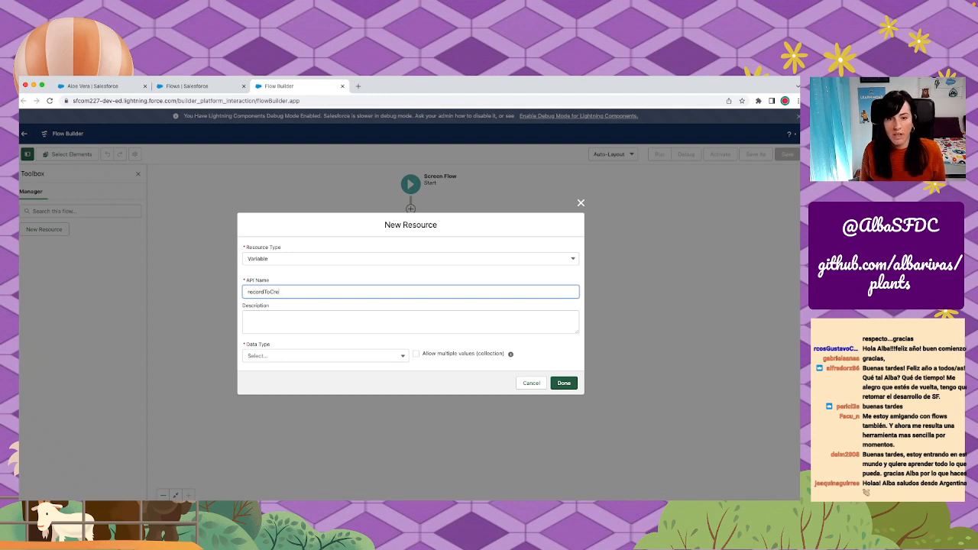
text(ate)
click(247, 292)
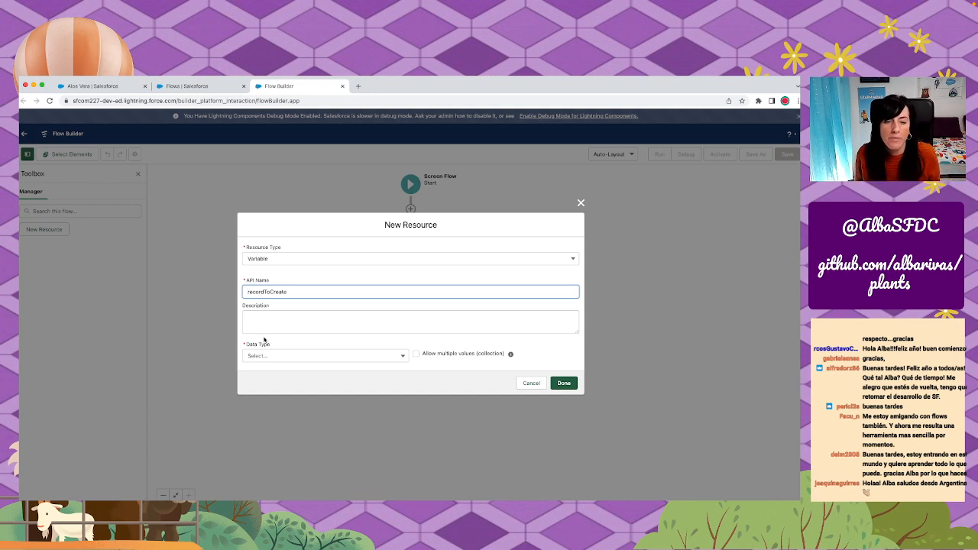
Give the variable the data type Record and the object Species, leave it unavailable outside the flow, and create it.
click(282, 354)
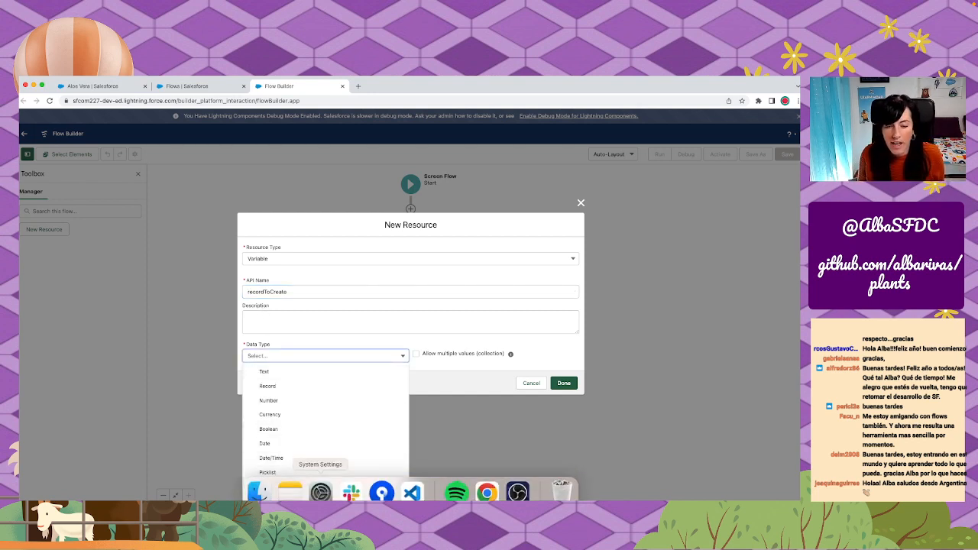
click(336, 387)
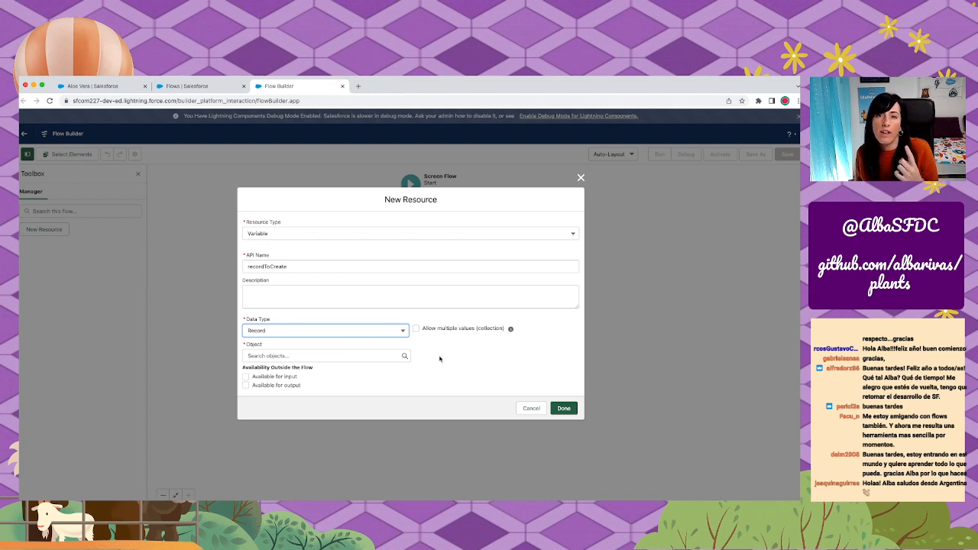
click(329, 356)
text(Species)
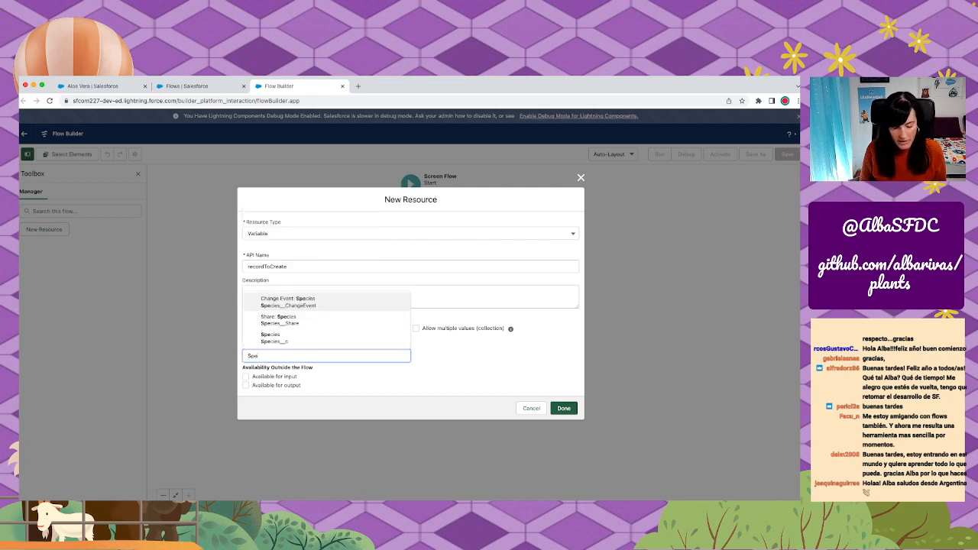
click(337, 340)
drag(253, 368, 302, 386)
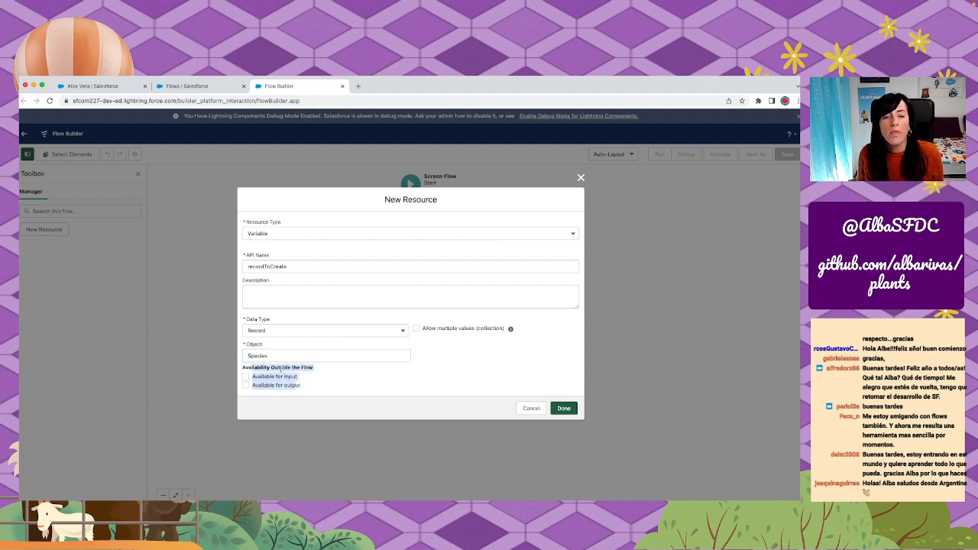
click(302, 386)
click(298, 386)
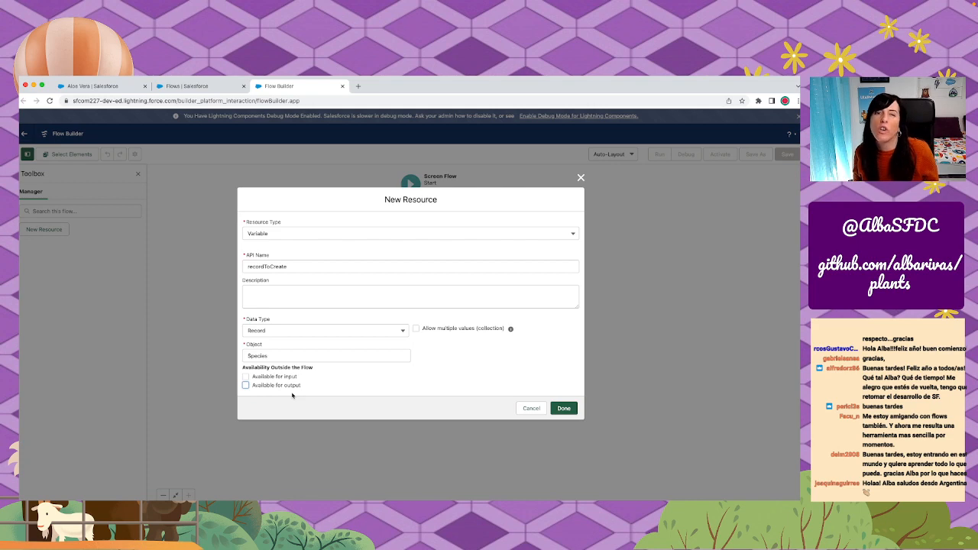
click(569, 410)
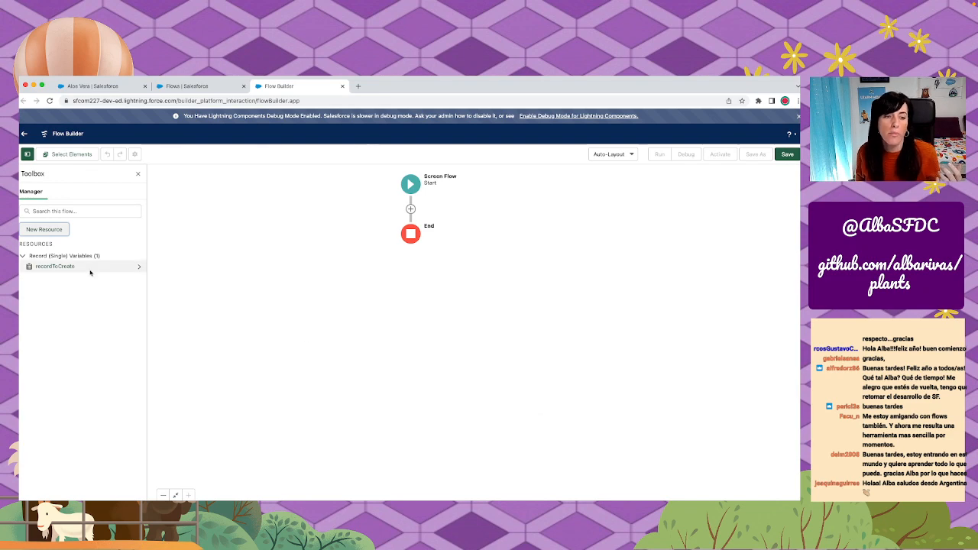
Add a Screen element between Start and End, labelled Basic Info with the API name basicInfo.
click(410, 208)
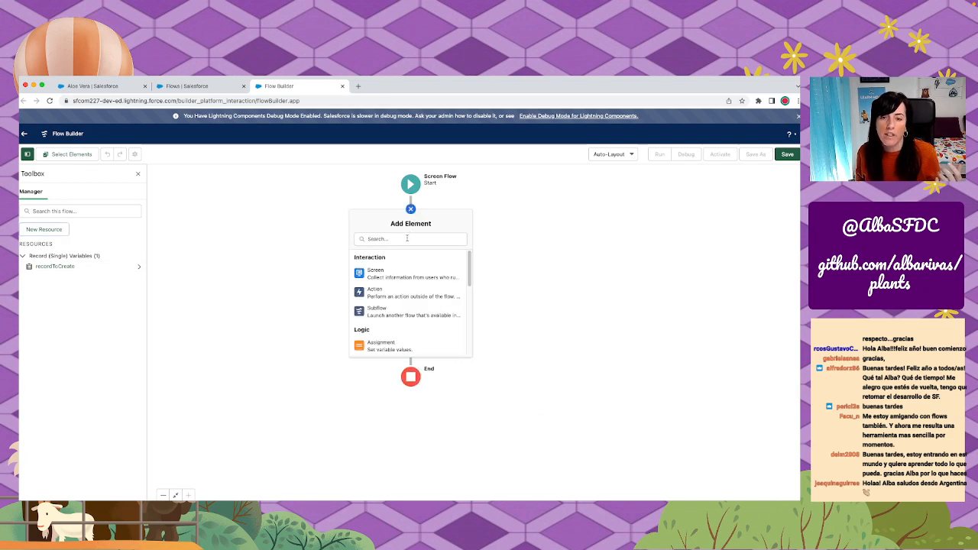
click(408, 273)
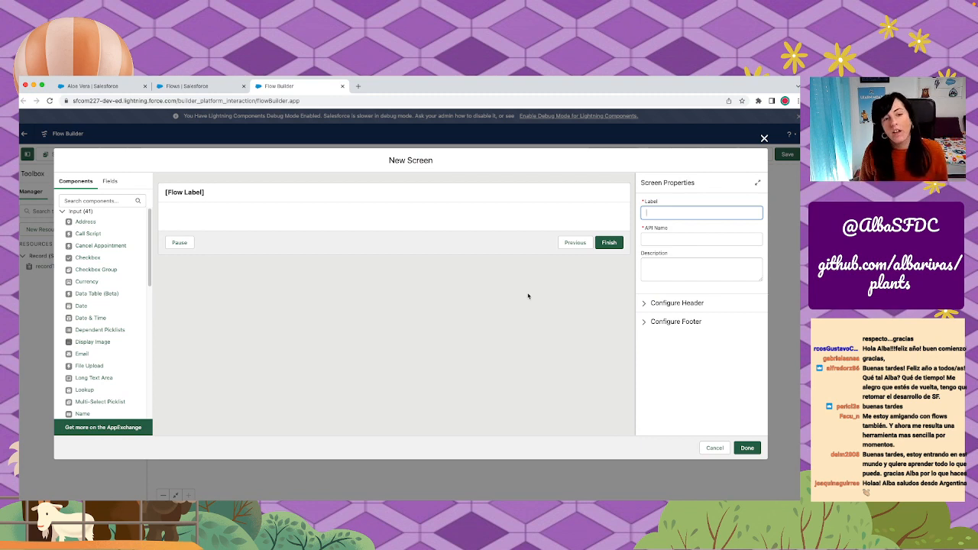
text(General)
key(super+a)
text(Basic Info)
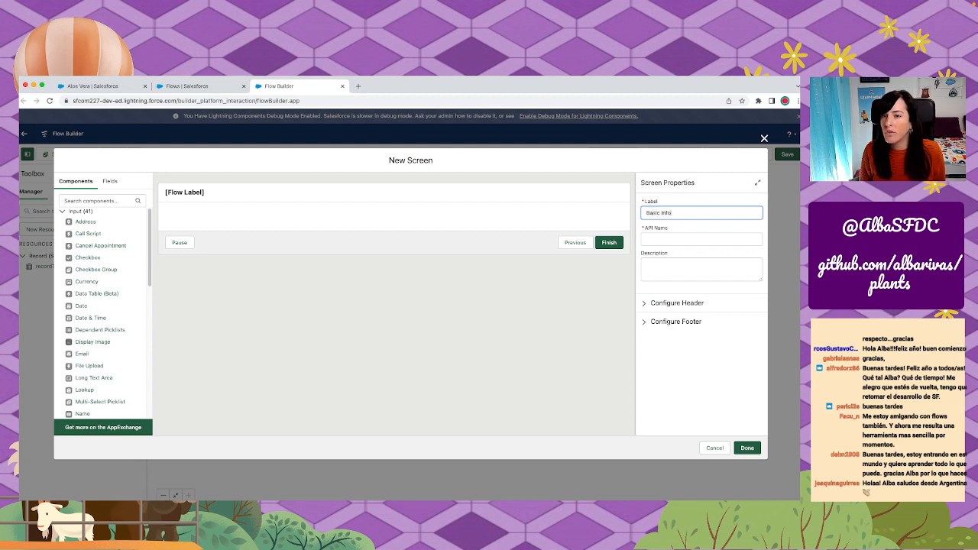
key(Tab)
text(basicinfo)
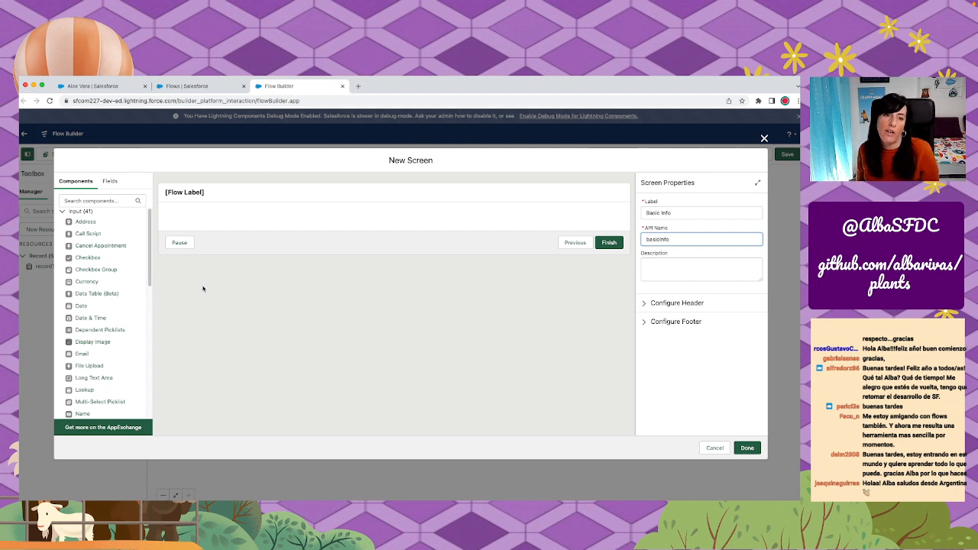
Choose recordToCreate as the record variable that supplies the screen's fields.
click(110, 182)
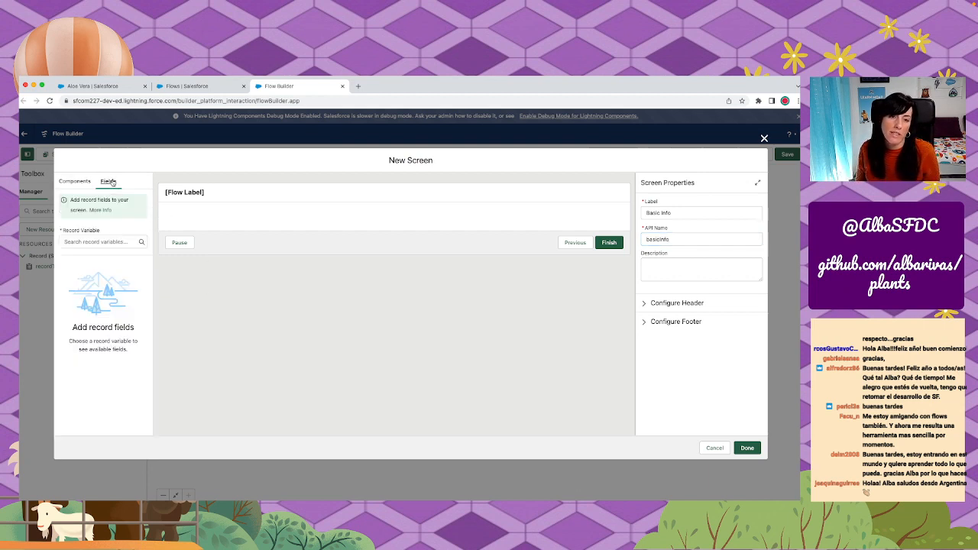
click(104, 242)
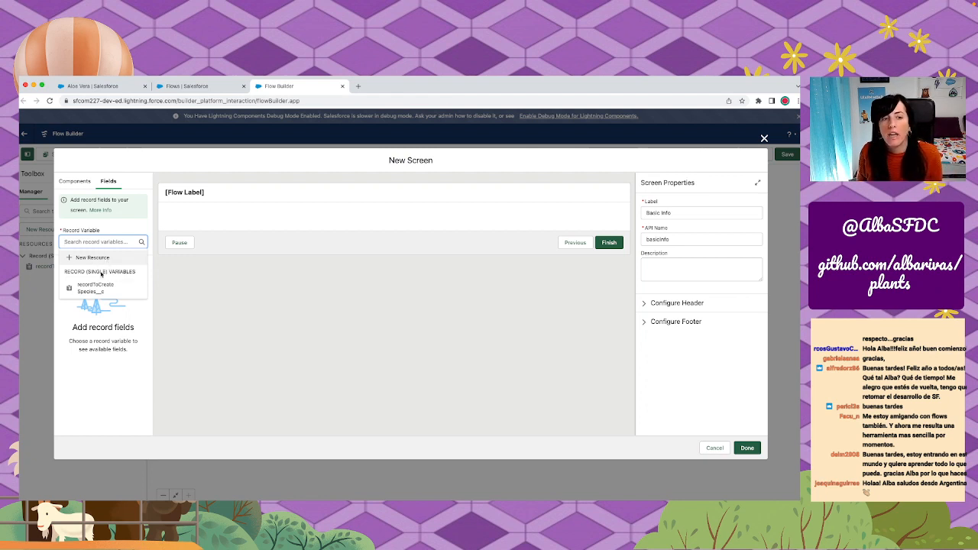
click(106, 289)
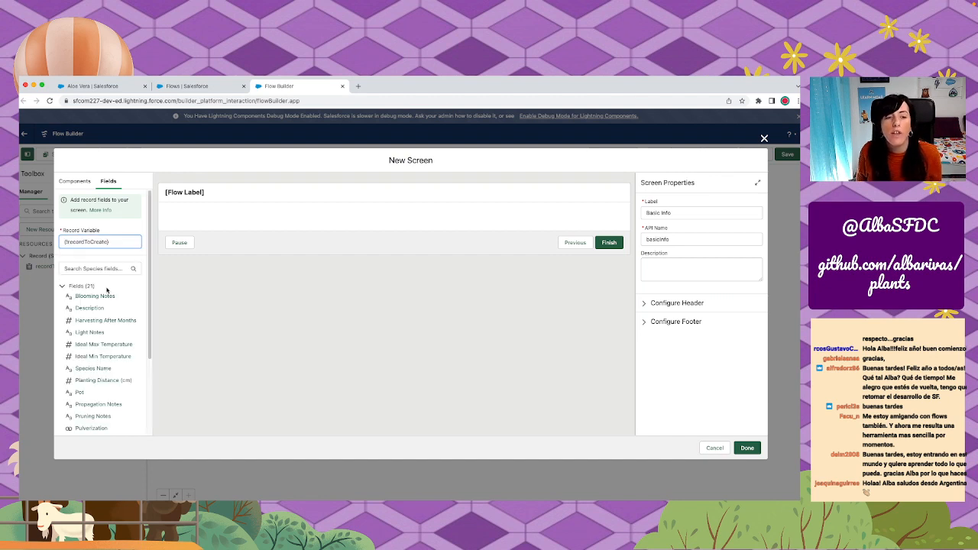
Add the Species Name field to the Basic Info screen and place the Description field below it.
scroll(107, 290, down, 2)
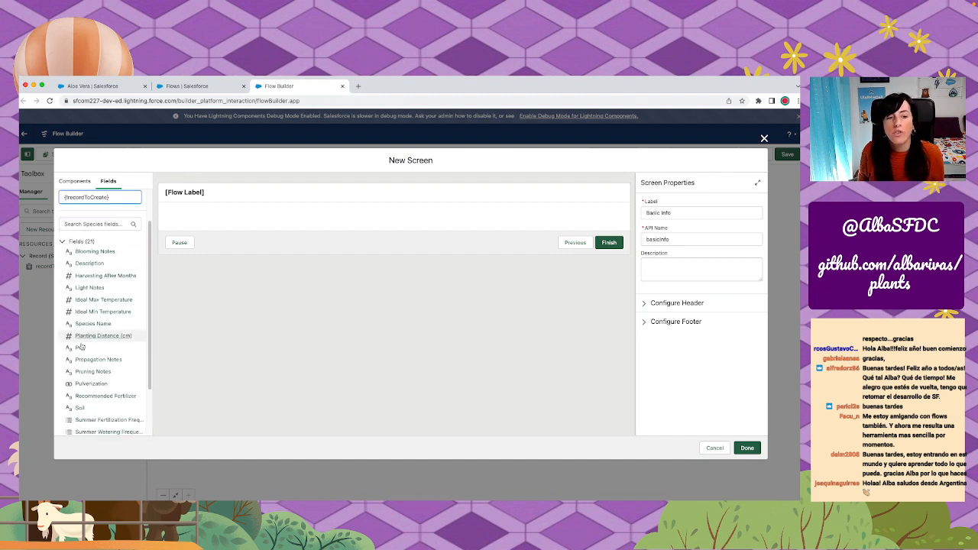
scroll(90, 392, down, 2)
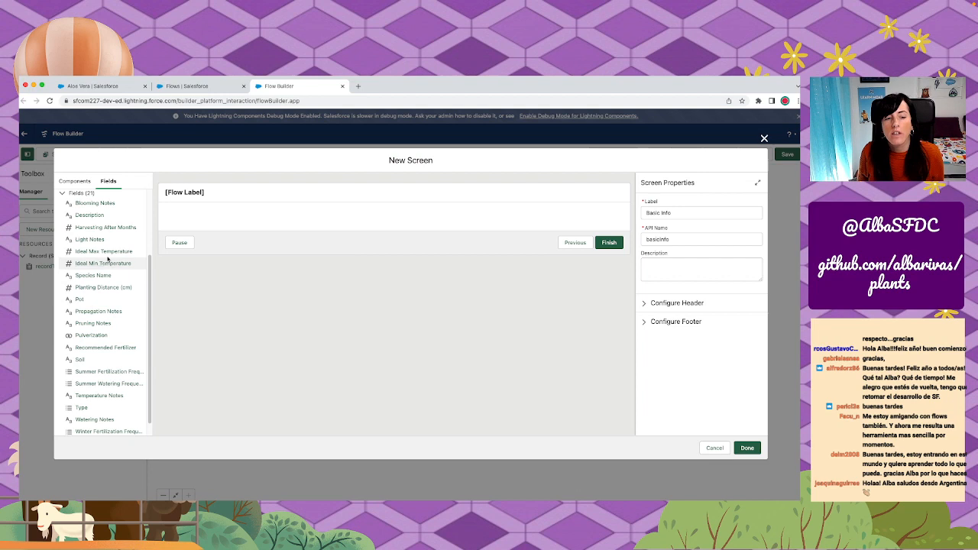
scroll(101, 374, down, 1)
scroll(102, 371, up, 4)
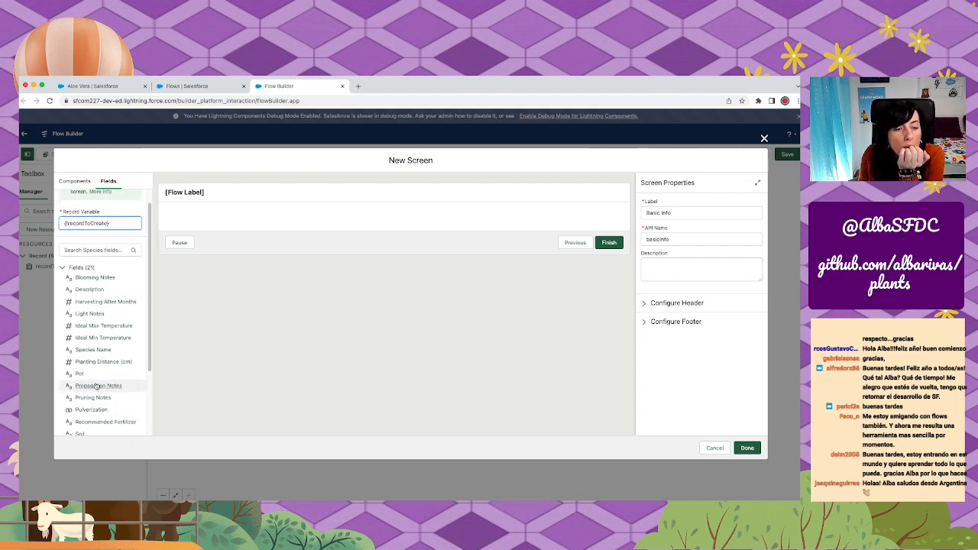
drag(95, 350, 187, 222)
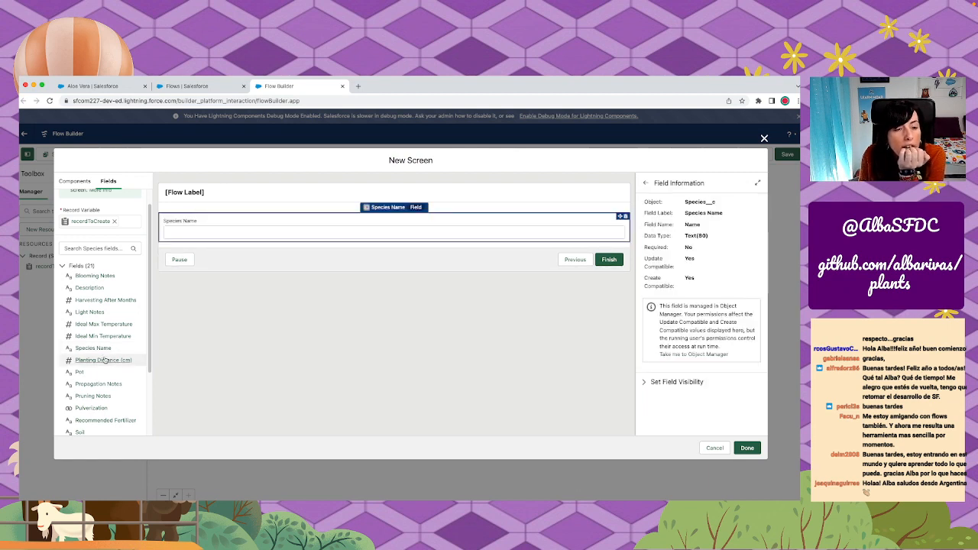
drag(93, 288, 182, 241)
Compare the remaining Species fields with the details on the Aloe Vera record and confirm the Basic Info screen.
scroll(81, 351, down, 2)
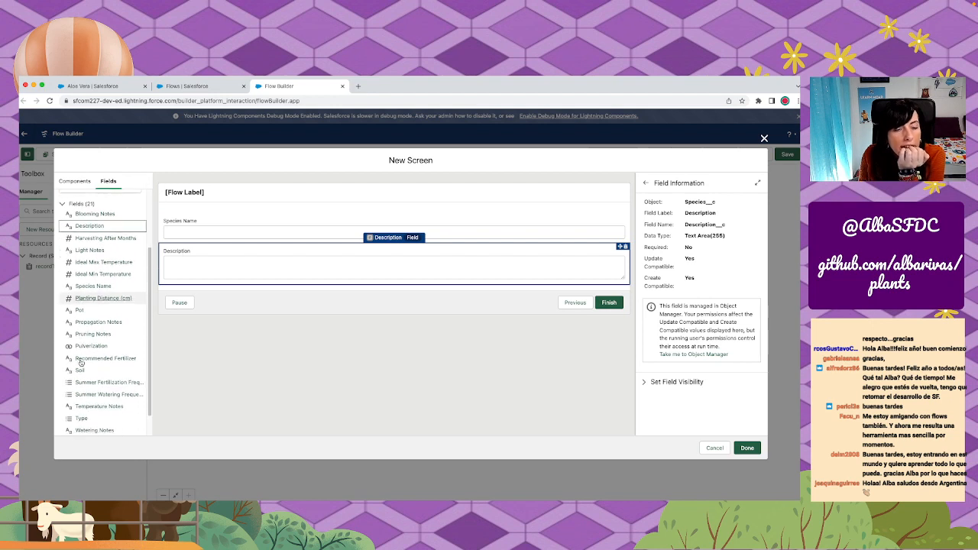
scroll(81, 363, down, 1)
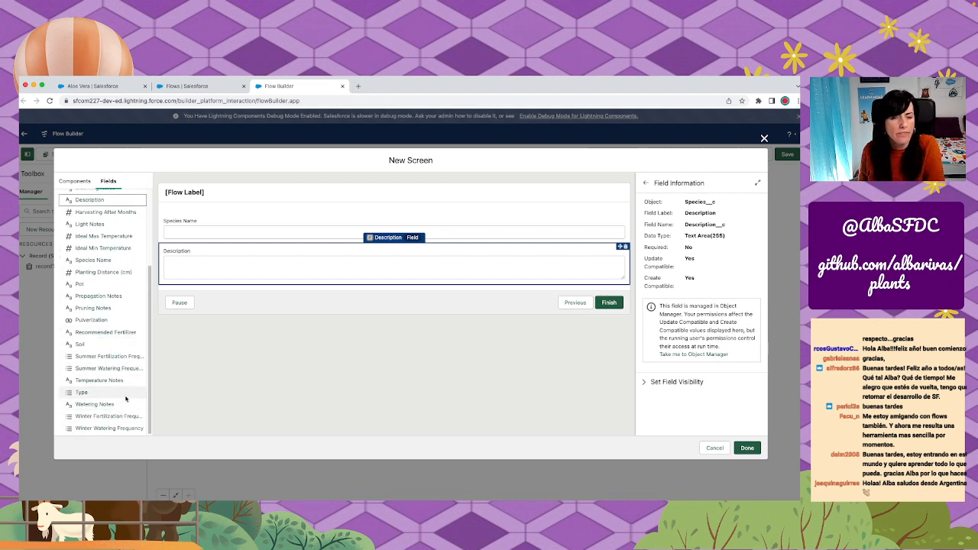
scroll(123, 386, up, 2)
scroll(123, 386, up, 1)
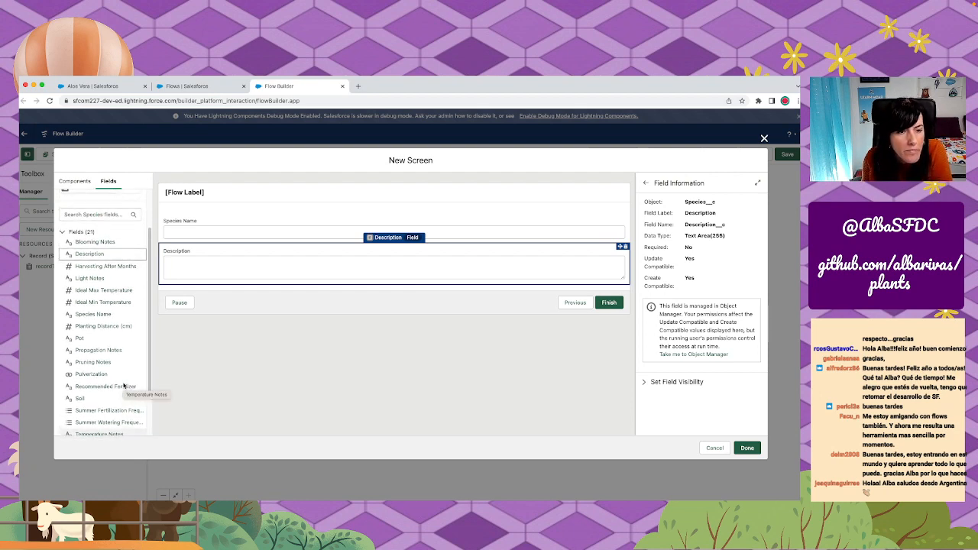
click(219, 84)
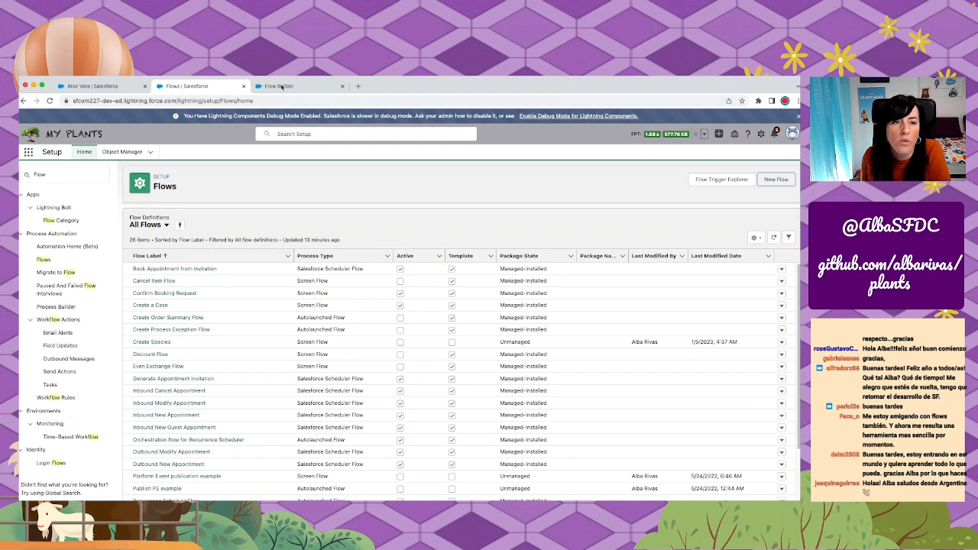
key(ctrl+shift+Tab)
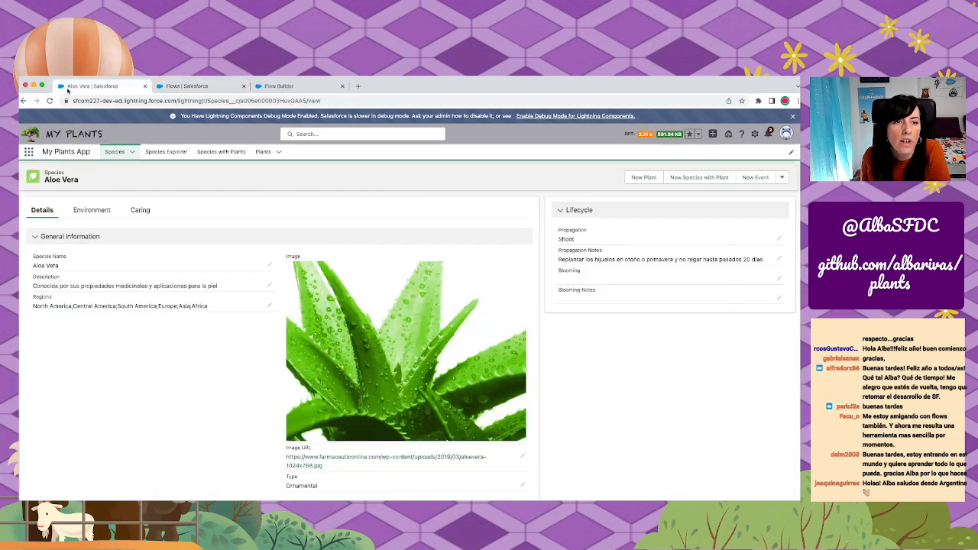
click(309, 86)
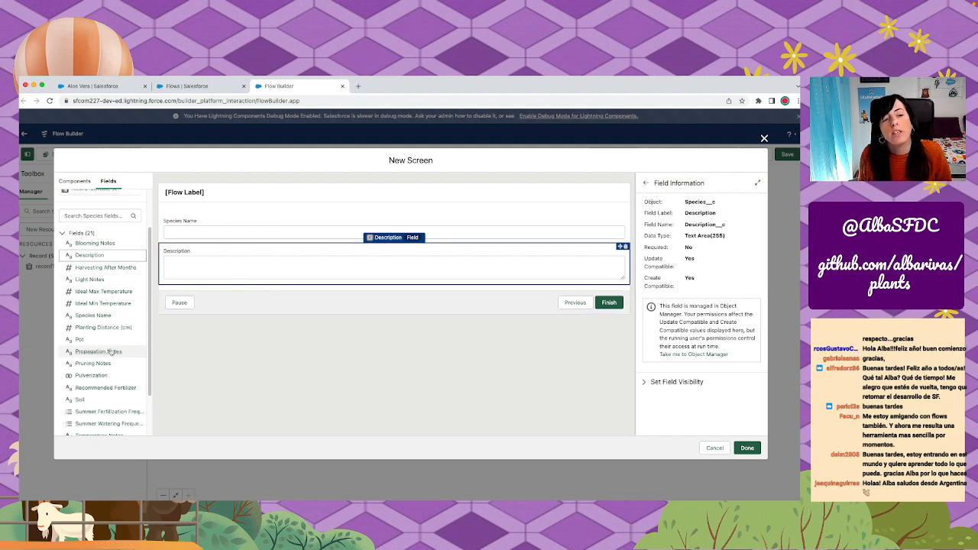
scroll(111, 344, down, 1)
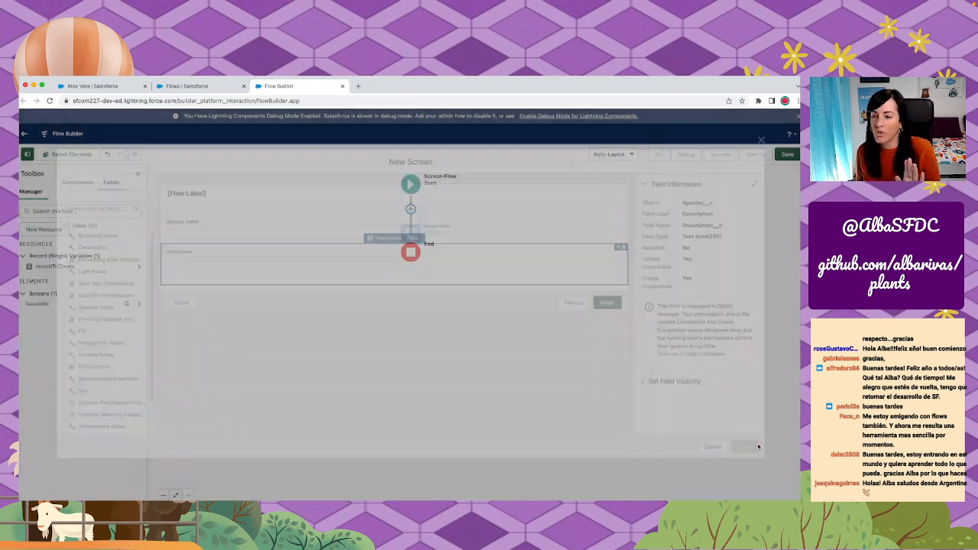
click(747, 447)
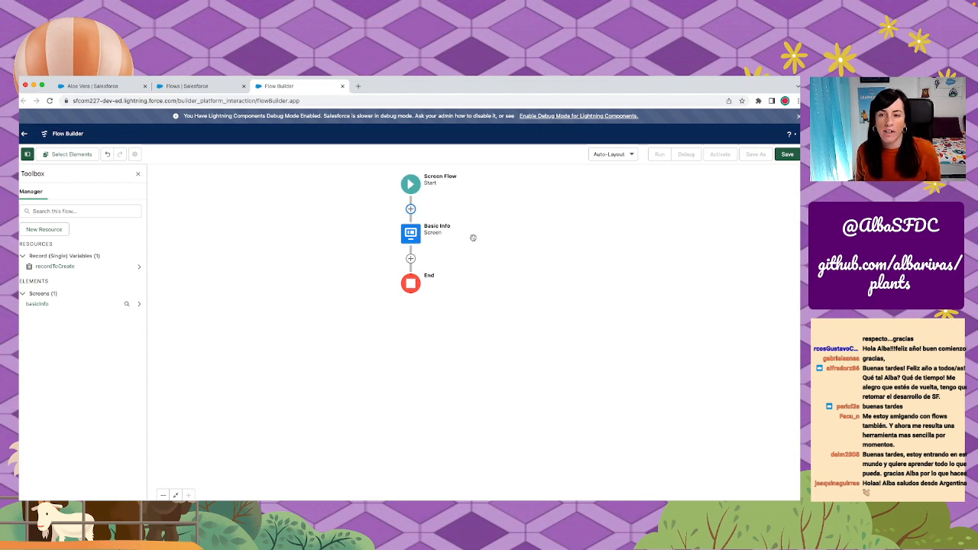
Start saving the flow and label it Create Species ScreenFlow.
click(787, 154)
click(331, 278)
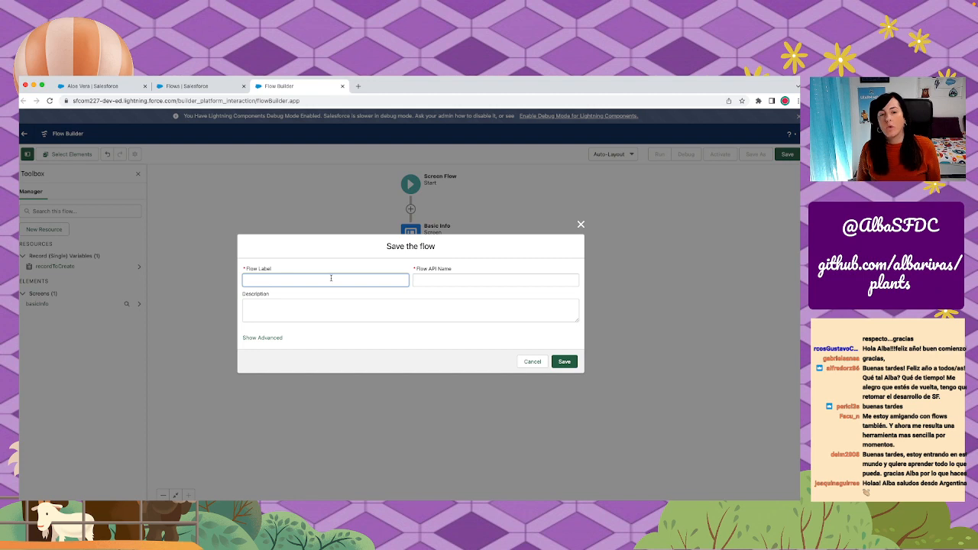
text(Create)
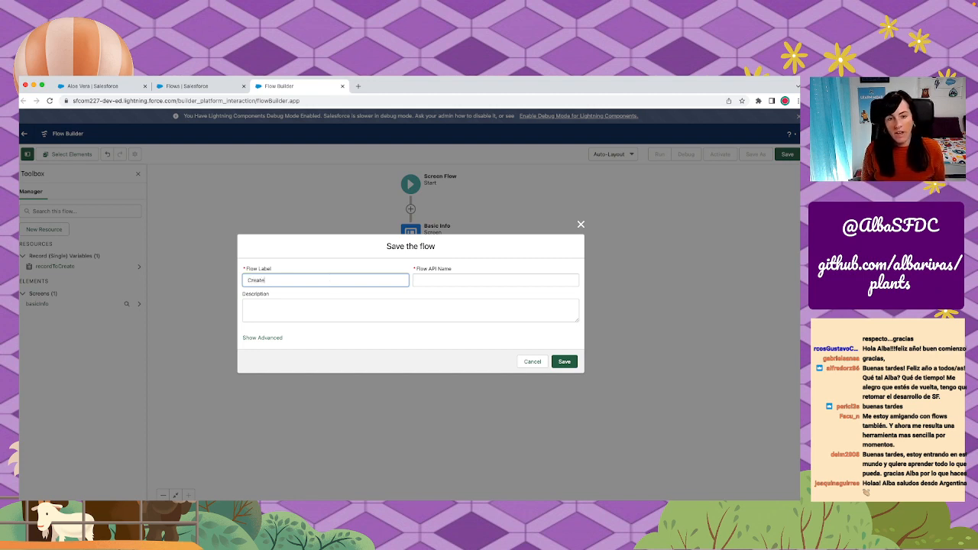
text( Species)
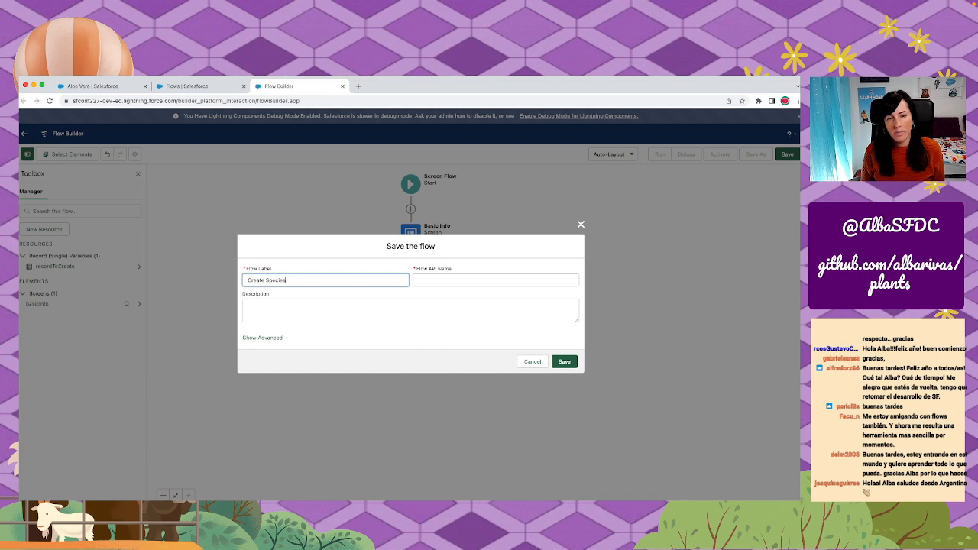
text( ScreenFlwo)
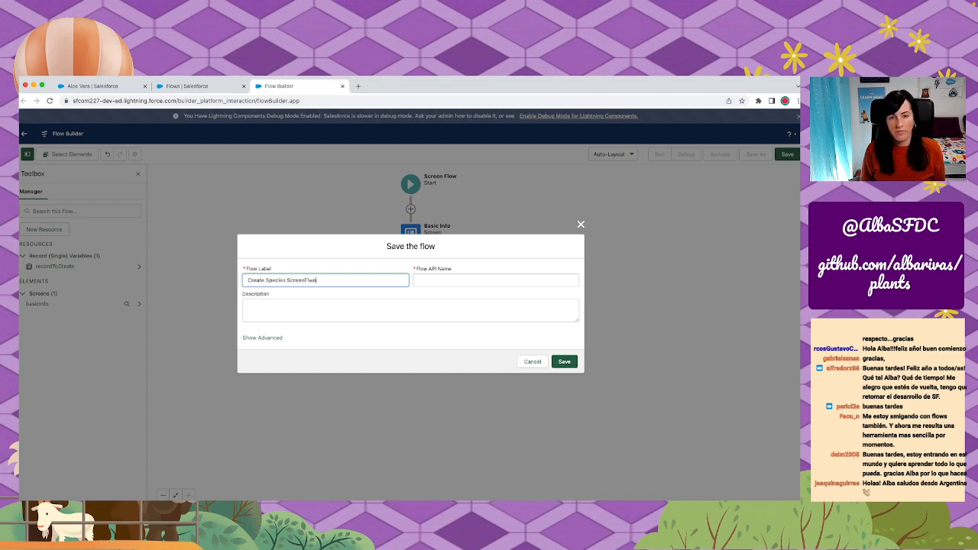
Give the flow the API name createSpeciesScreenFlow, look over the advanced options without changing them, and save it.
key(Tab)
key(Left)
key(Right)
key(BackSpace)
text(c)
key(BackSpace)
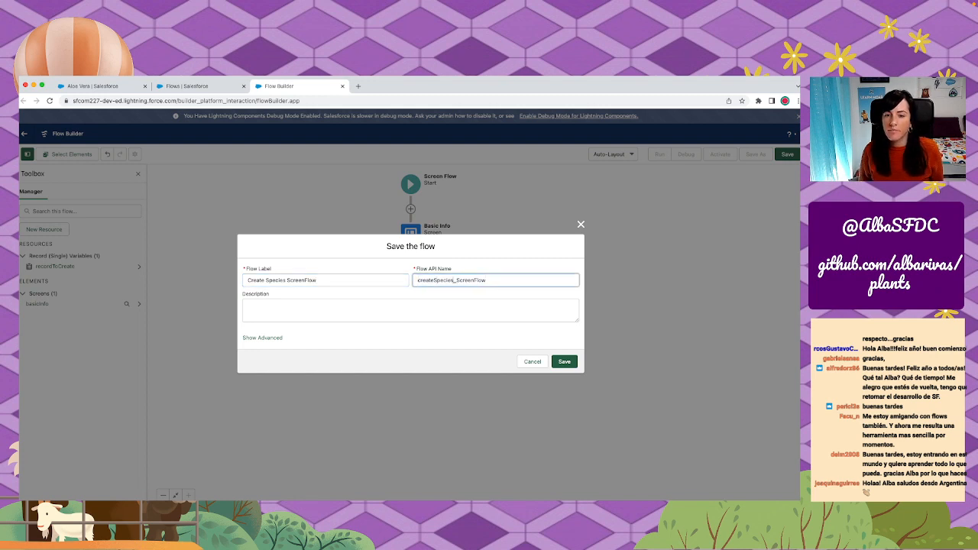
key(BackSpace)
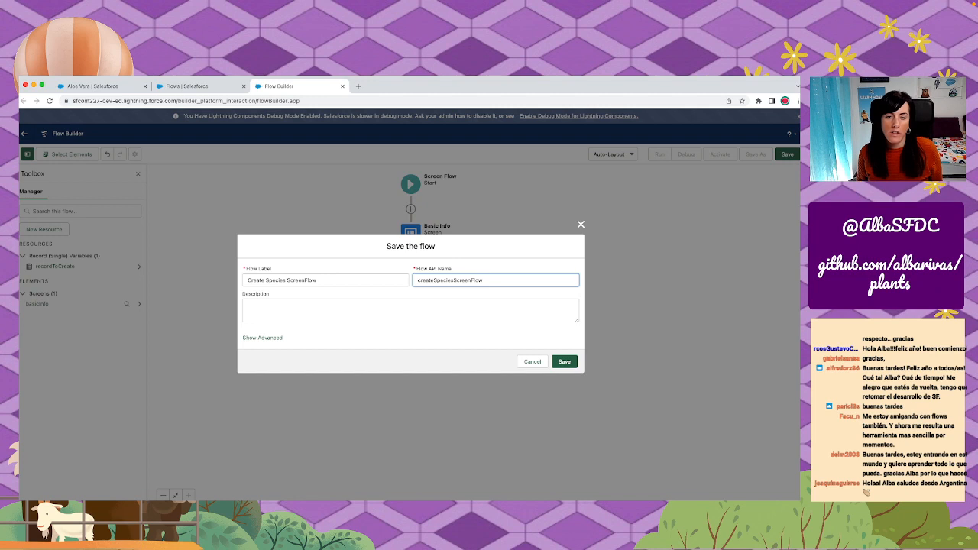
click(277, 337)
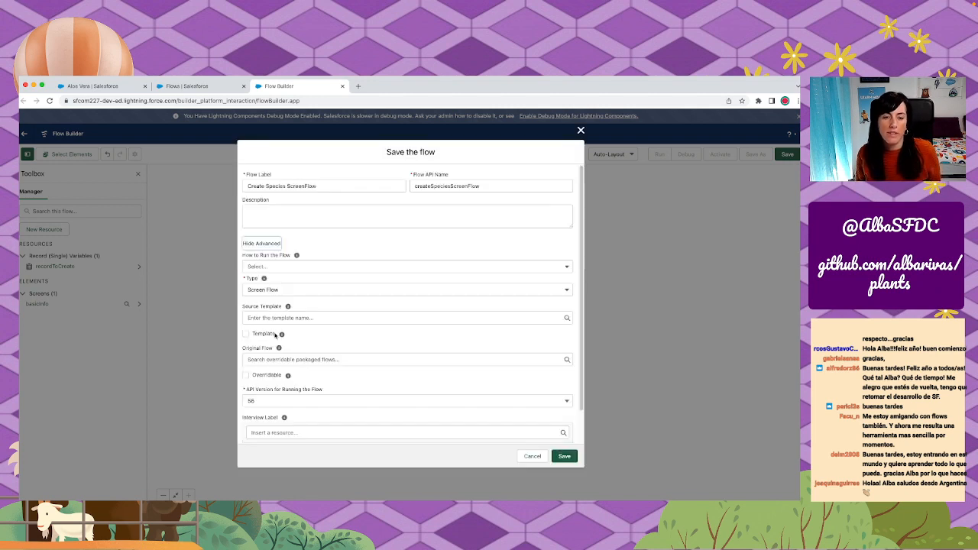
click(268, 243)
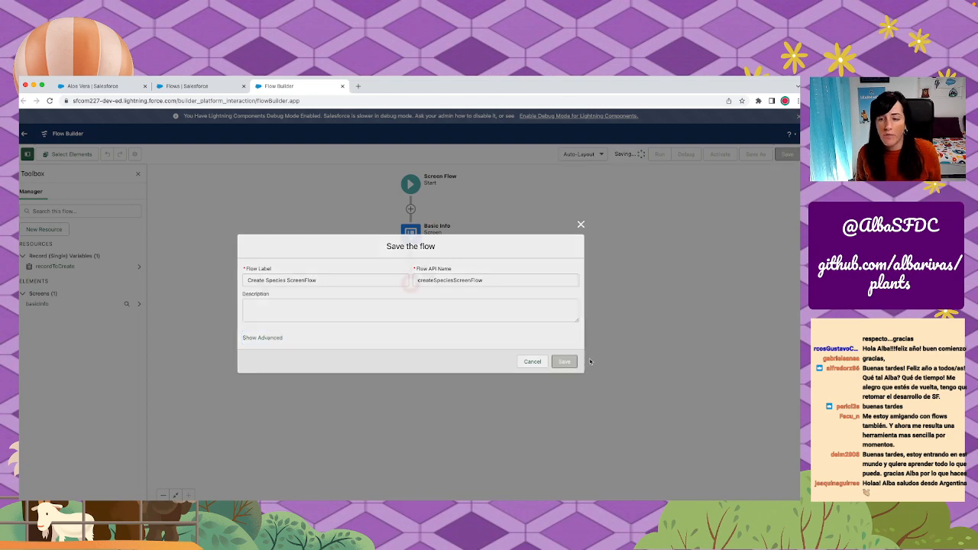
click(565, 362)
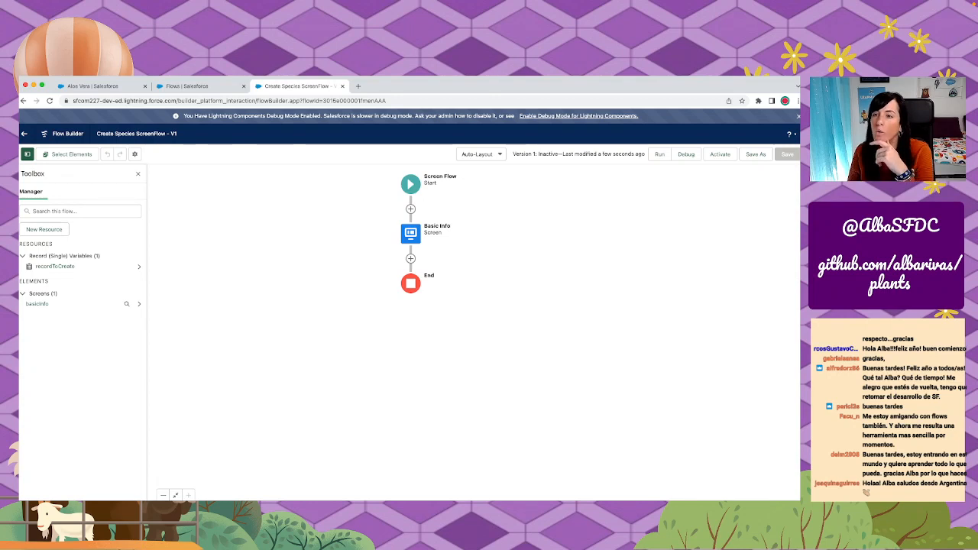
Test-run the flow with fghfgh as Species Name and Description, finish it, and close the run.
click(657, 154)
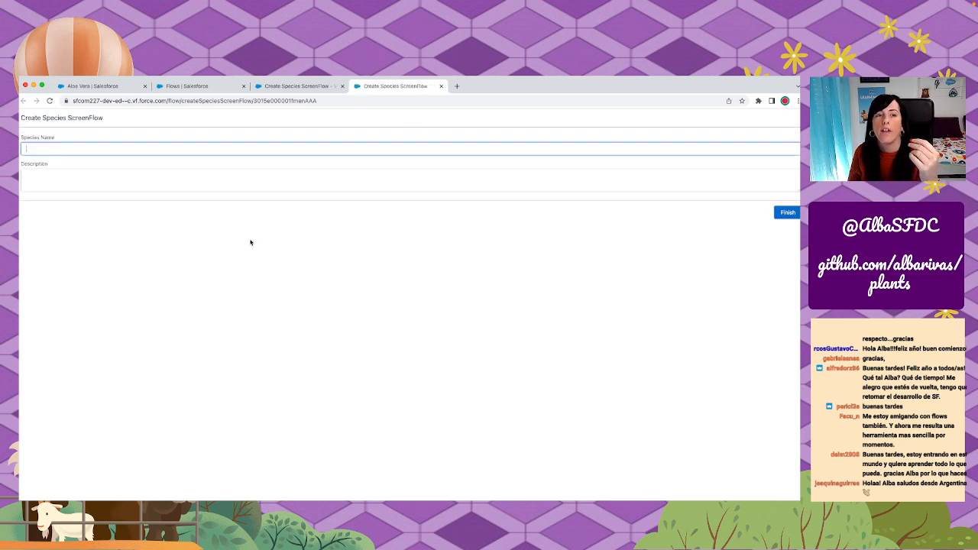
text(fghfgh)
click(243, 183)
text(fghfgh)
click(781, 218)
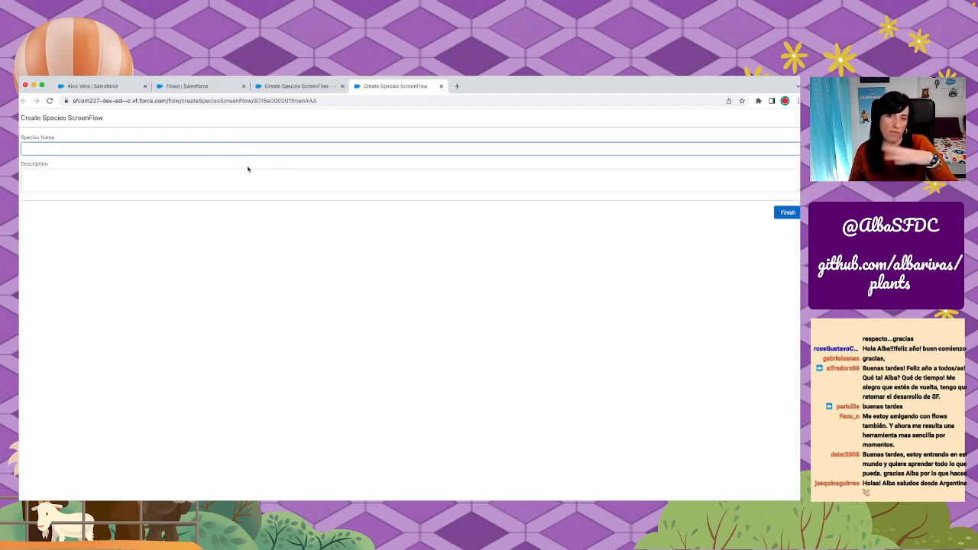
click(441, 86)
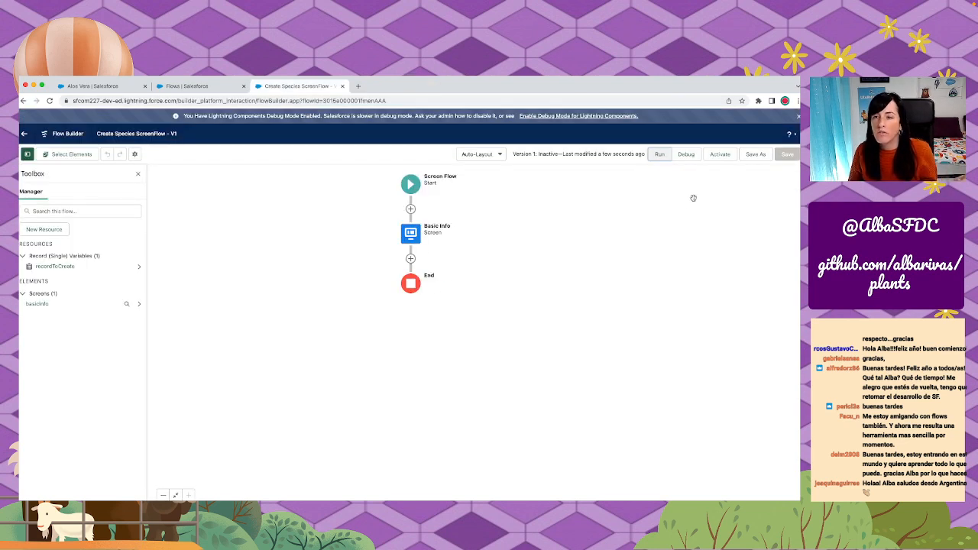
Start a debug run of the flow with latest subflow versions and execution details enabled, without running as another user.
click(685, 155)
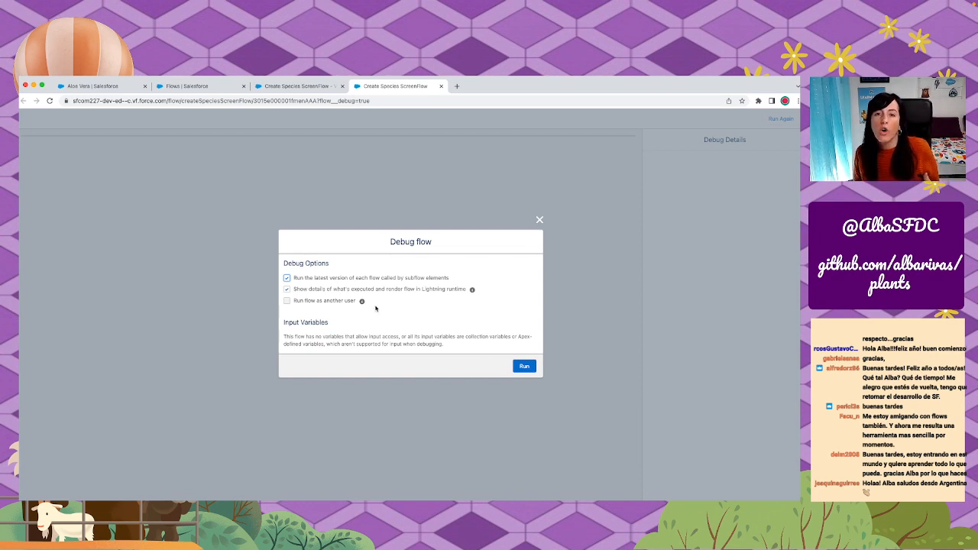
click(524, 367)
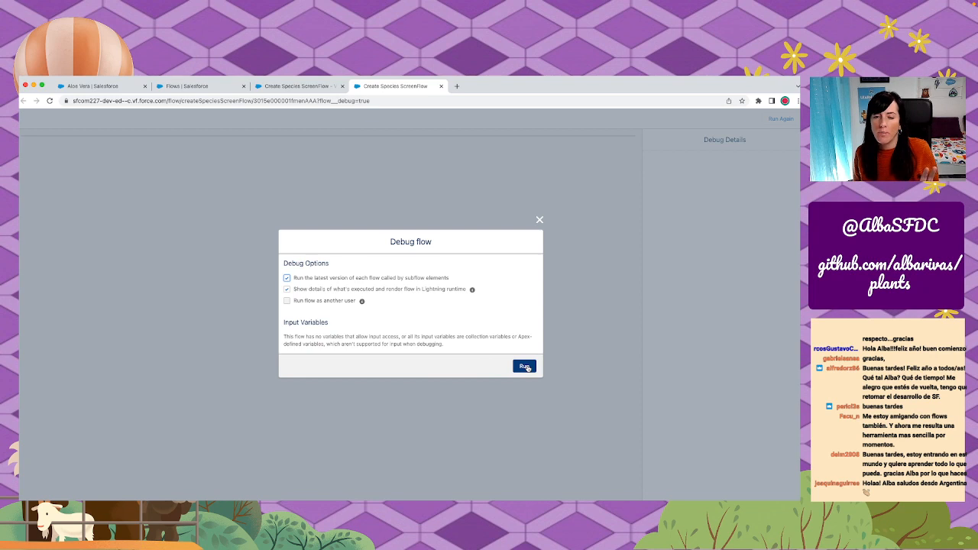
click(525, 366)
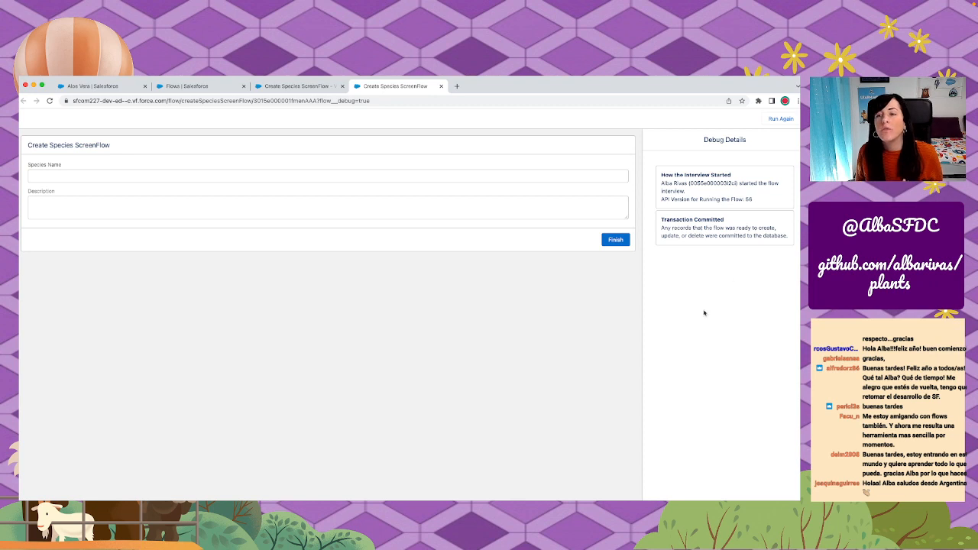
Finish the debug run with werwer as the Species Name and rtyrtyrty as the Description.
click(164, 176)
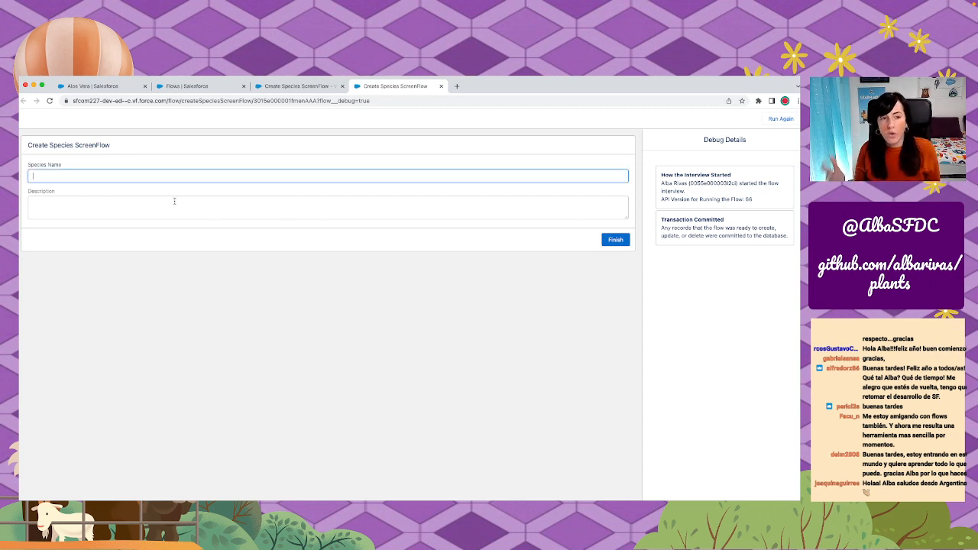
text(werwer)
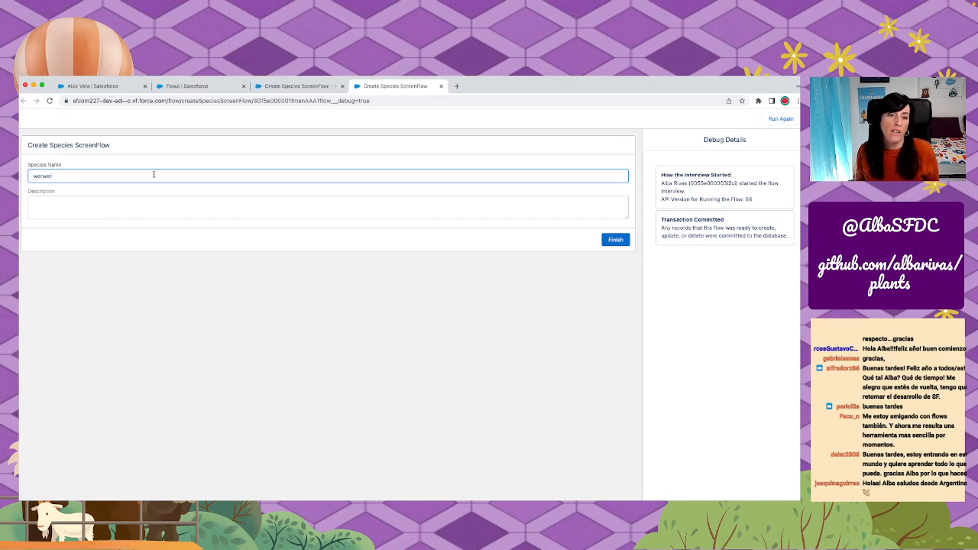
click(114, 213)
text(werwer)
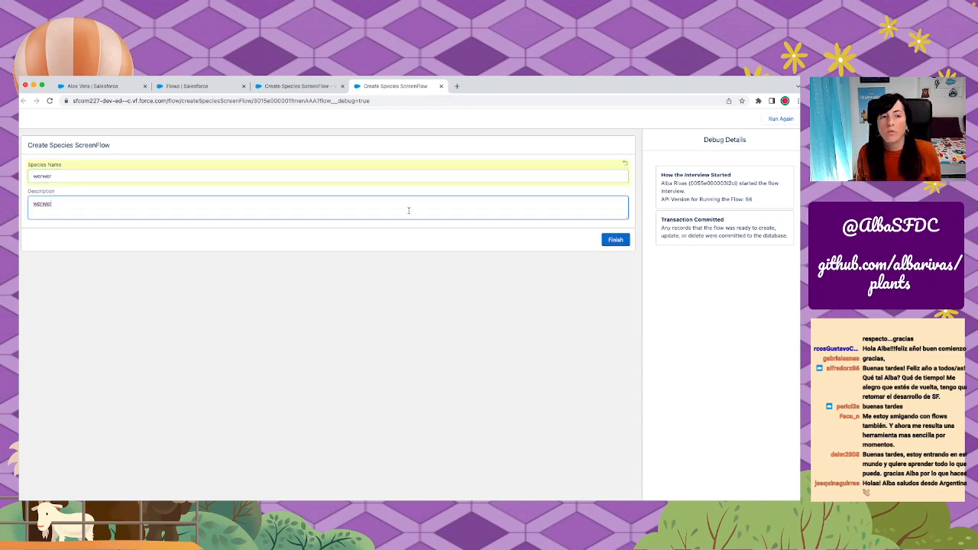
key(ctrl+a)
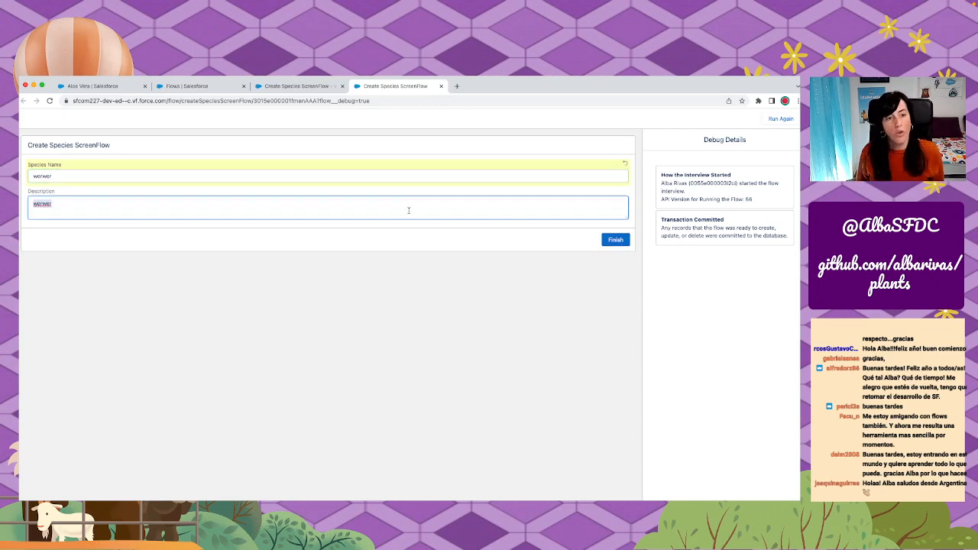
text(rtyrtyrty)
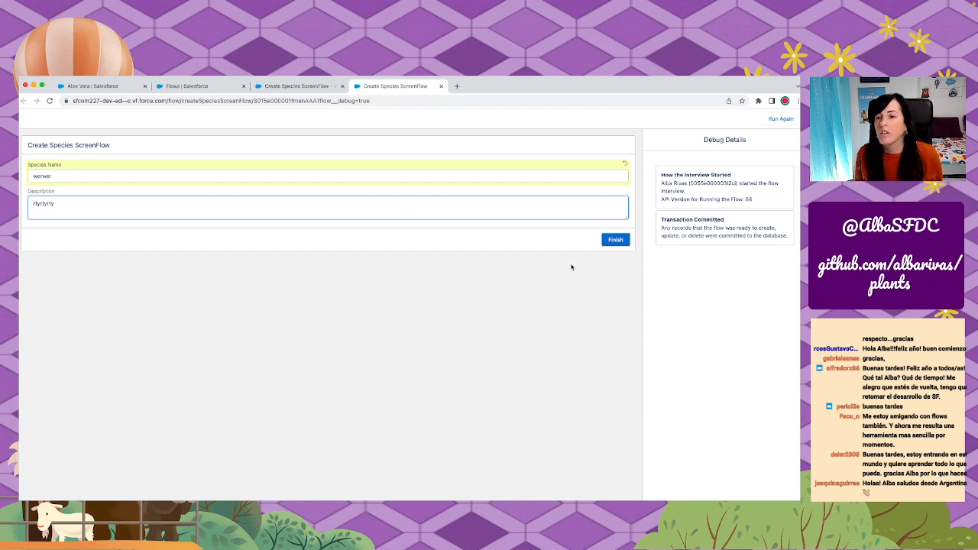
click(624, 241)
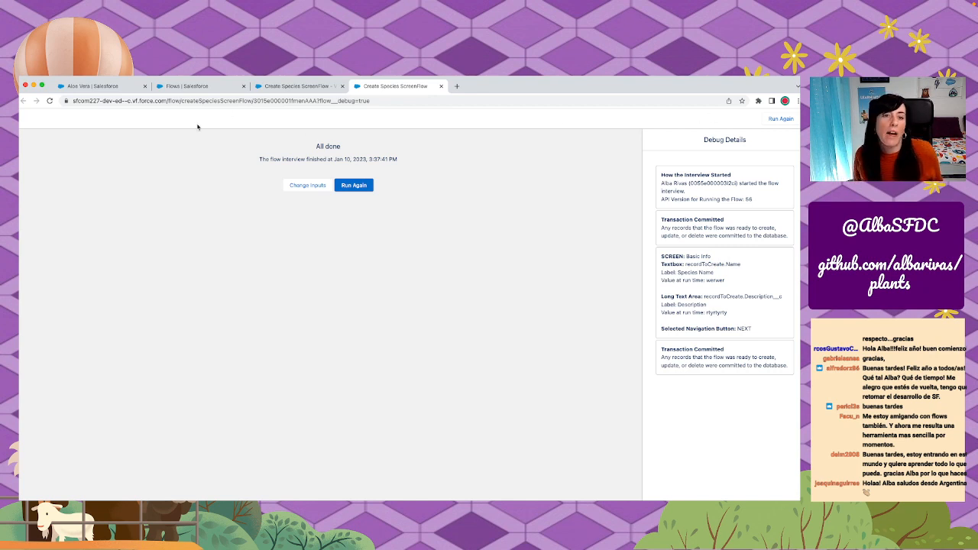
Reopen the Basic Info screen in the flow builder and add a URL component below the Description field.
click(298, 86)
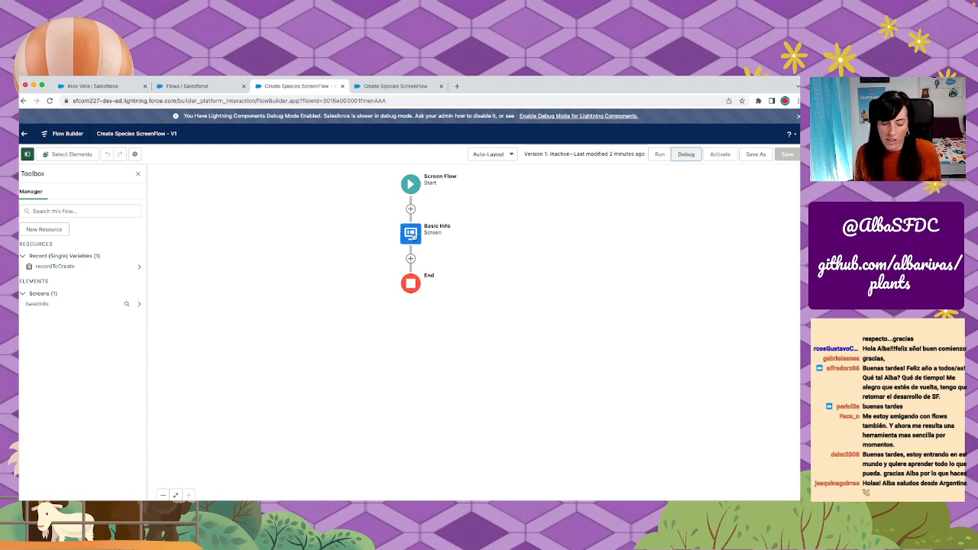
double_click(413, 235)
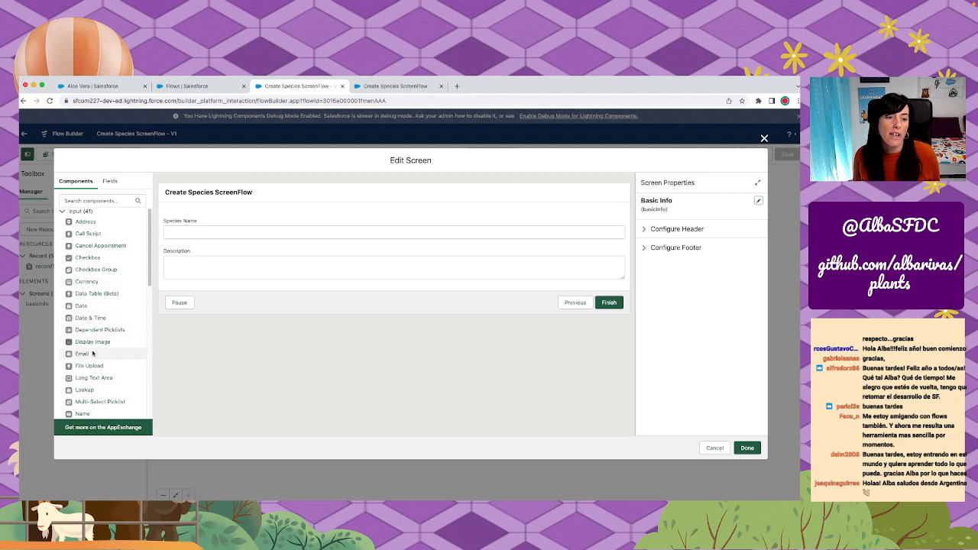
scroll(107, 370, down, 3)
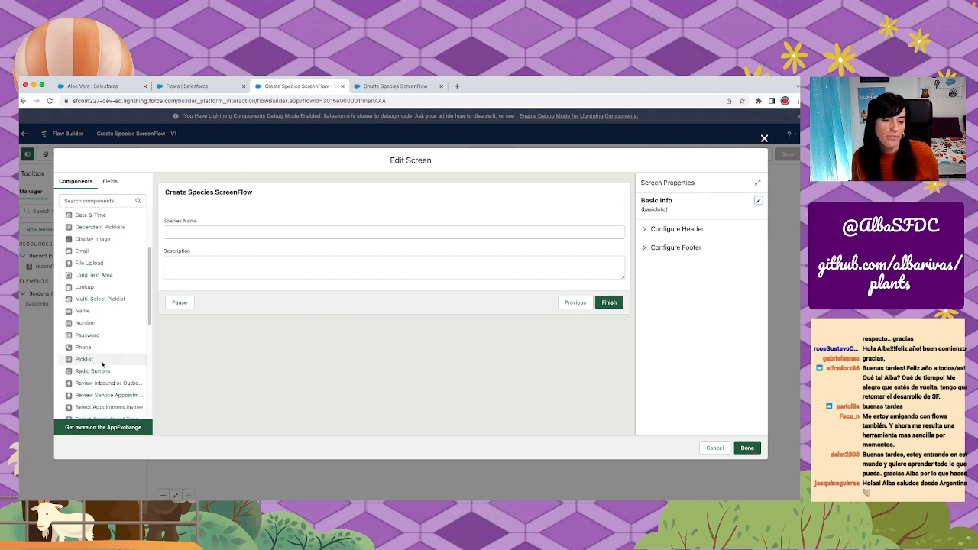
scroll(100, 378, down, 1)
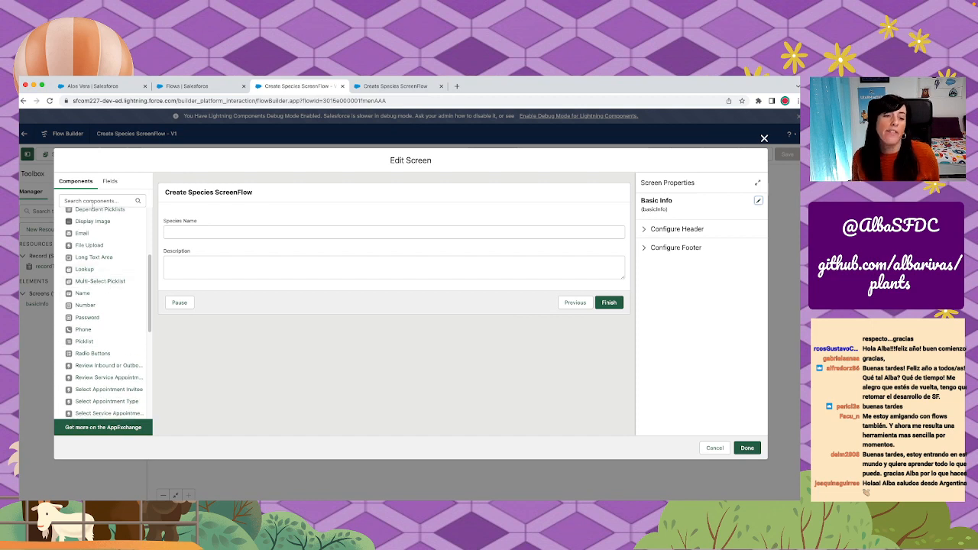
scroll(106, 341, down, 1)
scroll(106, 341, down, 1)
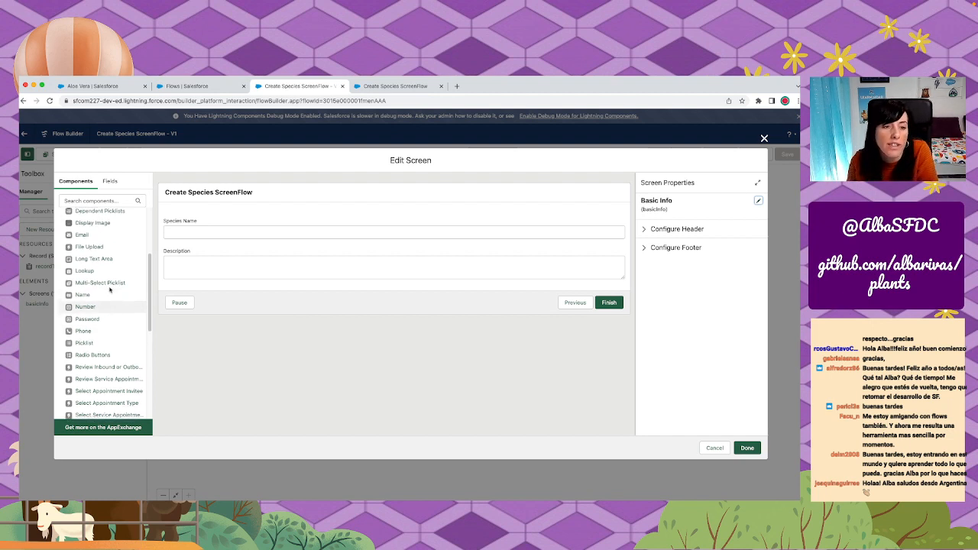
scroll(113, 329, down, 1)
scroll(113, 345, down, 5)
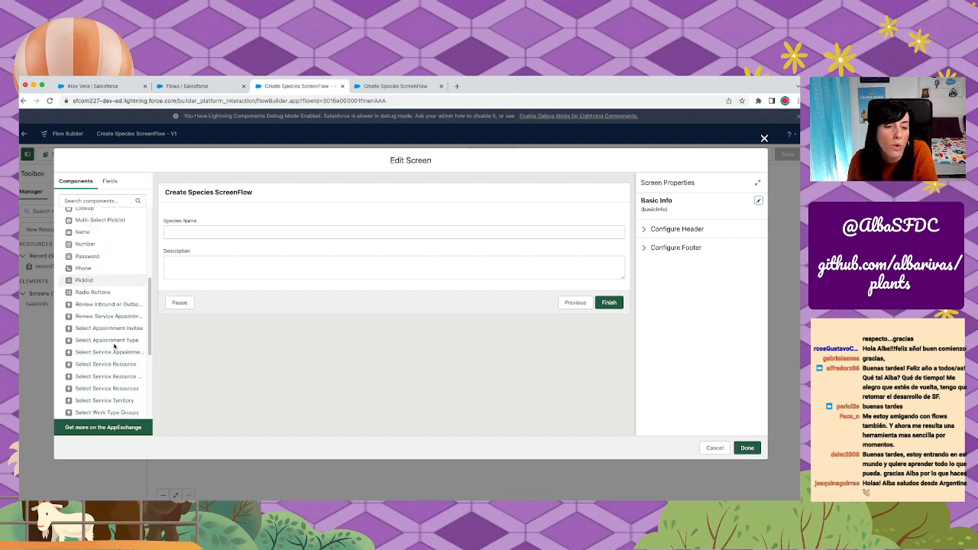
scroll(114, 346, down, 2)
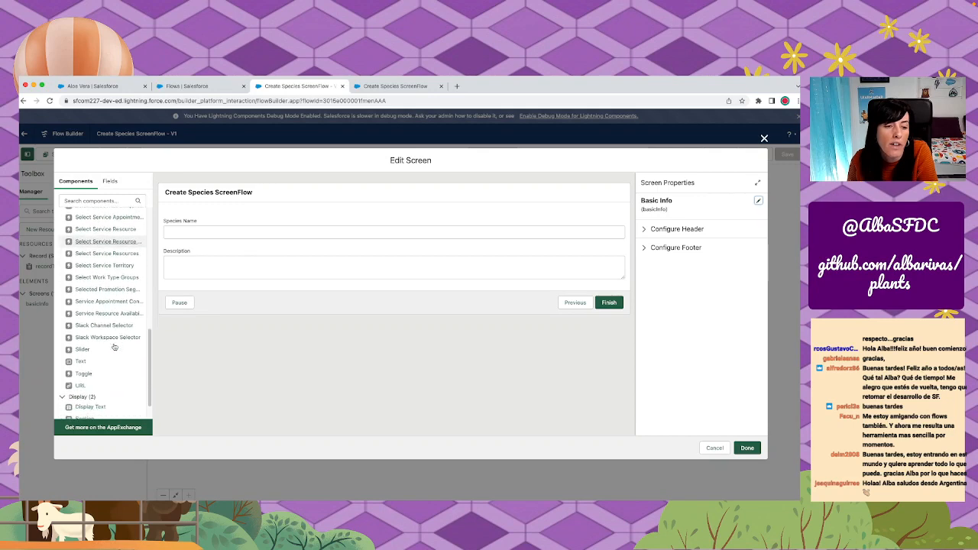
click(92, 86)
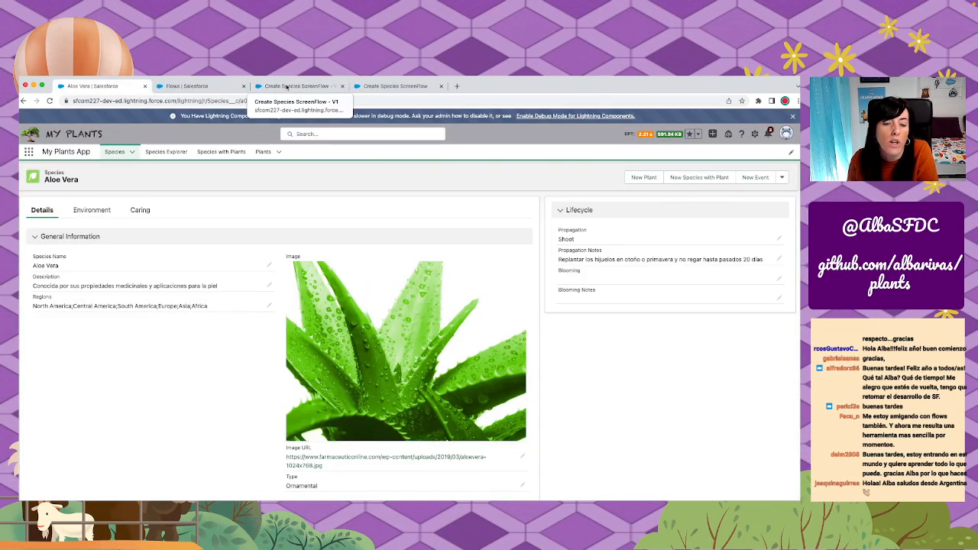
click(287, 87)
drag(80, 375, 200, 286)
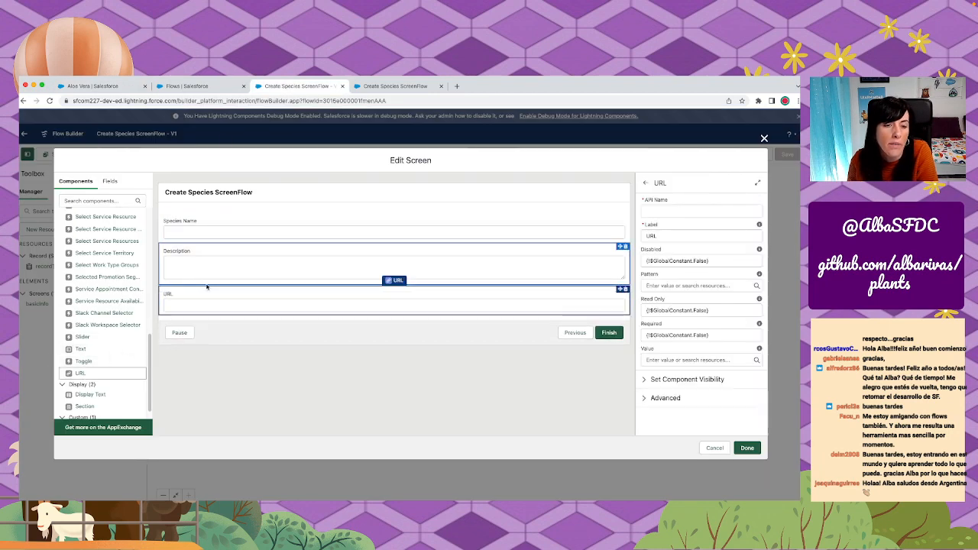
Give the new URL component the API name imageURL and the label Image URL.
click(683, 210)
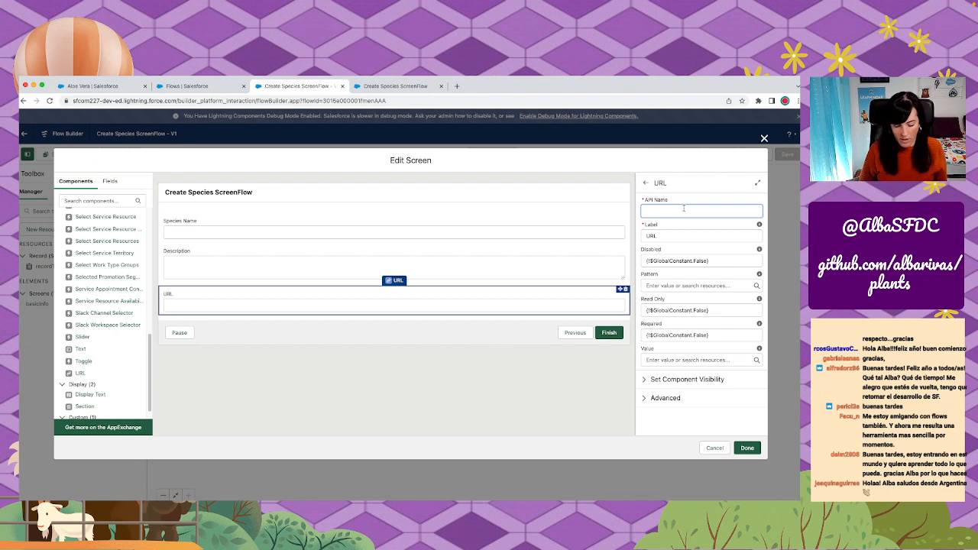
text(imageURL)
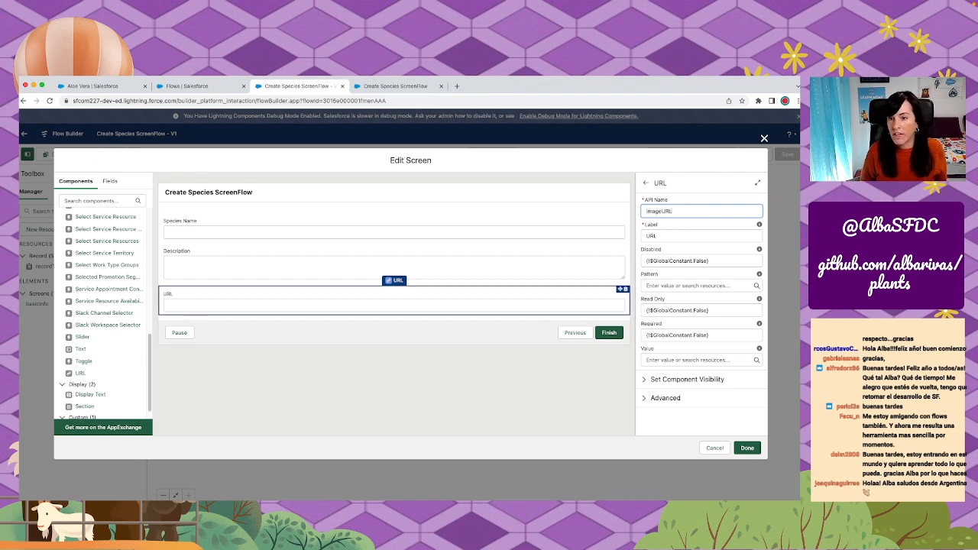
key(Tab)
key(Home)
text(image)
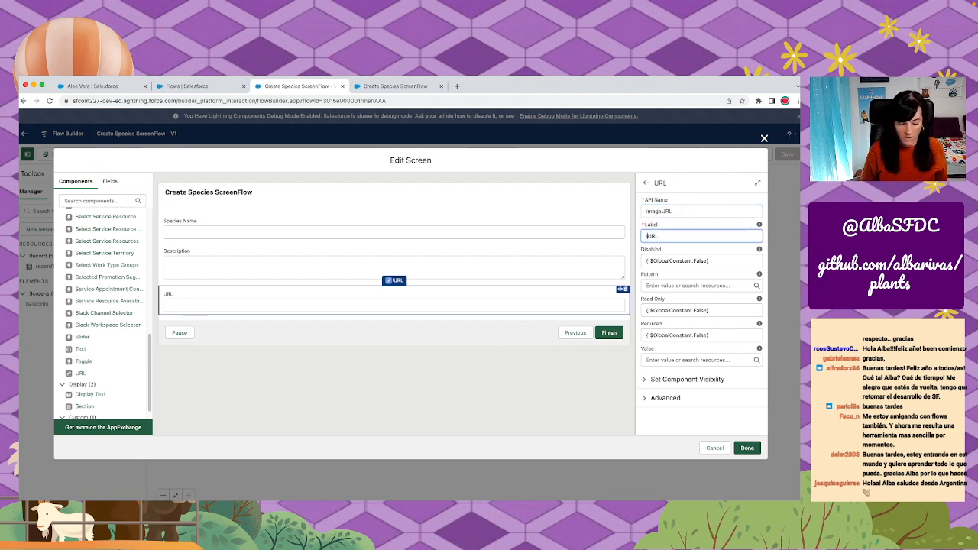
key(Home)
key(Delete)
text(I)
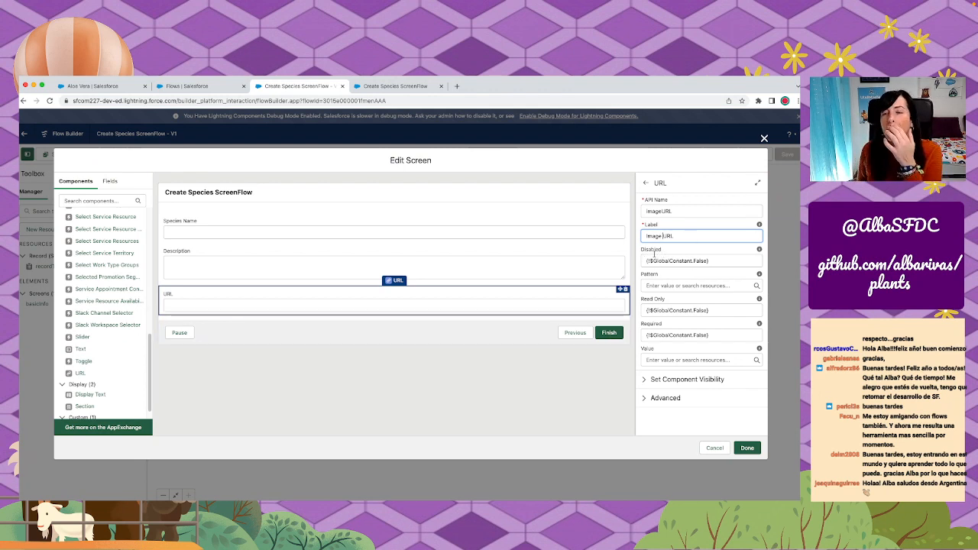
Look over the Image URL component's Disabled and Value settings without changing them, and finish editing the screen.
drag(641, 250, 662, 252)
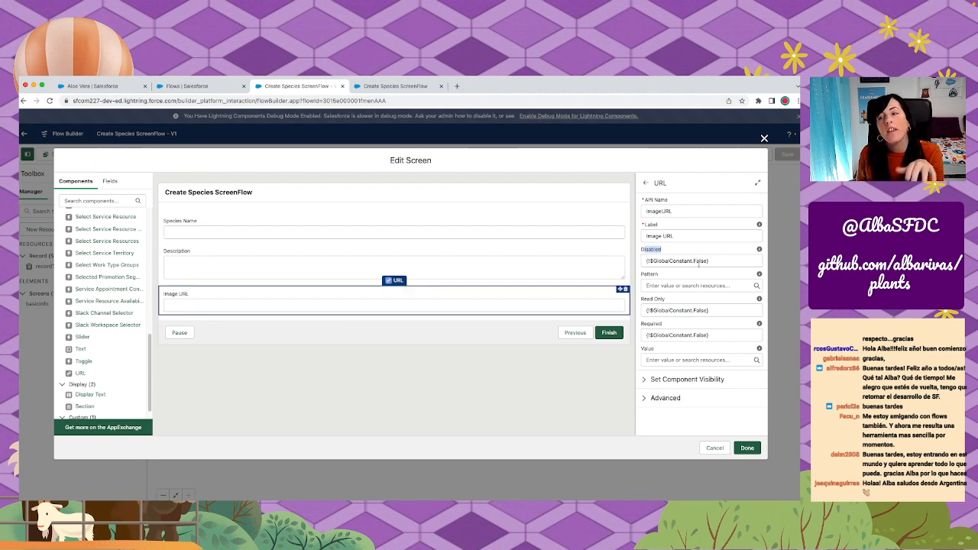
click(677, 261)
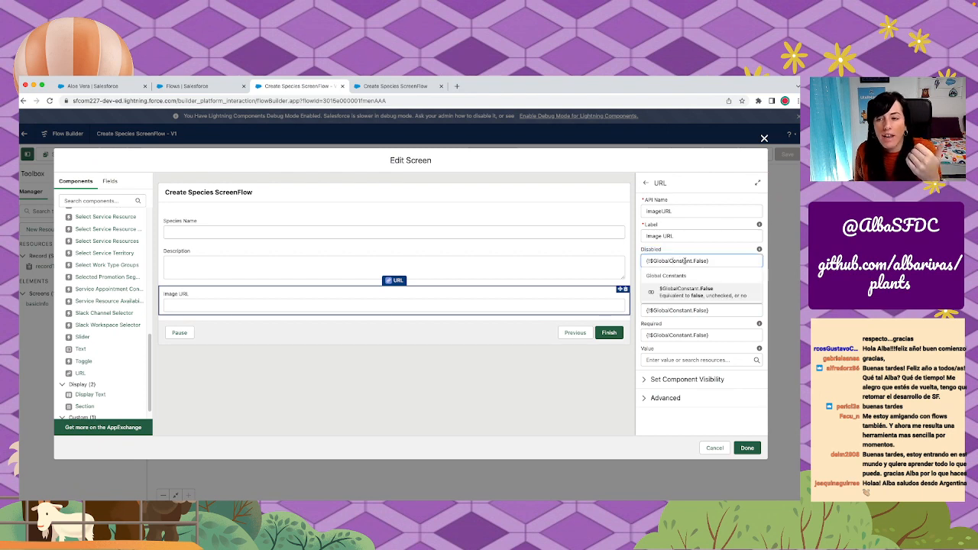
click(687, 292)
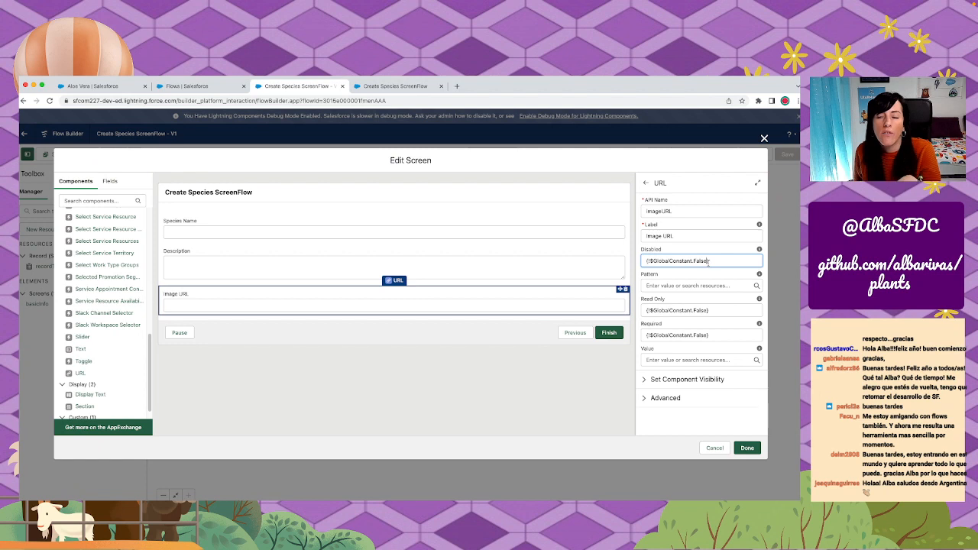
click(682, 261)
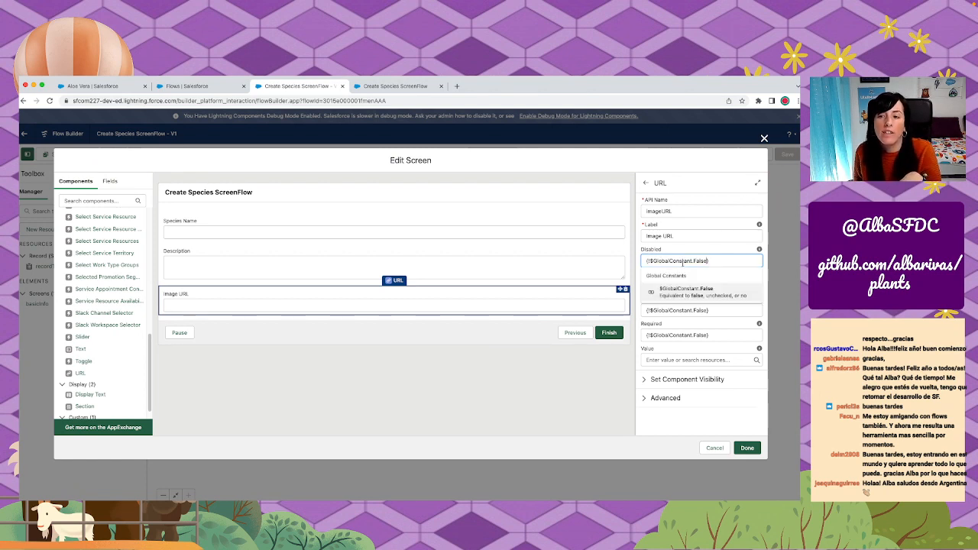
click(699, 253)
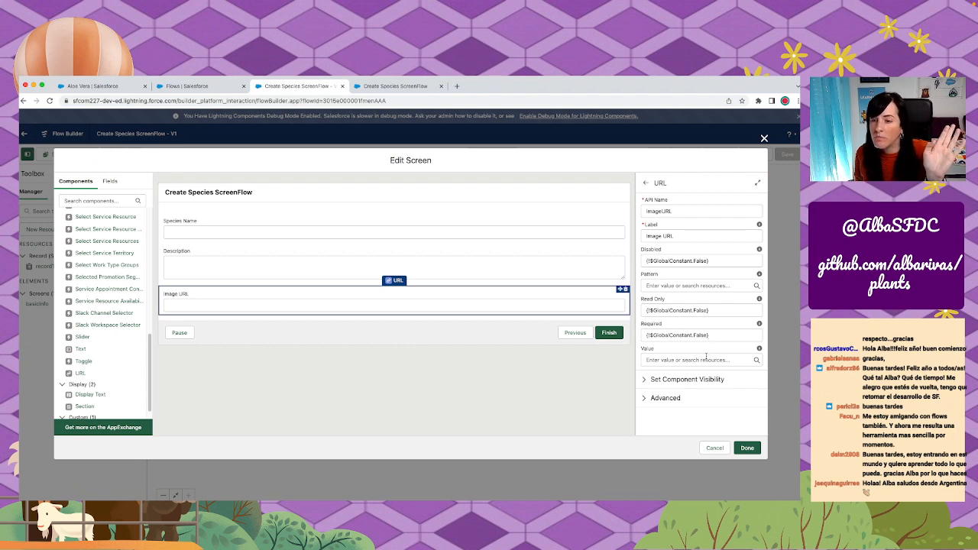
click(709, 360)
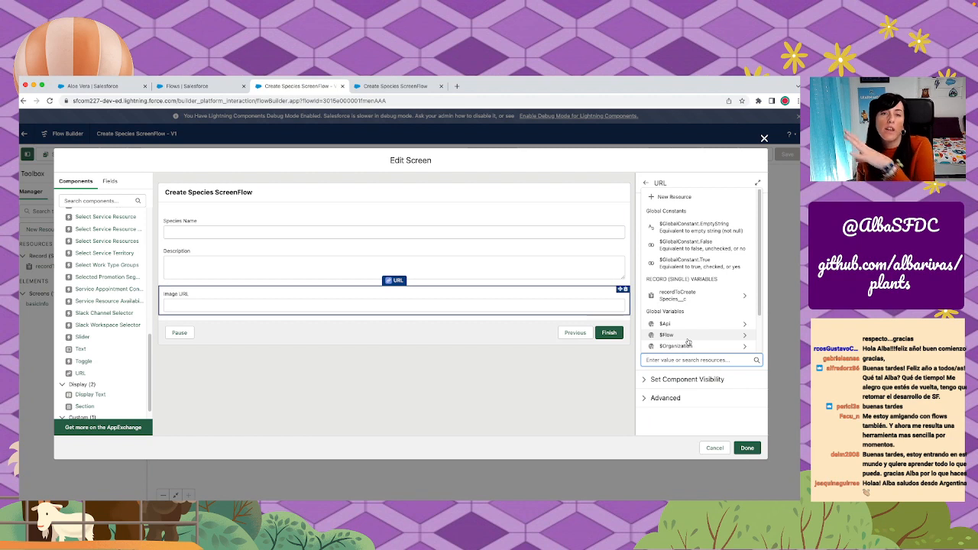
click(526, 382)
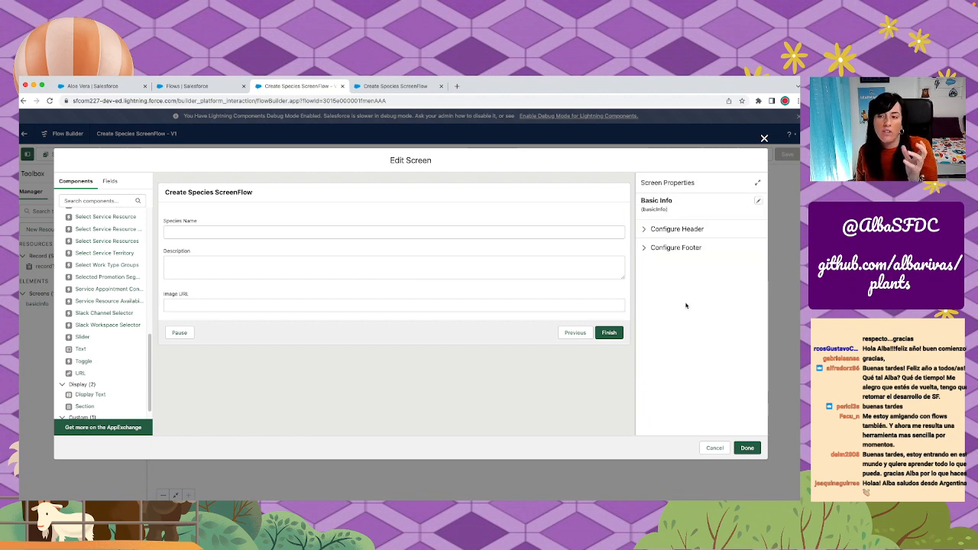
click(287, 304)
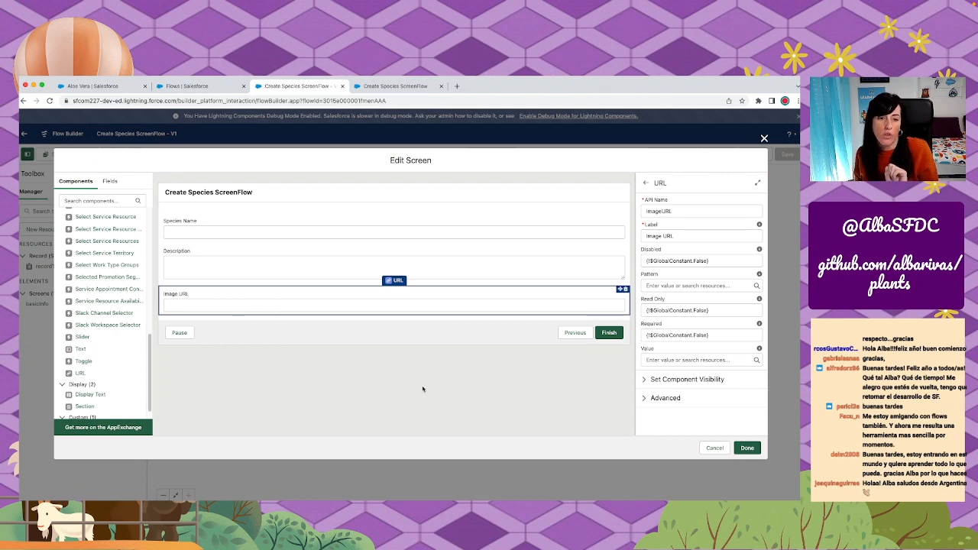
click(747, 449)
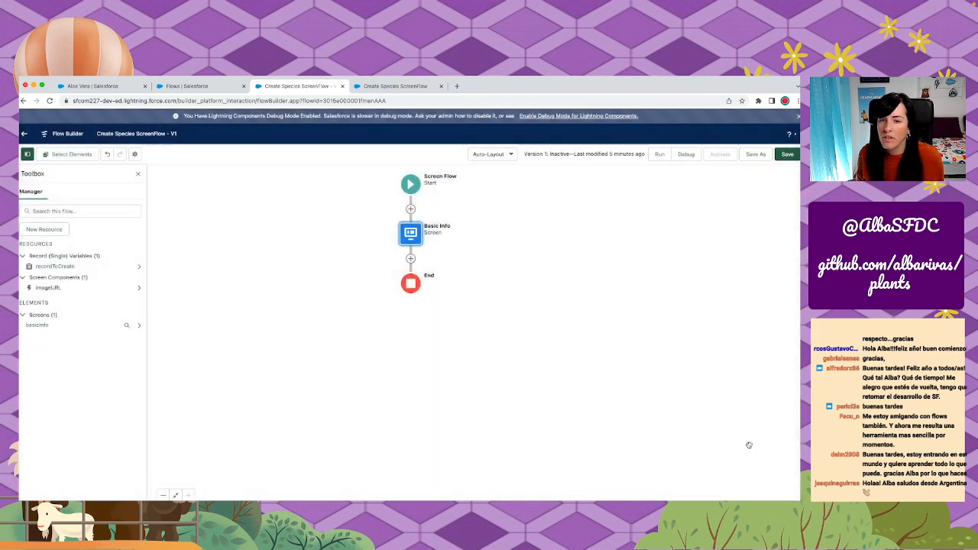
Add a Create Records element after the Basic Info screen, labelled Create Species with the API name createSpecies.
click(411, 259)
text(crea)
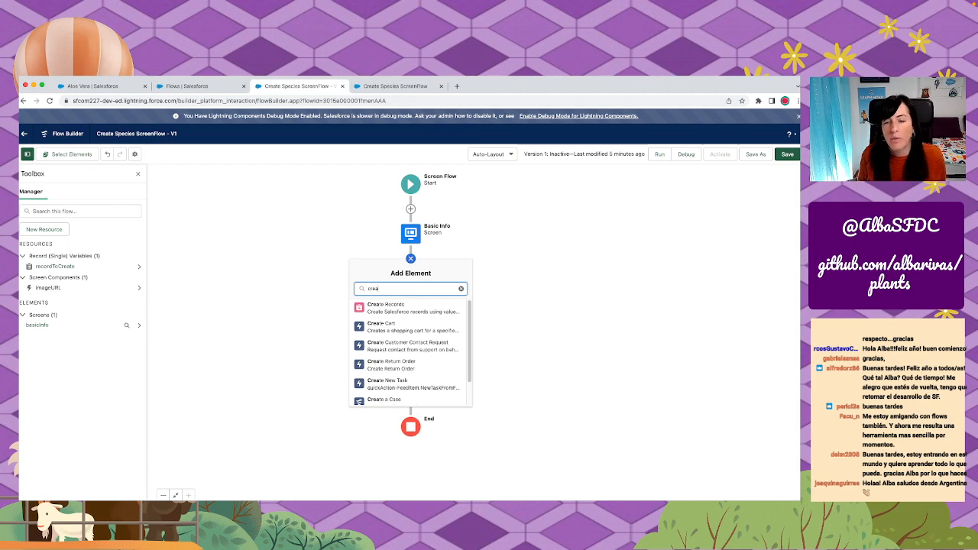
click(433, 308)
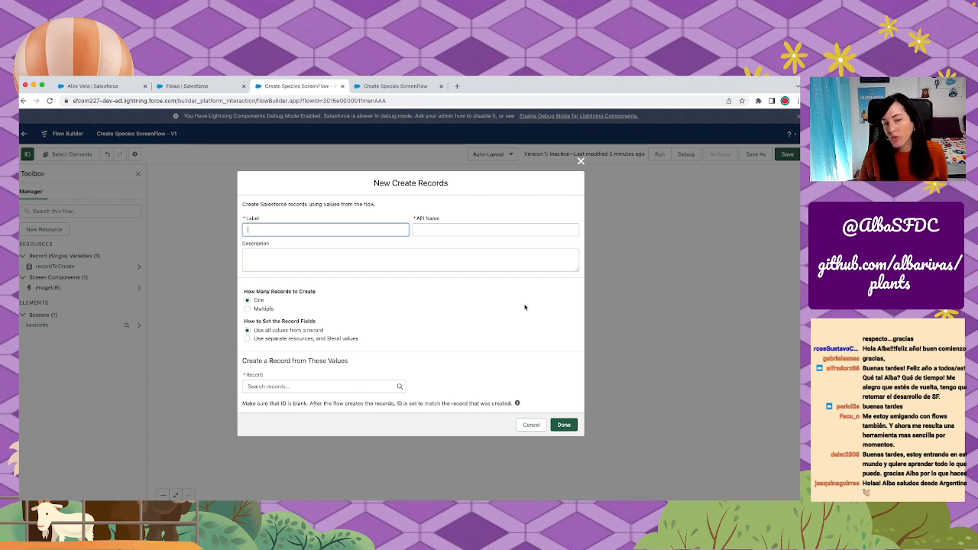
text(CreateS)
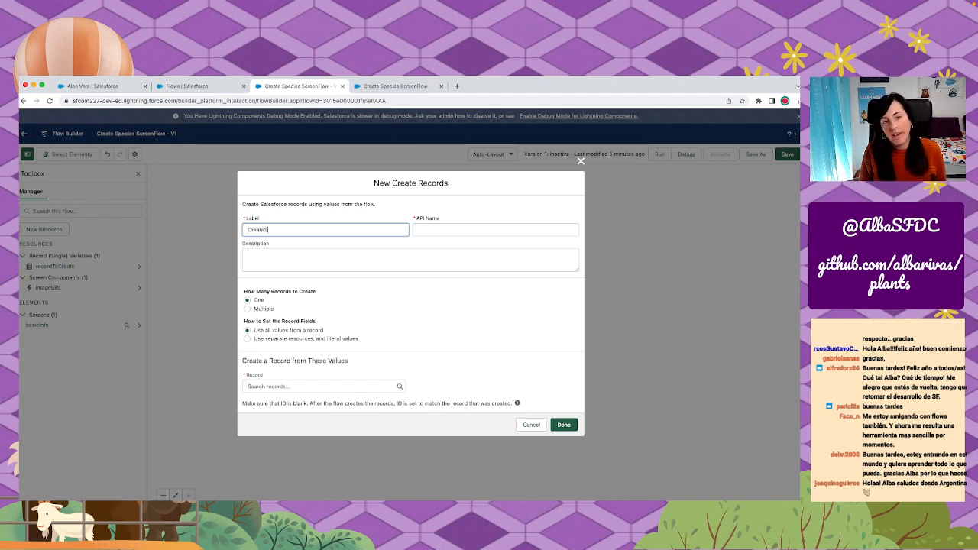
key(BackSpace)
text( Species)
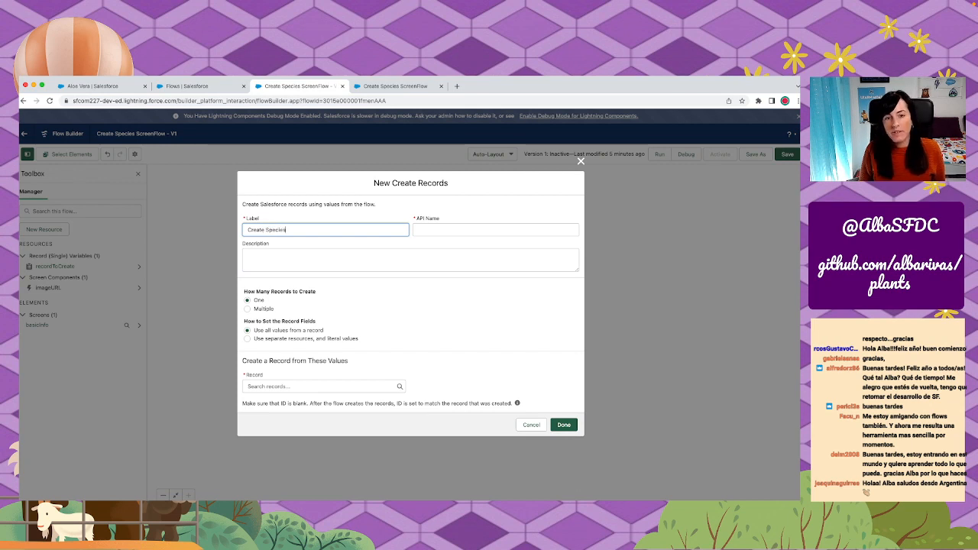
key(Tab)
key(Left)
key(Delete)
text(c)
click(439, 229)
key(BackSpace)
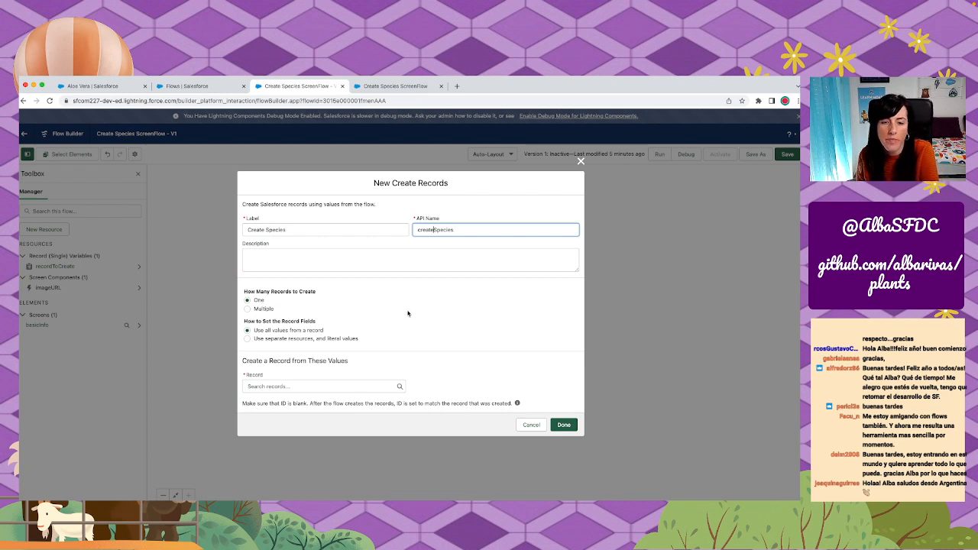
Have the element set record fields from separate resources and literal values, and choose Species as the object.
drag(281, 321, 315, 320)
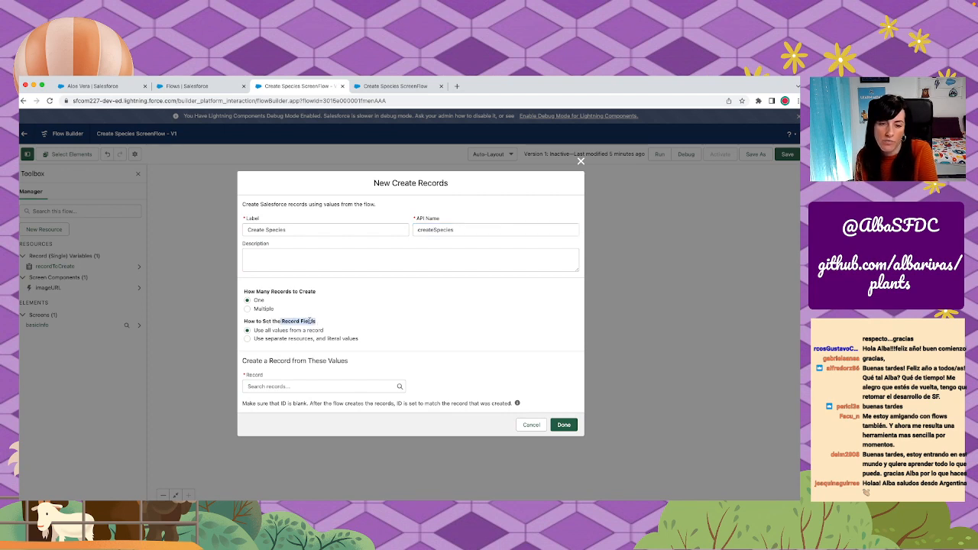
click(247, 340)
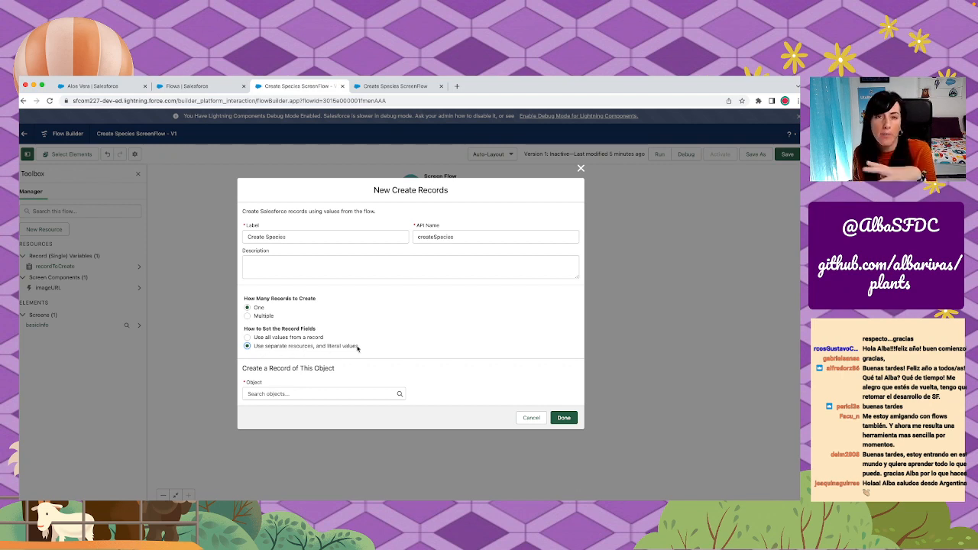
click(332, 394)
text(species)
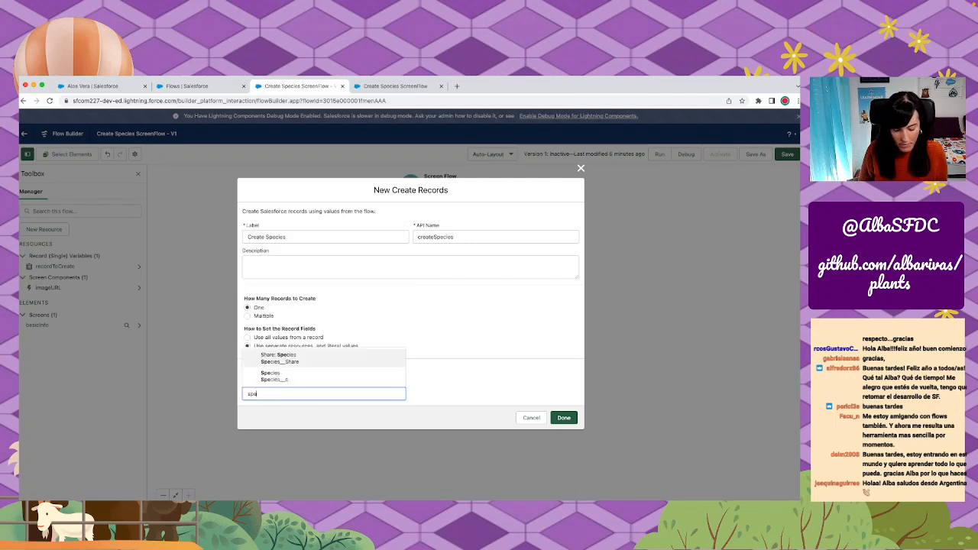
click(363, 372)
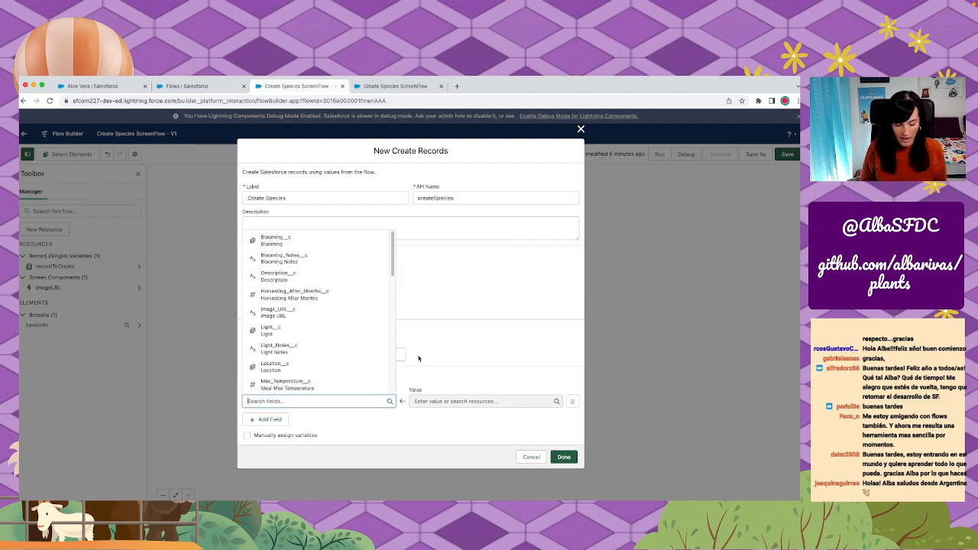
Assign the imageURL screen component's value, {!imageURL.value}, to the Species field Image_URL__c.
text(image)
key(Down)
key(Return)
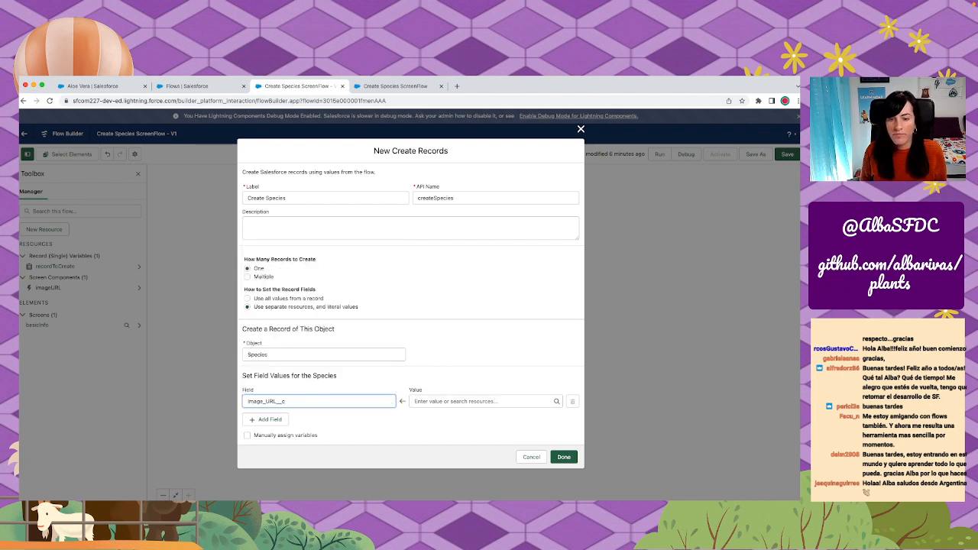
click(434, 402)
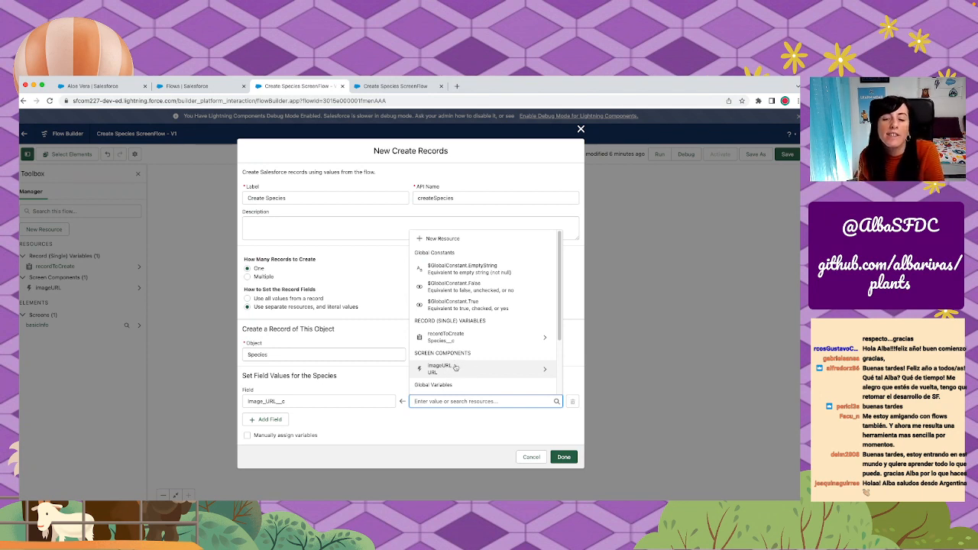
click(455, 369)
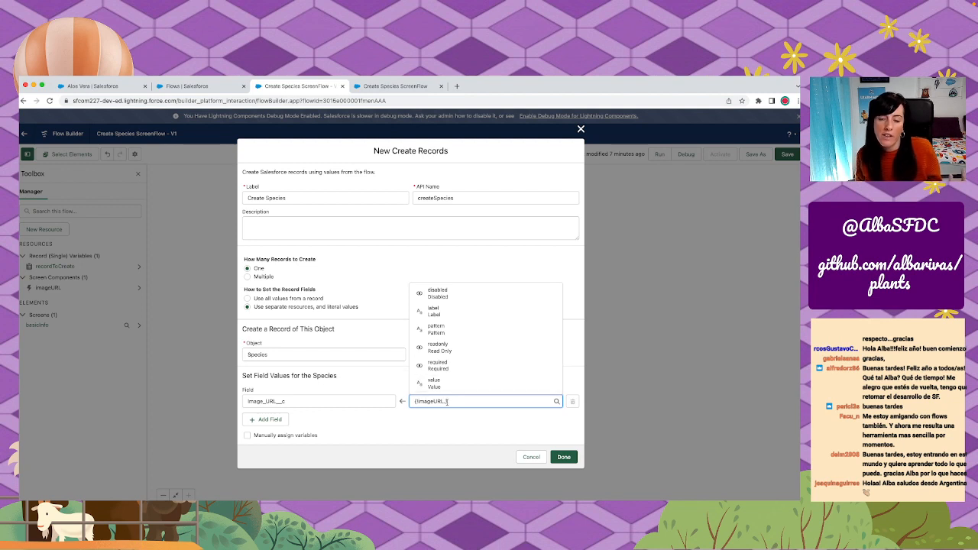
text(value)
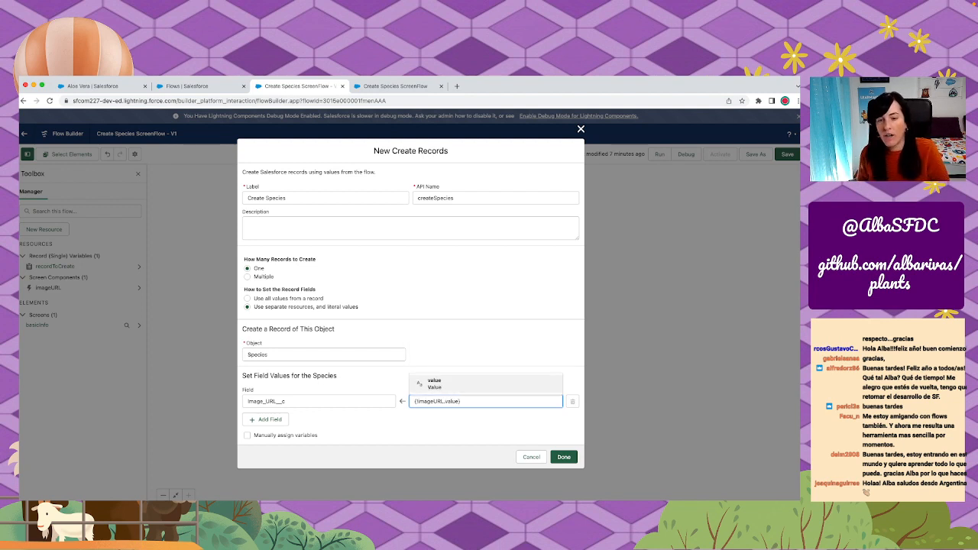
Switch the Create Species element to use all values from a record, choose recordToCreate as the record, and finish the element.
click(459, 385)
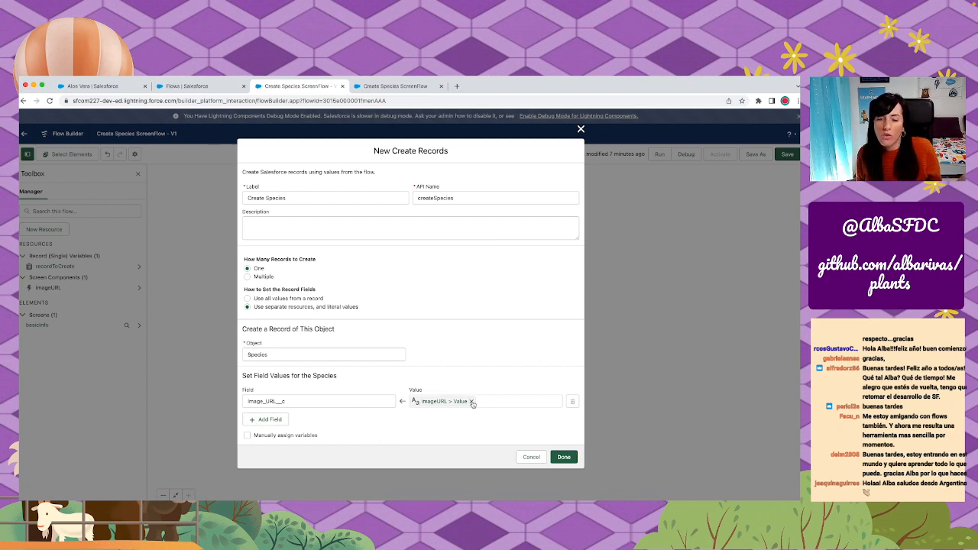
click(308, 298)
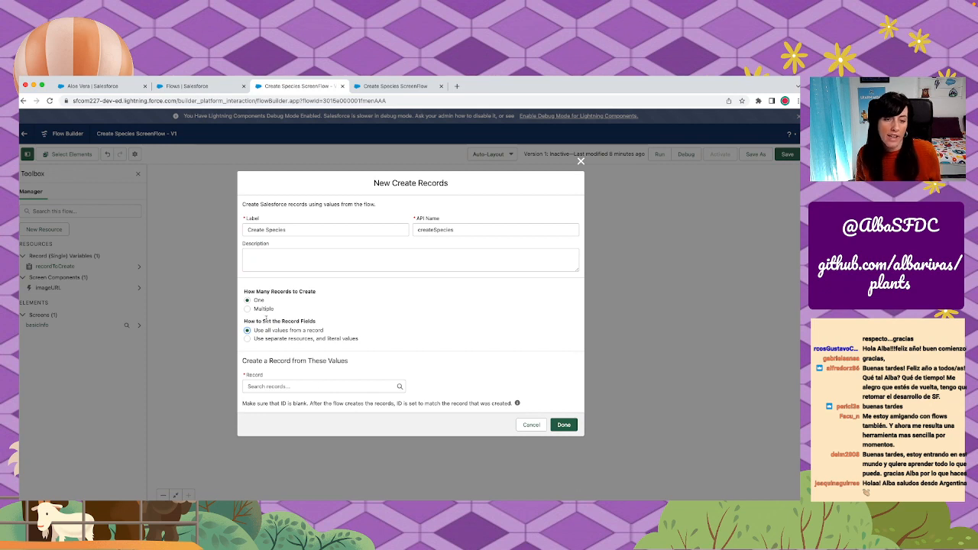
click(304, 384)
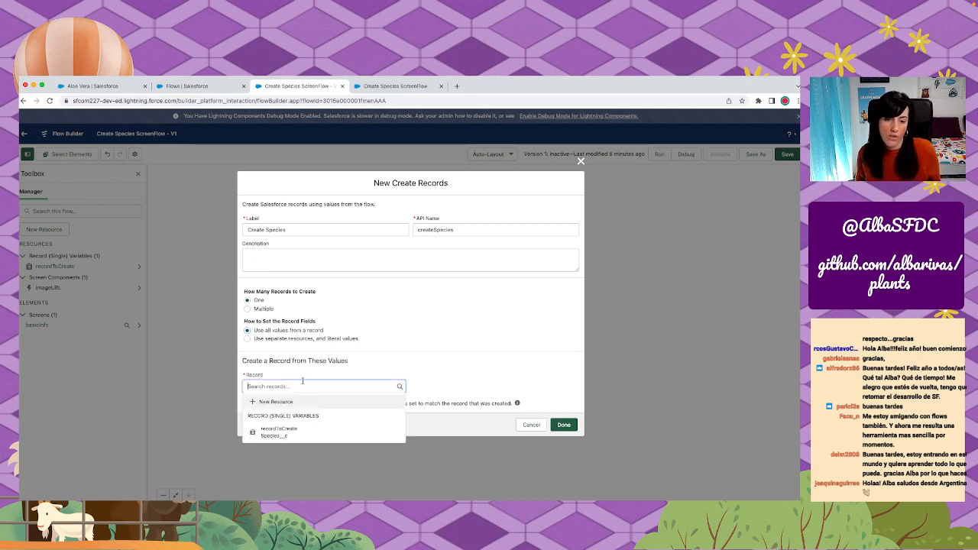
click(279, 431)
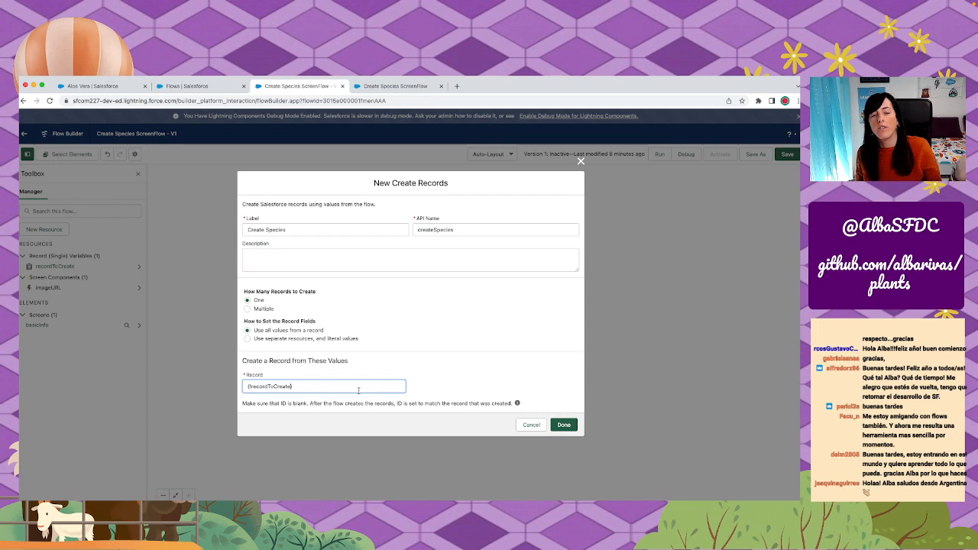
click(564, 425)
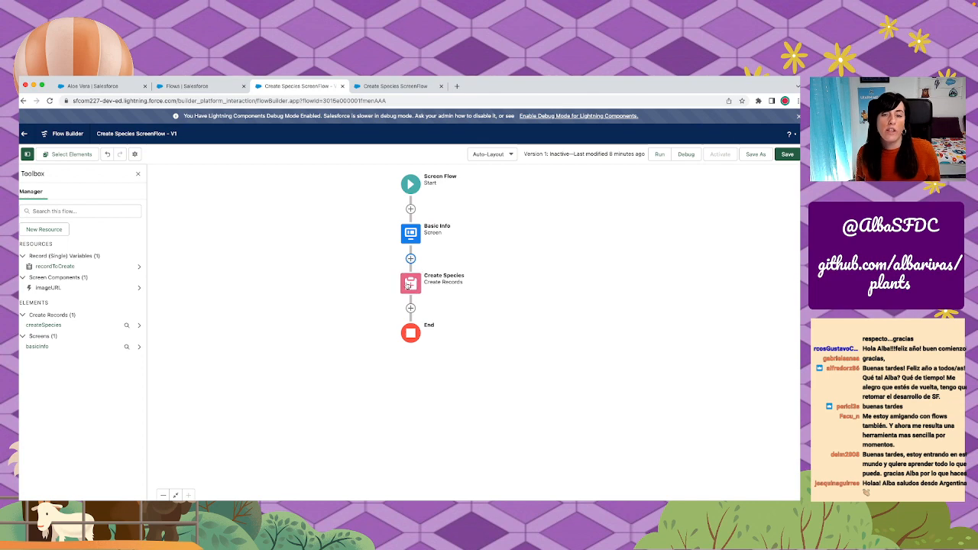
Review the Image URL component's settings on the Basic Info screen, and close the screen editor without changes.
double_click(412, 234)
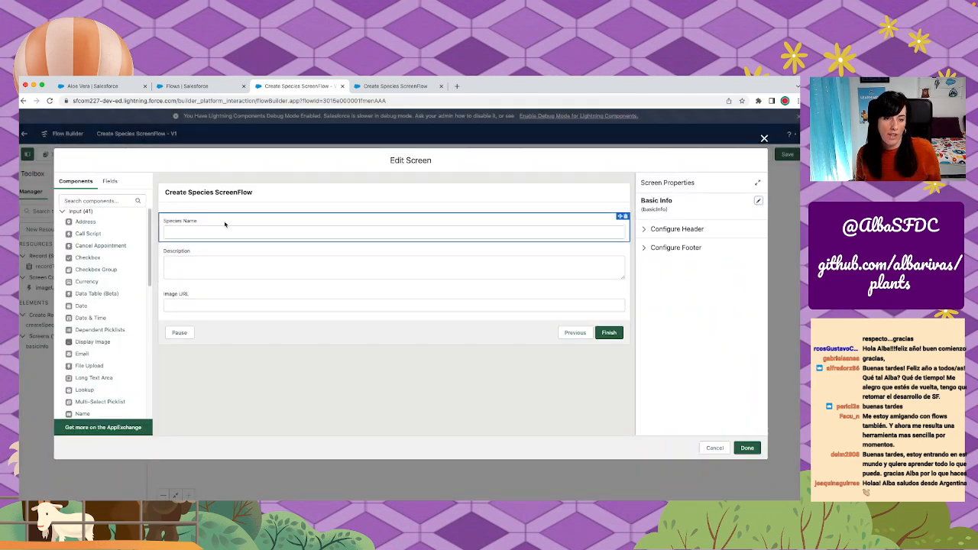
click(284, 309)
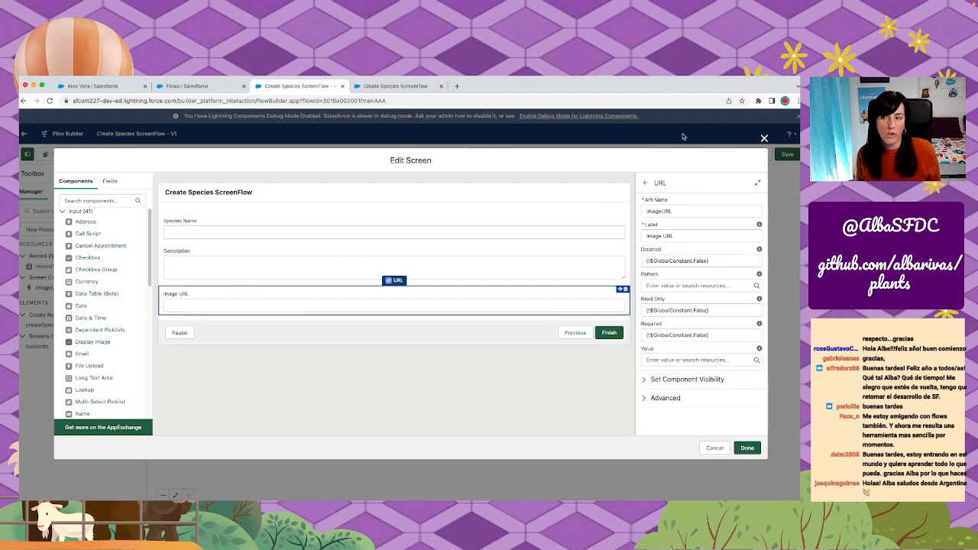
click(764, 138)
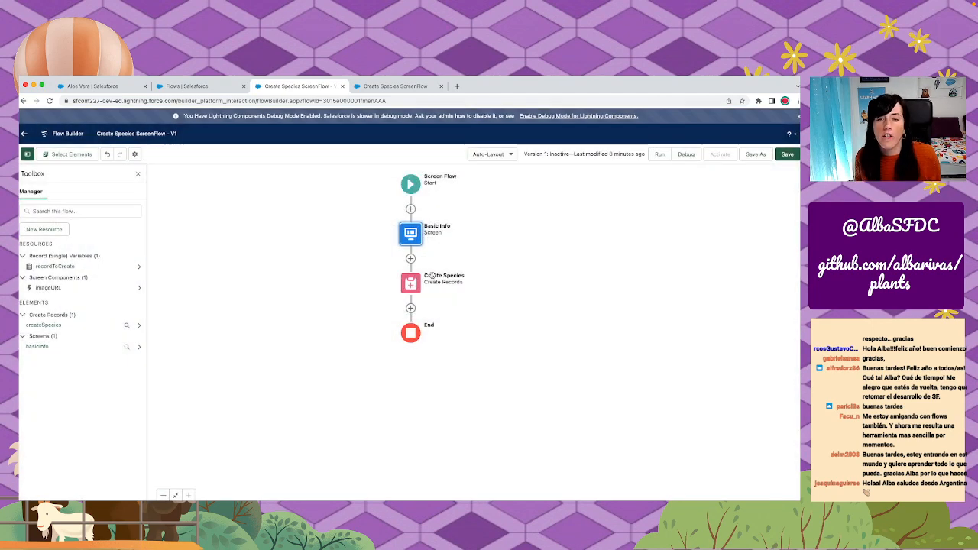
Add an Assignment element between the Basic Info screen and Create Species, labelled Assign not assigned Fields.
click(410, 258)
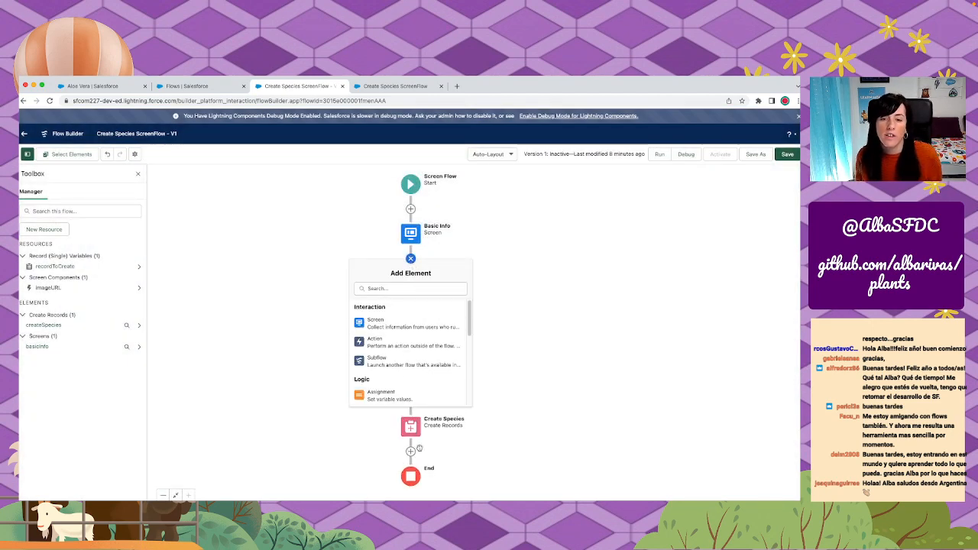
click(424, 397)
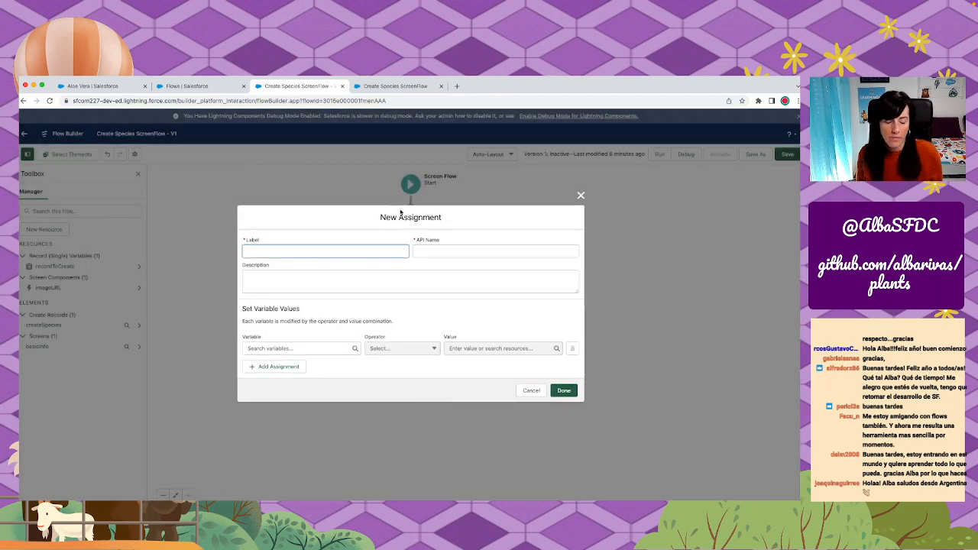
text(Assign)
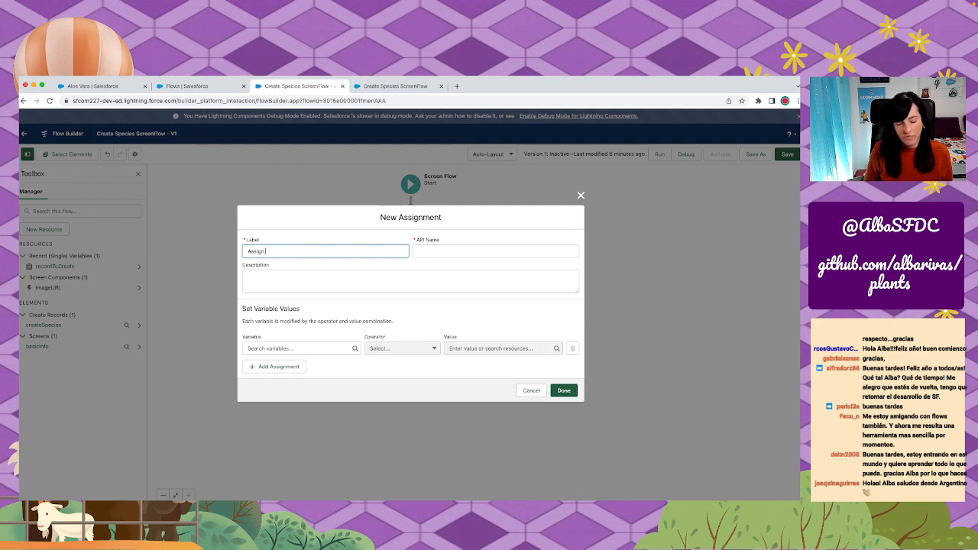
text( Fiels)
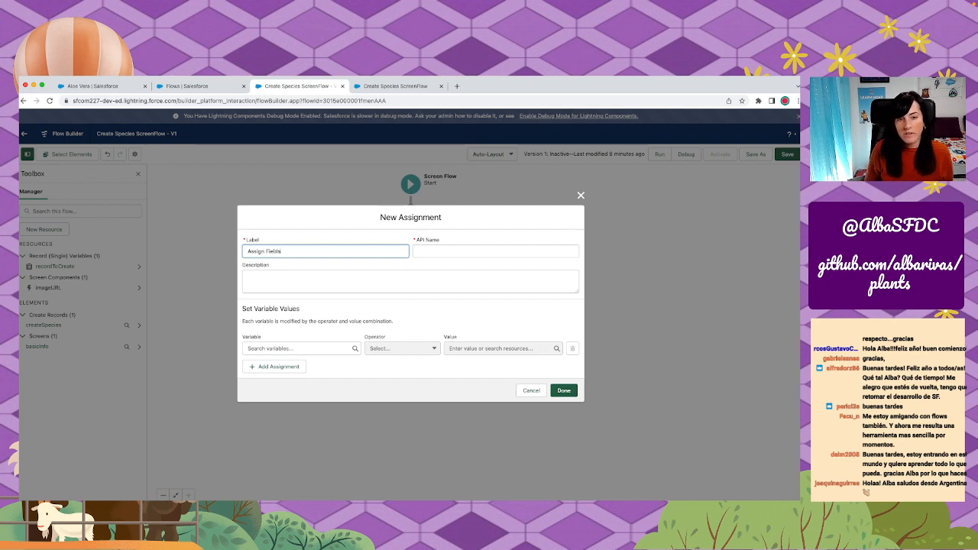
text(not assigned)
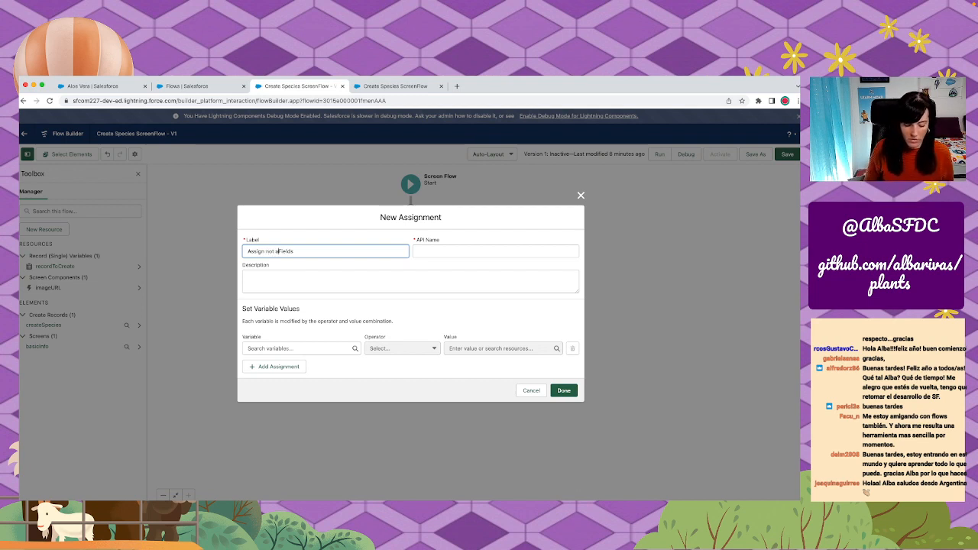
key(Tab)
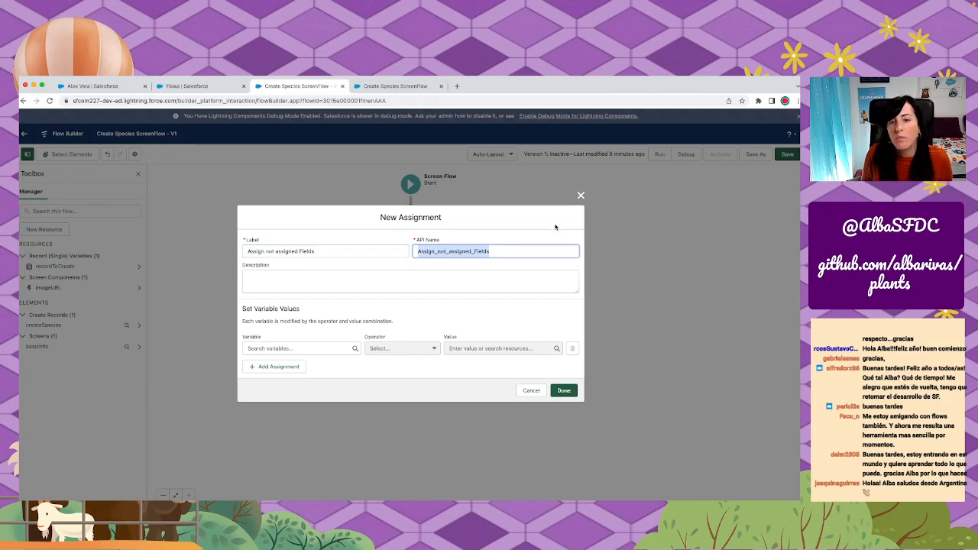
Change the assignment's API name to assignNotAssignedFields.
click(442, 247)
click(419, 251)
key(BackSpace)
text(a)
key(Delete)
key(Delete)
text(N)
key(Delete)
key(Delete)
text(A)
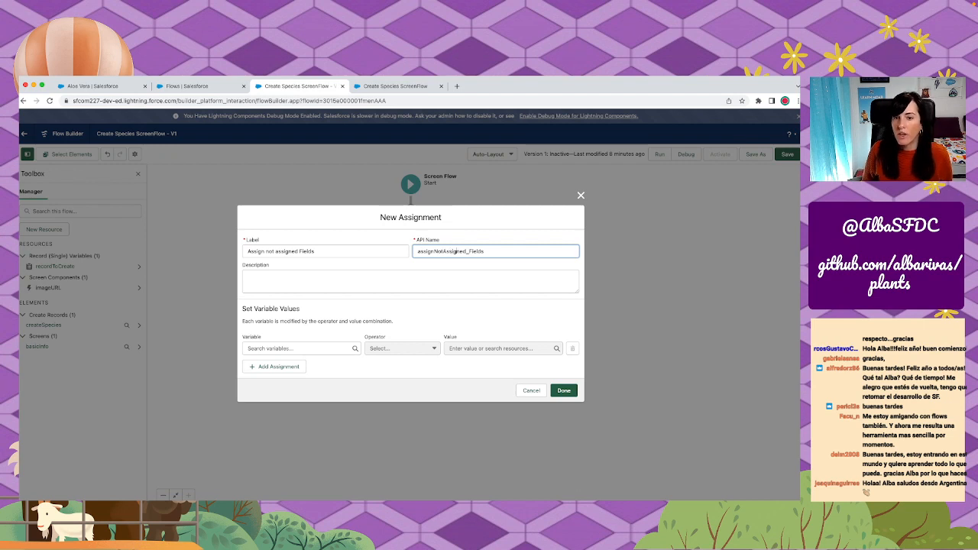
key(Delete)
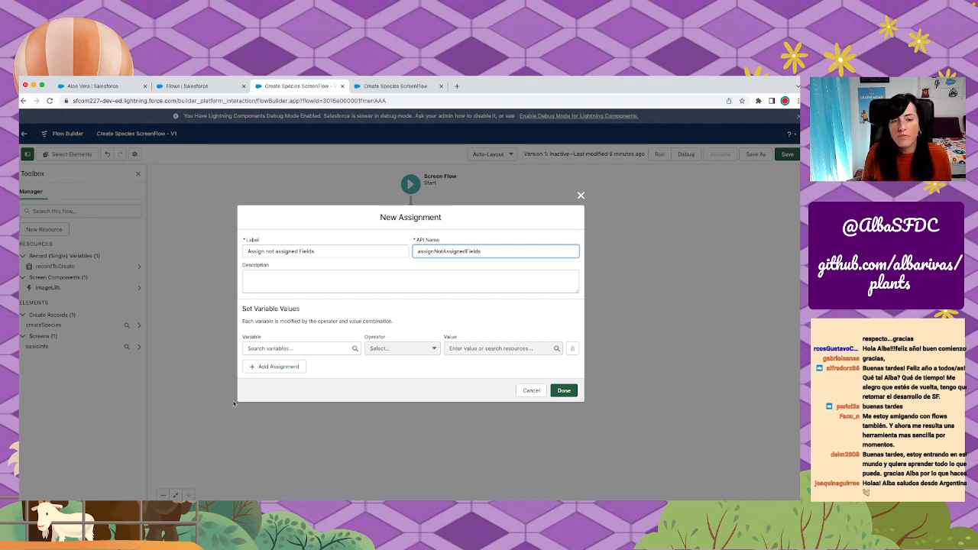
Choose the Image_URL__c field of recordToCreate as the variable the assignment sets.
click(280, 348)
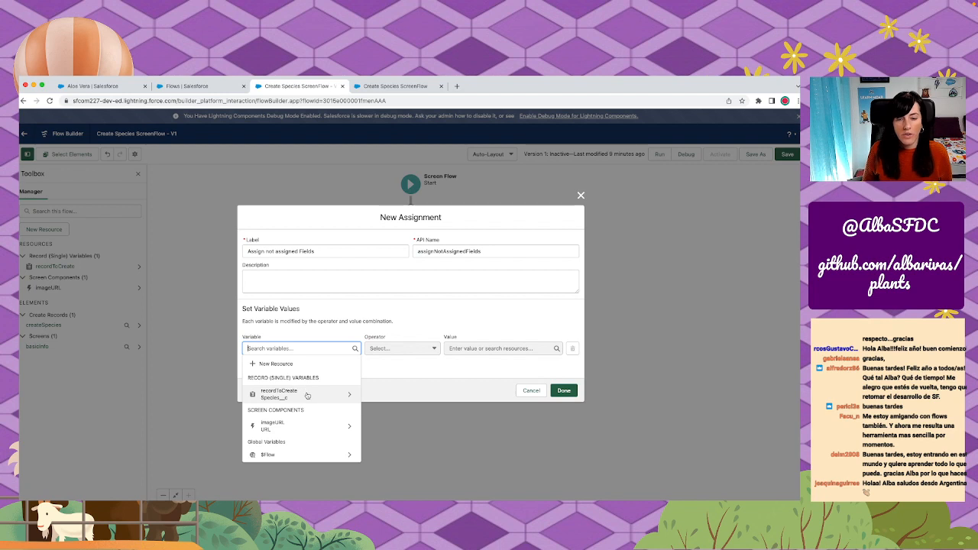
click(281, 321)
drag(256, 321, 373, 322)
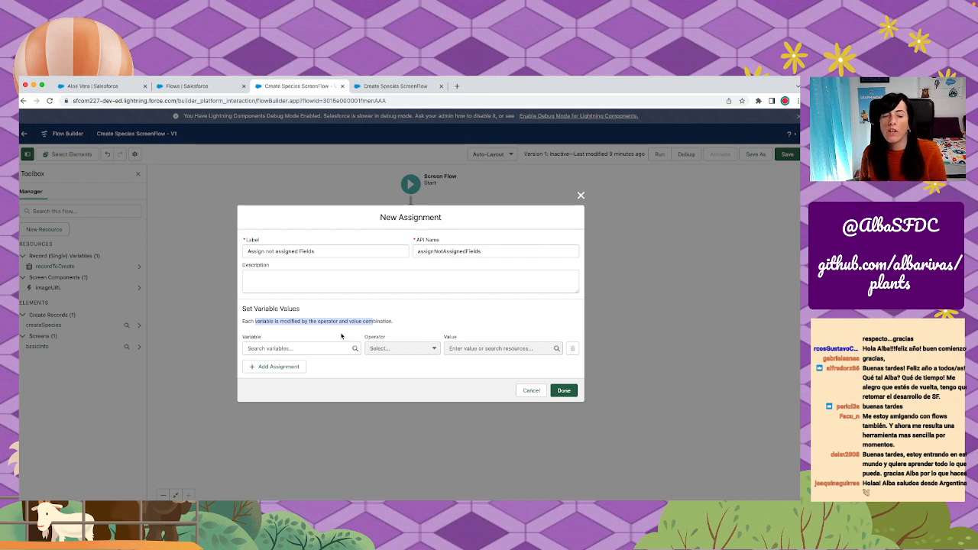
click(343, 336)
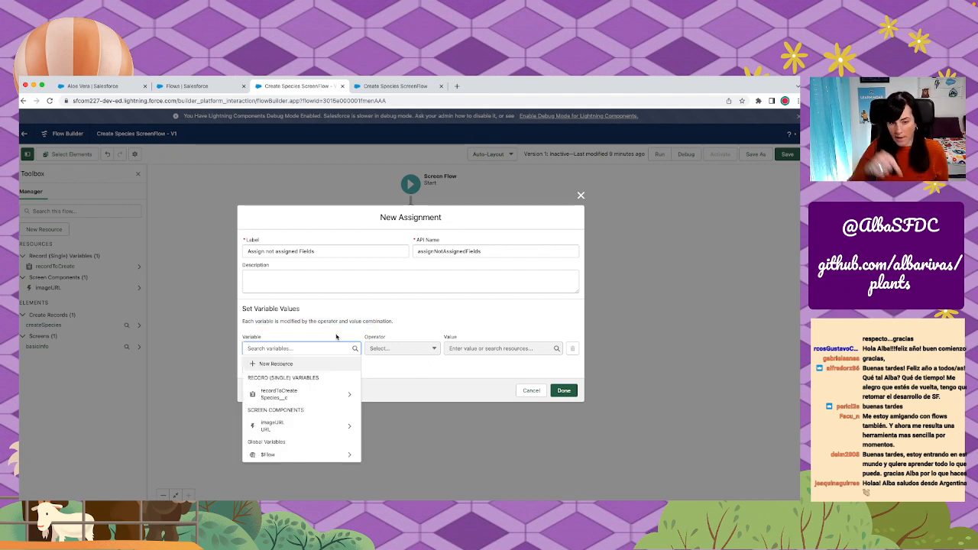
click(324, 393)
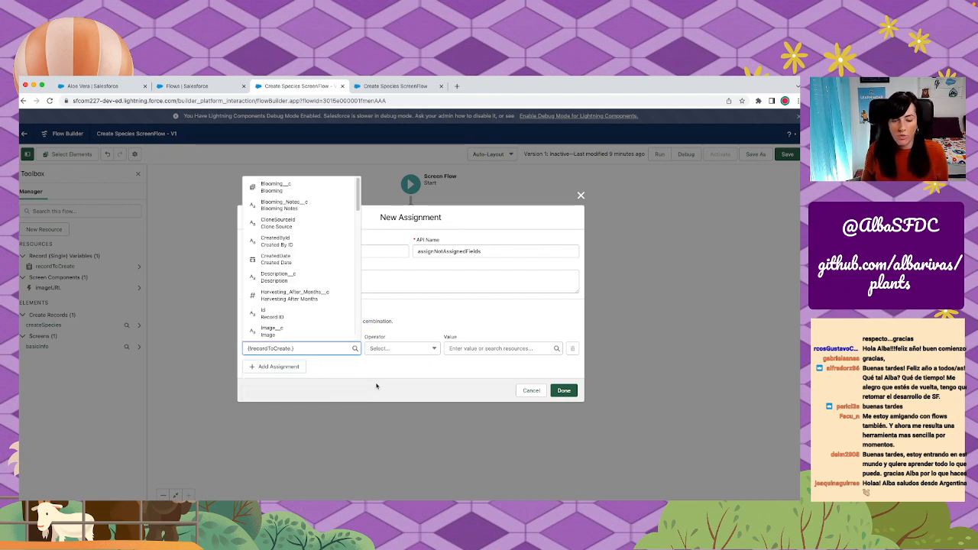
text(.Image)
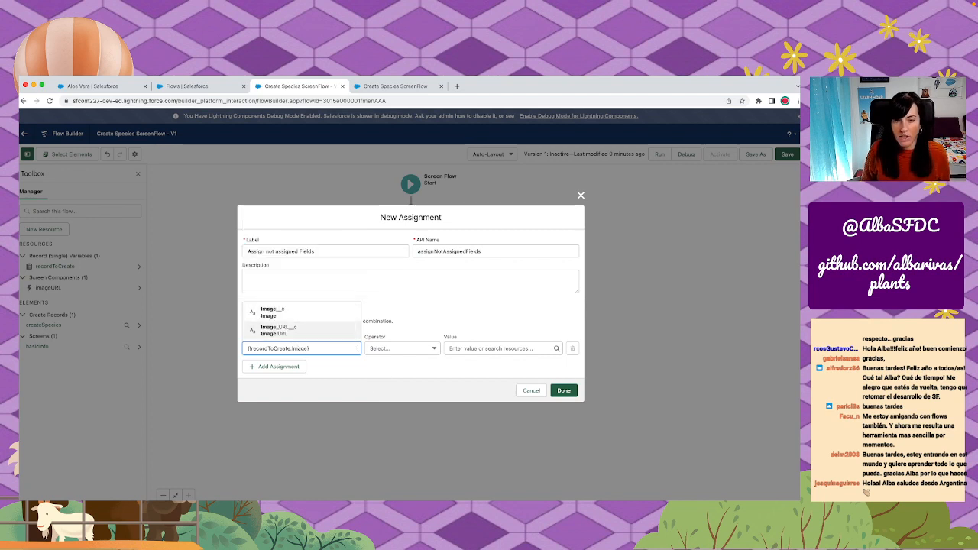
click(275, 330)
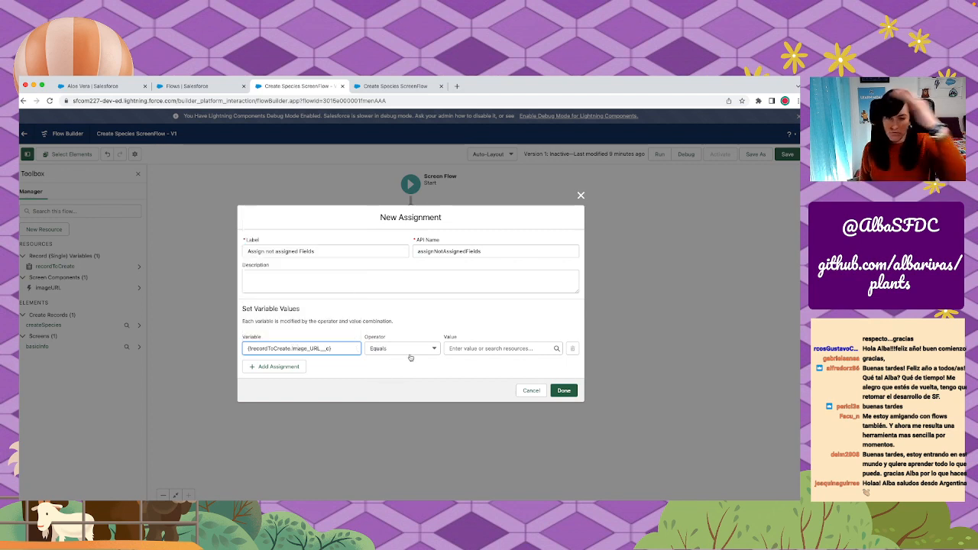
Set the assigned value to the imageURL screen component's value, {!imageURL.value}, and finish the assignment.
click(475, 349)
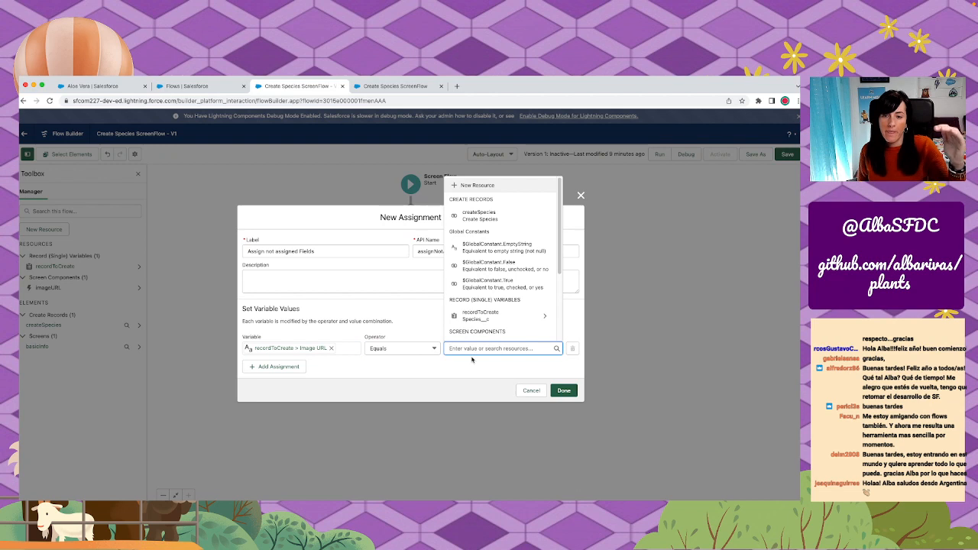
scroll(505, 305, down, 3)
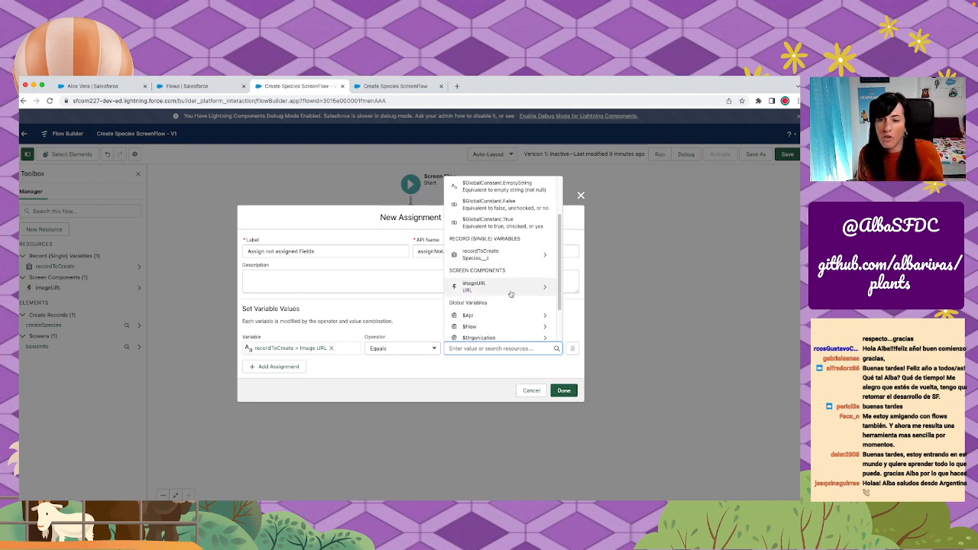
click(512, 289)
text(value)
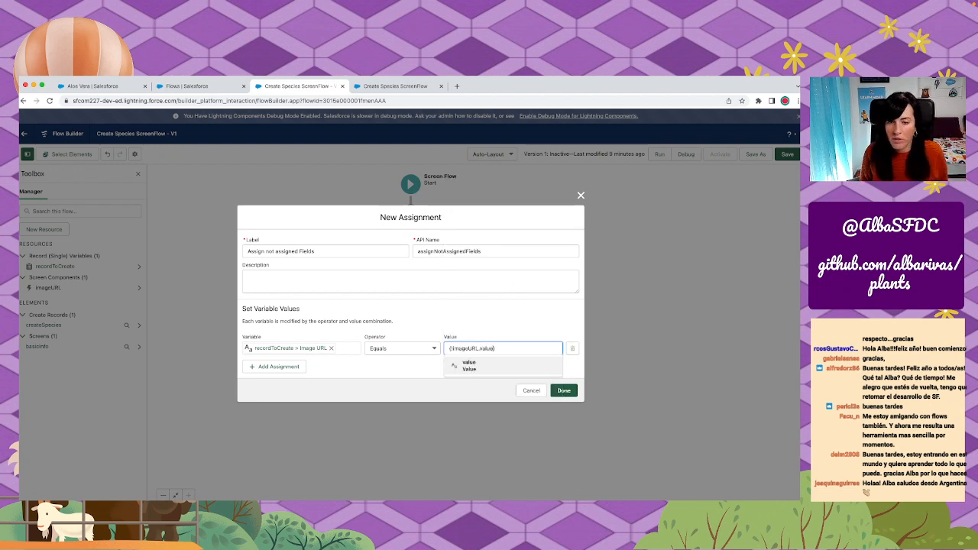
click(508, 368)
click(570, 392)
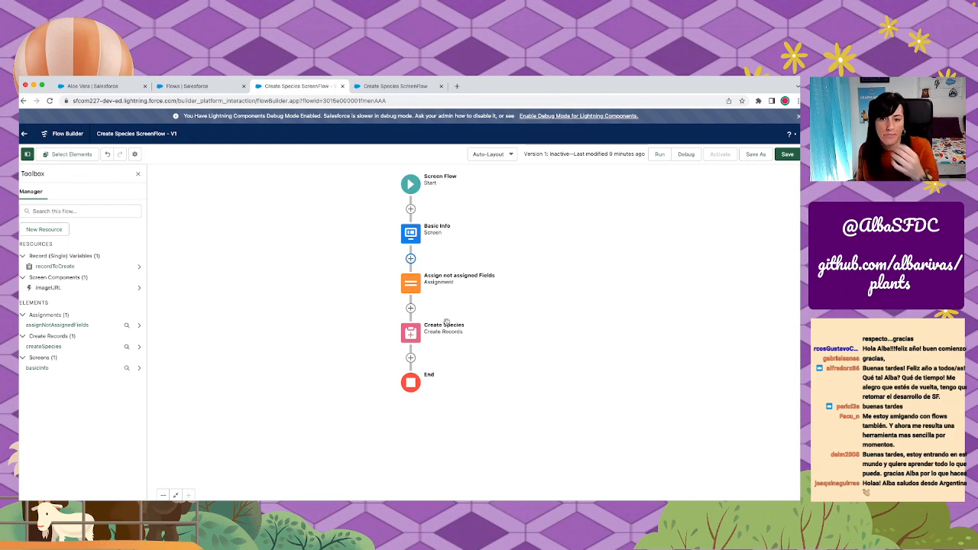
Add a Picklist component to the Basic Info screen below the Image URL field.
double_click(415, 237)
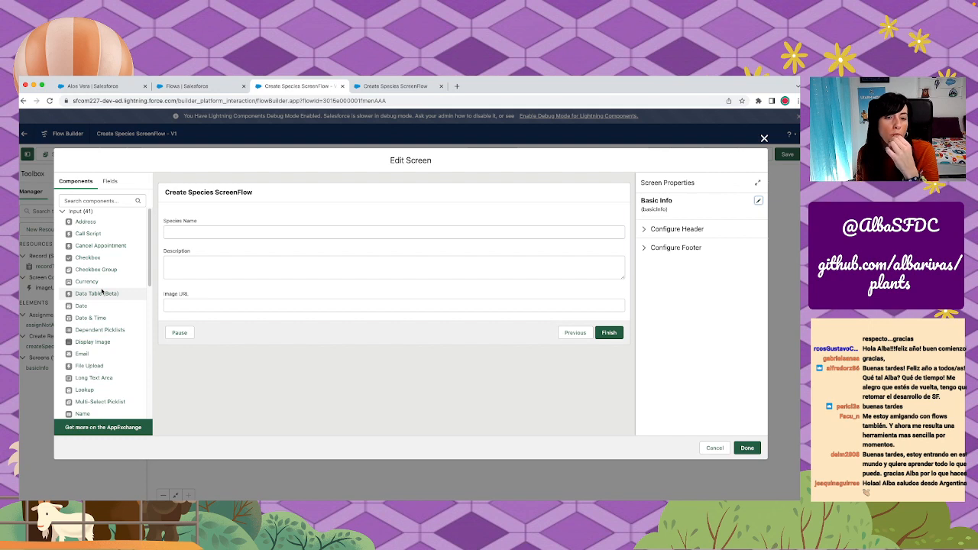
scroll(103, 292, down, 2)
scroll(106, 289, down, 6)
drag(85, 319, 199, 317)
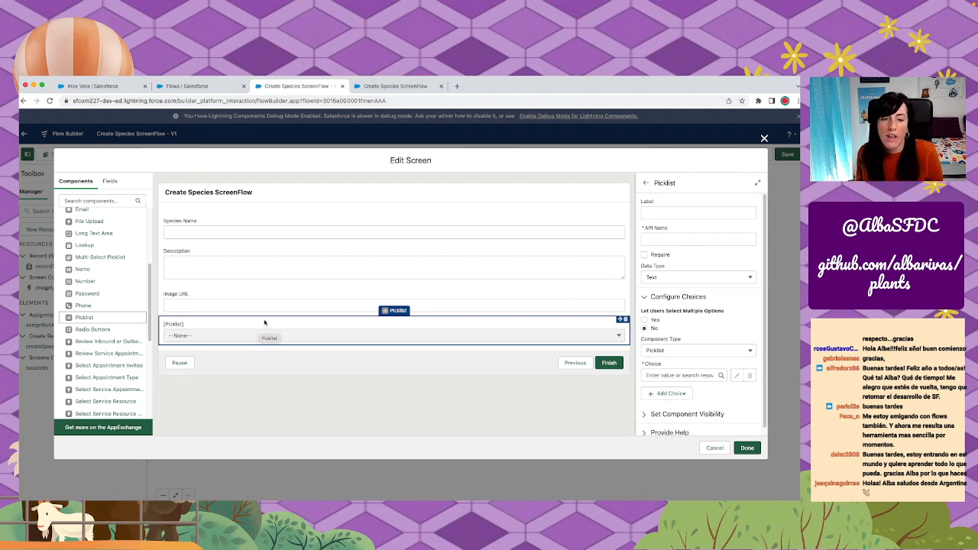
Label the new picklist Regions and give it the API name regions.
click(665, 216)
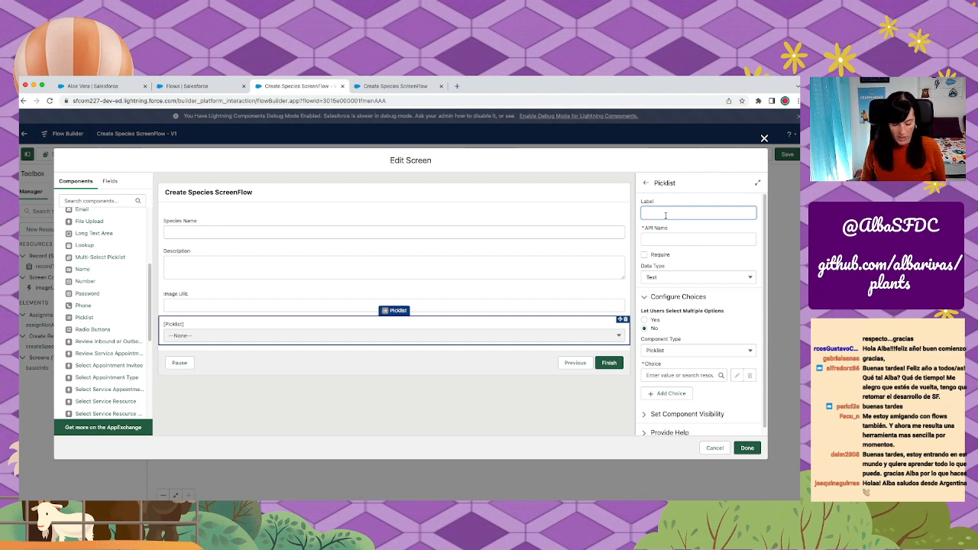
text(Regions)
key(Tab)
key(Left)
key(Right)
key(BackSpace)
text(r)
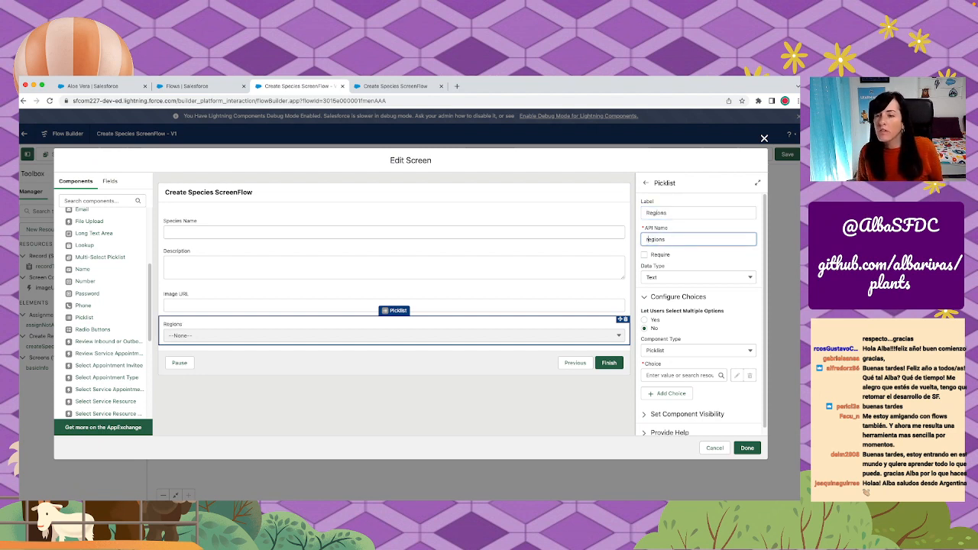
Keep the Regions component's data type as Text, let users select multiple options and set its component type to Multi-Select Picklist.
scroll(707, 304, down, 1)
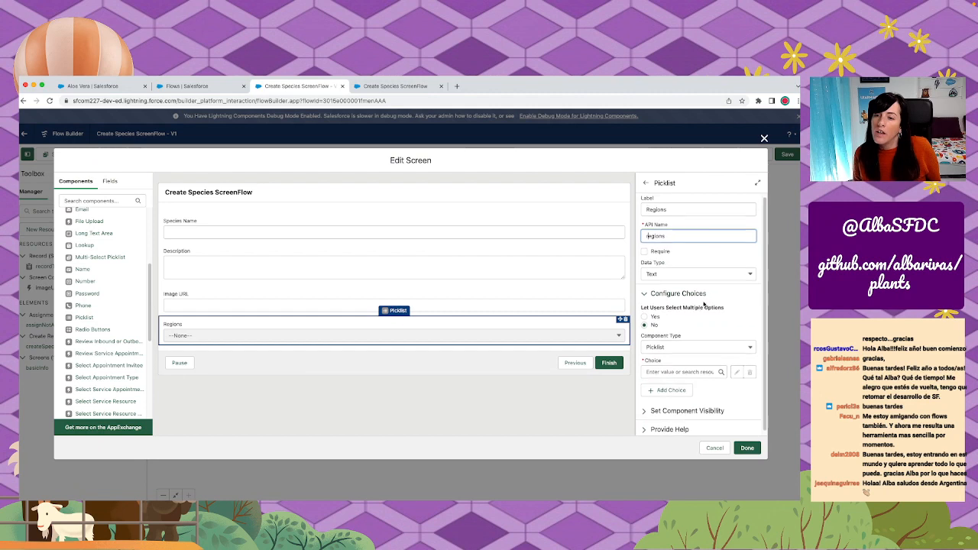
click(663, 274)
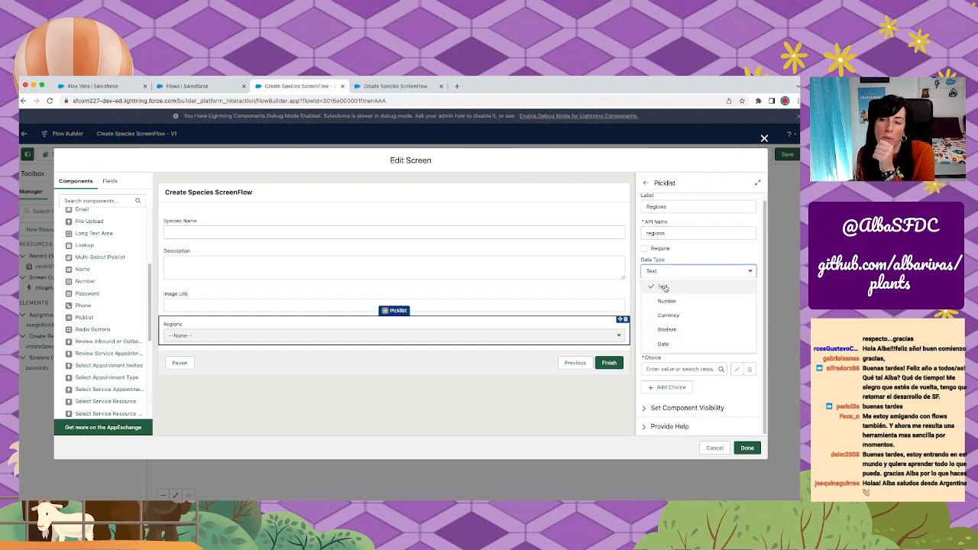
click(665, 289)
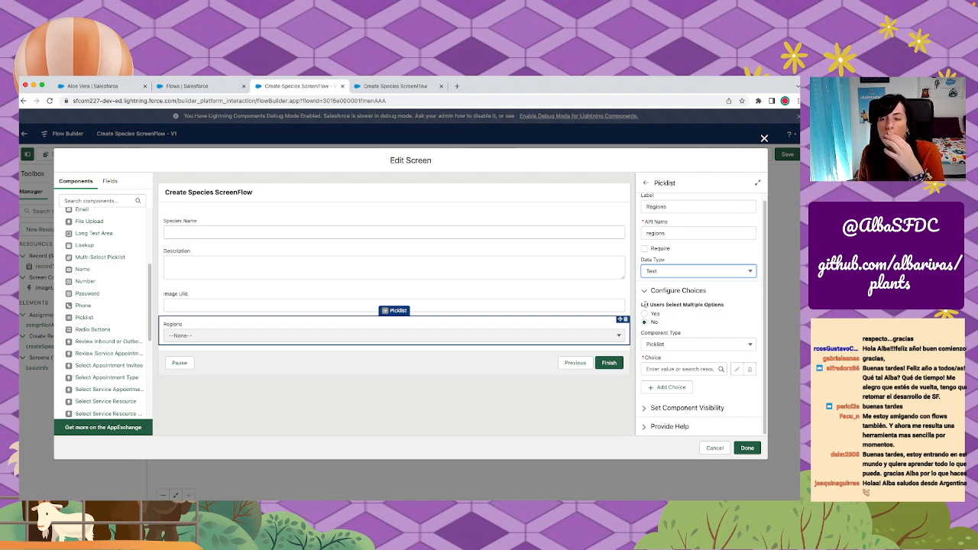
click(644, 314)
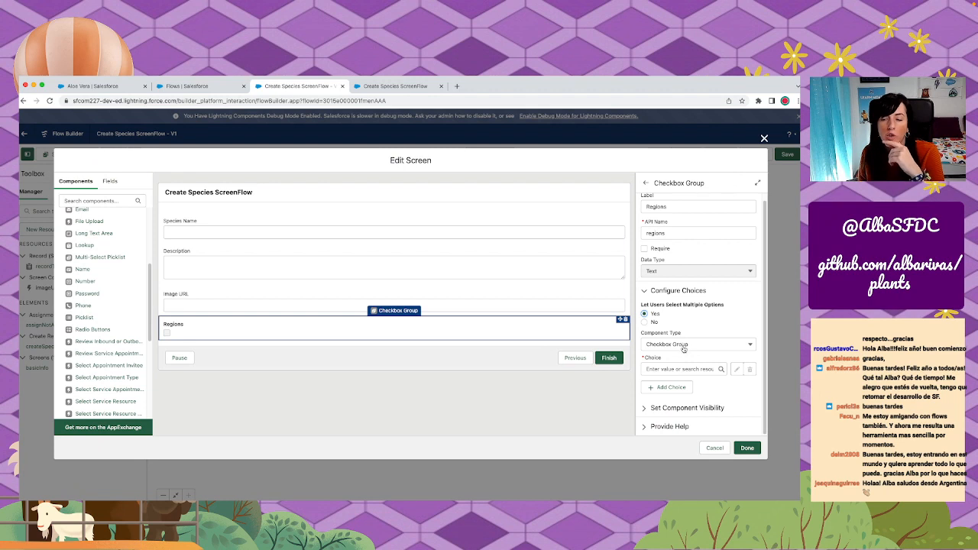
click(684, 345)
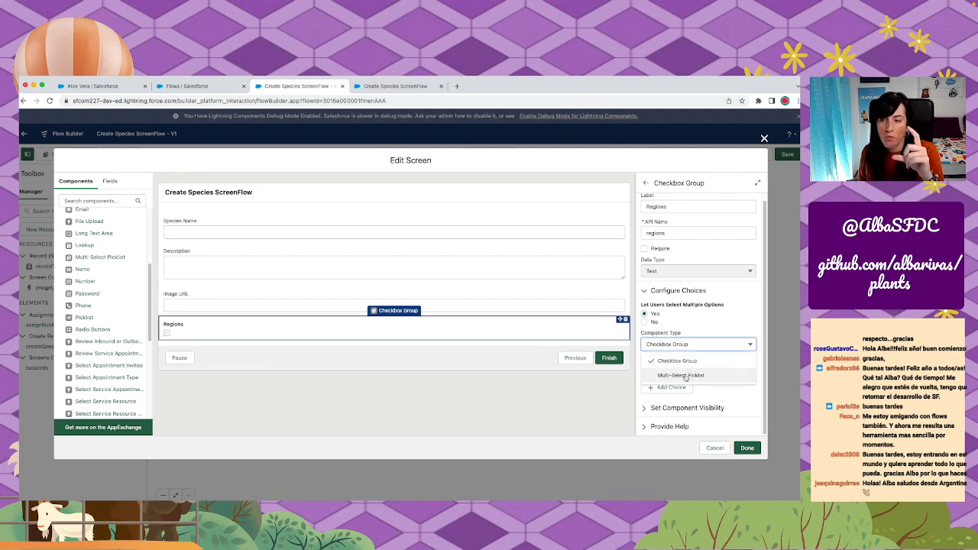
click(687, 376)
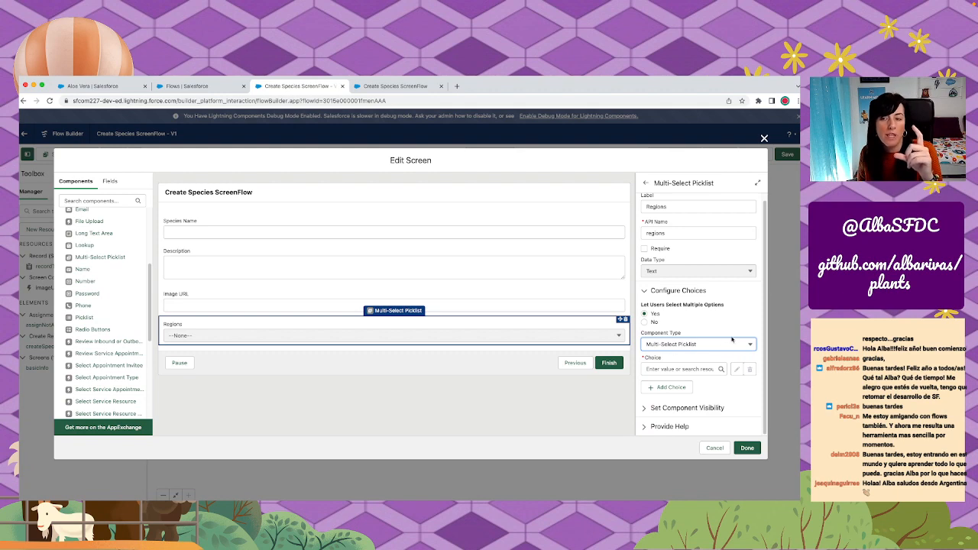
Check how the Regions field is edited on the Aloe Vera species record, and return to the flow's screen editor.
click(104, 89)
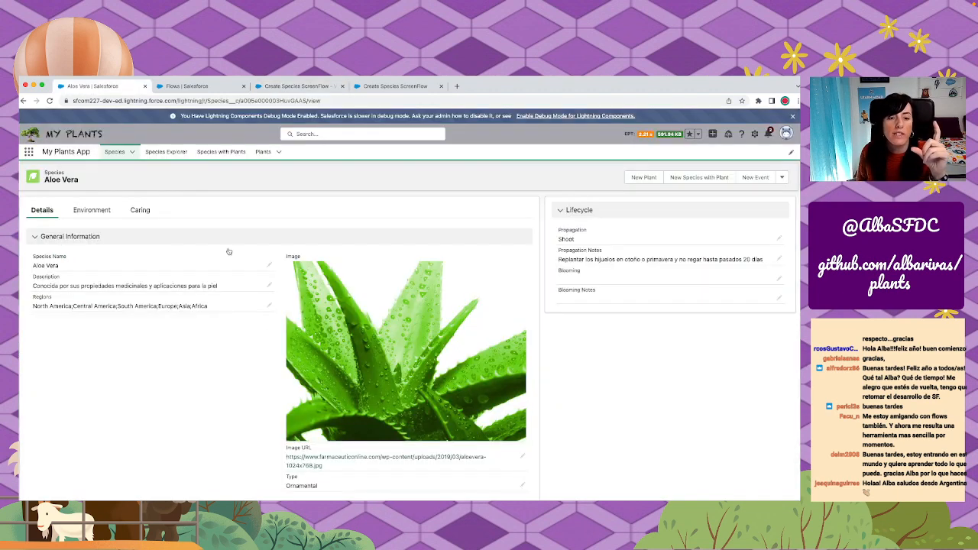
click(269, 307)
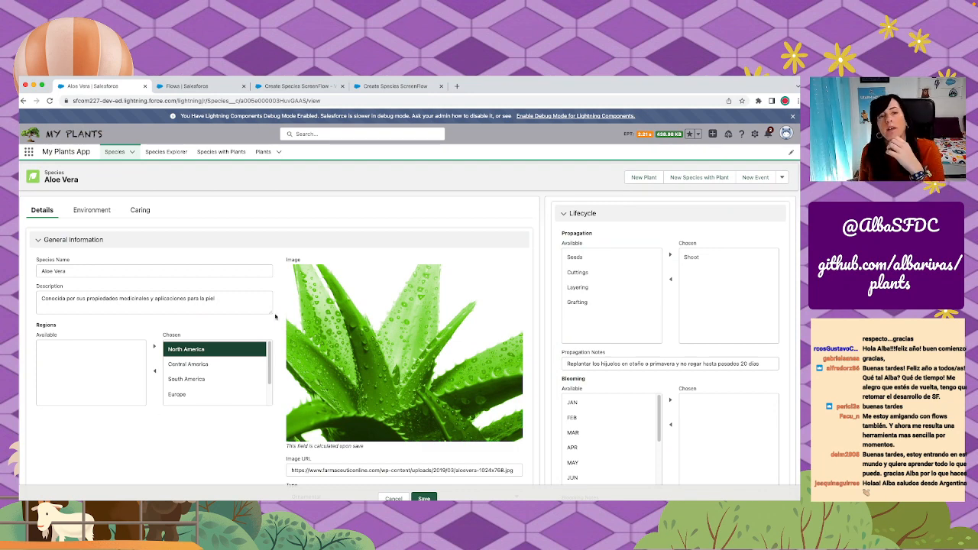
click(383, 87)
click(320, 89)
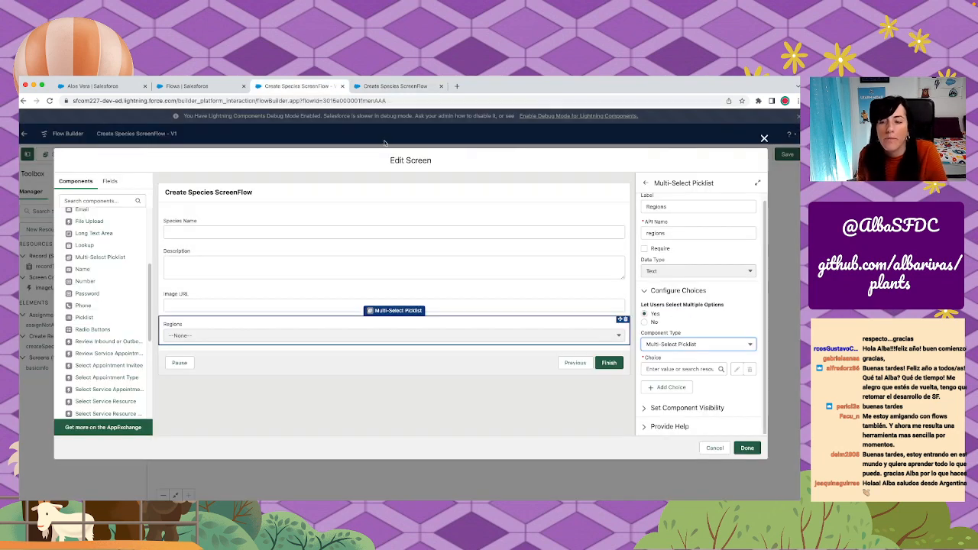
Create a new choice resource for Regions of type Picklist Choice Set with the API name regionsPicklistChoiceSet.
click(697, 370)
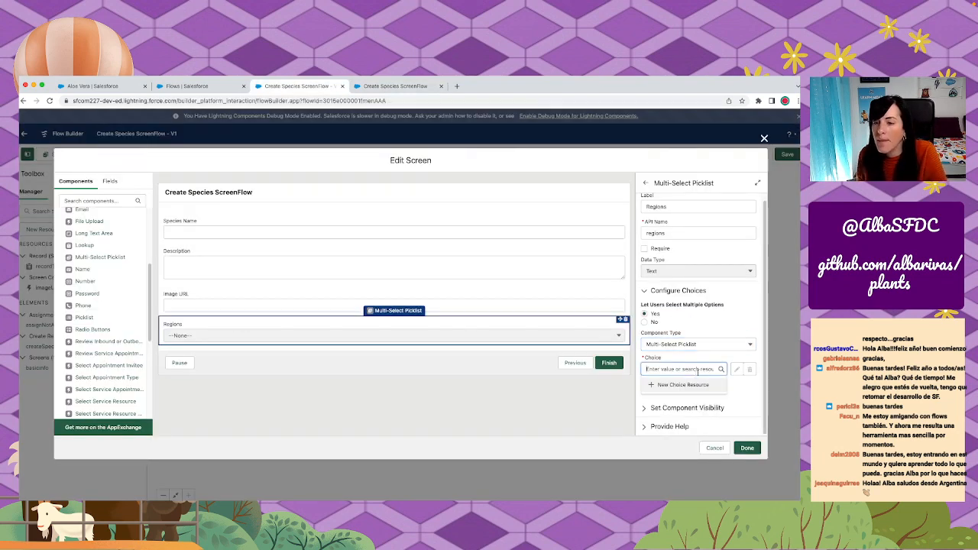
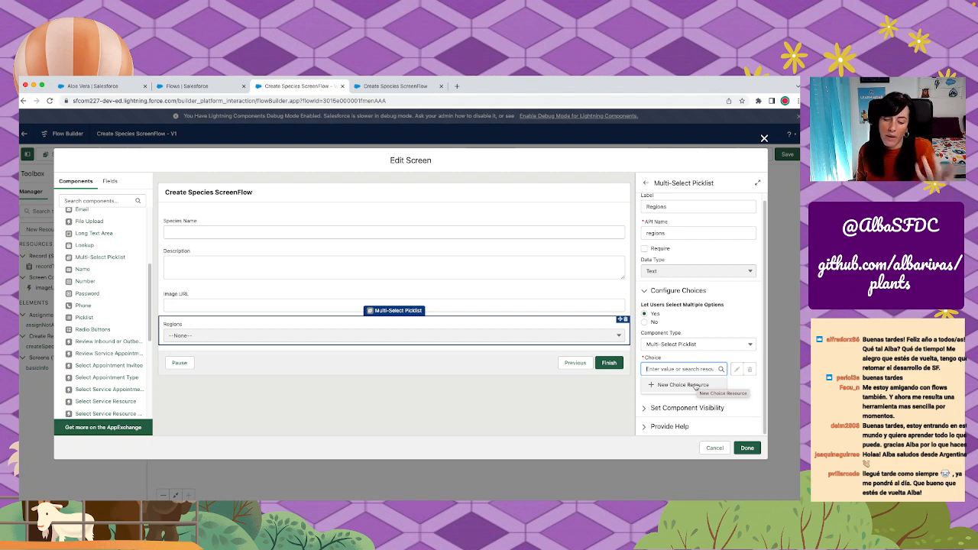
click(687, 386)
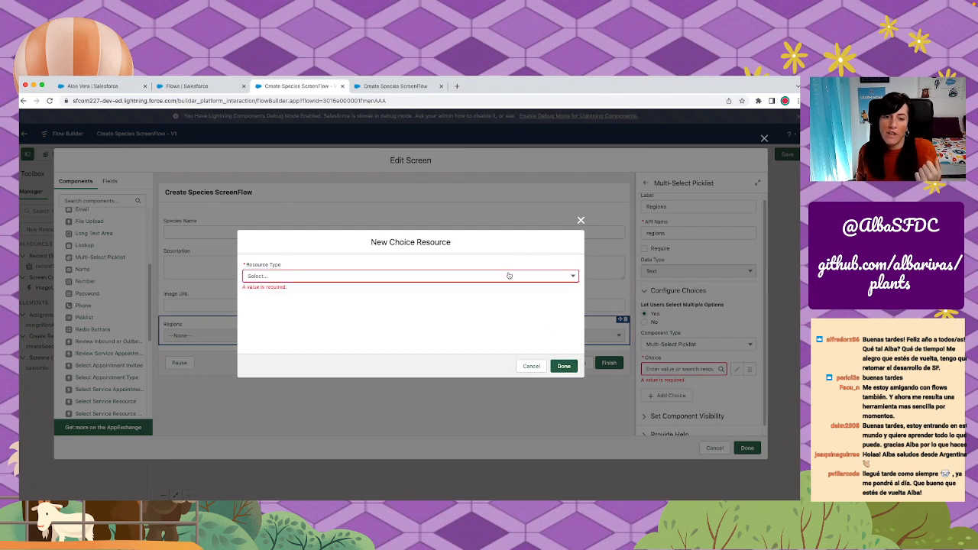
click(509, 275)
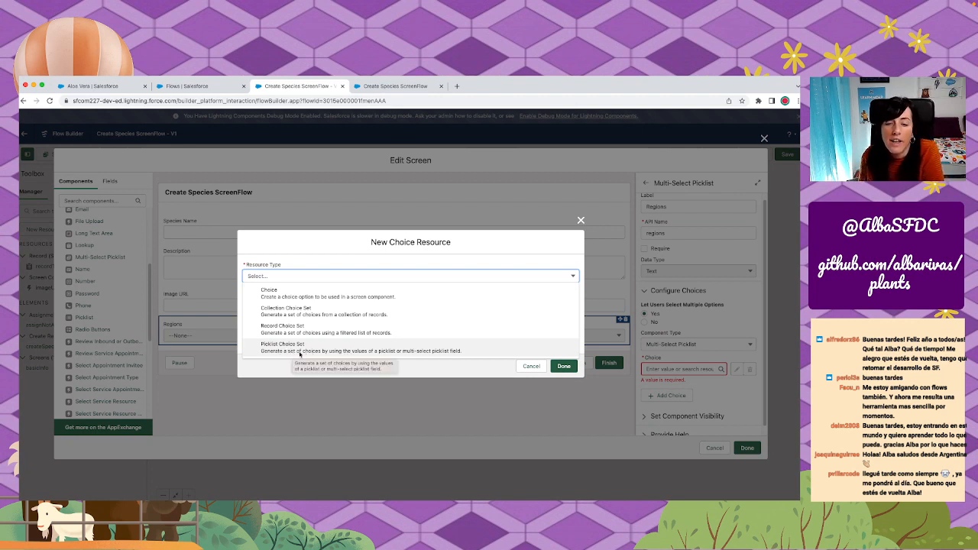
click(413, 350)
click(365, 286)
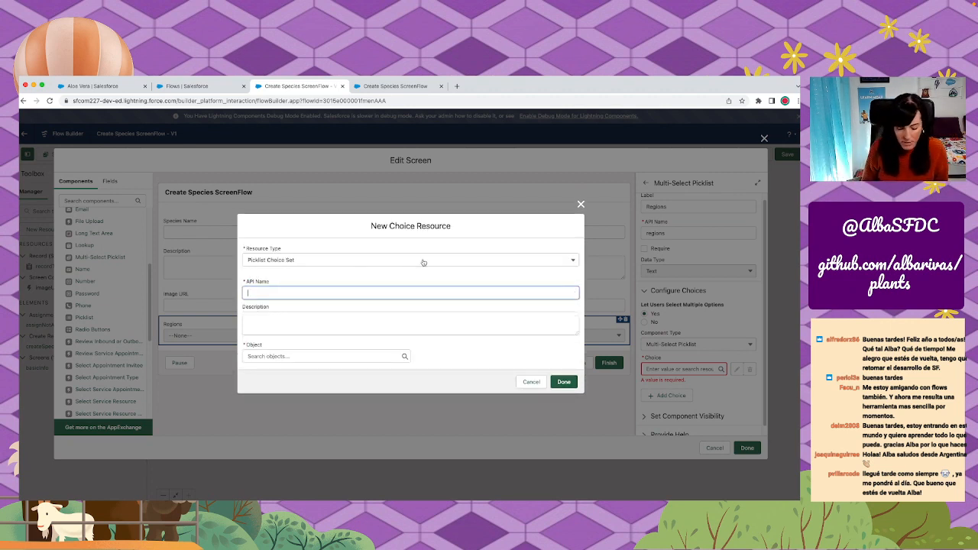
text(regions)
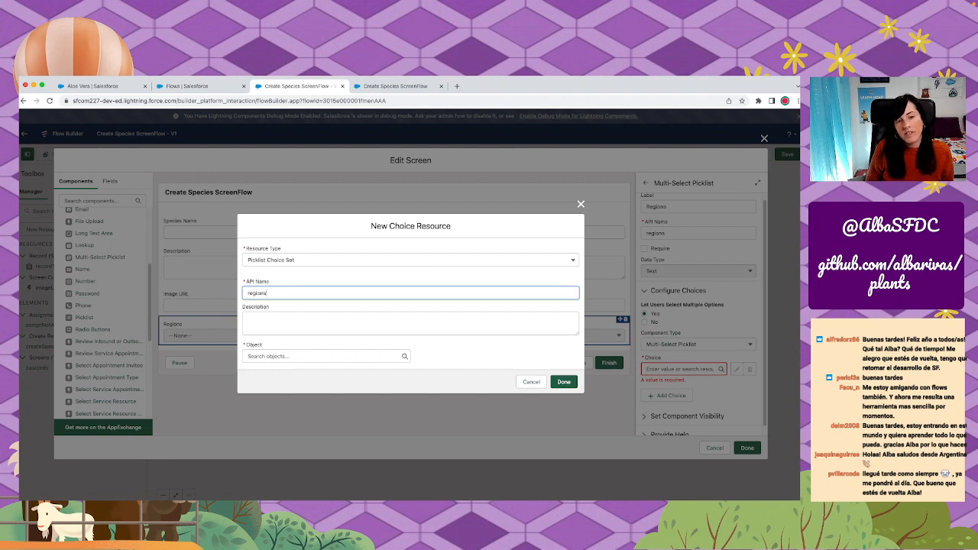
text(Pick)
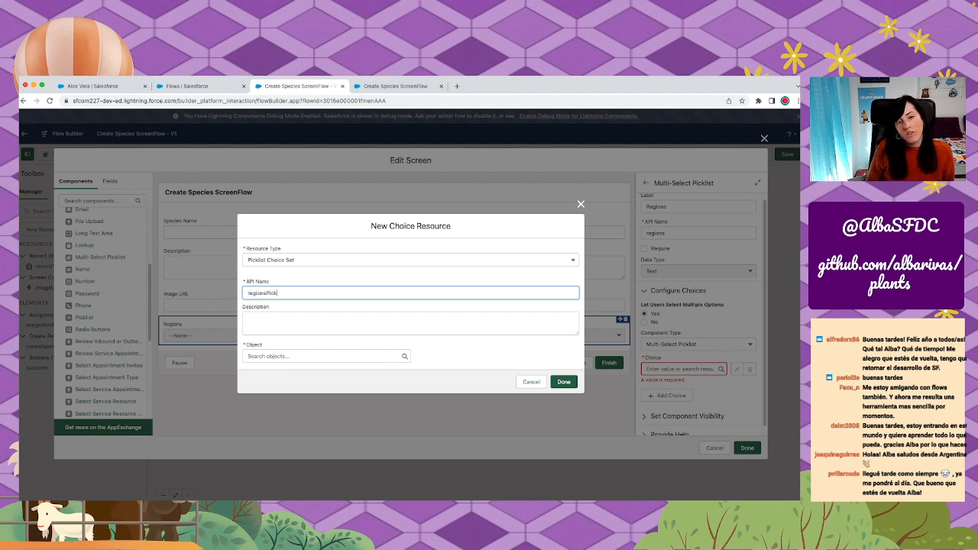
text(listChoiceSet)
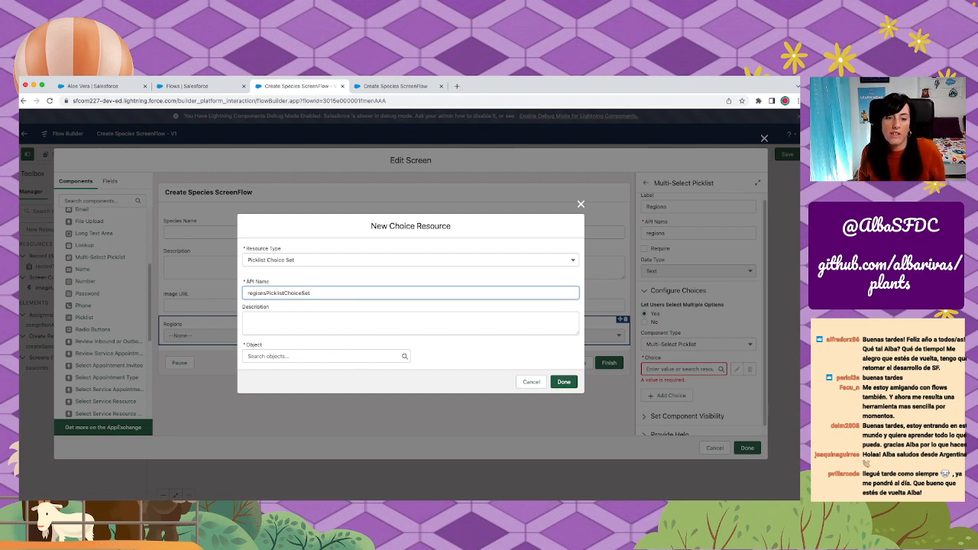
Set the choice set's object to Species (Species__c).
click(289, 356)
text(speie)
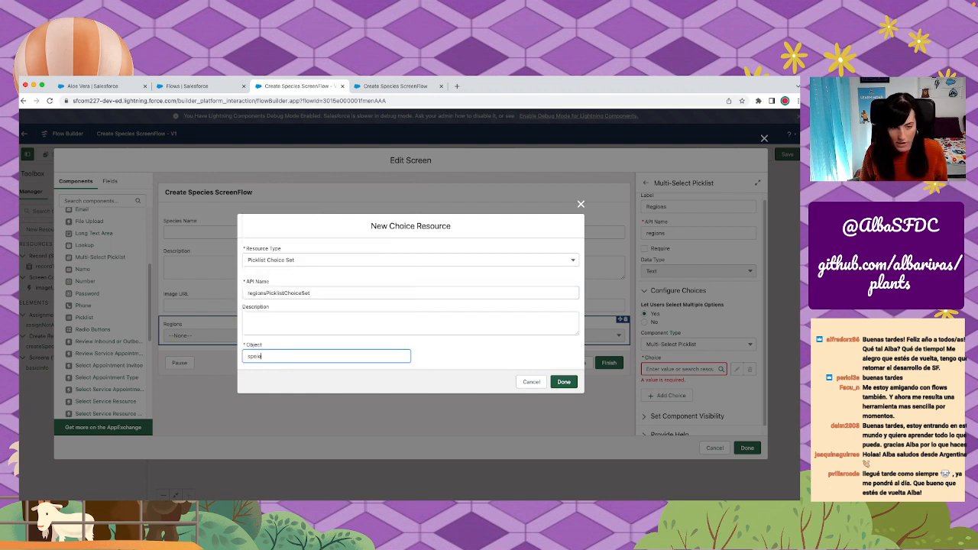
text(s)
key(BackSpace)
key(BackSpace)
key(BackSpace)
text(cies)
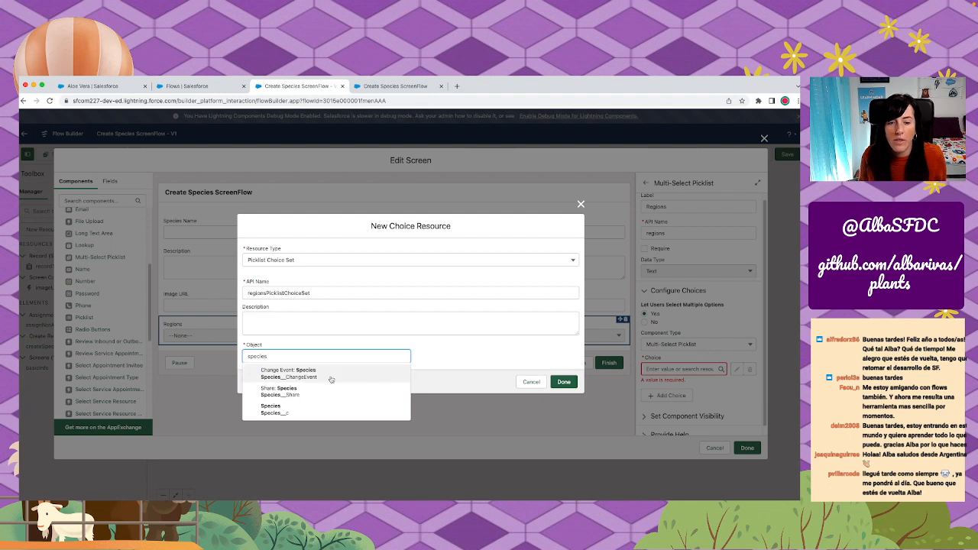
click(330, 409)
Set the choice set's data type to Multi-Select Picklist and its field to Regions__c, and finish the resource.
click(367, 356)
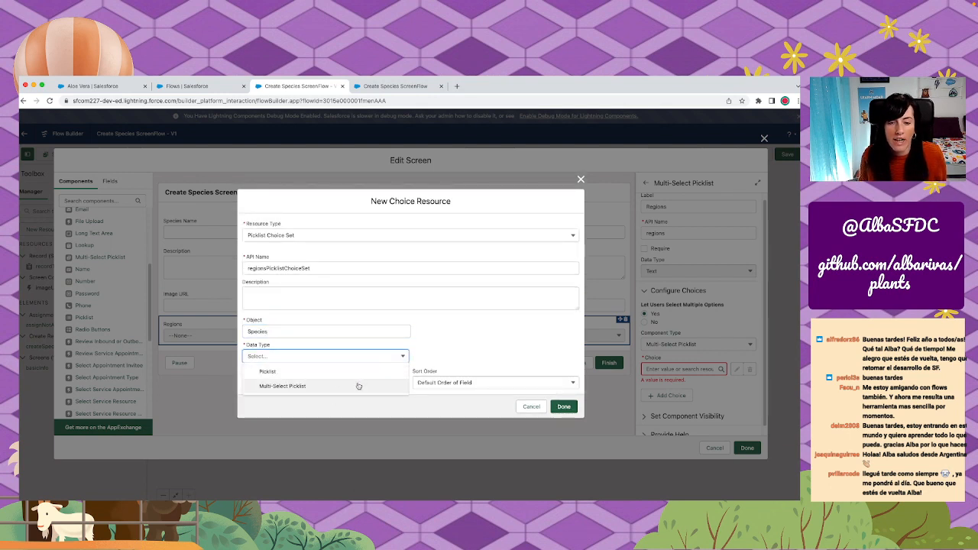
click(358, 386)
click(360, 382)
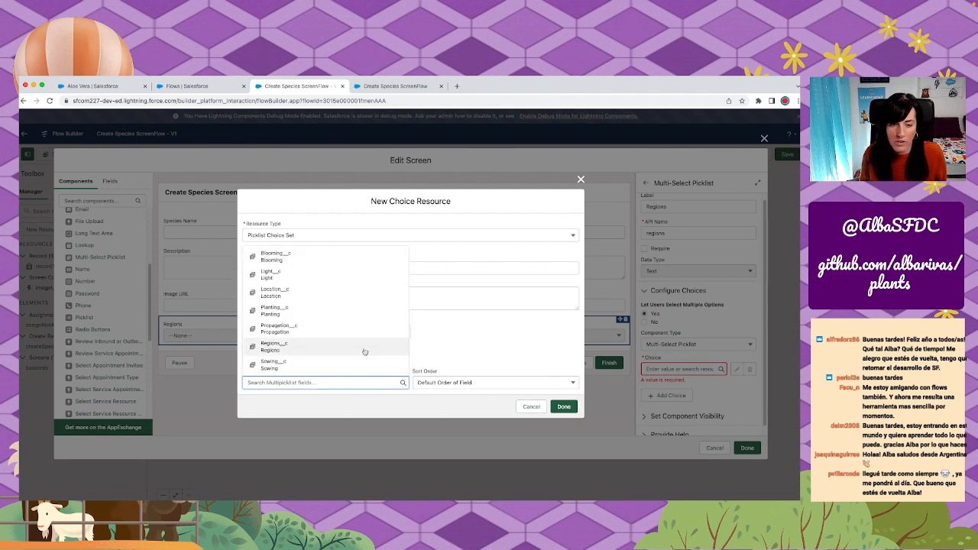
click(365, 348)
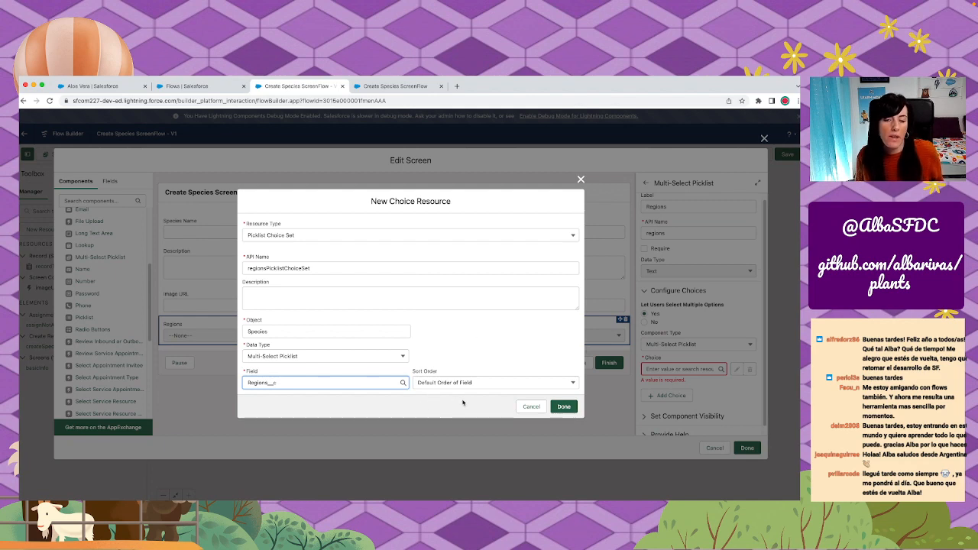
click(561, 410)
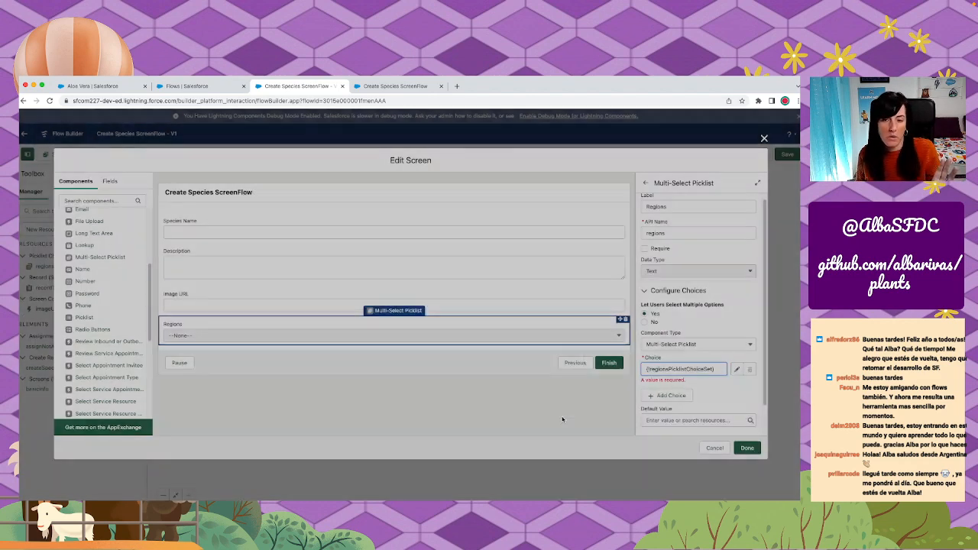
Finish editing the Basic Info screen and save the flow.
scroll(730, 389, down, 1)
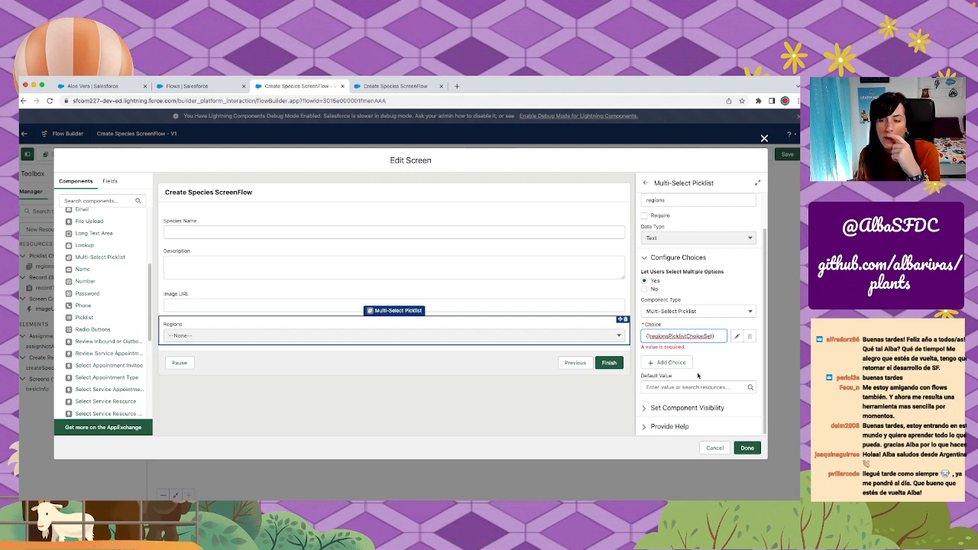
click(747, 447)
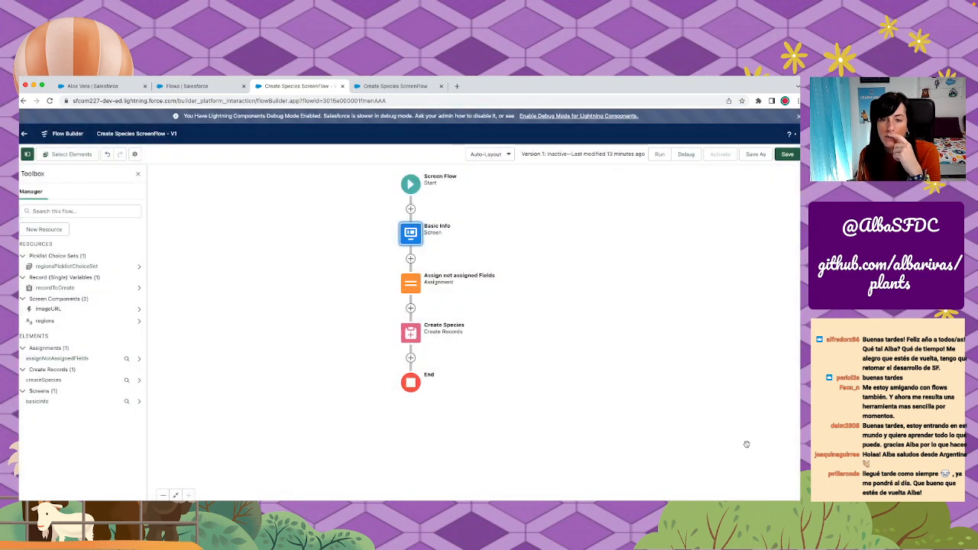
click(786, 155)
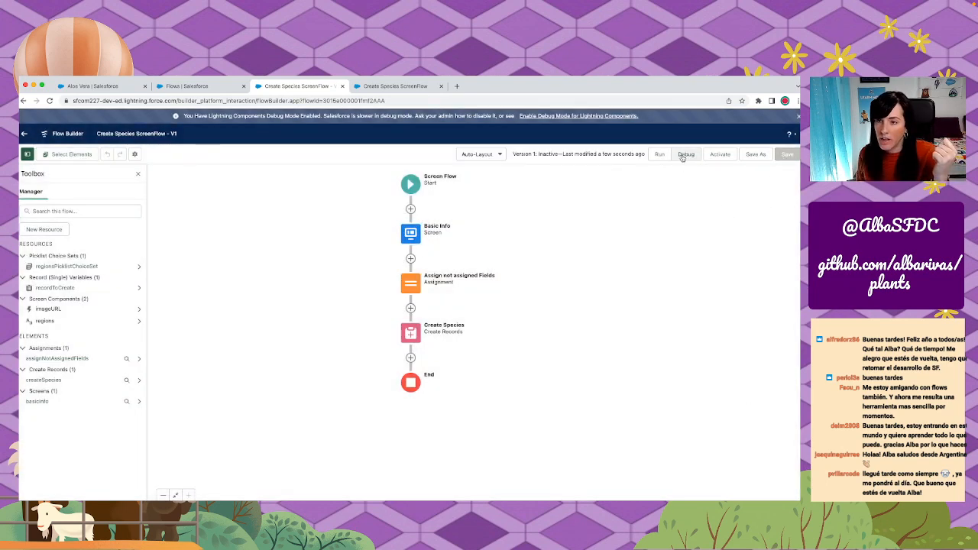
Run the flow in debug mode and enter sfsdf as species name and description and dfgdfgdf.com as image URL.
click(685, 156)
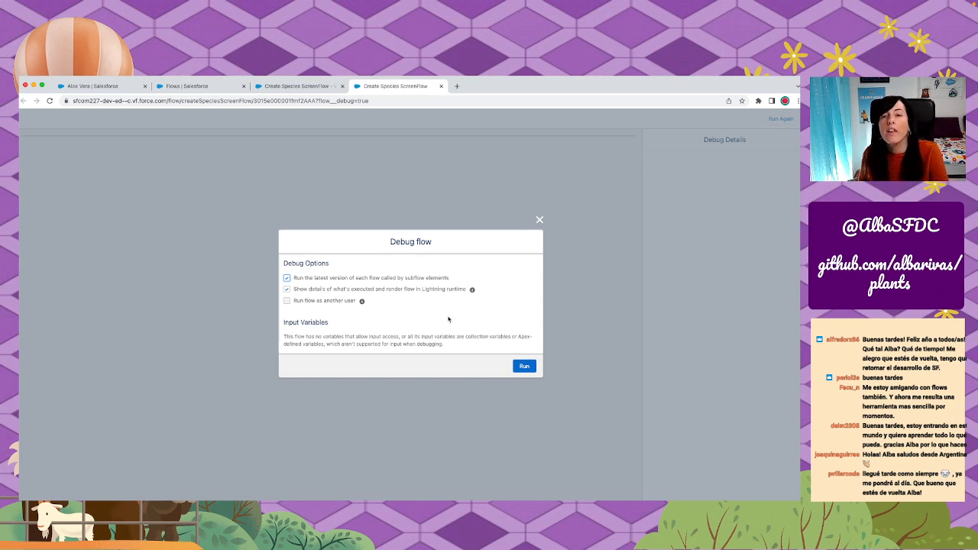
click(524, 367)
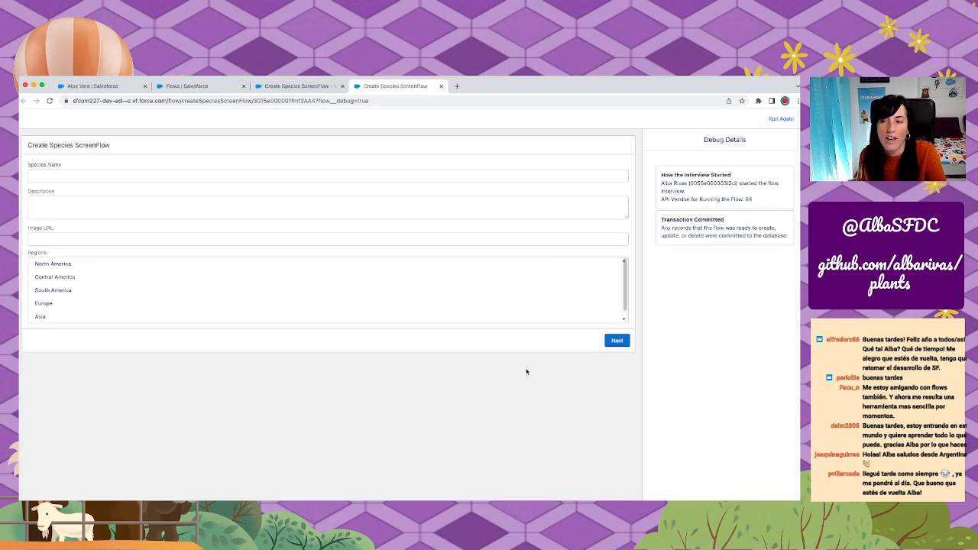
click(212, 181)
text(sfsdf)
click(160, 209)
text(sfsdf)
click(102, 238)
text(sfgdfgdf.com)
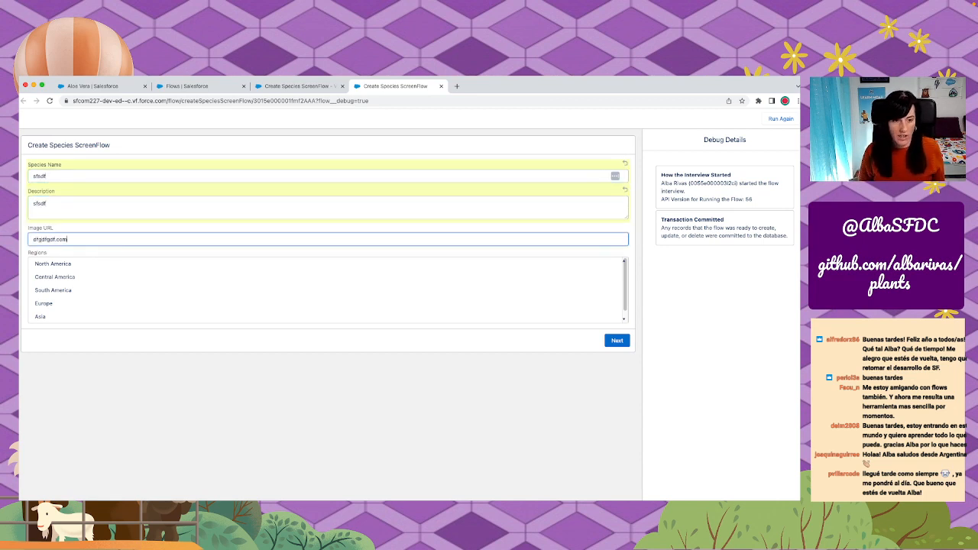
click(113, 276)
super+click(113, 310)
click(92, 237)
text(http://)
text(//)
click(297, 406)
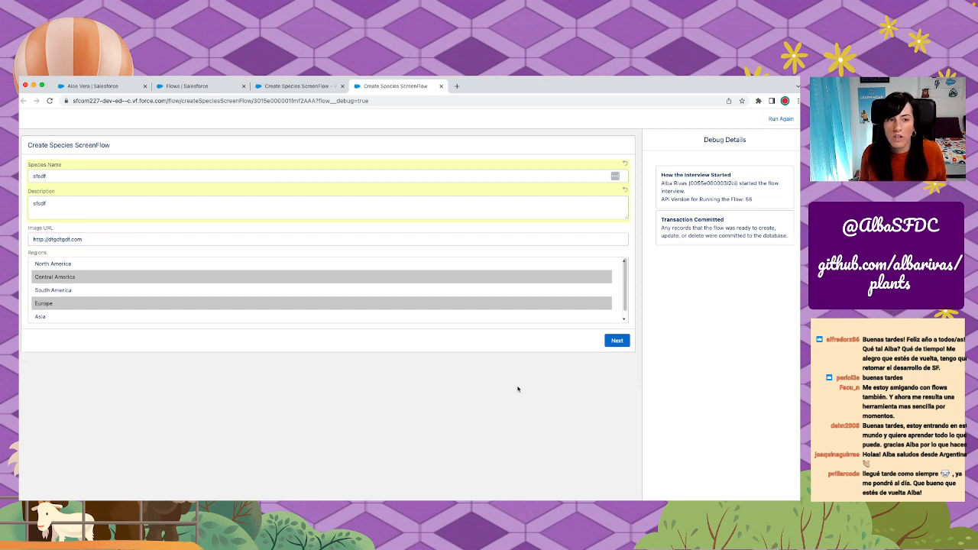
click(616, 342)
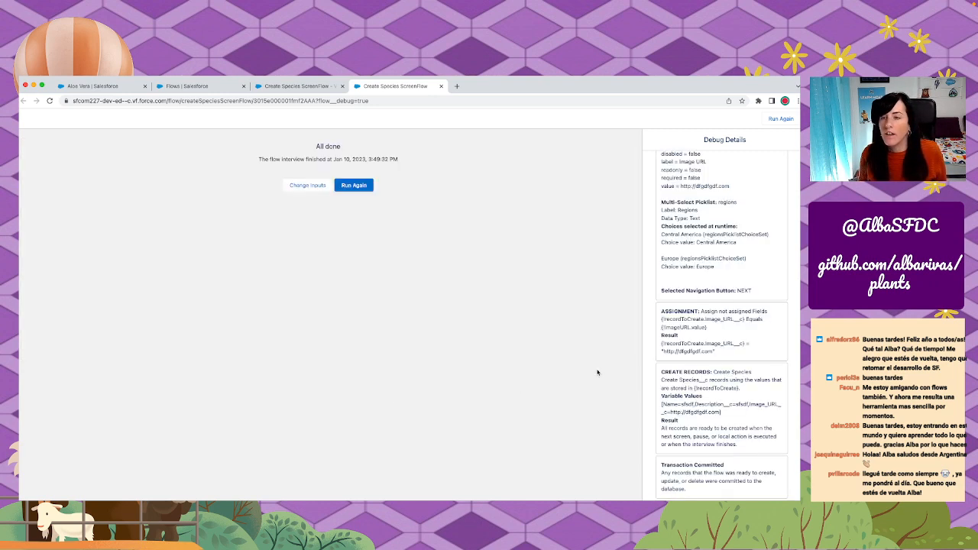
Examine the debug details for the regions choices selected at runtime and the values passed to the assignment and record creation.
drag(683, 227, 768, 234)
click(712, 235)
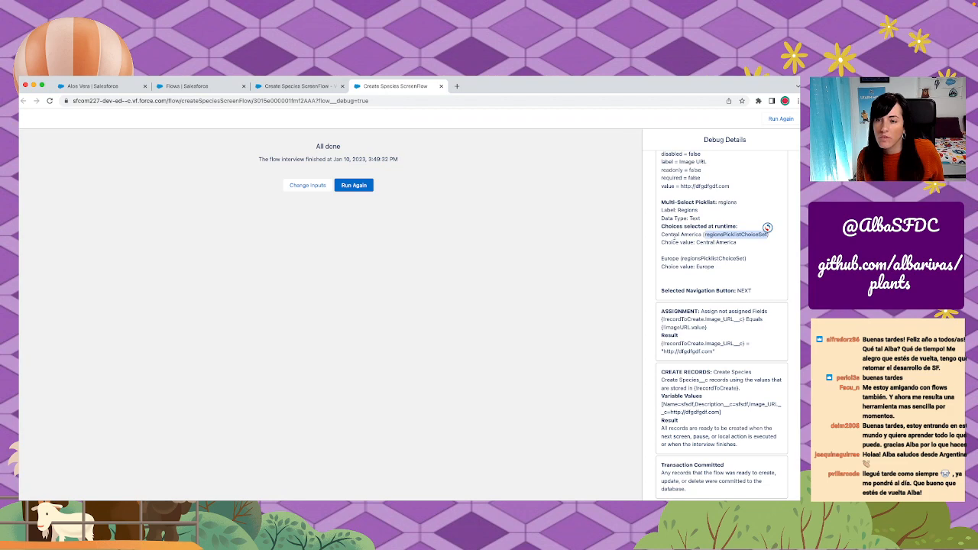
triple_click(714, 240)
click(722, 245)
scroll(722, 256, up, 3)
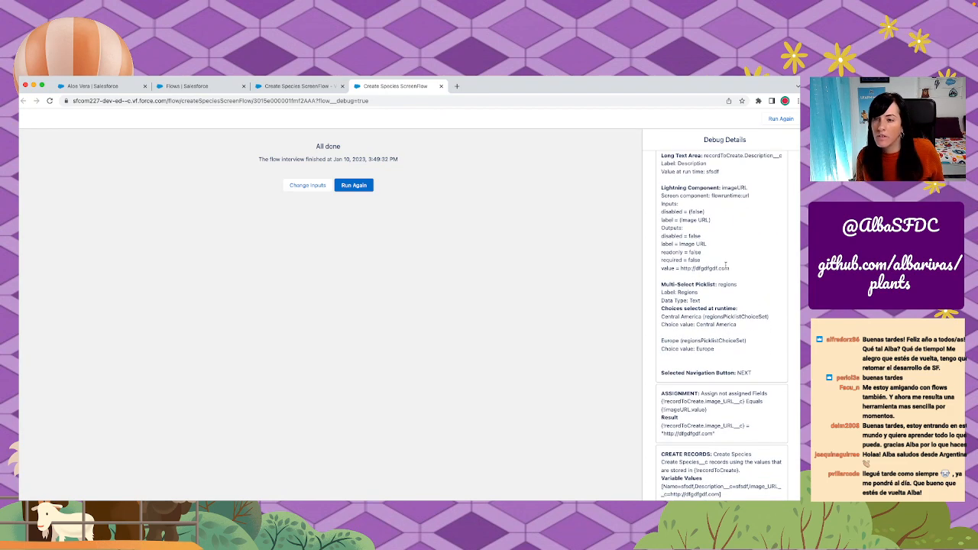
scroll(730, 275, up, 1)
scroll(729, 292, down, 1)
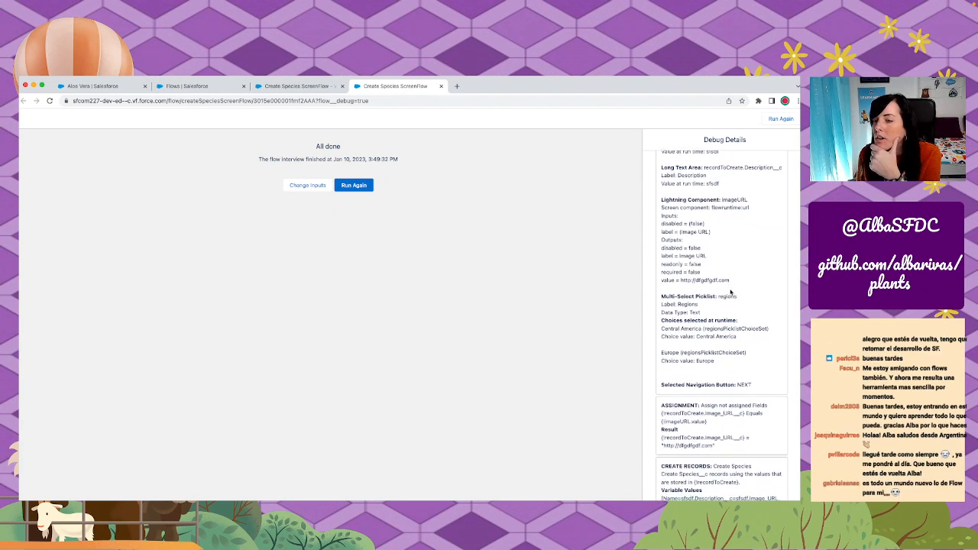
drag(697, 322, 735, 322)
scroll(735, 317, down, 4)
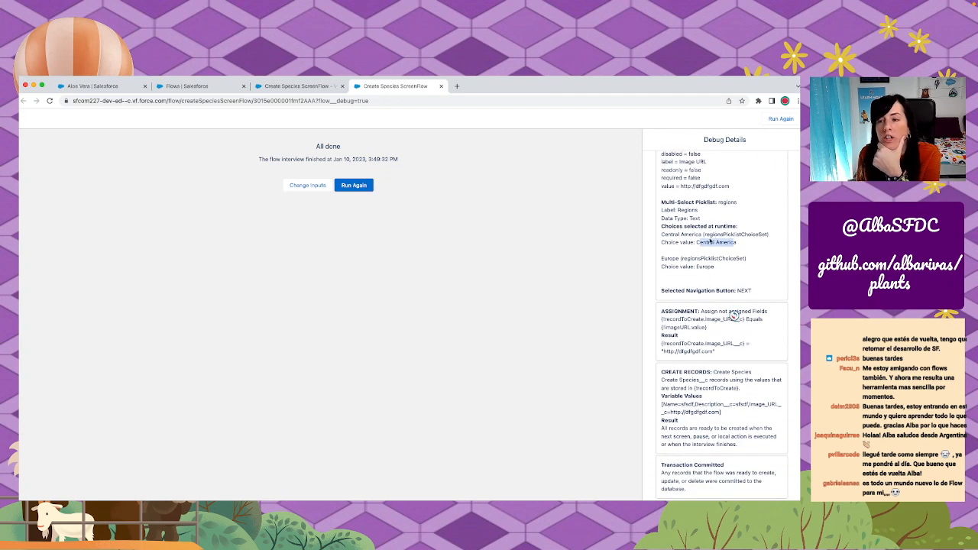
Review the chosen region values in the debug details against the Image URL assignment and the variable values used to create the species.
drag(671, 242, 737, 243)
drag(665, 268, 714, 268)
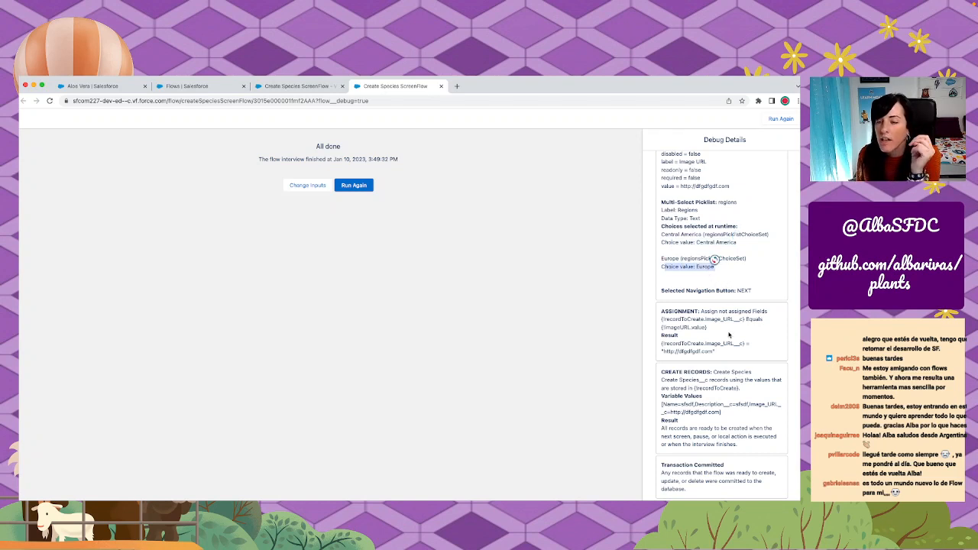
click(688, 313)
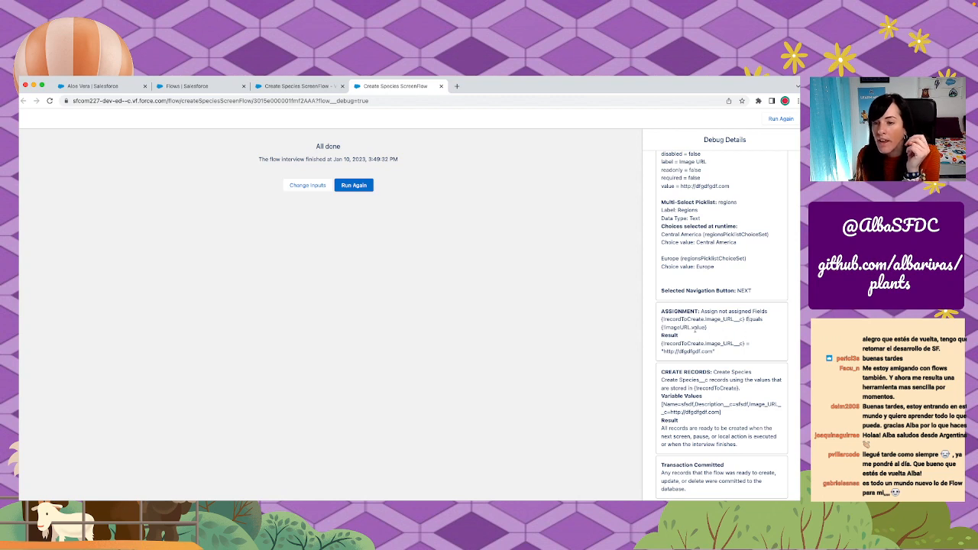
drag(699, 329, 655, 330)
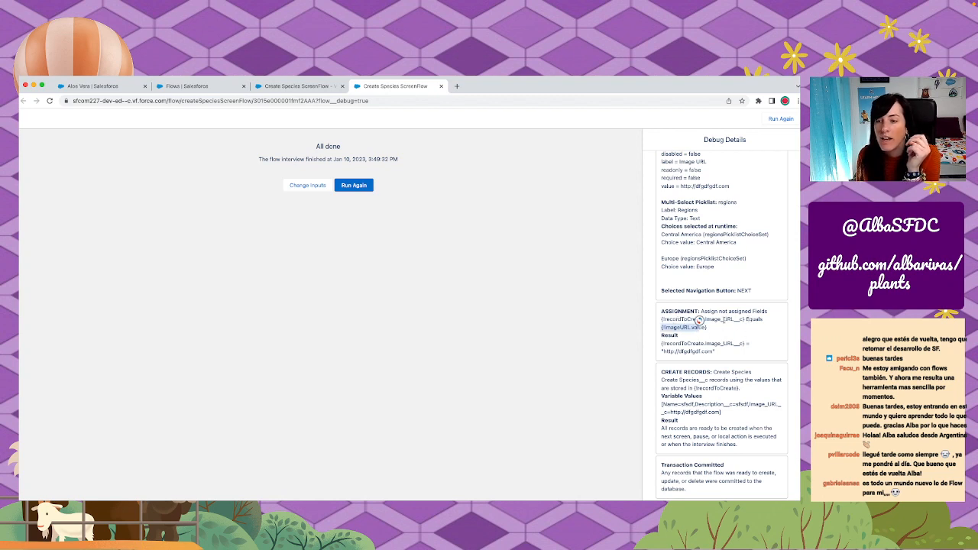
double_click(699, 321)
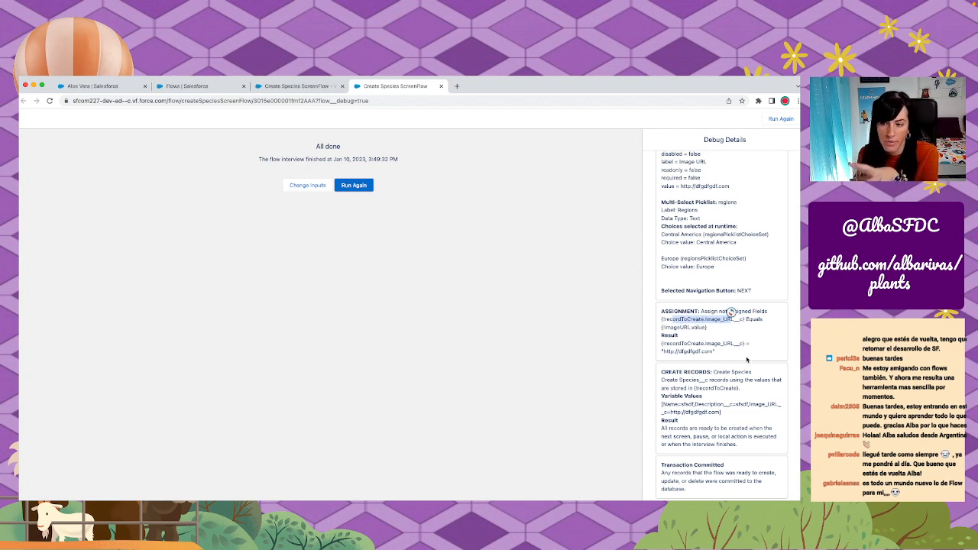
drag(662, 371, 725, 422)
click(736, 370)
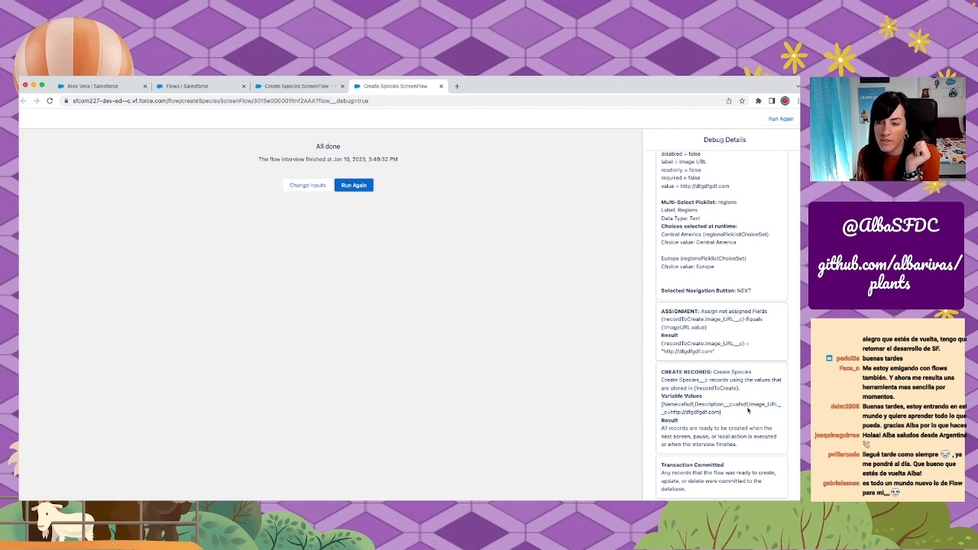
drag(664, 406, 781, 397)
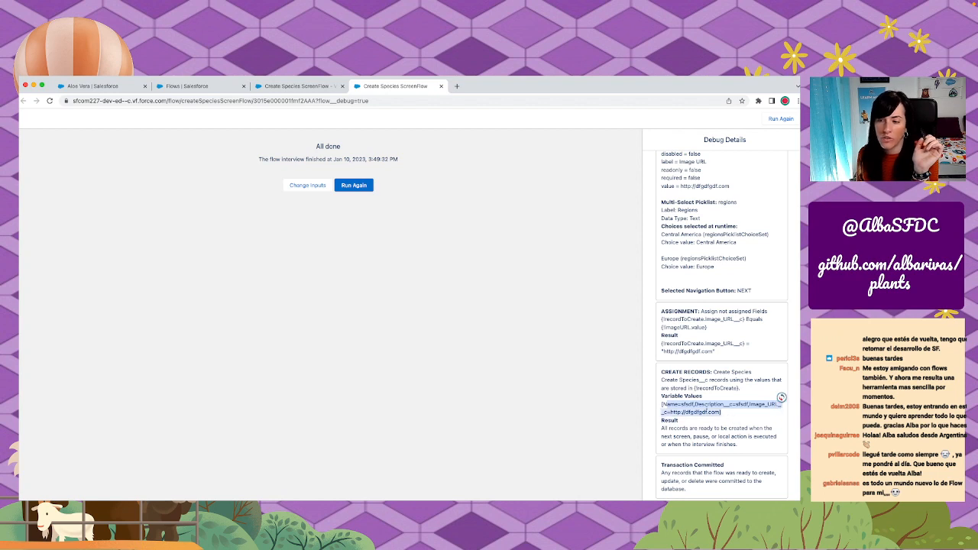
click(741, 417)
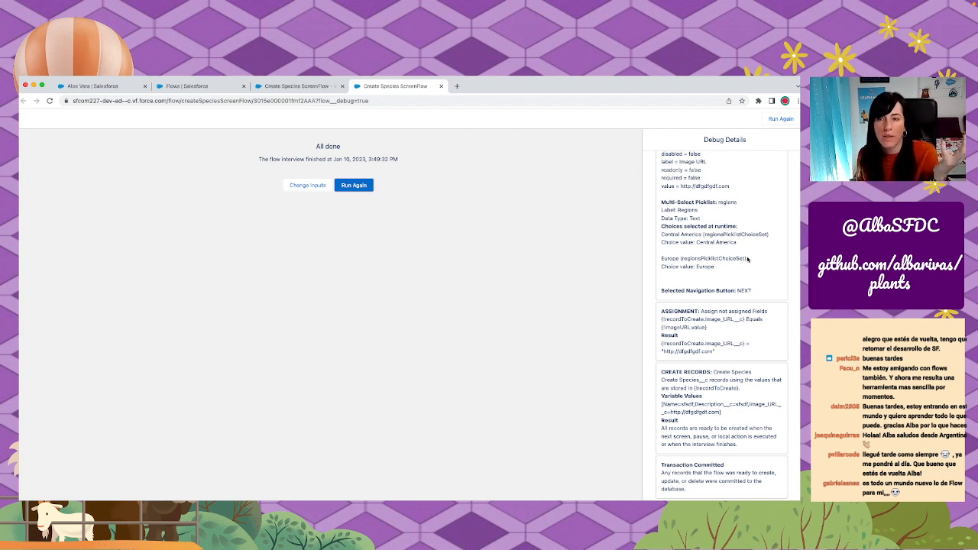
Open the newly created sfsdf species record in My Plants App, check its Regions field and return to the debug run.
click(123, 86)
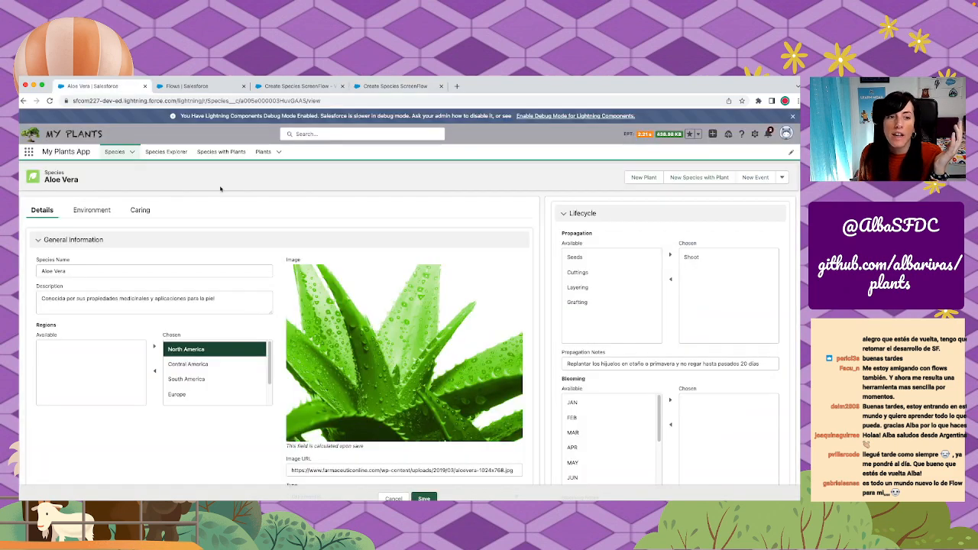
click(121, 154)
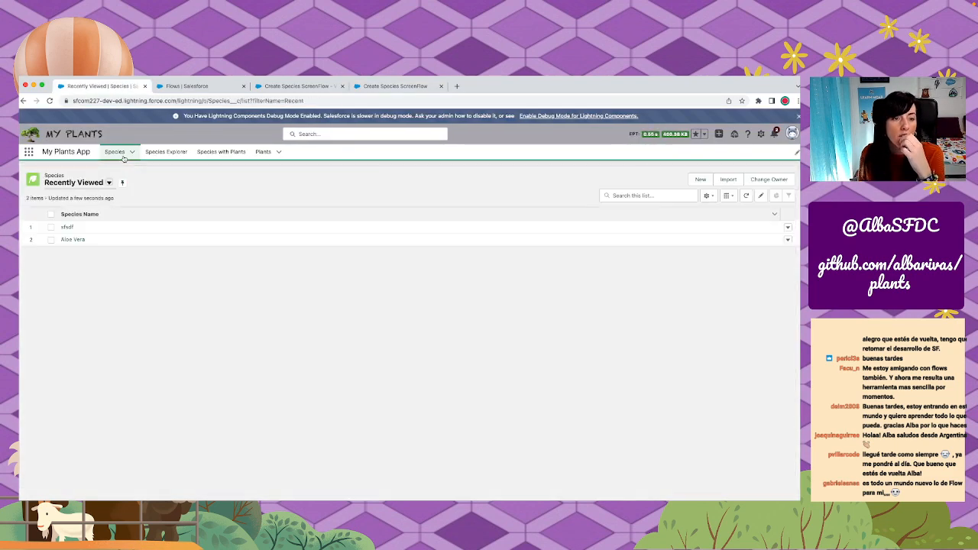
click(68, 228)
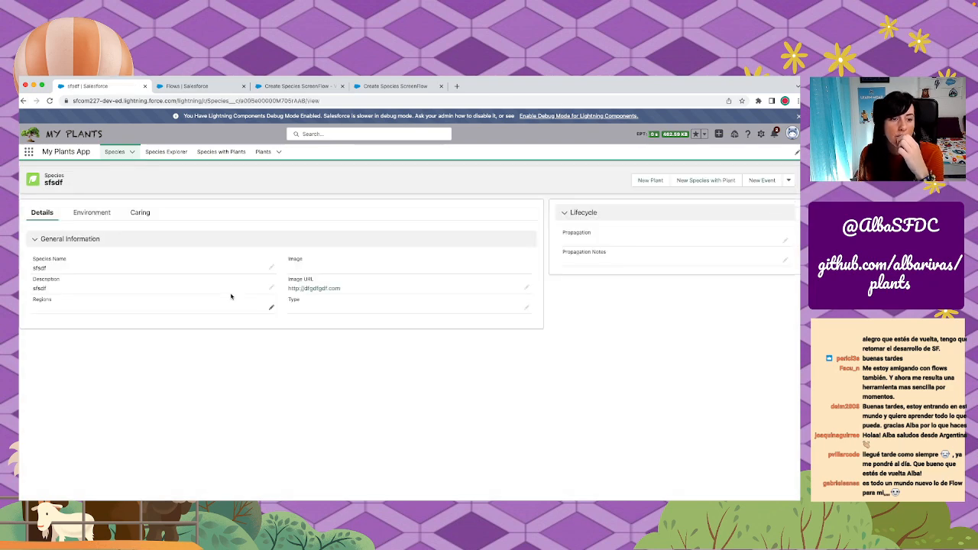
click(24, 100)
click(394, 86)
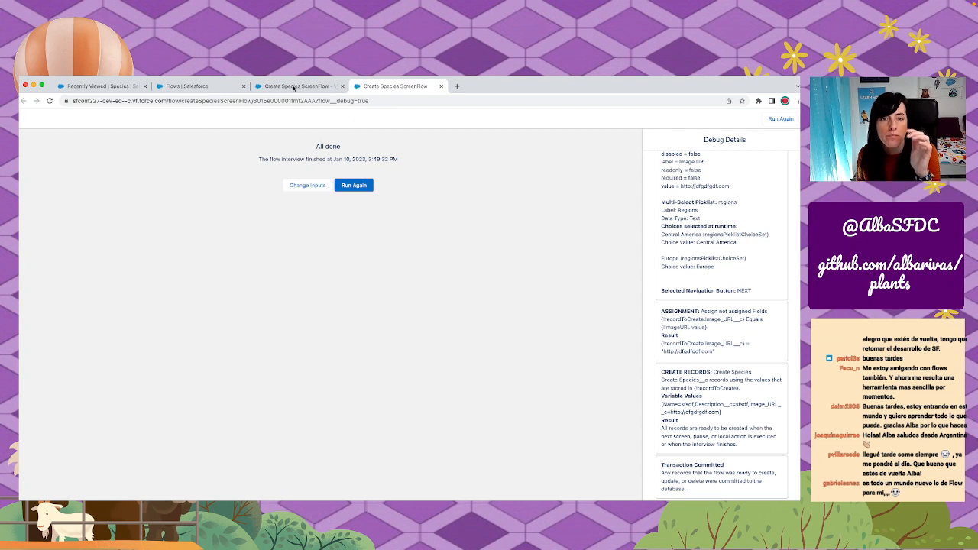
Add a second row to the Assign not assigned Fields assignment in the flow, with recordToCreate > Regions as its variable.
click(297, 85)
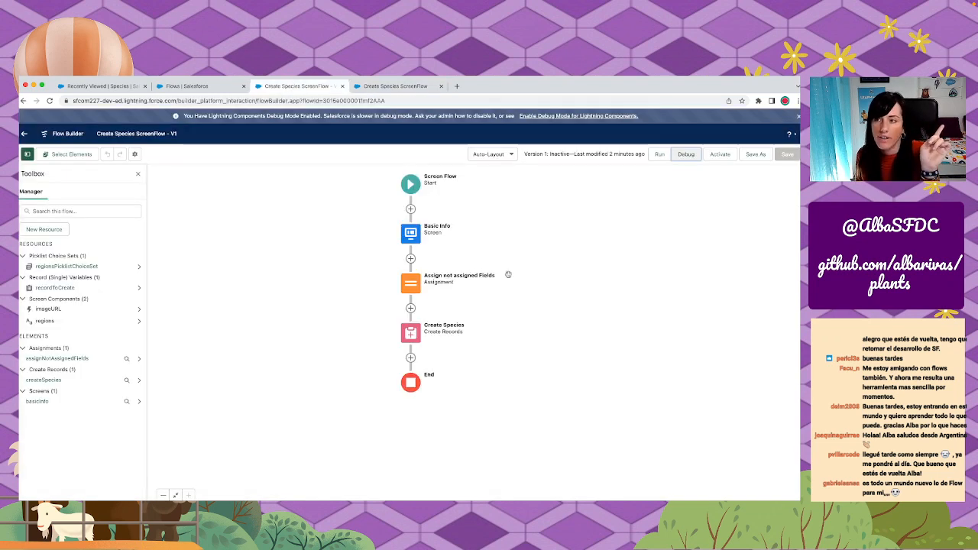
double_click(409, 289)
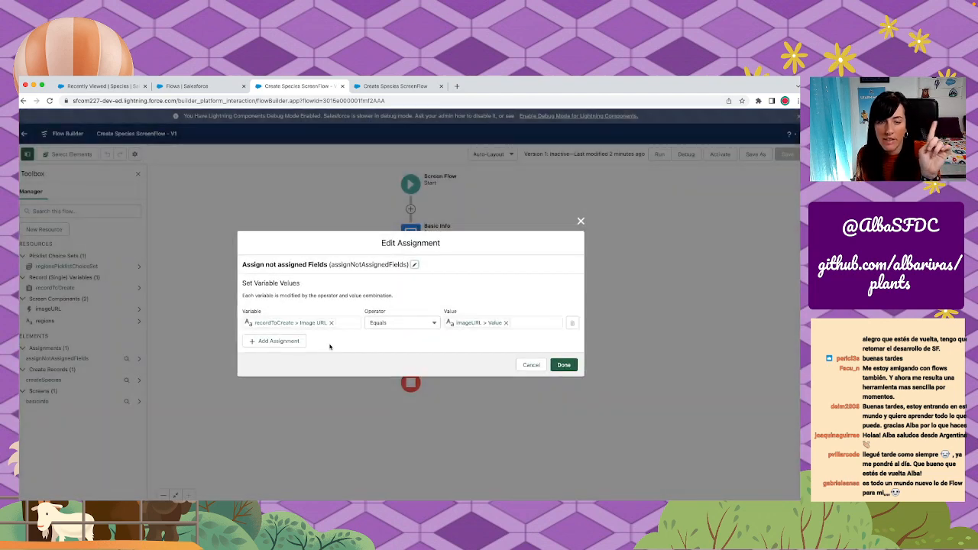
click(276, 340)
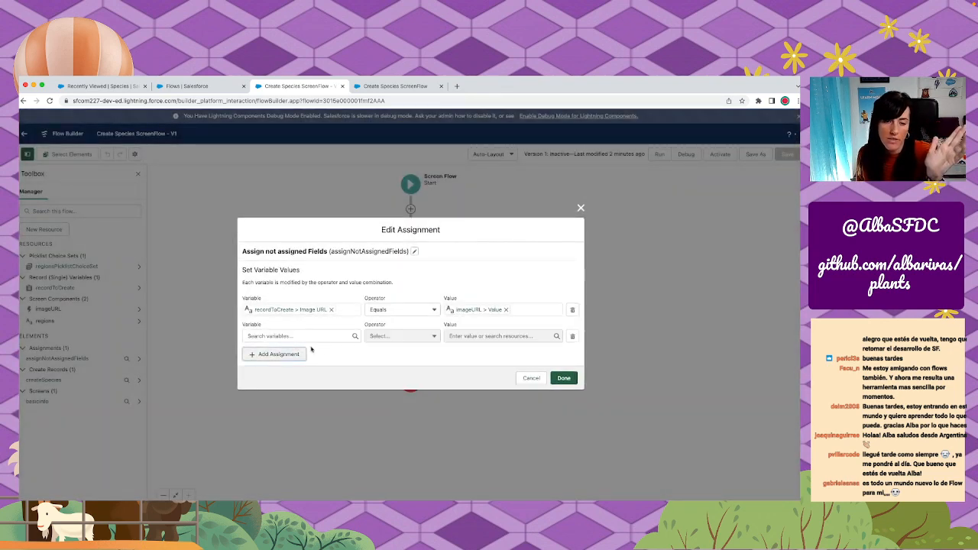
click(323, 337)
text(record)
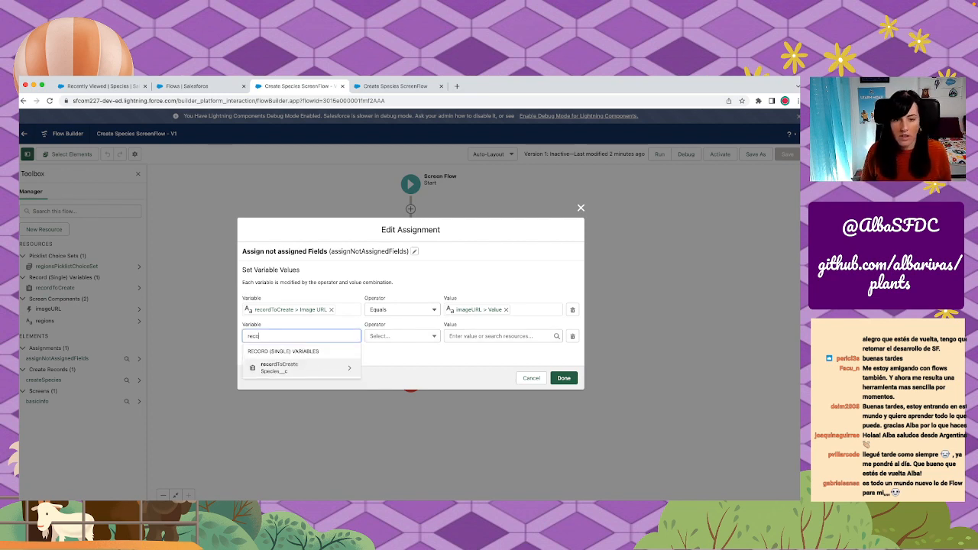
click(325, 371)
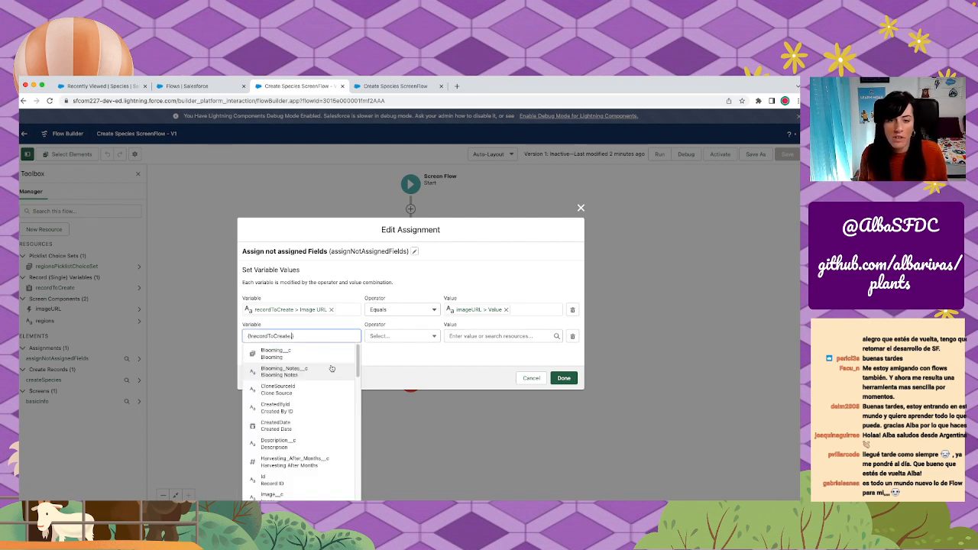
text(Rgio)
key(BackSpace)
key(BackSpace)
key(BackSpace)
text(e)
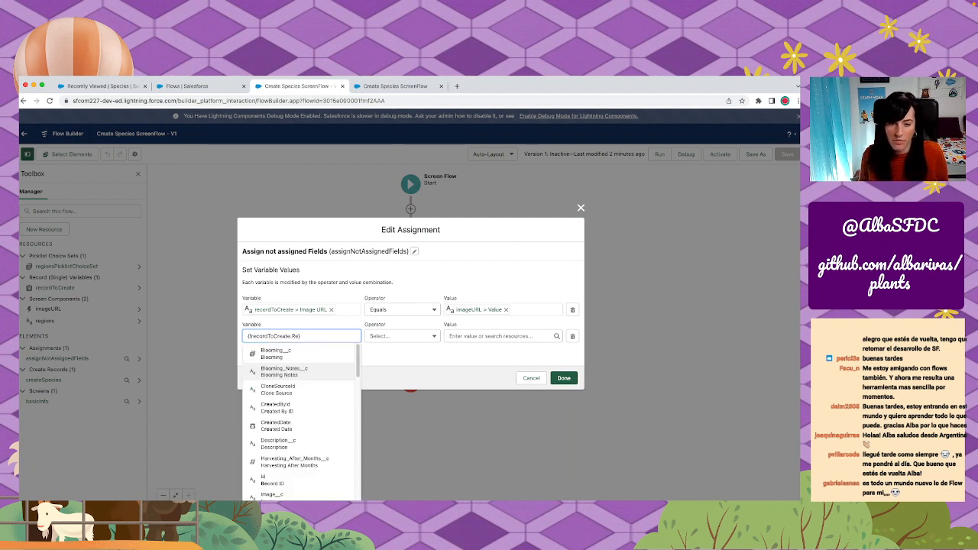
text(g)
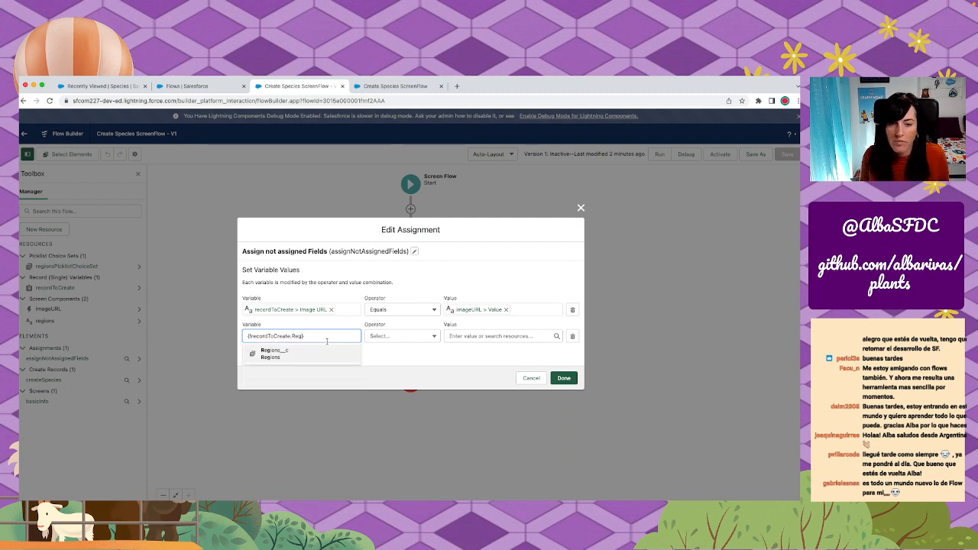
click(321, 354)
Set the Regions assignment value to regionsPicklistChoiceSet, finish editing the assignment and save the flow.
click(481, 333)
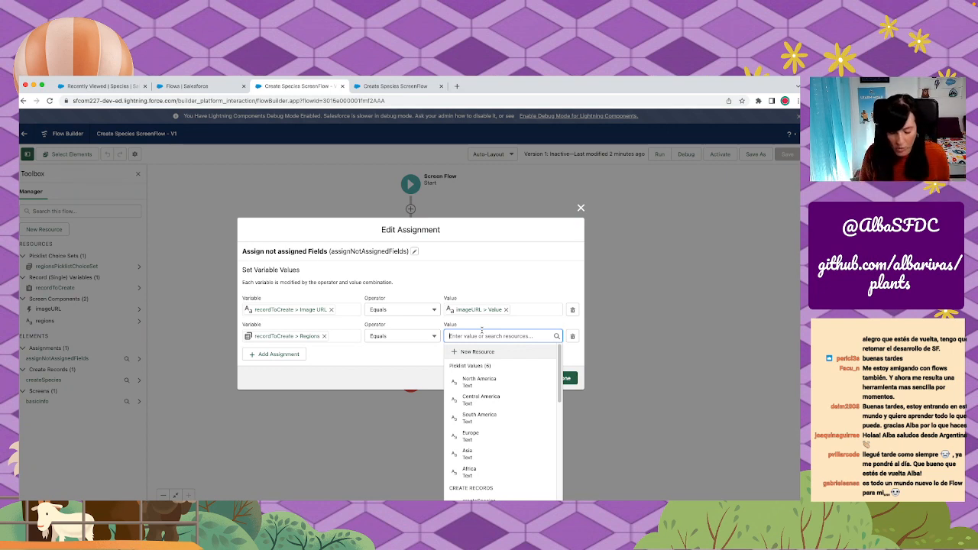
text(re)
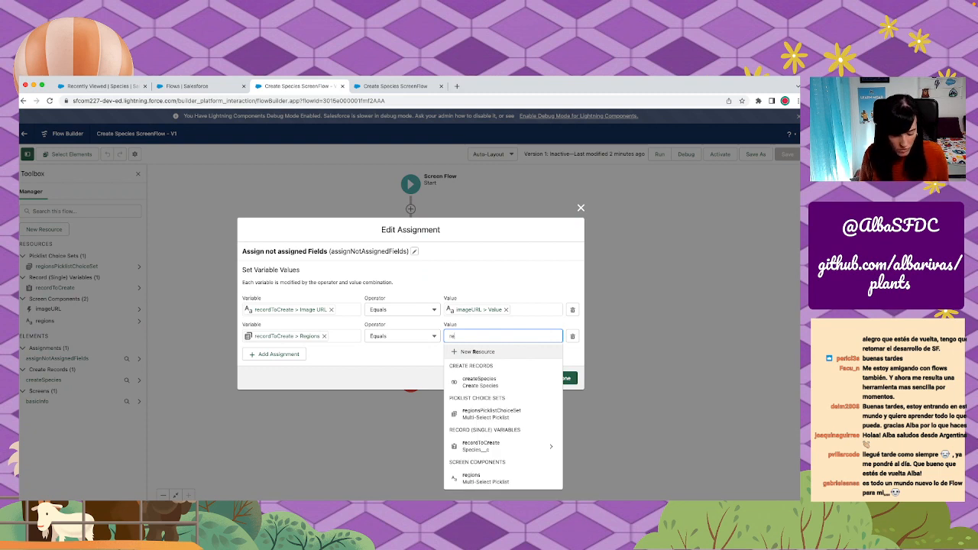
text(gions)
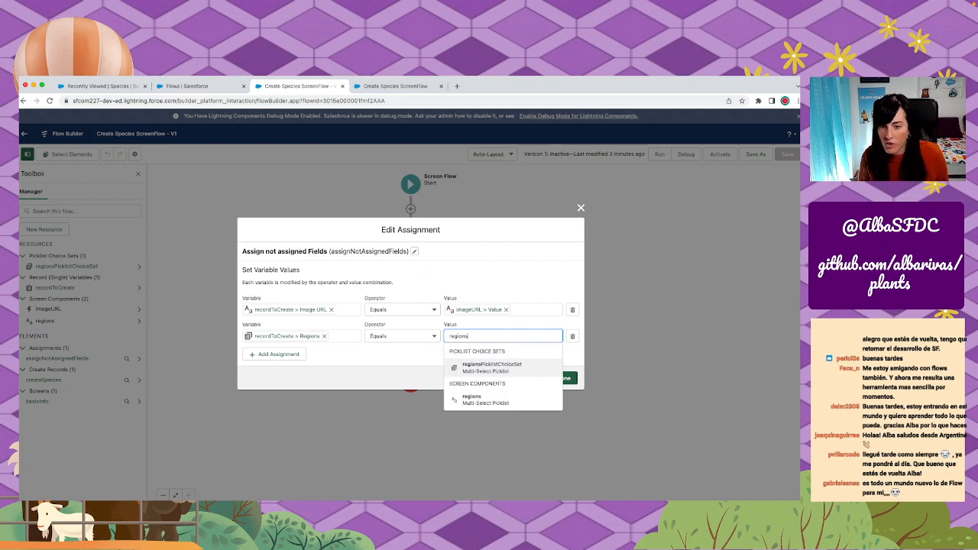
key(Return)
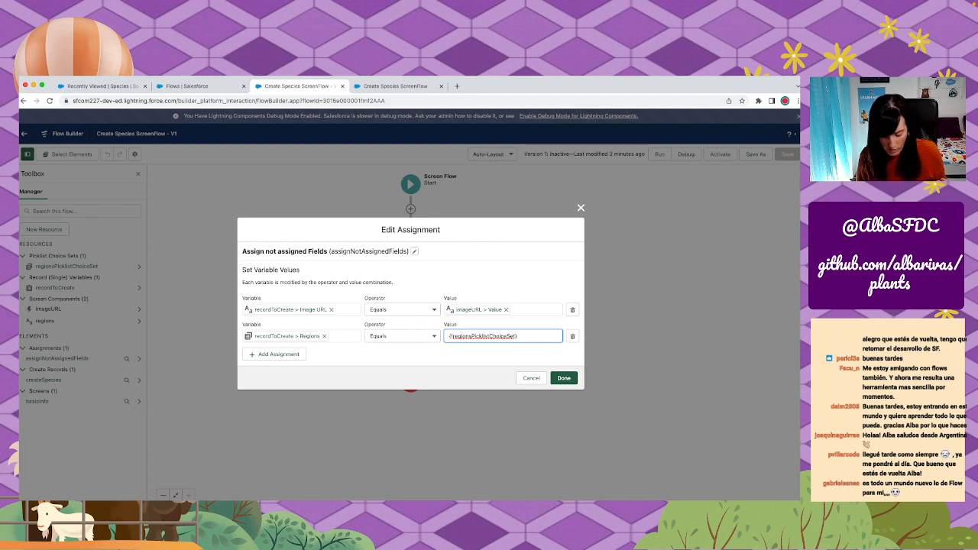
text(.)
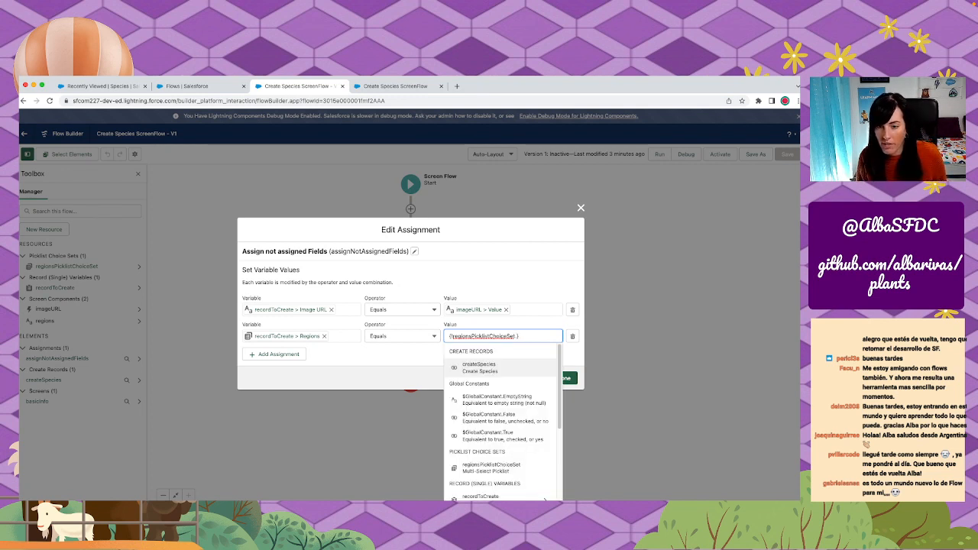
key(BackSpace)
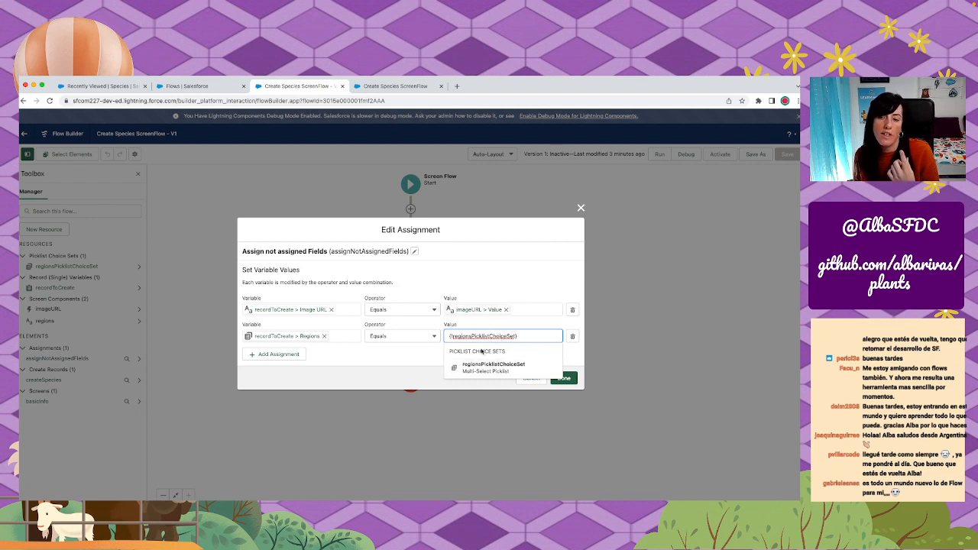
double_click(496, 337)
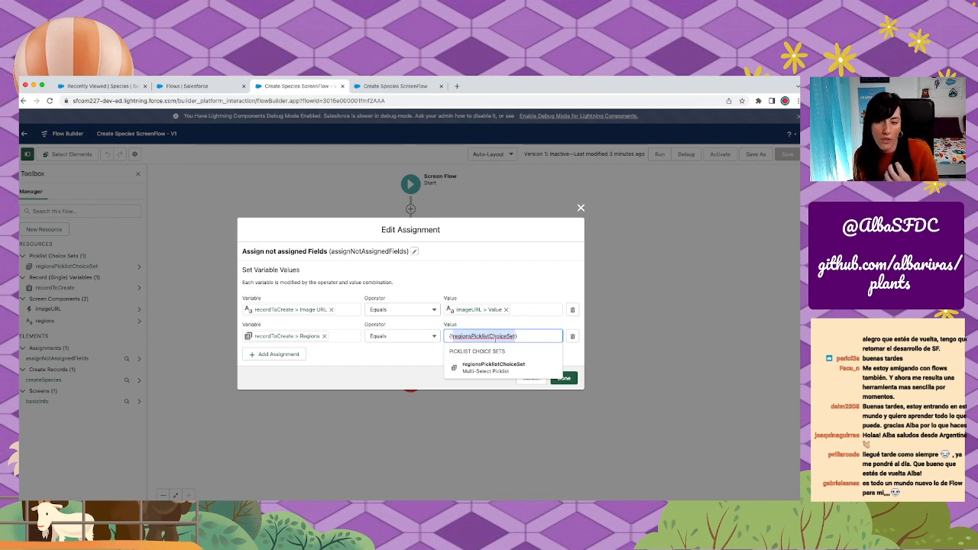
click(493, 366)
click(564, 379)
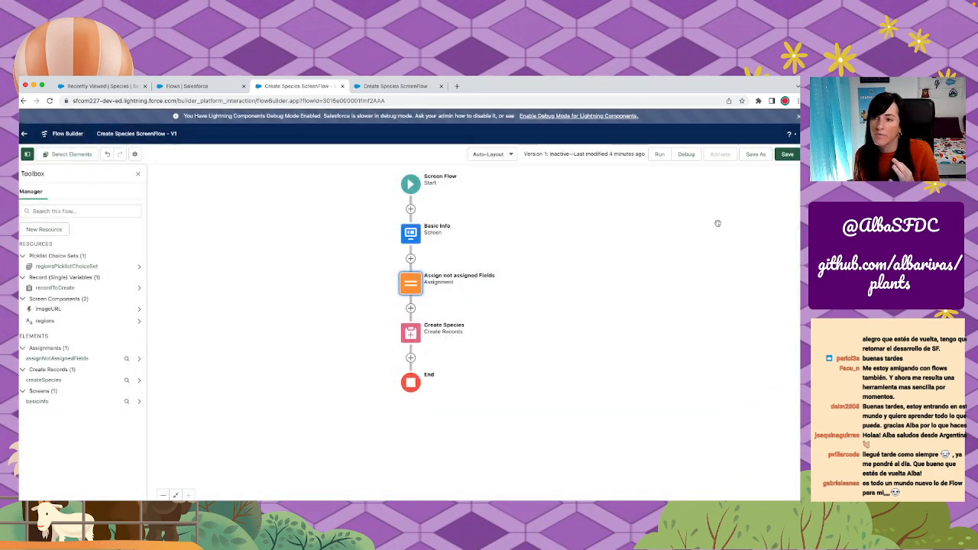
click(787, 155)
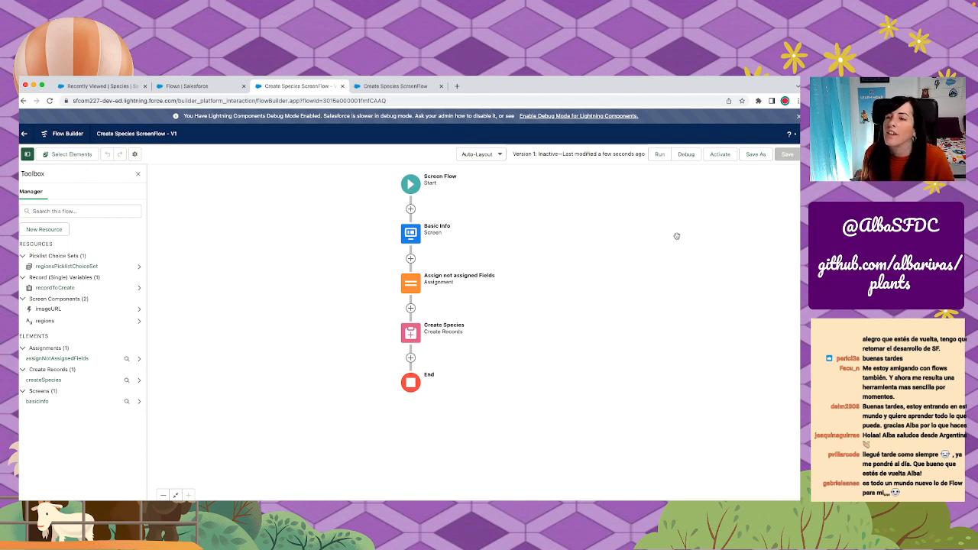
Start a debug run of the flow and enter species name ssdaf, description asdfsdf, and regions Central America and Europe.
click(686, 154)
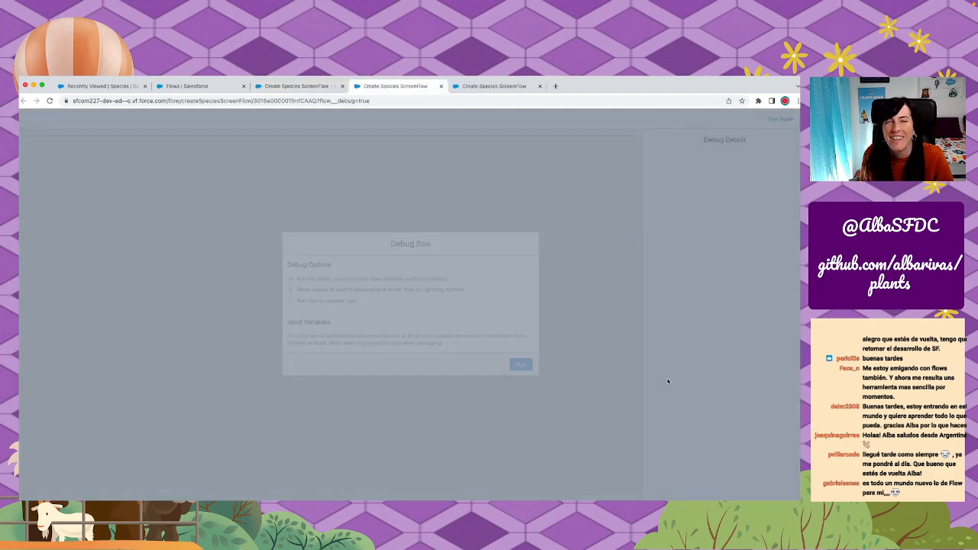
click(524, 365)
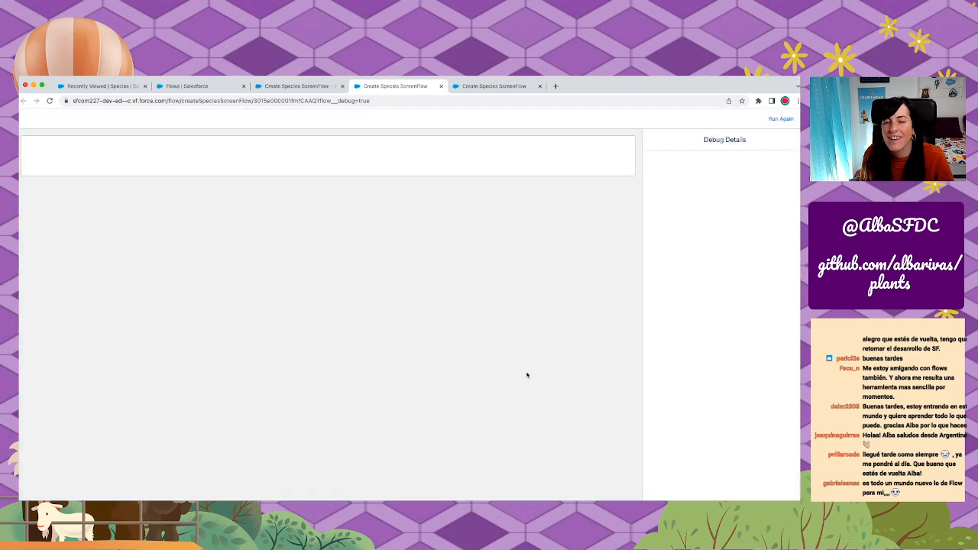
click(157, 175)
text(ssdaf)
key(Tab)
text(asdfsdf)
key(Tab)
text(sdfsadf)
click(122, 277)
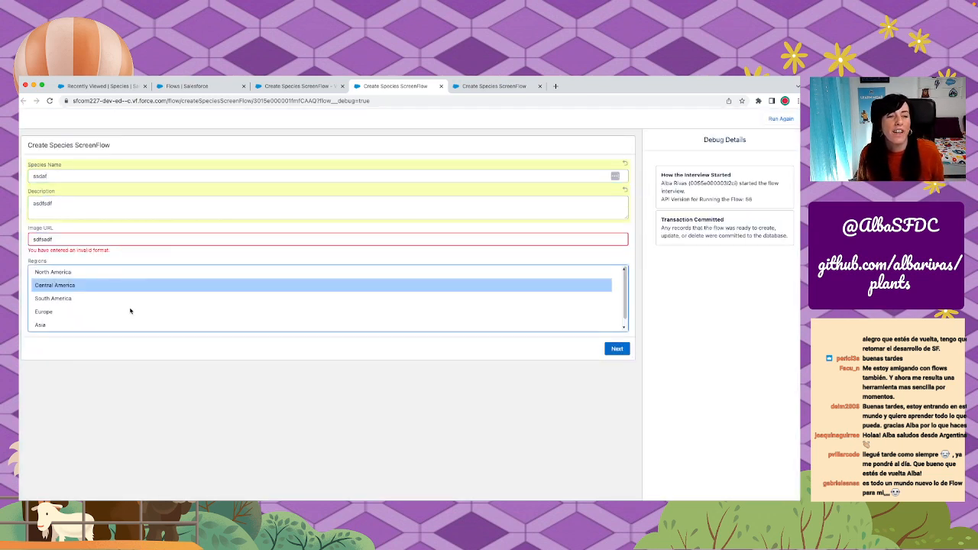
super+click(130, 311)
click(114, 237)
text(.com)
text(http://)
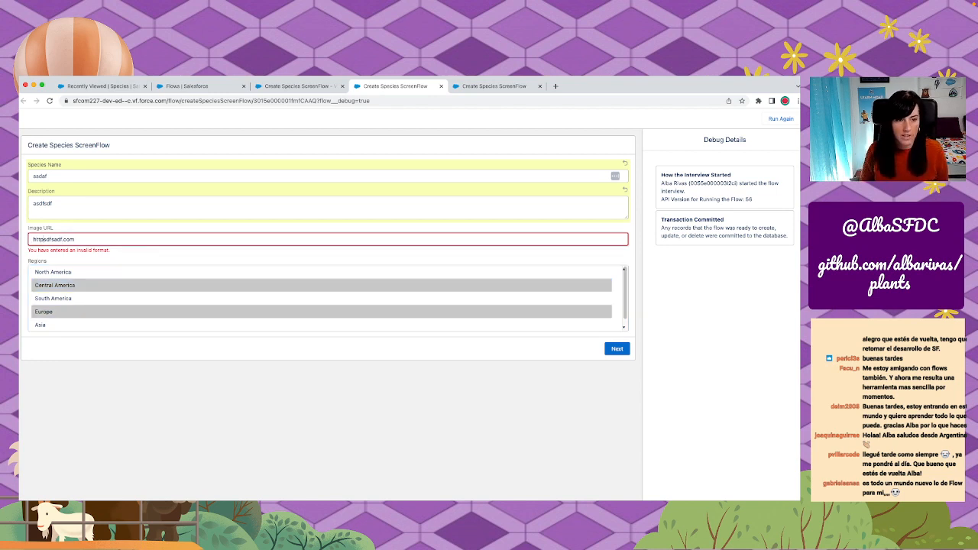
text(//)
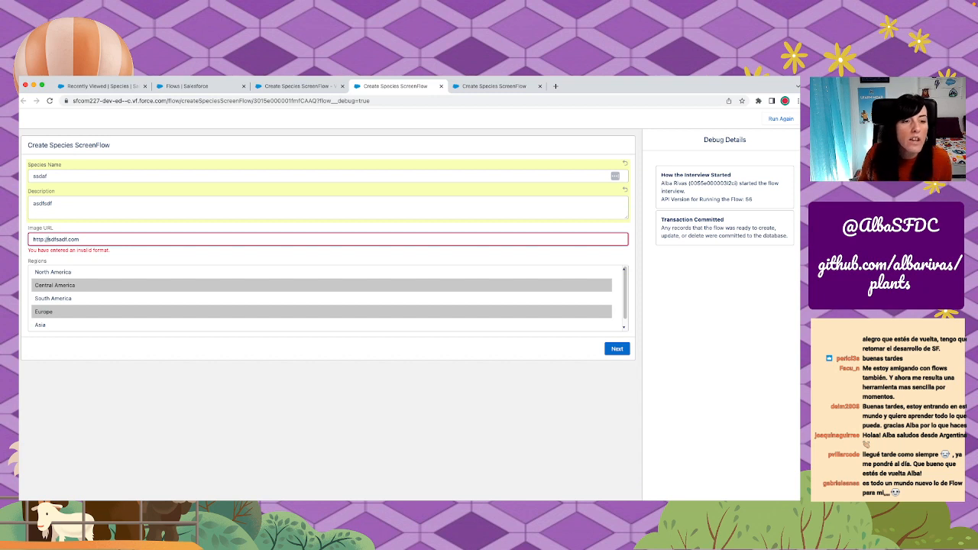
click(615, 349)
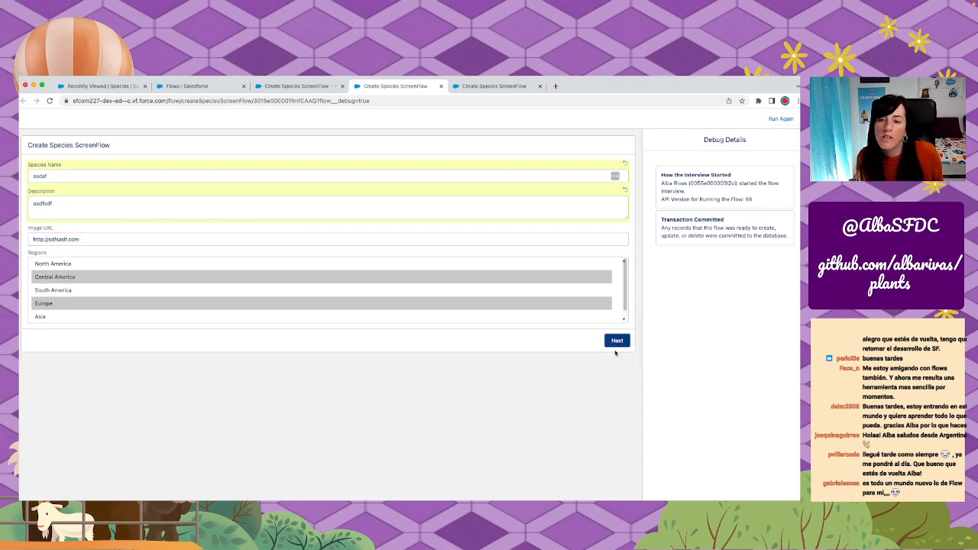
click(616, 341)
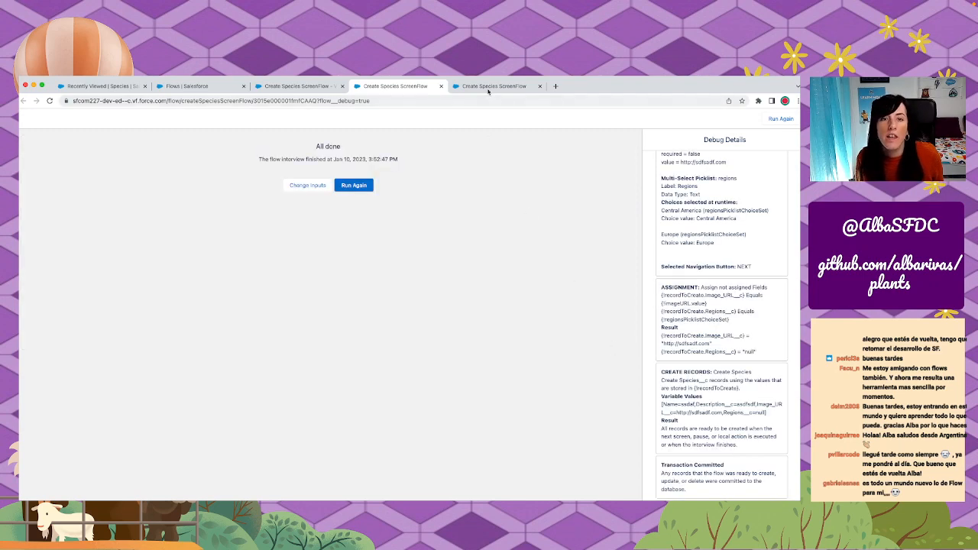
Refresh the recently viewed Species list, open the ssdaf record, and inspect its Regions field in edit mode.
click(142, 89)
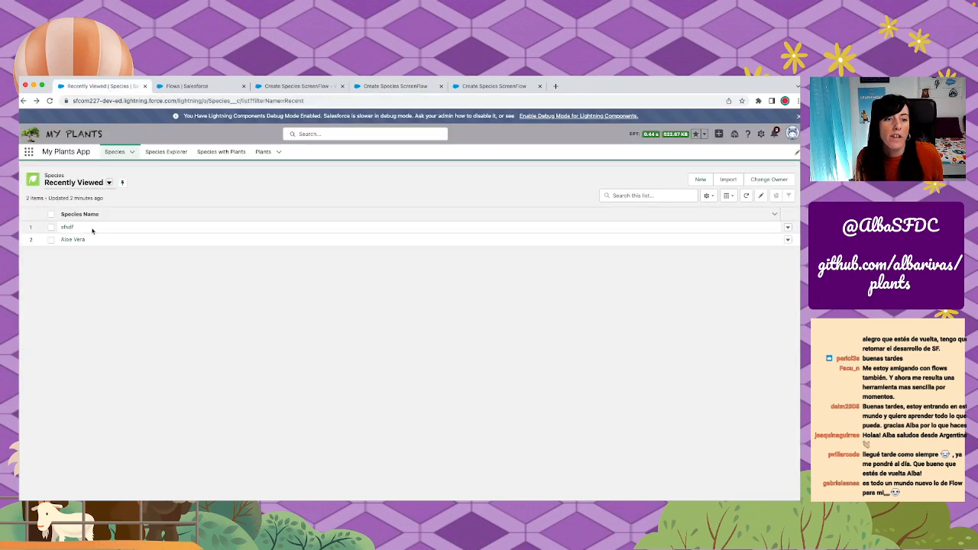
click(49, 101)
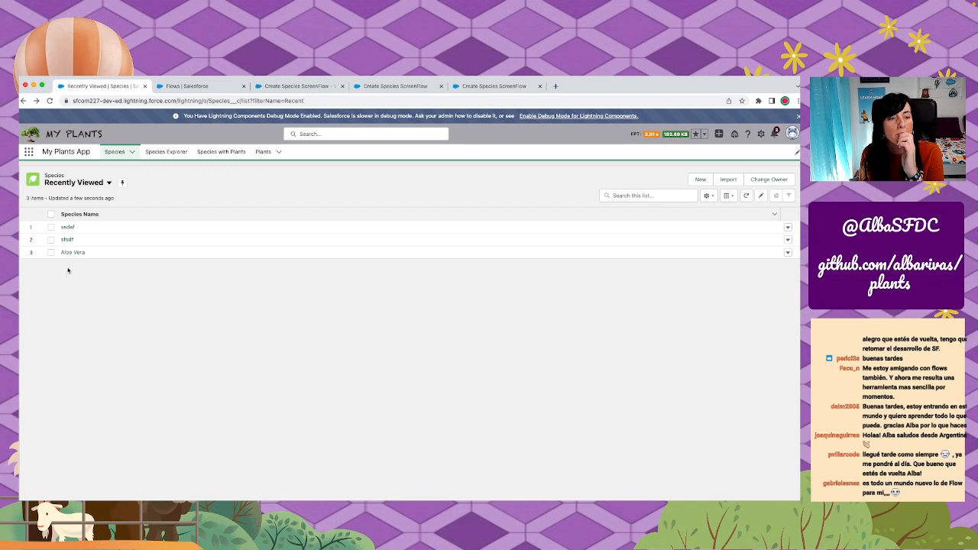
click(68, 227)
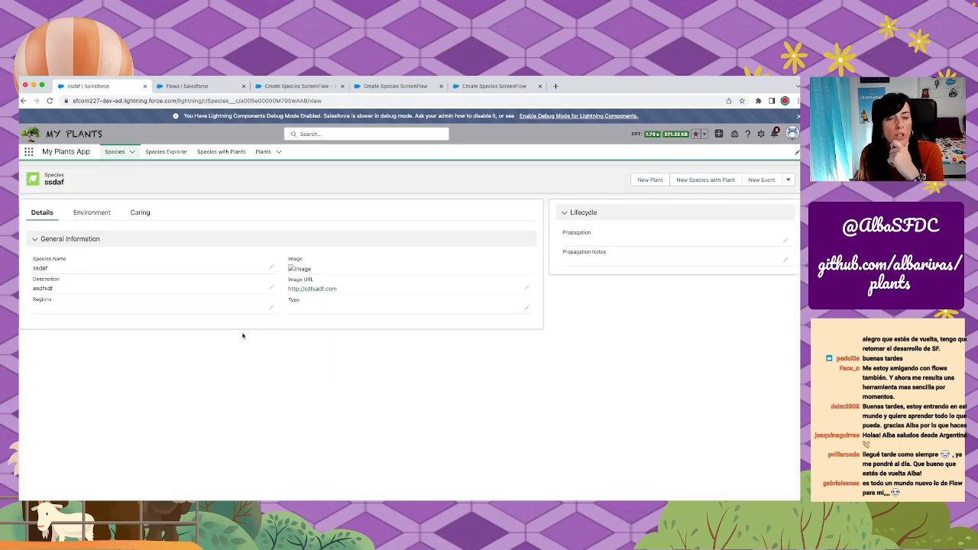
click(272, 308)
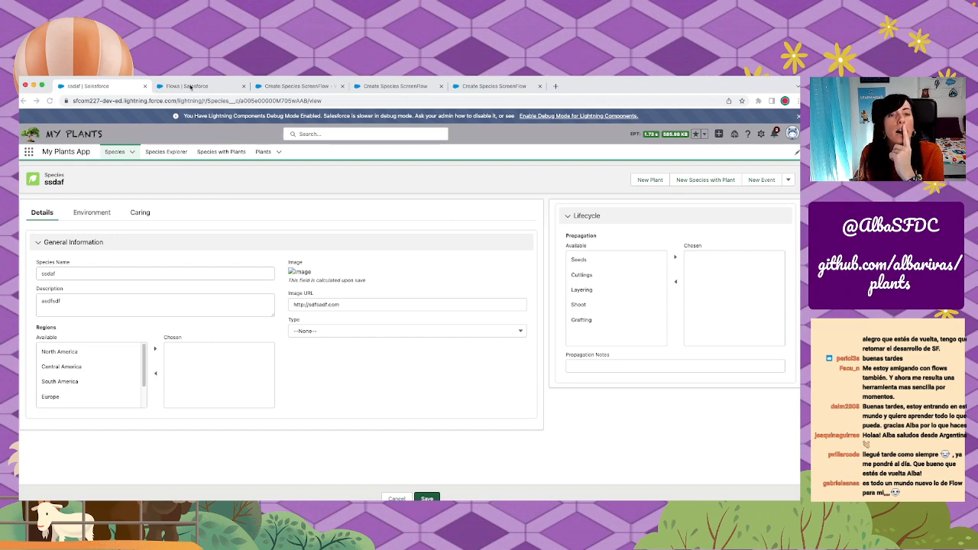
Return to the flow and inspect the choice settings of the Regions multi-select picklist on the Basic Info screen.
click(190, 86)
click(296, 86)
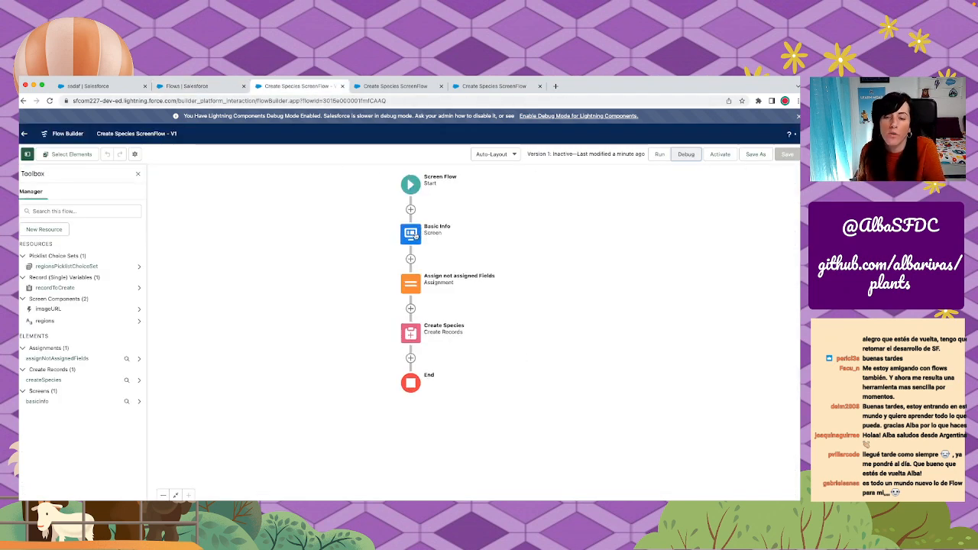
click(415, 237)
click(442, 351)
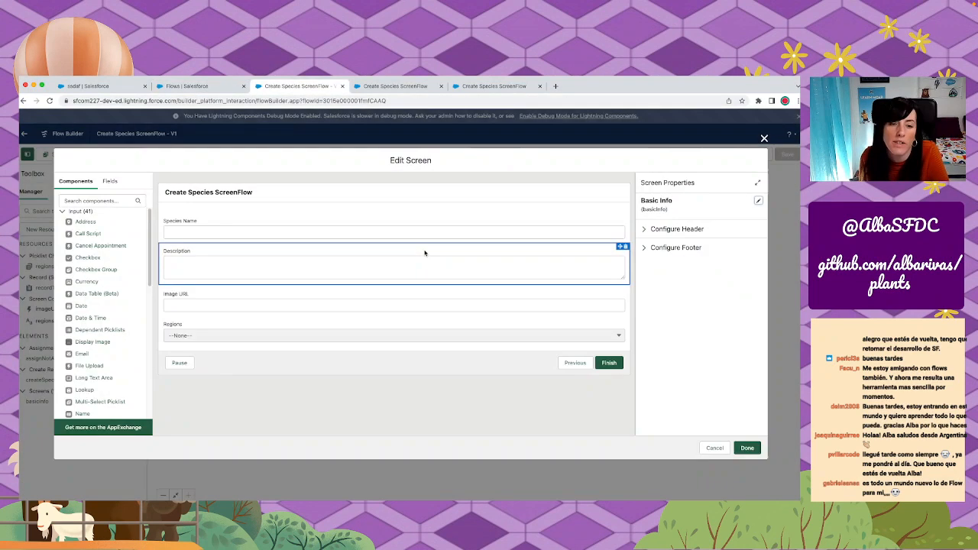
click(380, 334)
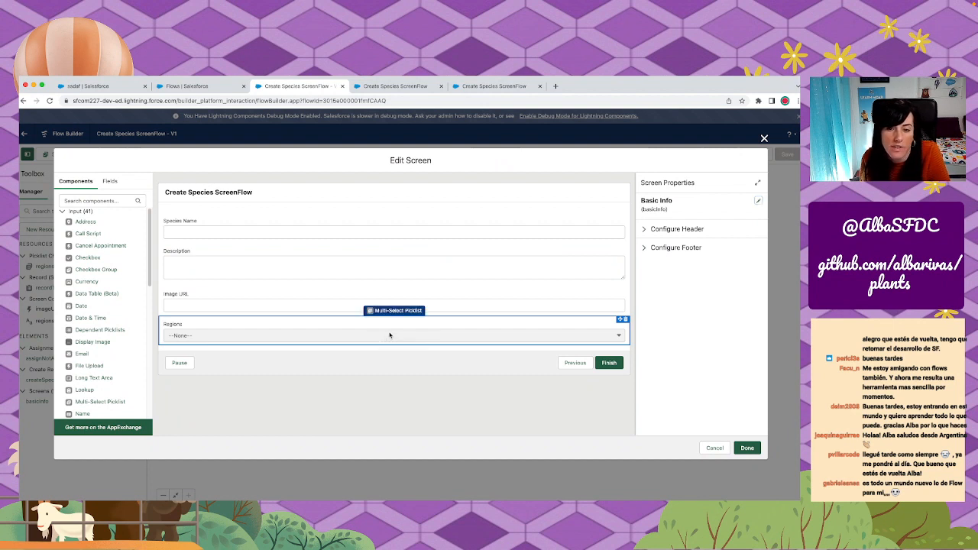
scroll(728, 329, down, 1)
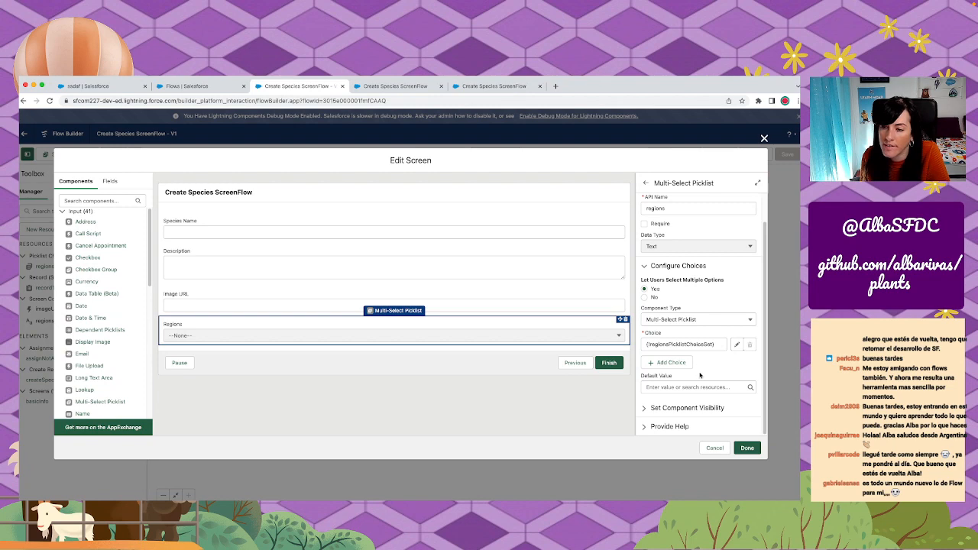
click(765, 140)
Review the settings of the Assign not assigned Fields and Create Species elements.
double_click(411, 287)
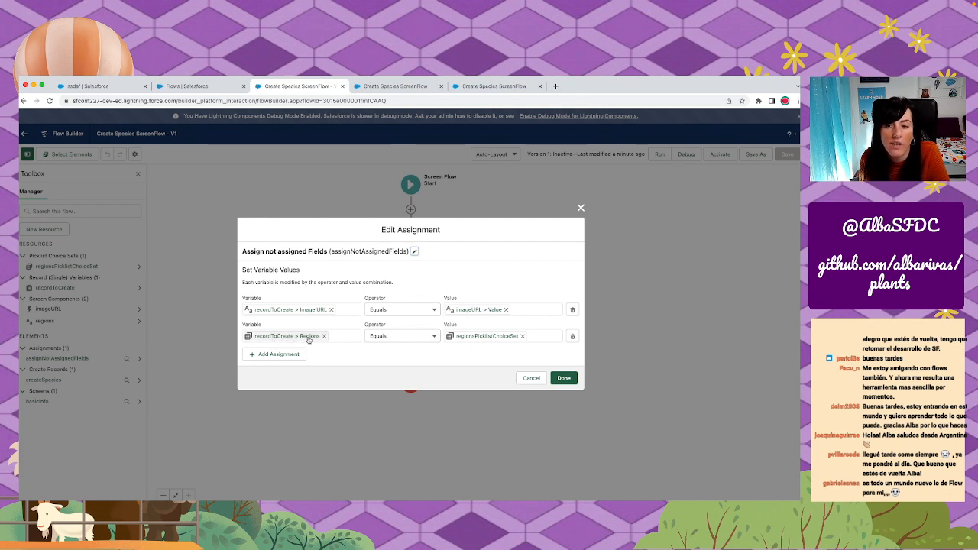
click(564, 378)
click(411, 336)
click(411, 338)
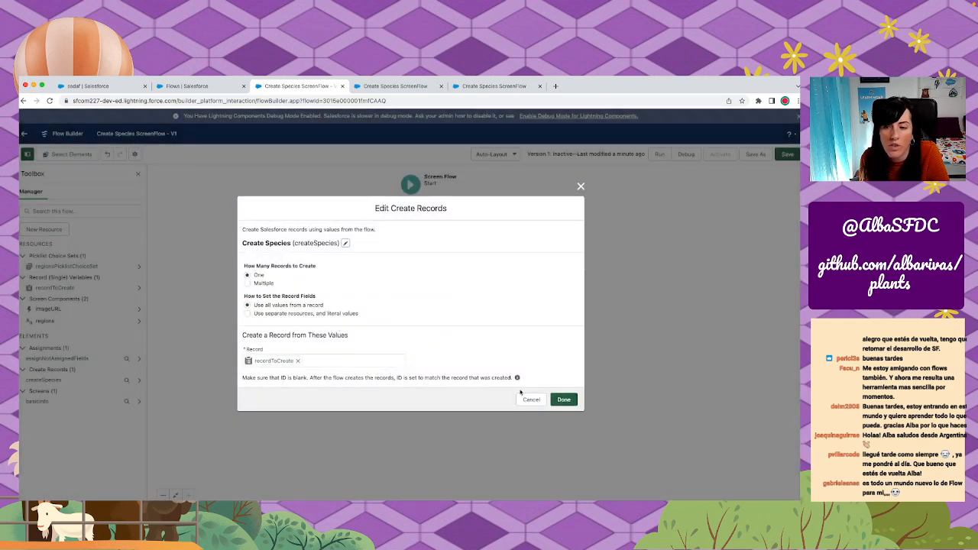
click(566, 400)
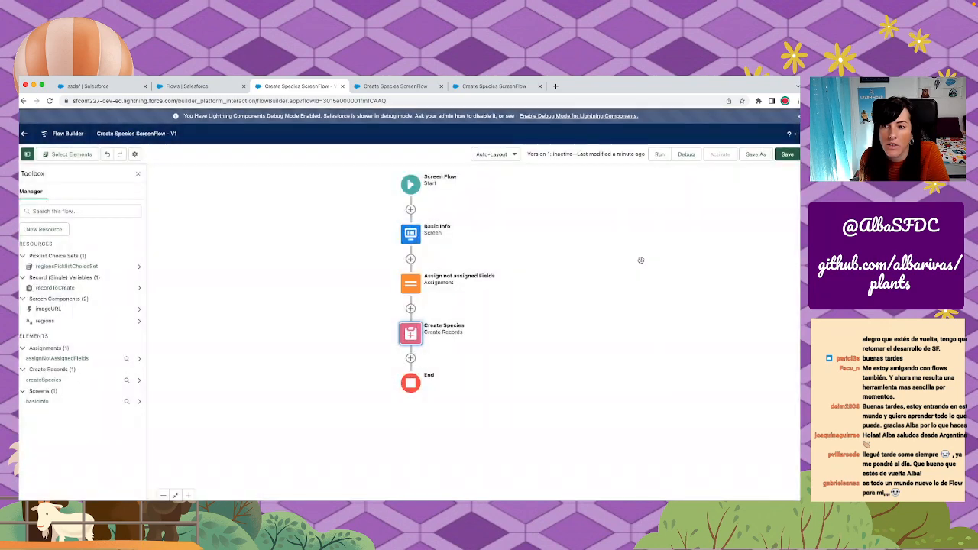
Save the flow and start a new debug run, closing the old debug pages.
click(786, 155)
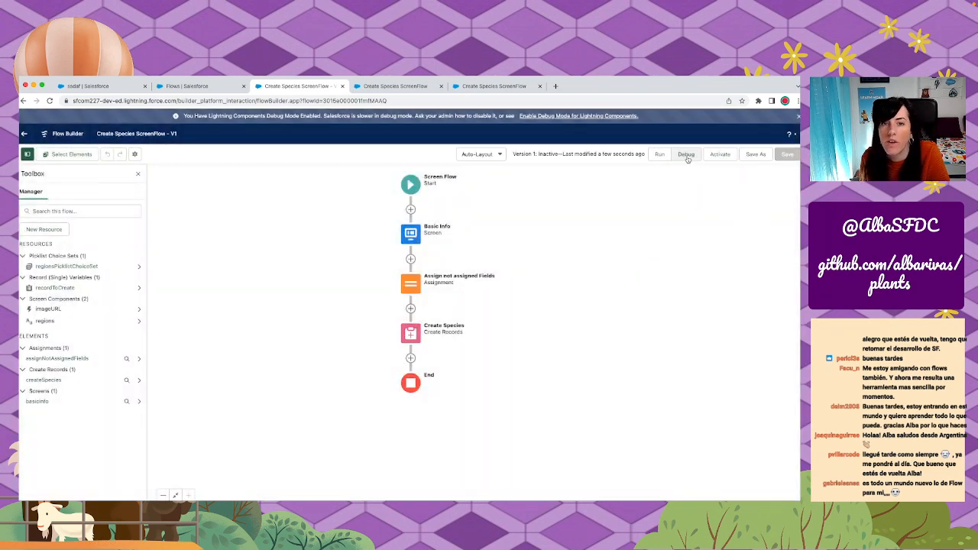
click(687, 154)
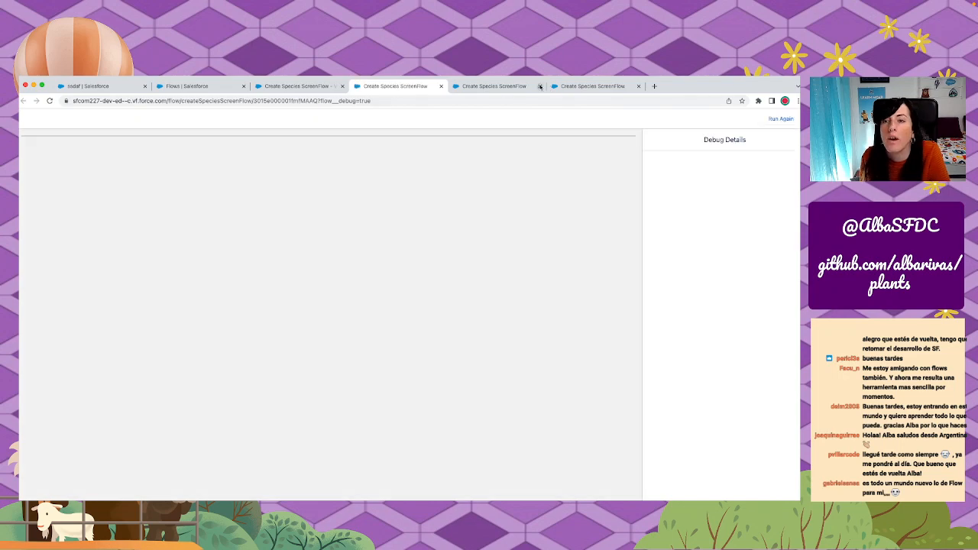
click(539, 86)
click(495, 86)
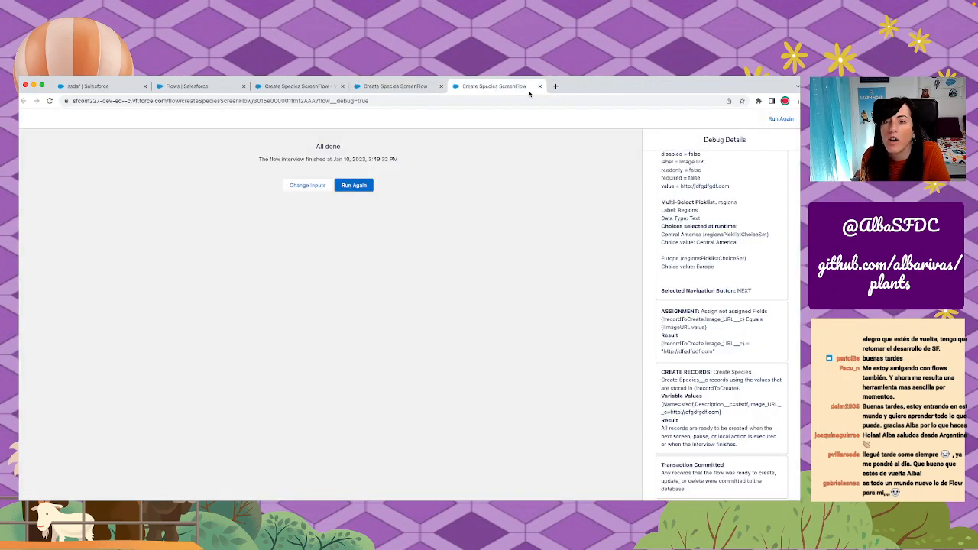
click(539, 86)
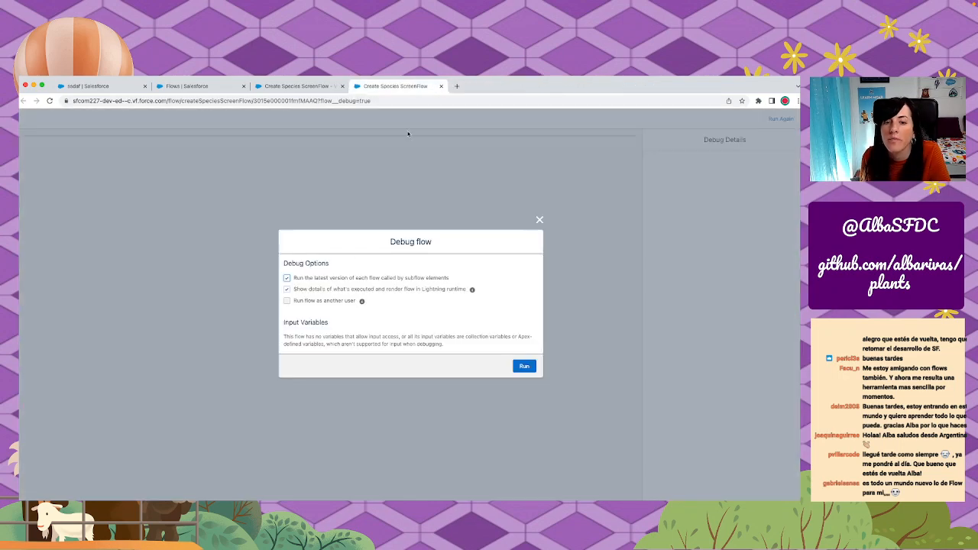
click(524, 366)
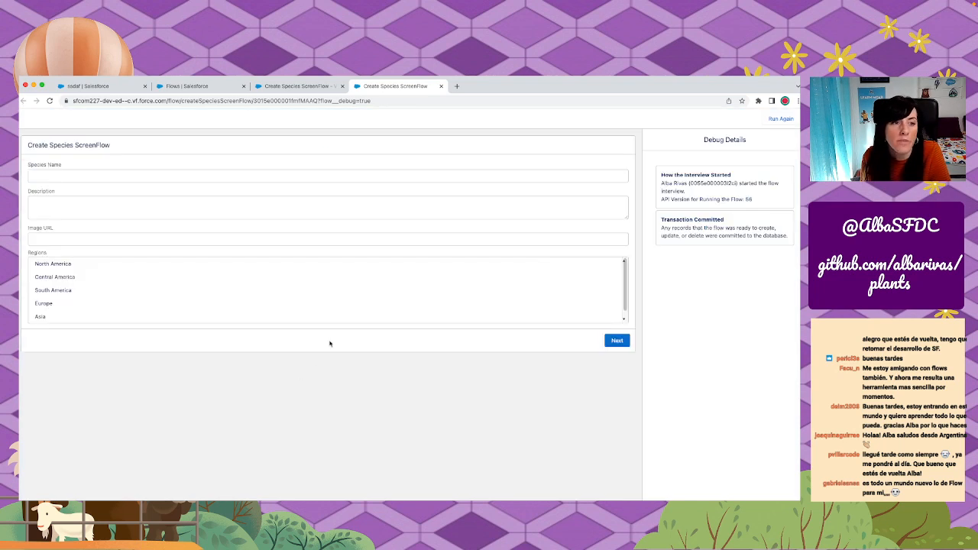
click(149, 176)
text(asdasd)
key(Tab)
text(asdasd)
click(92, 237)
text(http://asdasd.com)
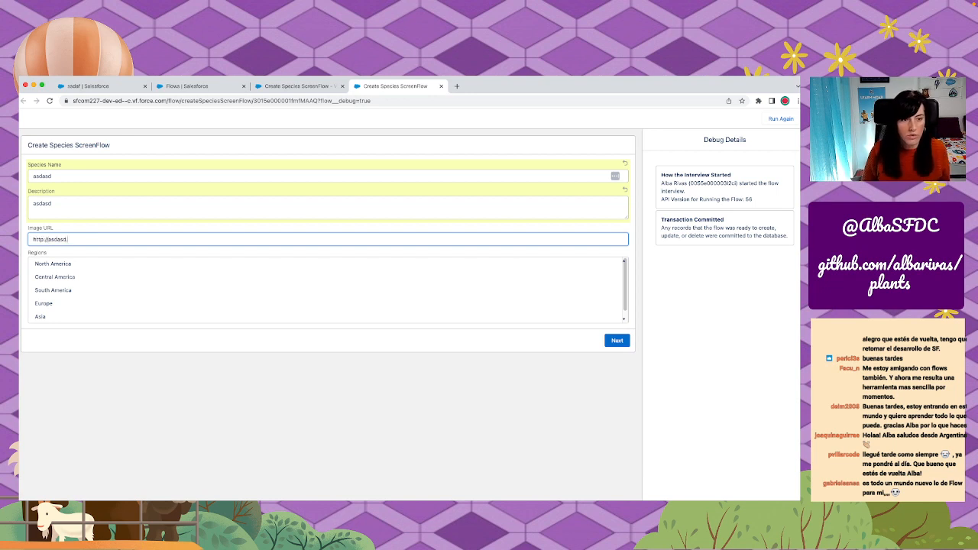
Choose the regions North America, South America and Europe, and submit the flow screen.
click(100, 264)
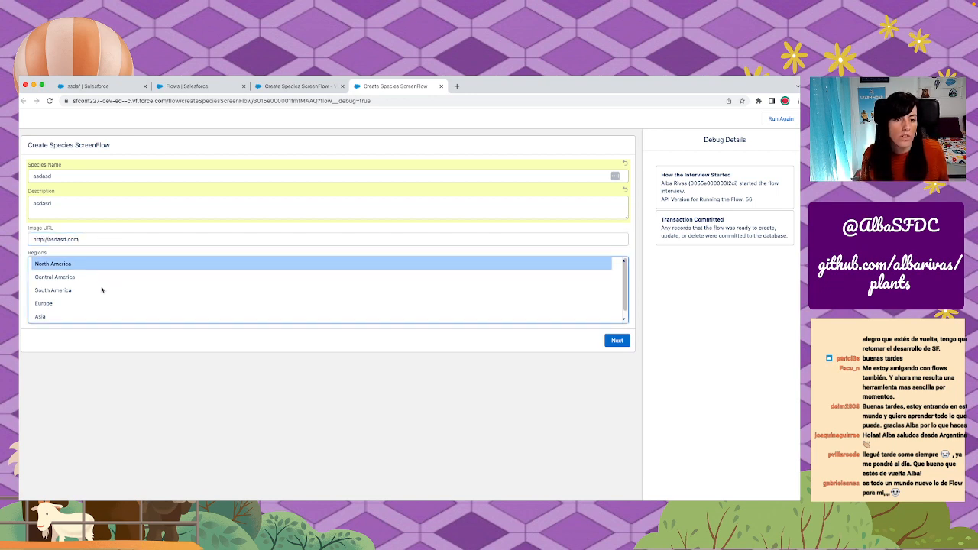
super+click(104, 290)
super+click(101, 303)
click(616, 340)
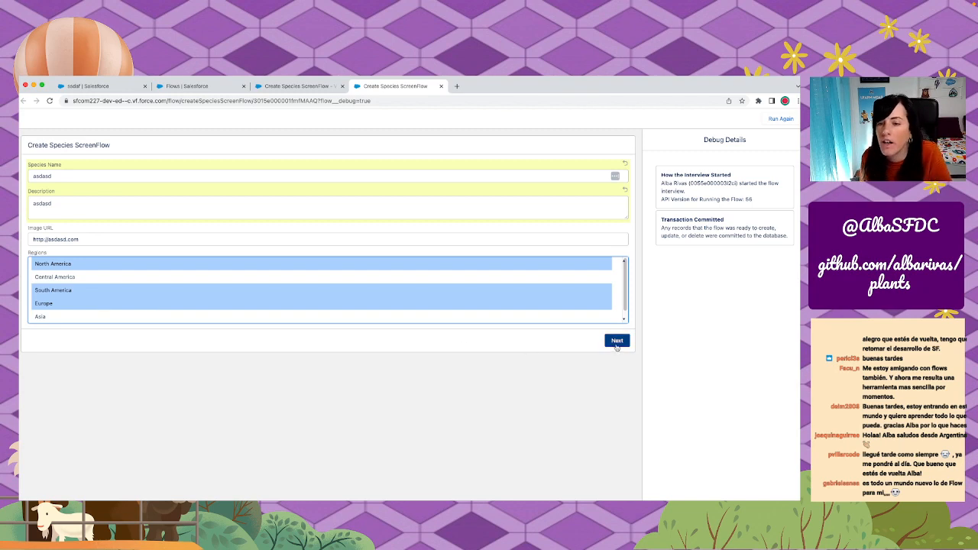
Compare the regions chosen at runtime with the recordToCreate Regions assignment result in the debug details.
scroll(710, 278, up, 2)
drag(678, 250, 737, 309)
scroll(737, 310, down, 2)
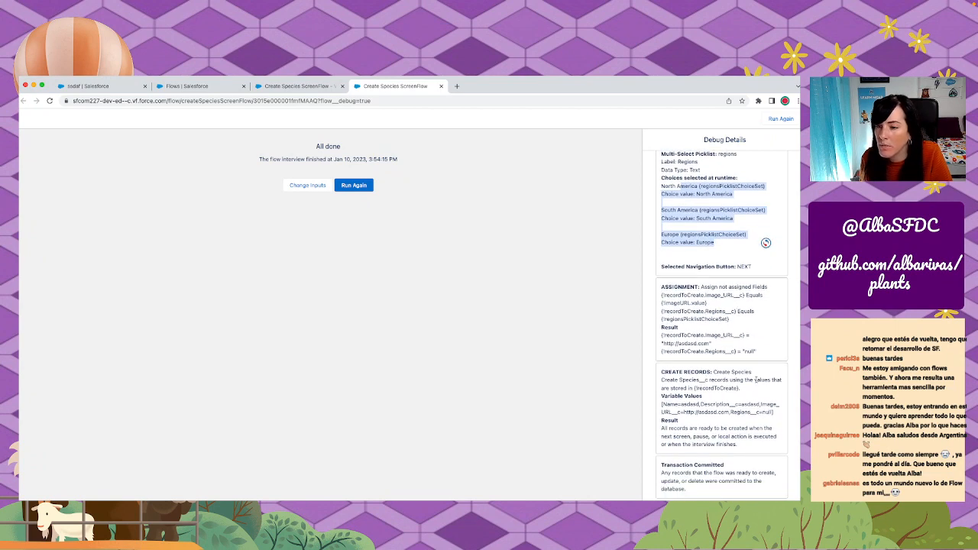
click(732, 404)
drag(758, 354, 655, 351)
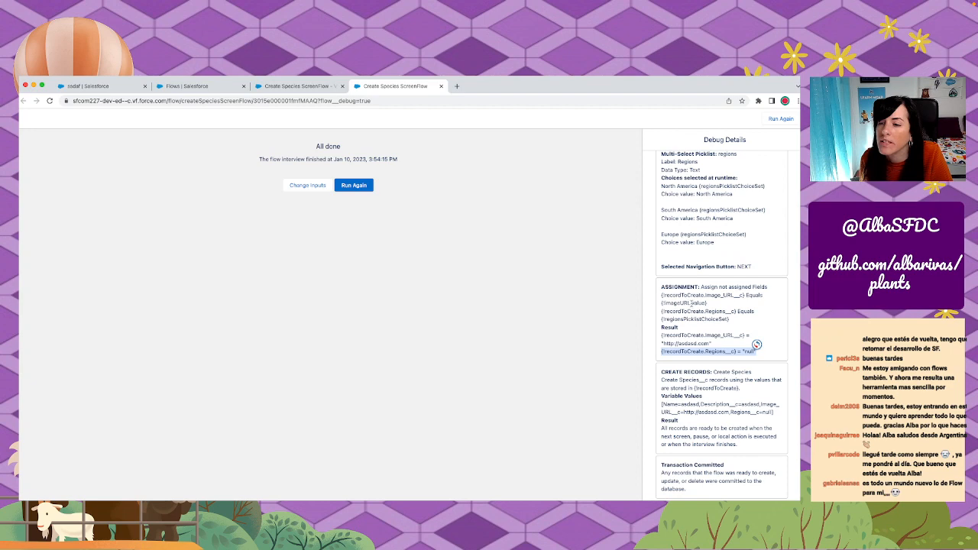
Return to the flow and check the record source of the Create Species element.
click(293, 88)
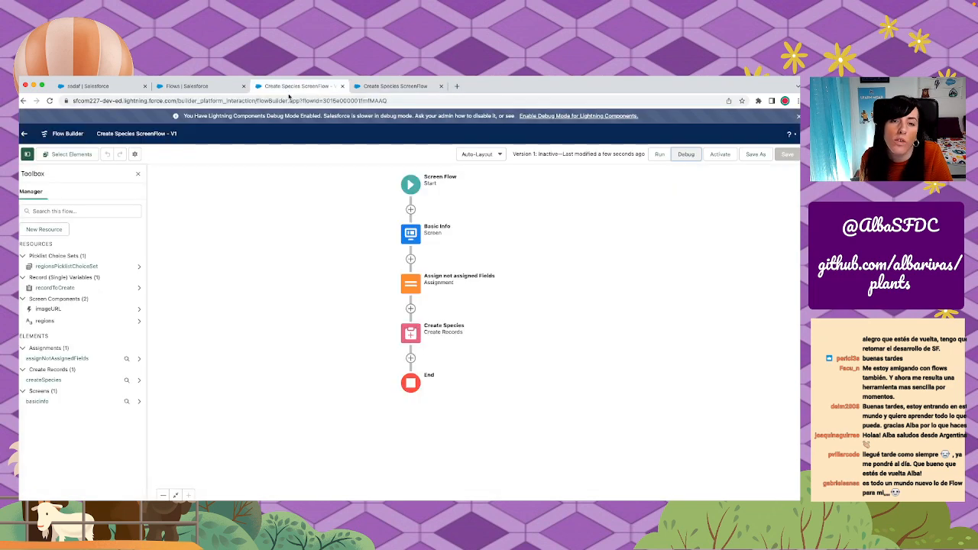
click(418, 336)
click(386, 374)
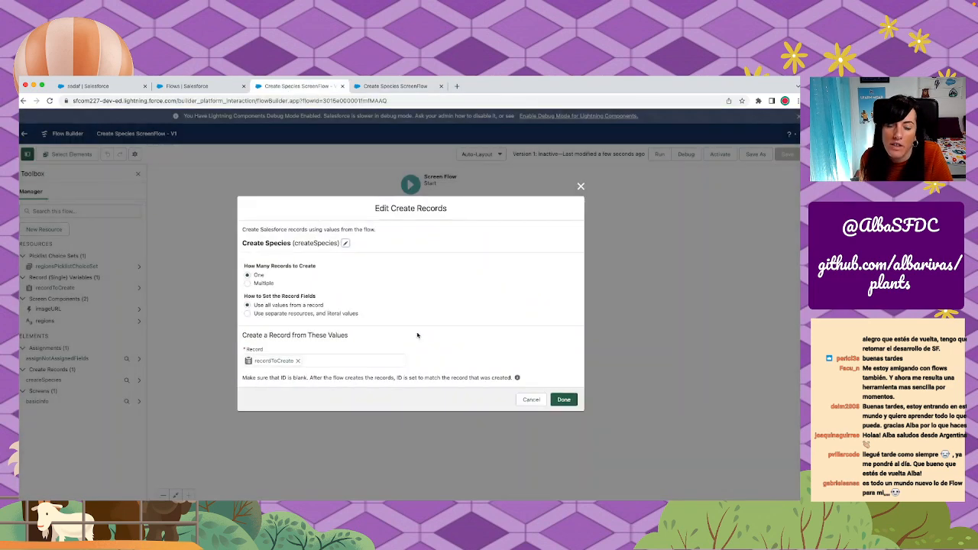
click(581, 186)
In the Assign not assigned Fields element, replace the value assigned to recordToCreate > Regions with the regions screen component.
click(411, 284)
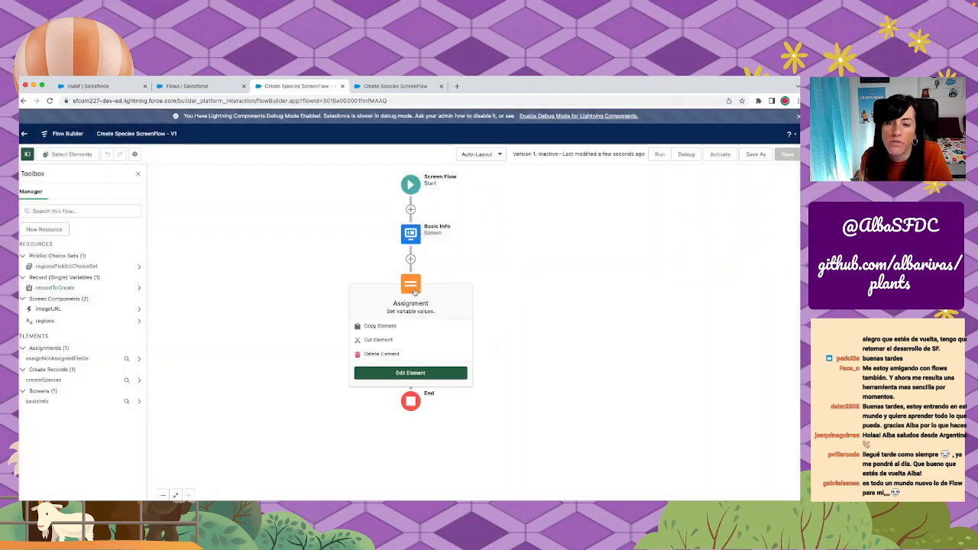
click(406, 375)
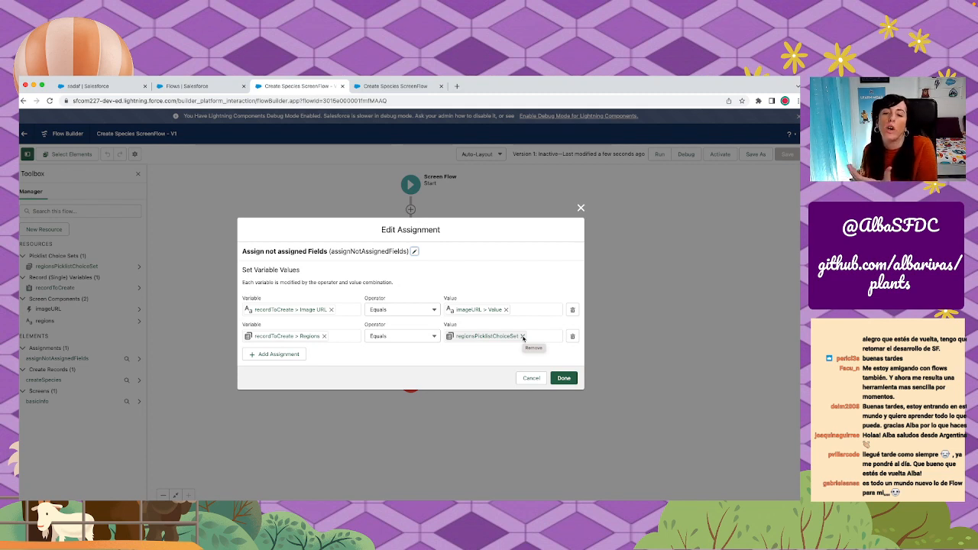
click(523, 337)
click(523, 336)
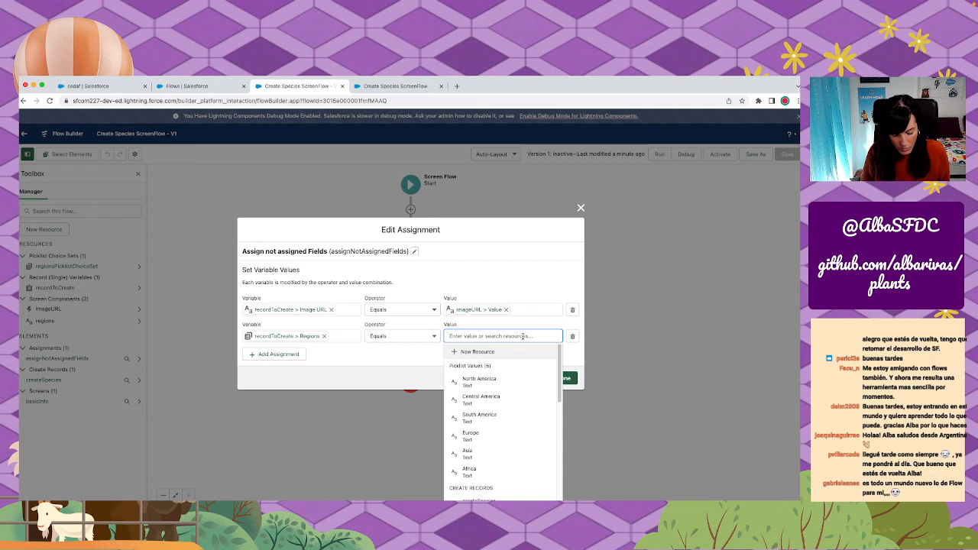
text(regio)
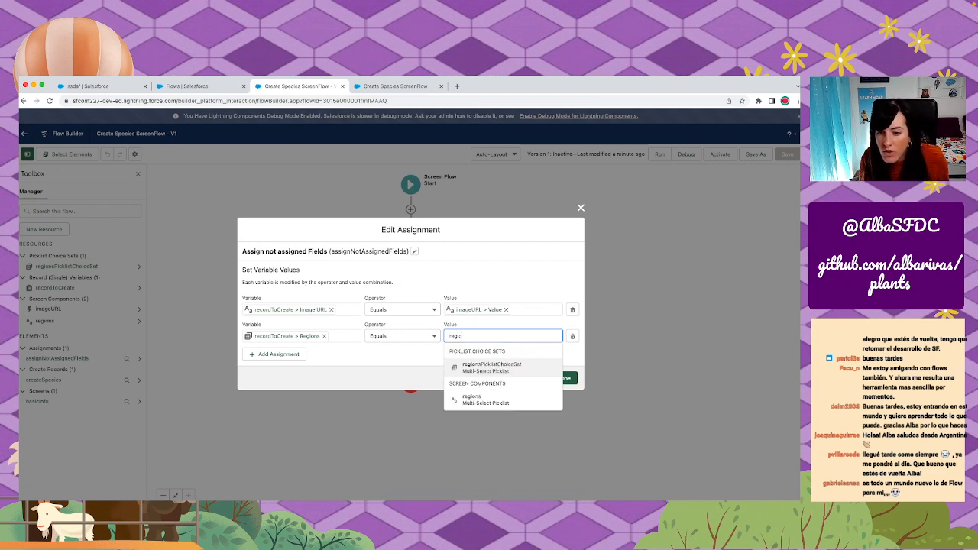
click(528, 402)
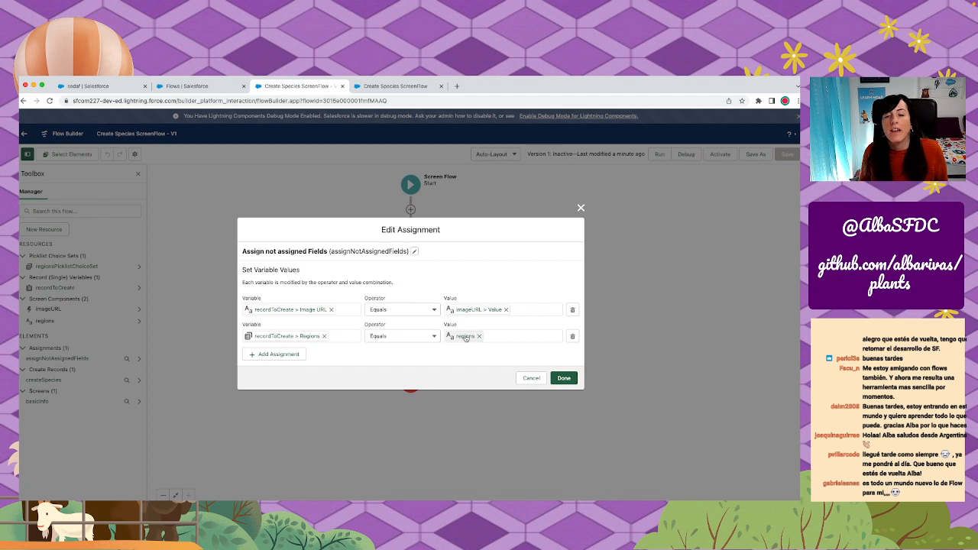
Reselect the regions screen component as the value for recordToCreate > Regions in the assignment, and save the flow.
click(479, 336)
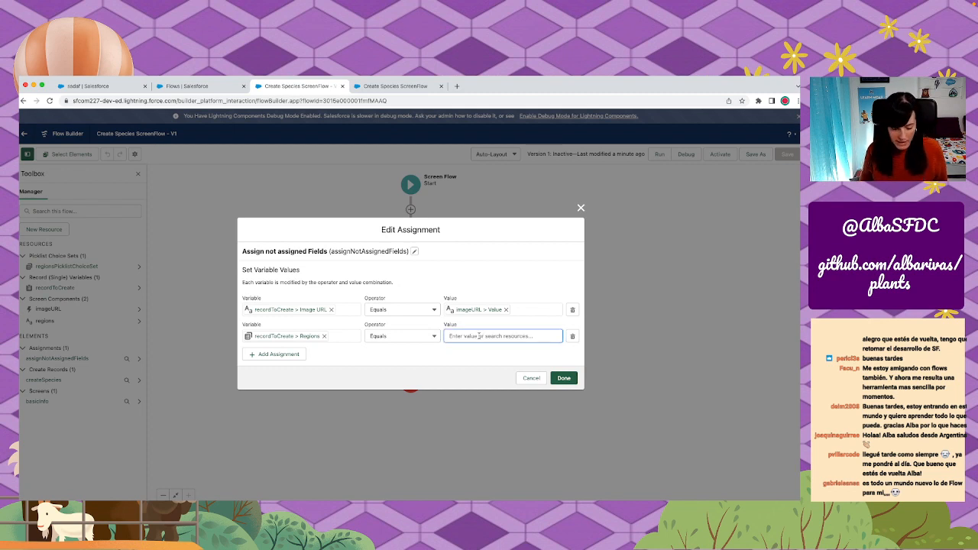
text(regions)
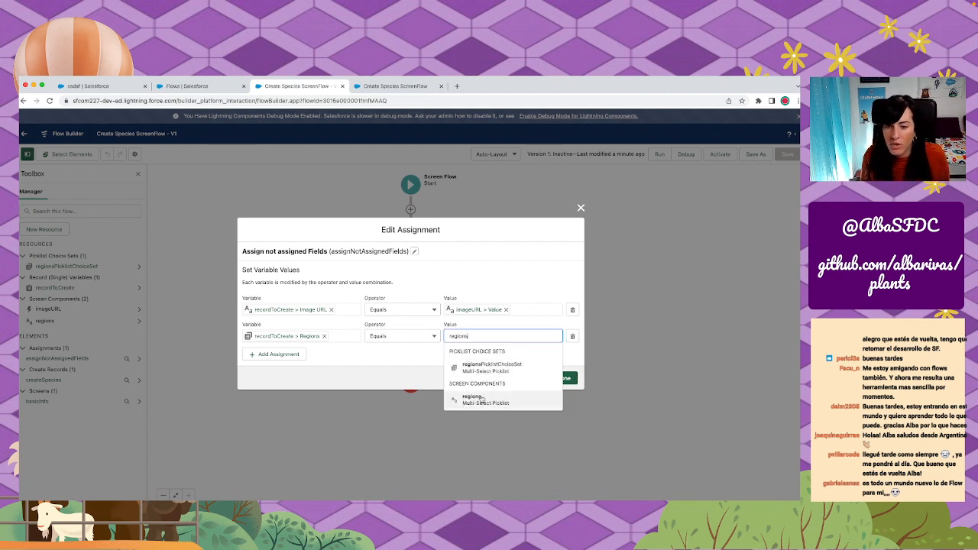
click(483, 400)
click(564, 380)
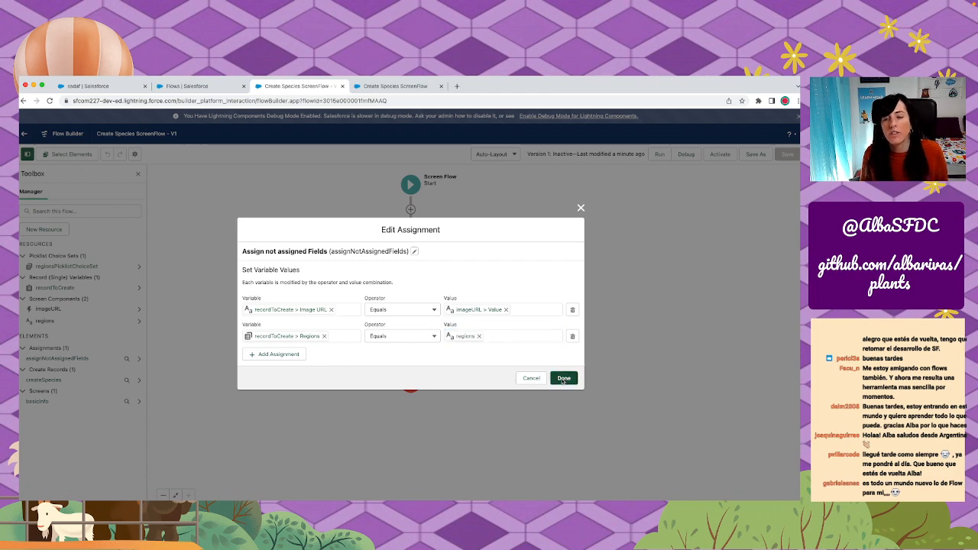
key(super+s)
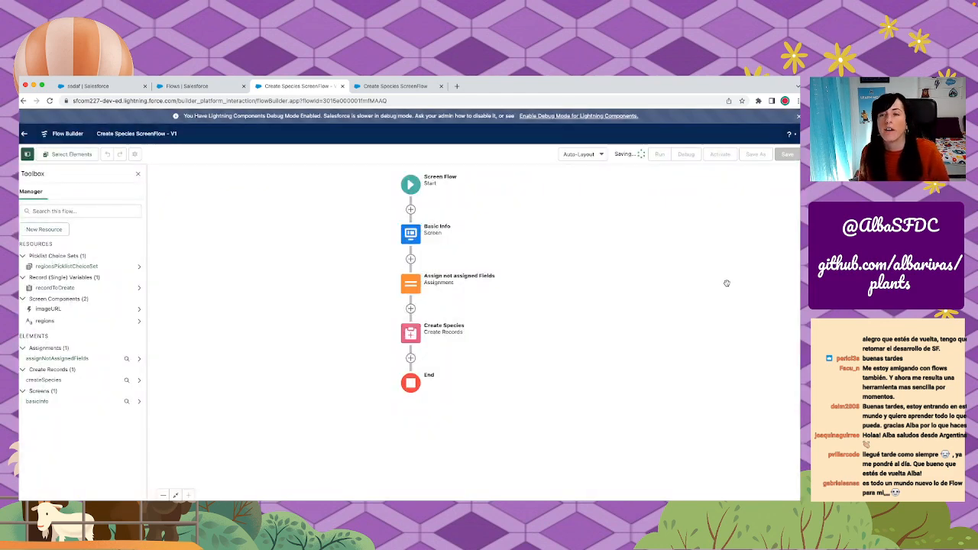
Start a new debug run of the saved flow and close the previous debug tab.
click(688, 155)
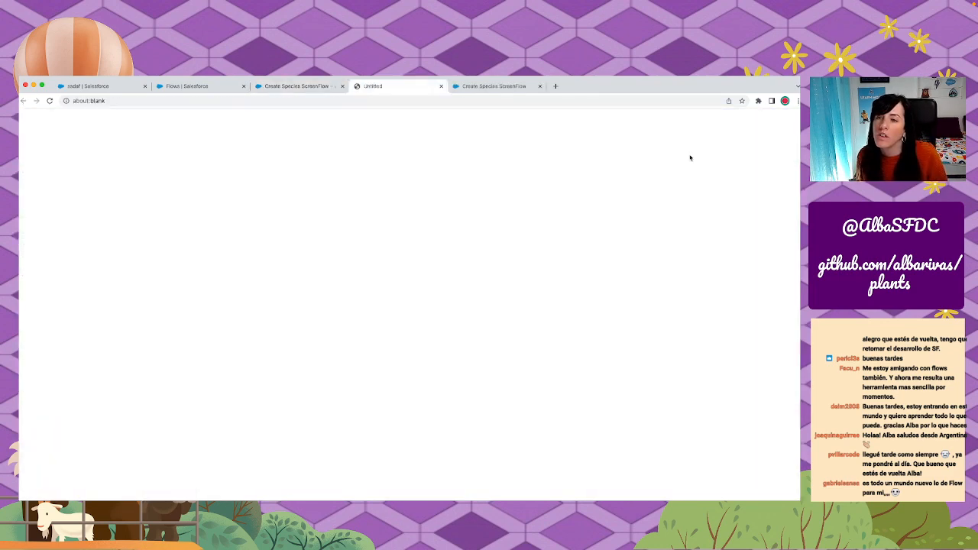
click(539, 86)
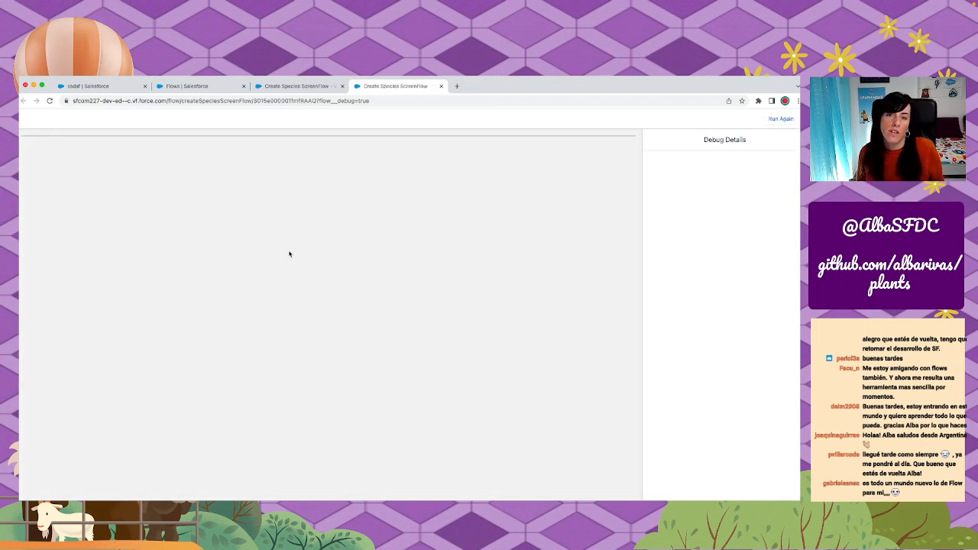
click(523, 365)
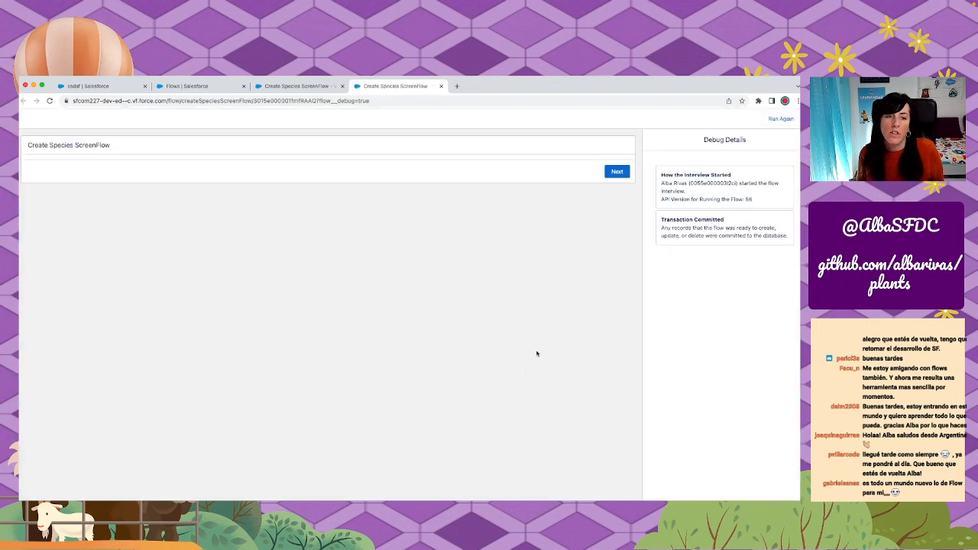
Choose the regions Central America, South America and Europe, name the species rturuyyu, and submit the flow screen.
drag(83, 277, 82, 306)
click(89, 174)
text(sdsdf)
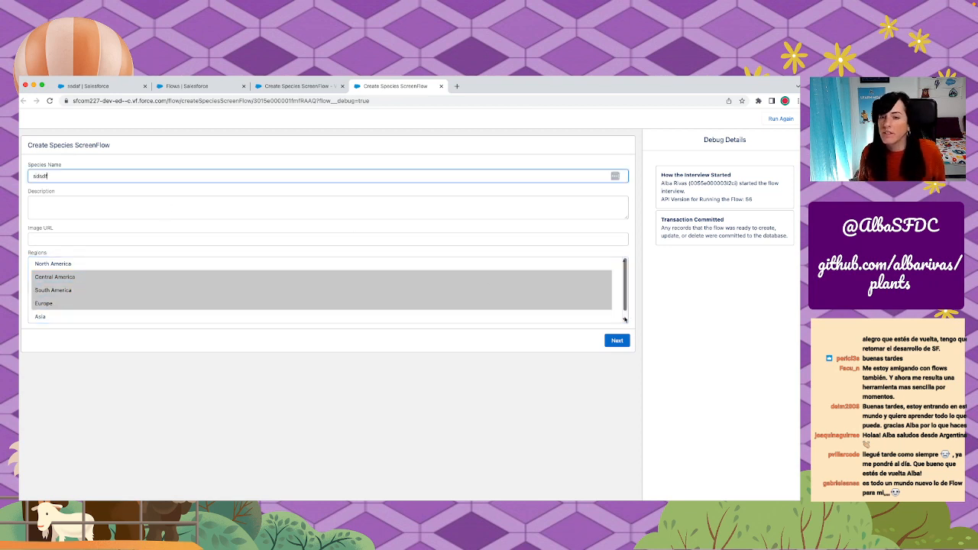
key(super+a)
text(rturuyyu)
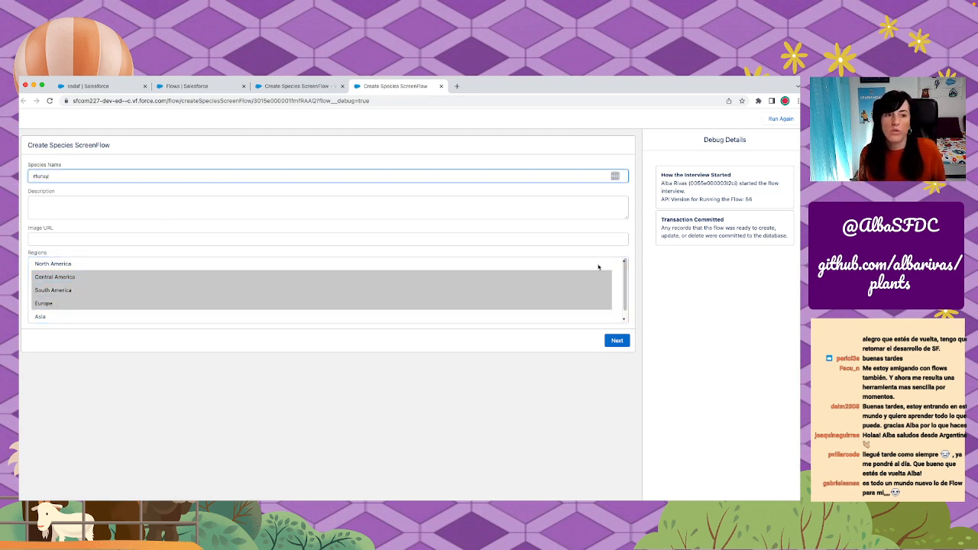
click(615, 342)
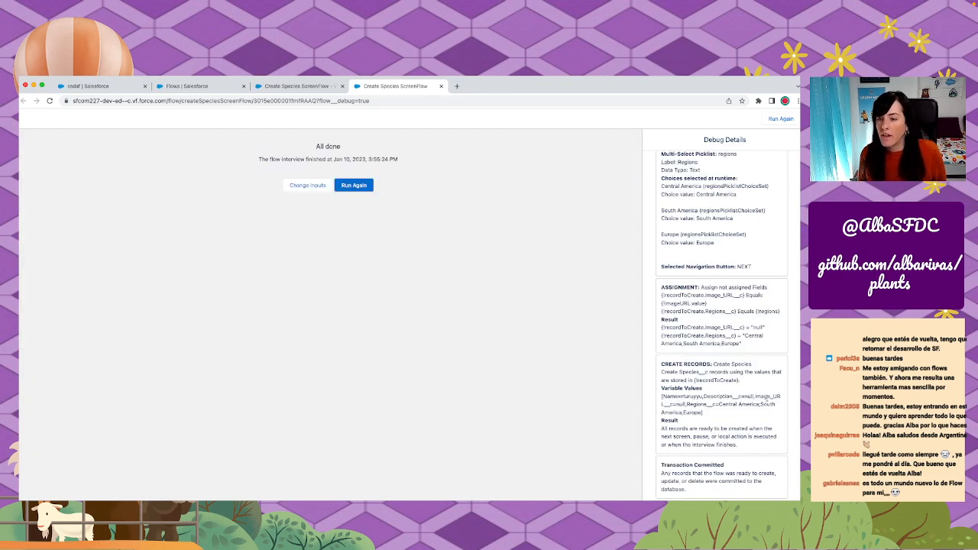
Check the Create Records variable values in the debug details, and the Regions field of the rturuyyu record in My Plants App.
drag(714, 421, 662, 396)
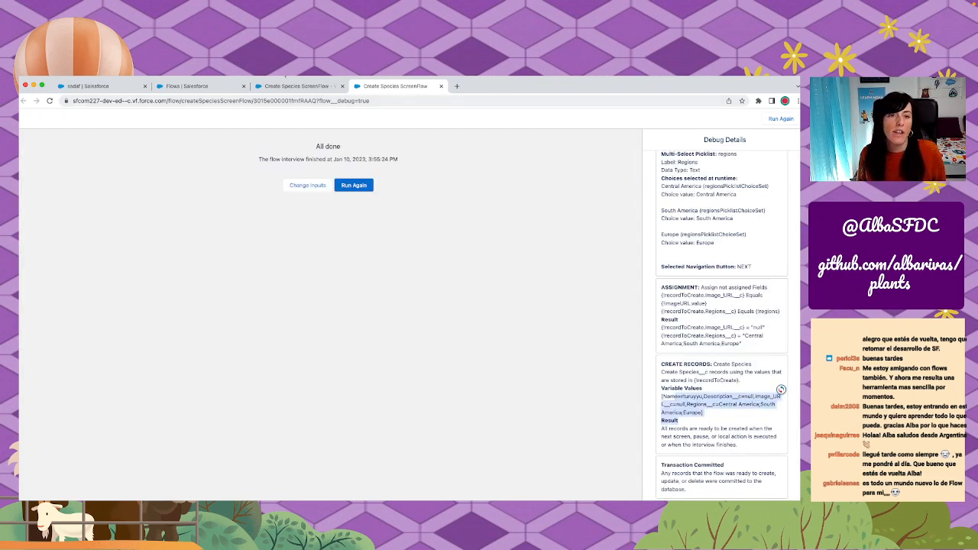
click(296, 85)
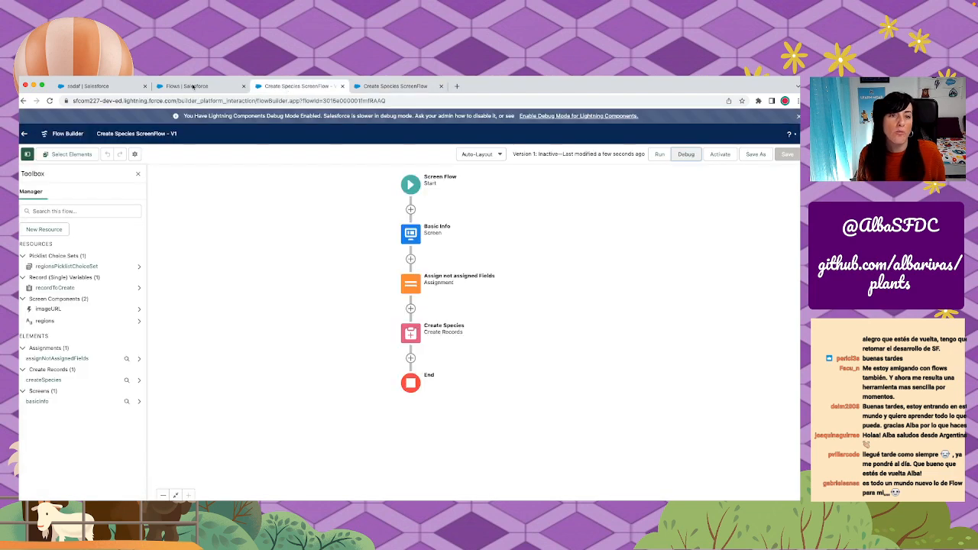
click(106, 86)
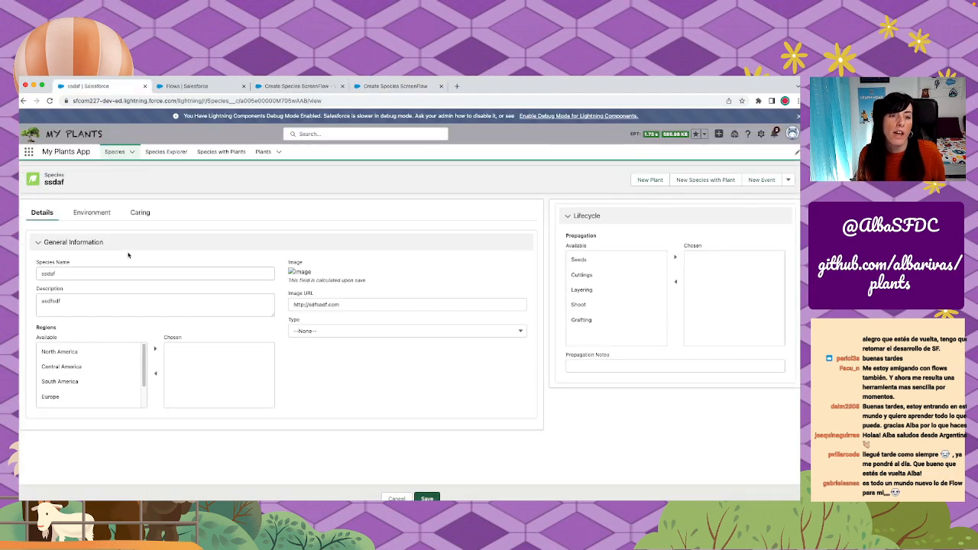
click(114, 152)
click(74, 228)
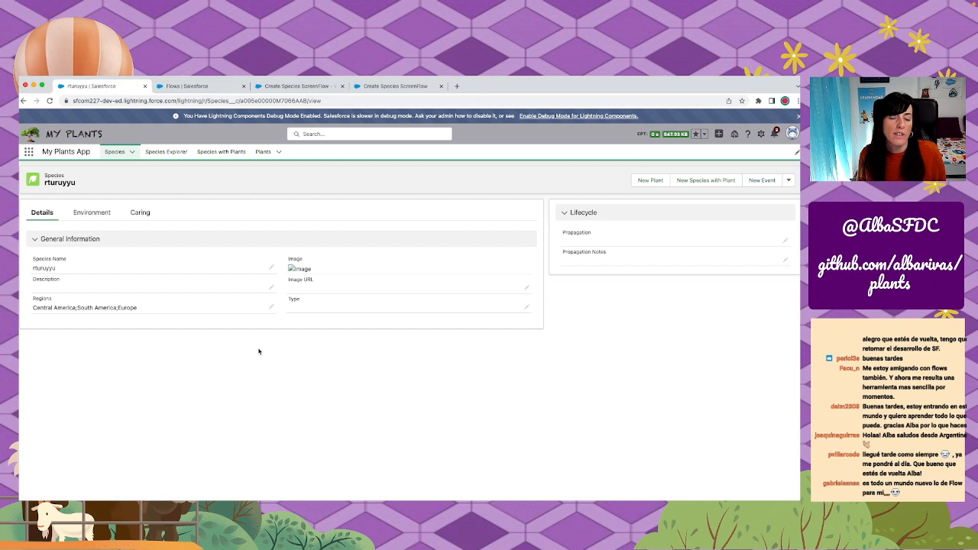
mouse_move(149, 310)
mouse_down()
mouse_move(31, 302)
mouse_move(139, 309)
mouse_up()
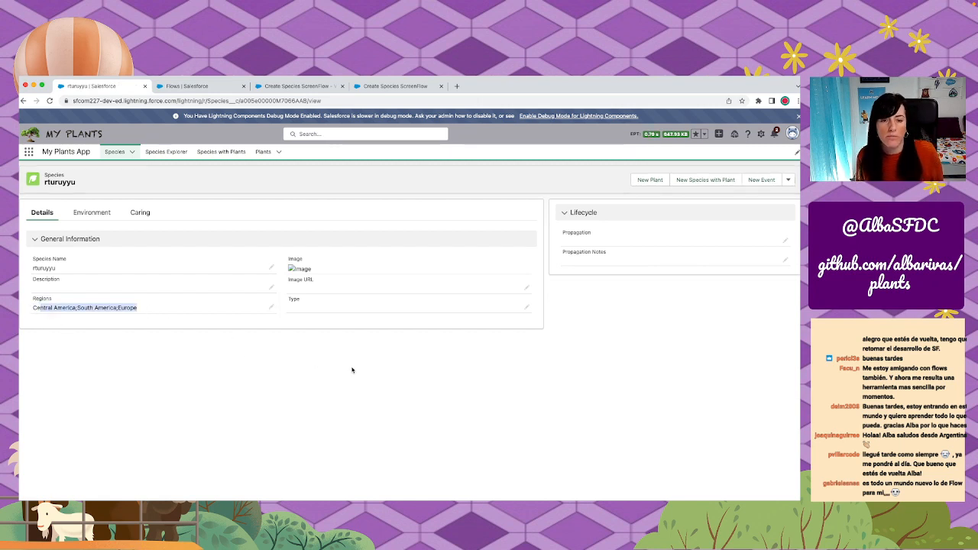
Return to the flow and add a Decision element between the Basic Info screen and the Assign not assigned Fields assignment.
click(411, 88)
click(309, 91)
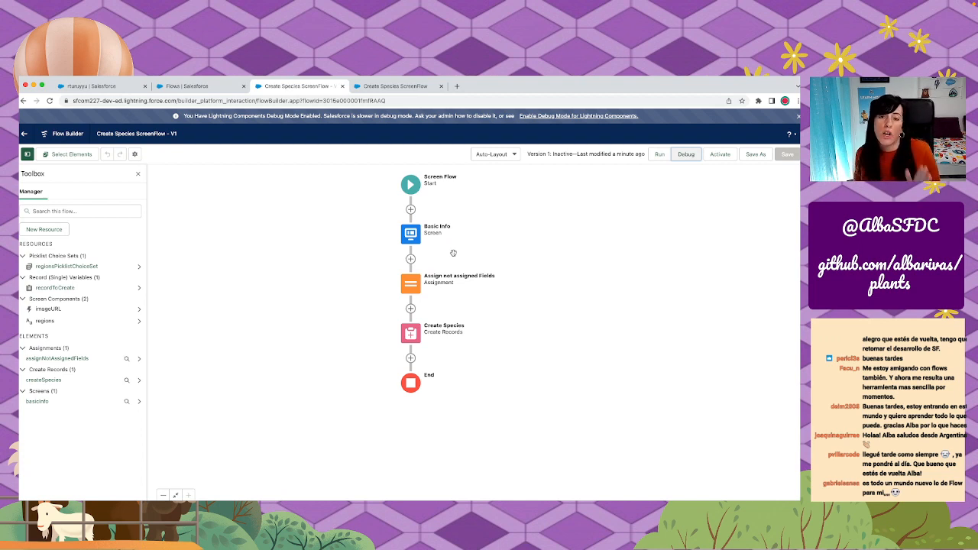
click(410, 259)
scroll(414, 362, down, 2)
scroll(426, 389, down, 1)
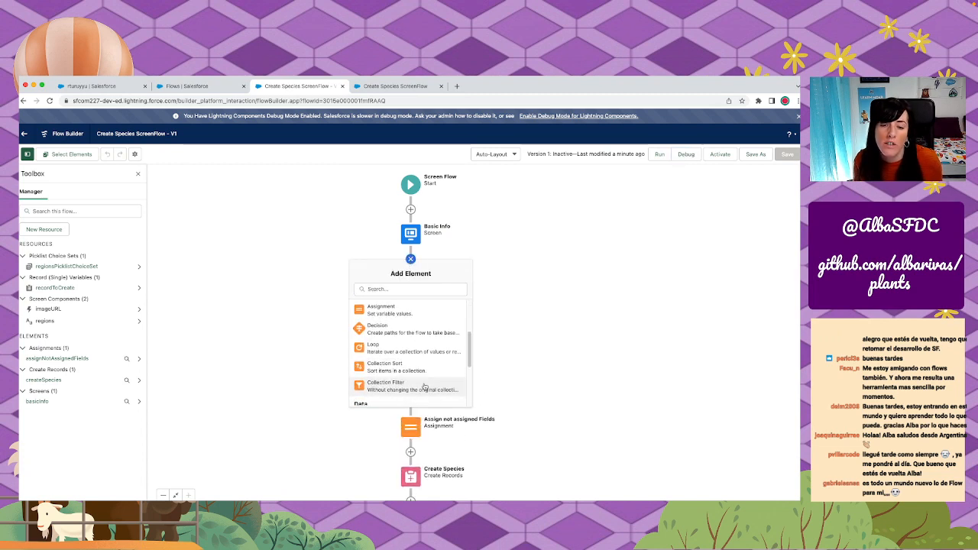
click(417, 337)
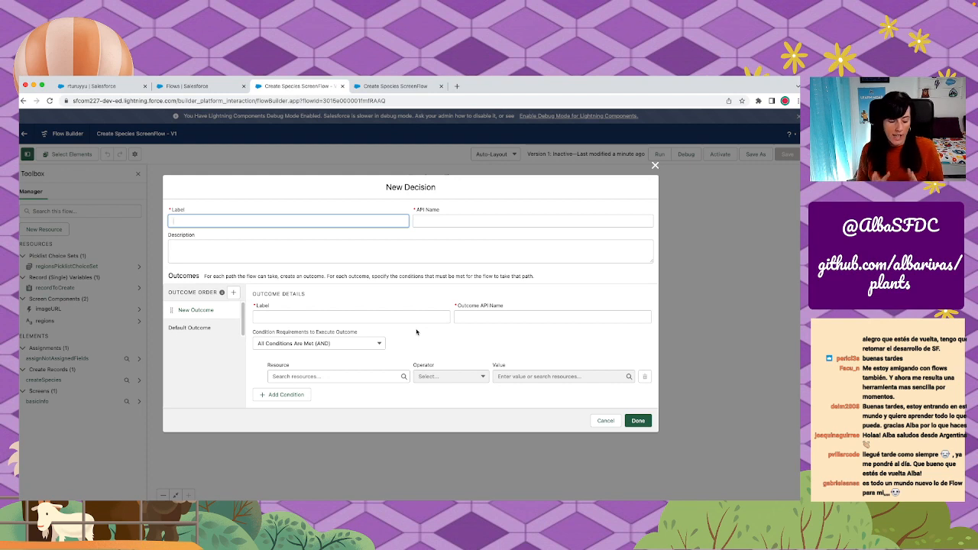
Label the new decision Wizard Selection, with the API name wizardSelection and an empty description.
text(Wizard Selection)
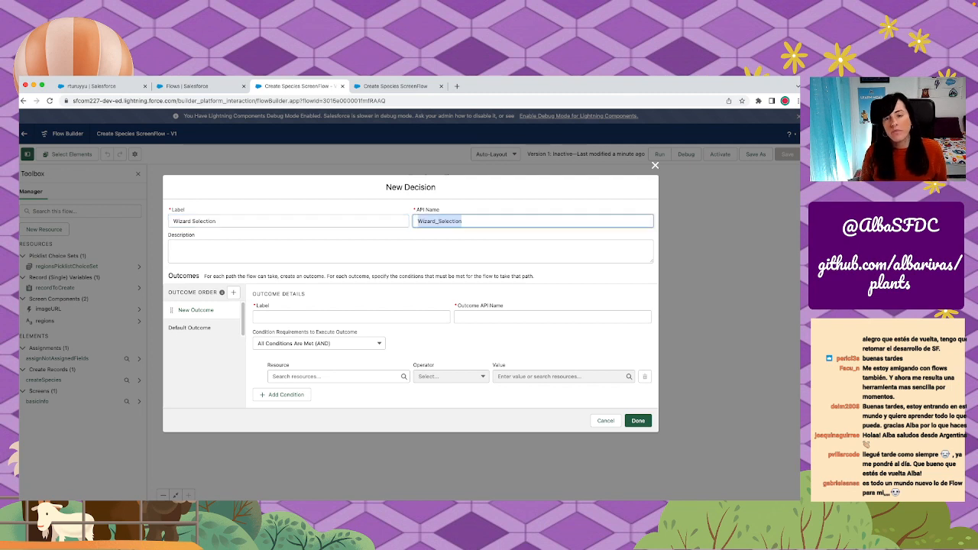
click(422, 220)
key(BackSpace)
text(w)
key(BackSpace)
key(Tab)
key(Tab)
key(Tab)
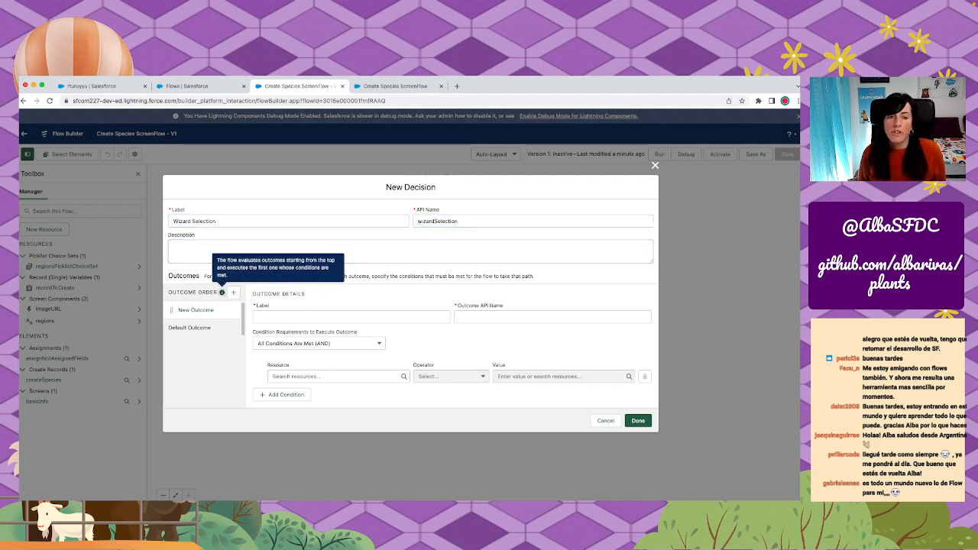
click(316, 246)
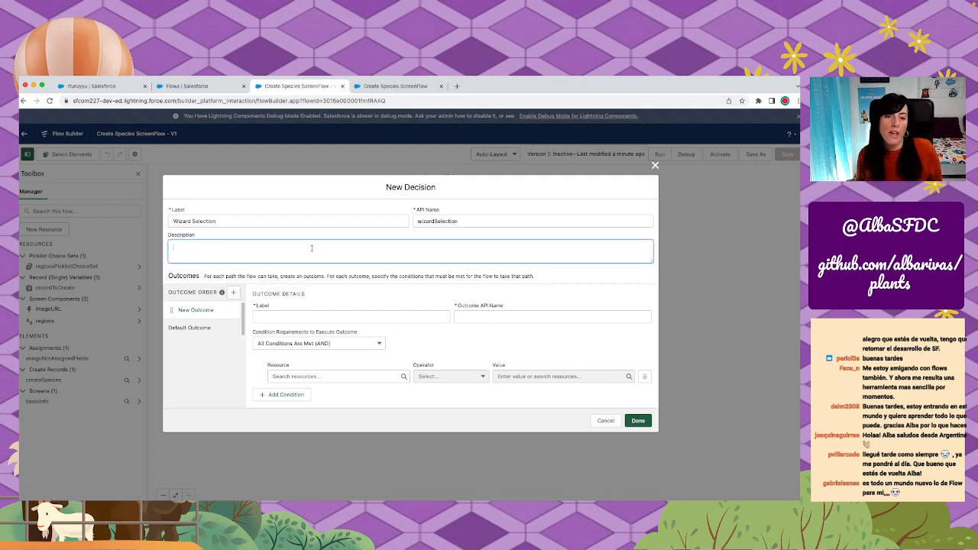
Label the decision's new outcome Short Wizard and set its API name to shortWizardOutcome.
click(332, 320)
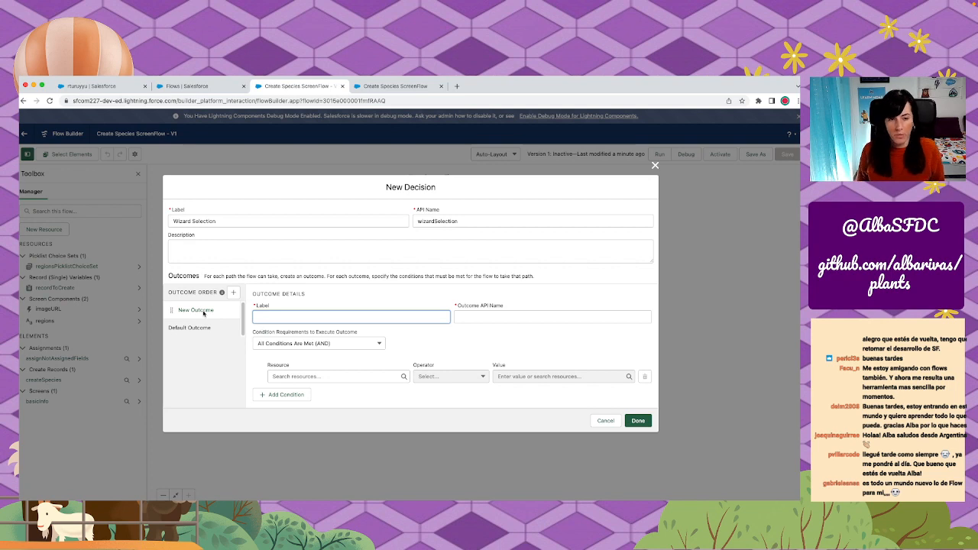
click(203, 312)
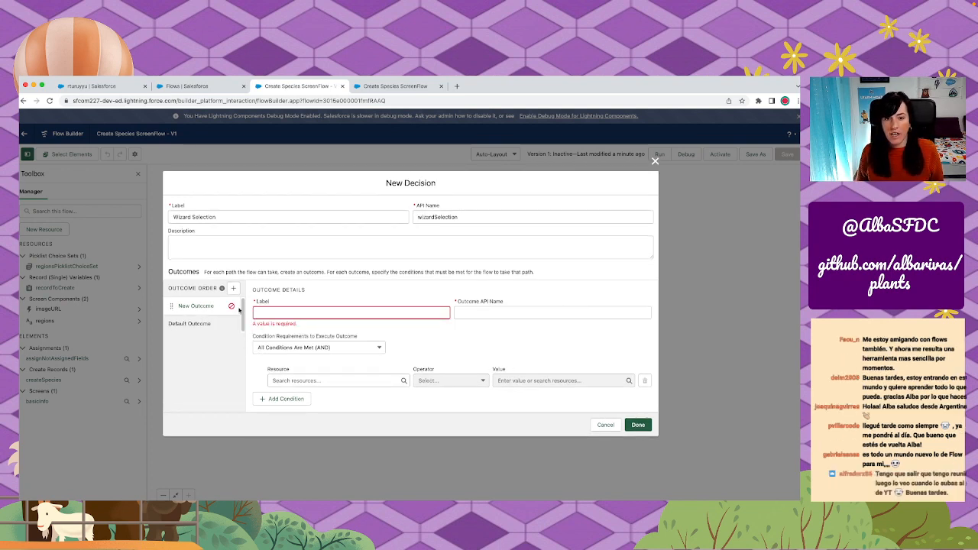
click(276, 312)
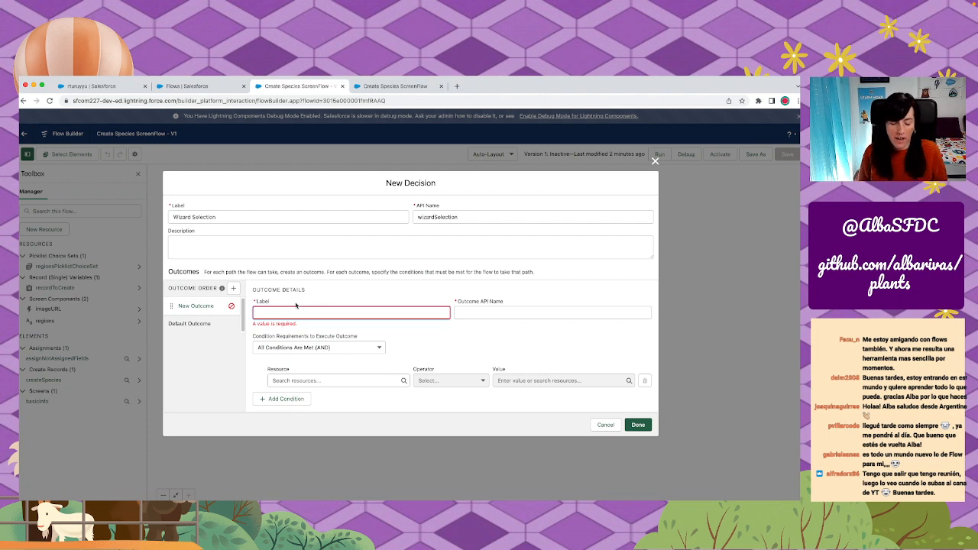
text(Short)
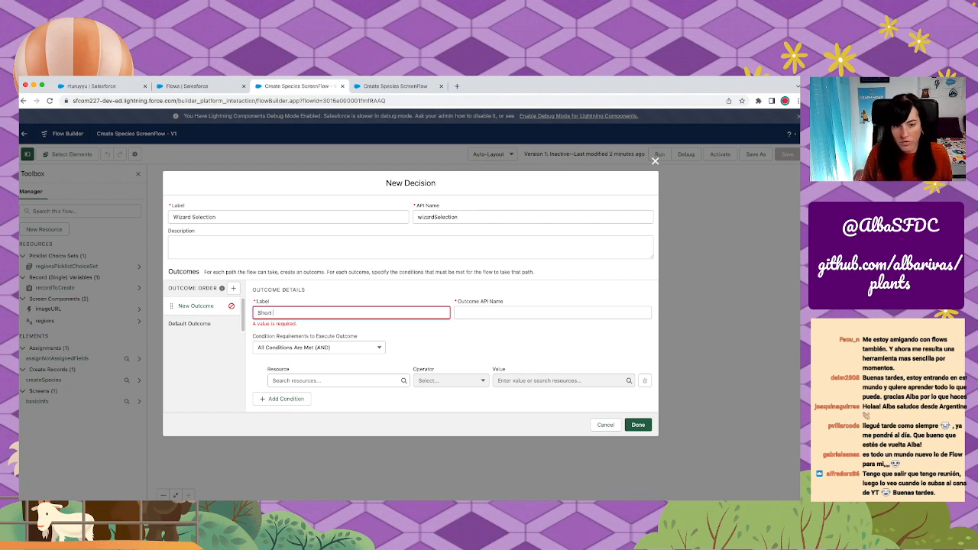
text( Wizard)
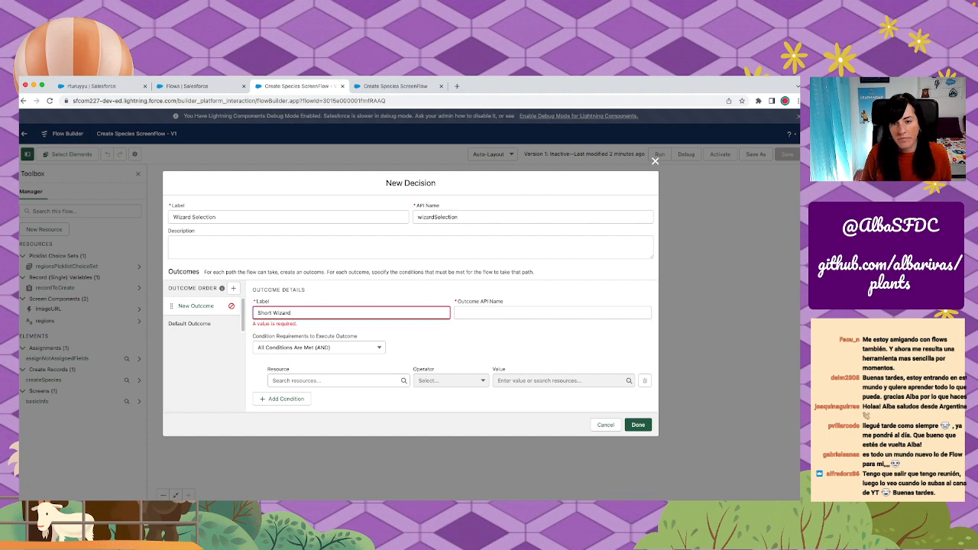
key(Tab)
text(shortWizard)
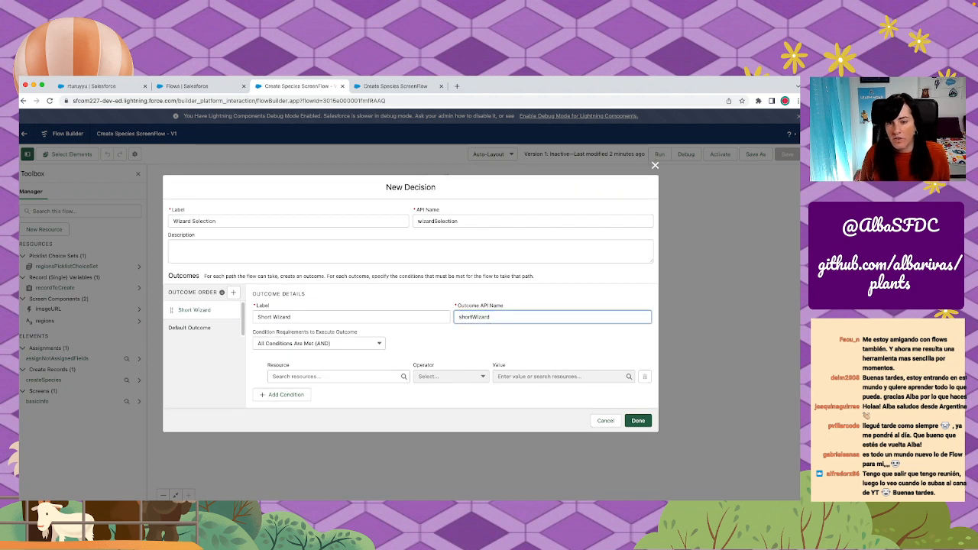
text(Outcome)
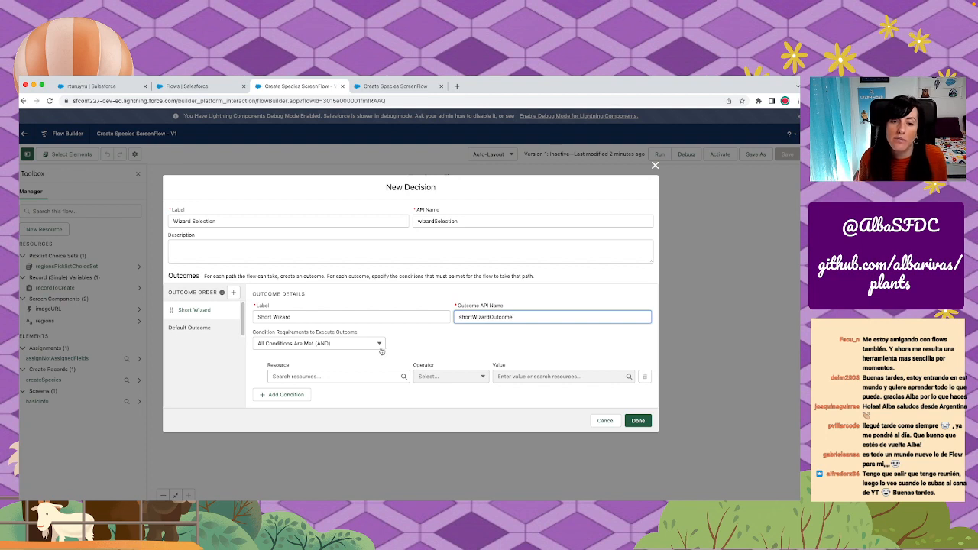
Try Custom Condition Logic Is Met for the Short Wizard outcome, and return the requirement to All Conditions Are Met (AND).
click(319, 345)
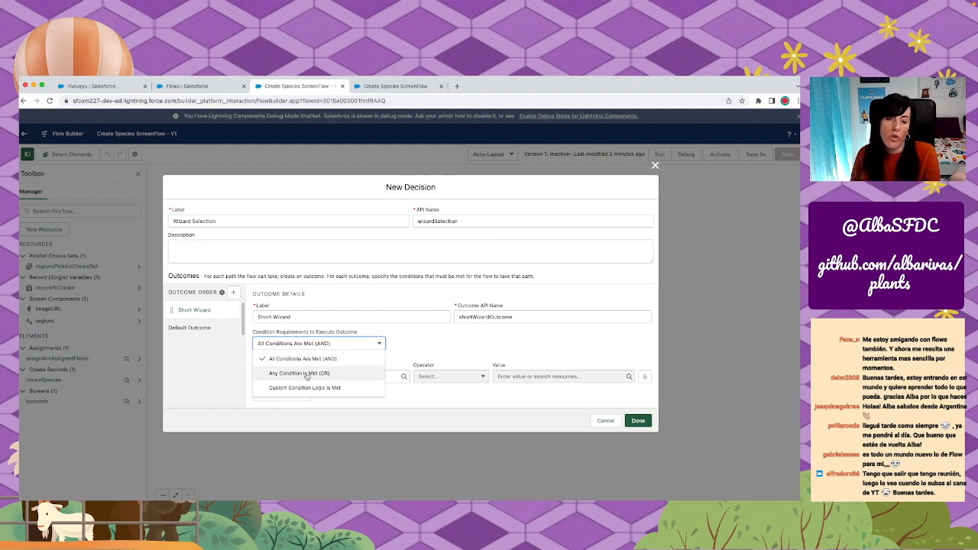
click(309, 388)
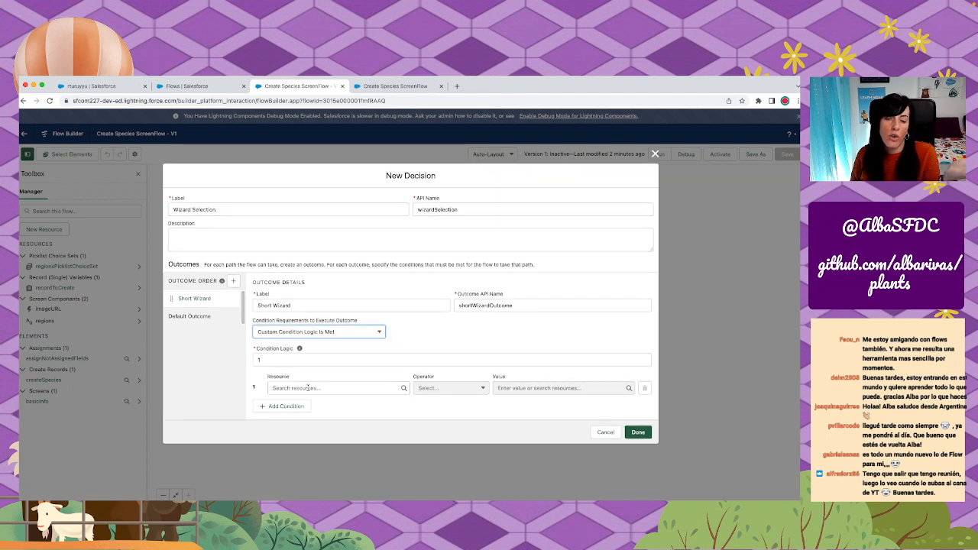
click(333, 333)
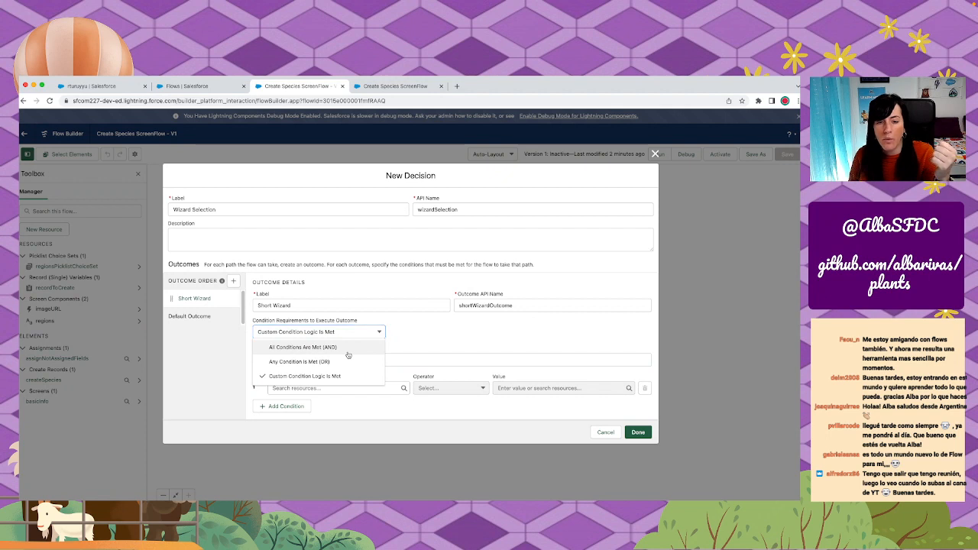
click(336, 346)
click(321, 377)
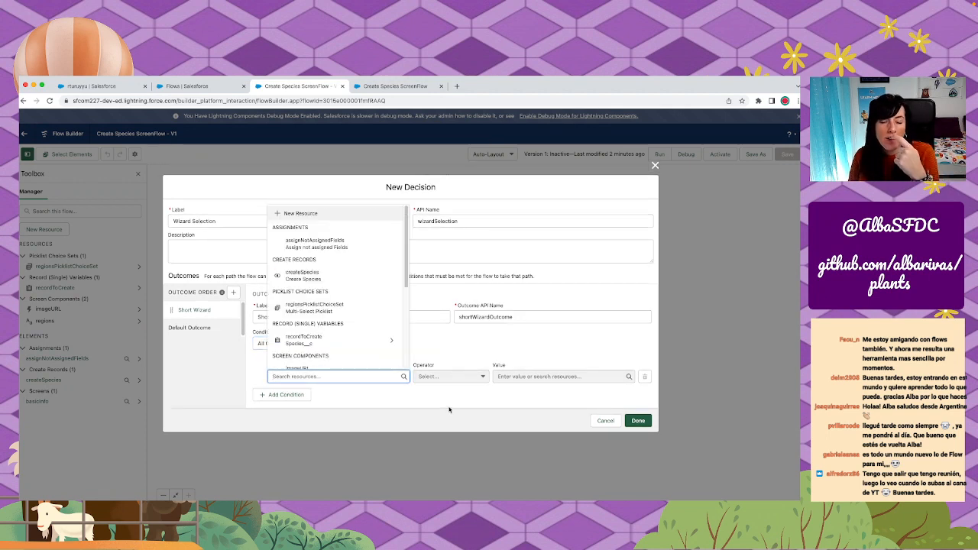
click(448, 349)
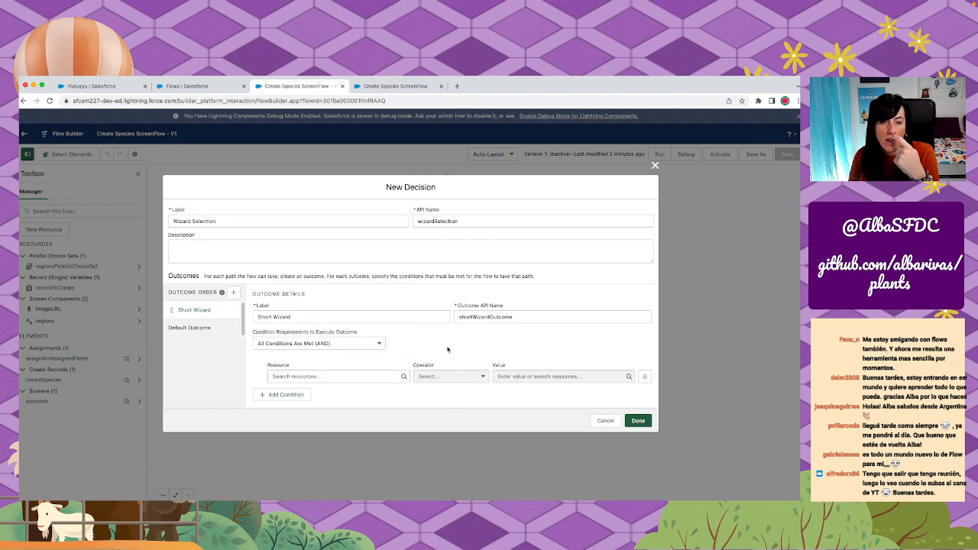
click(385, 376)
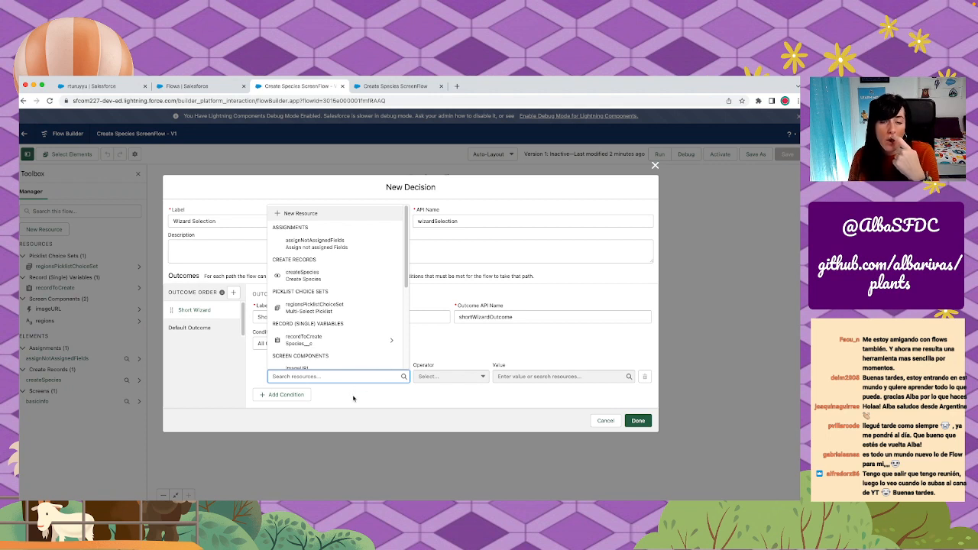
click(353, 398)
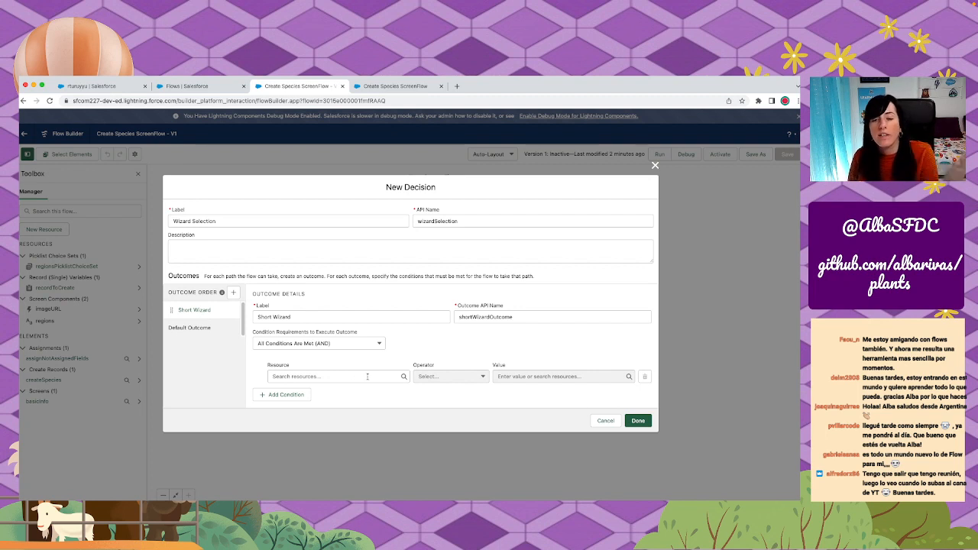
Set the Short Wizard outcome's condition resource to the Name field of recordToCreate.
click(638, 421)
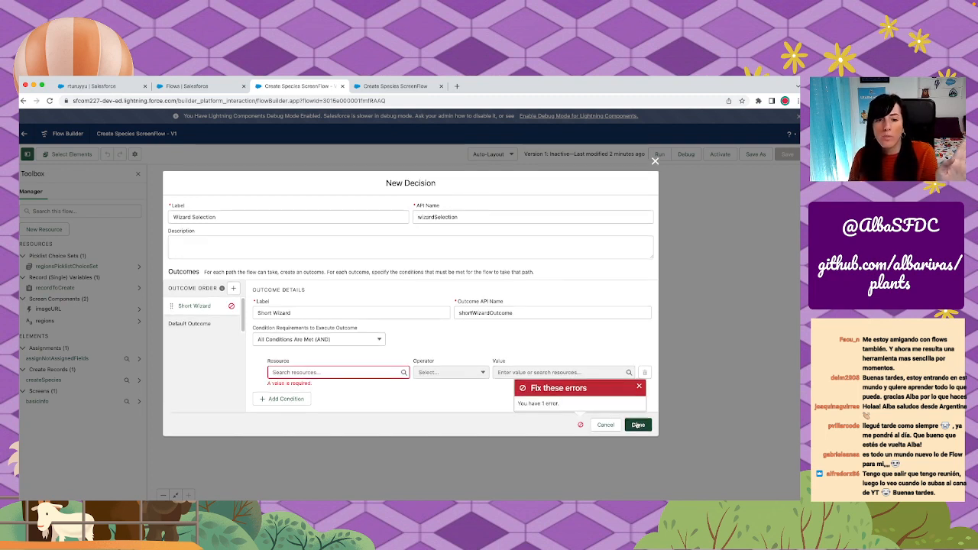
click(331, 371)
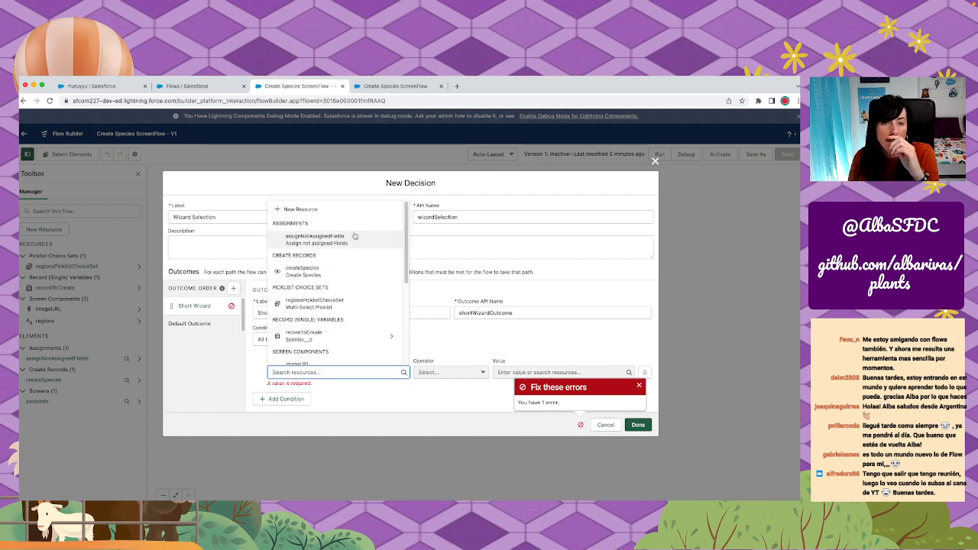
scroll(354, 238, down, 3)
click(344, 283)
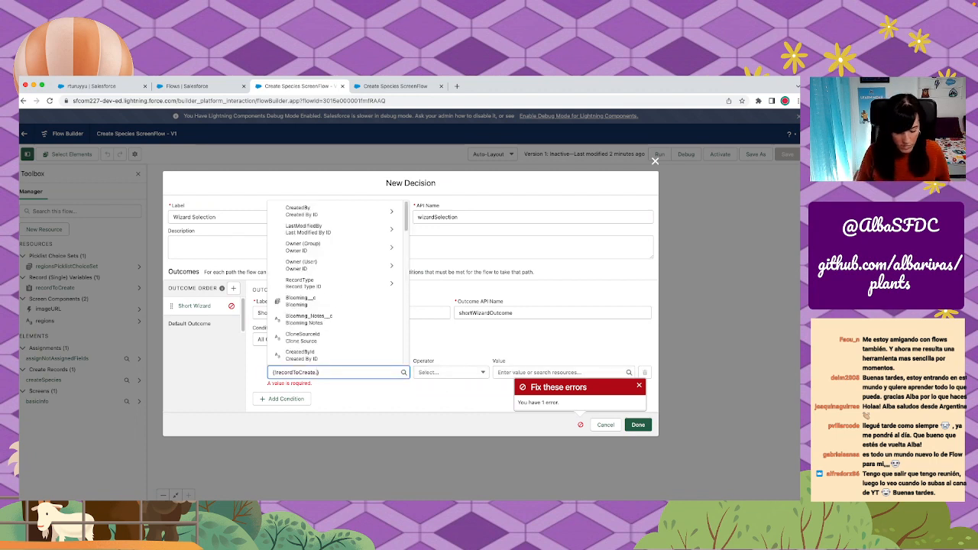
text(Name)
click(369, 355)
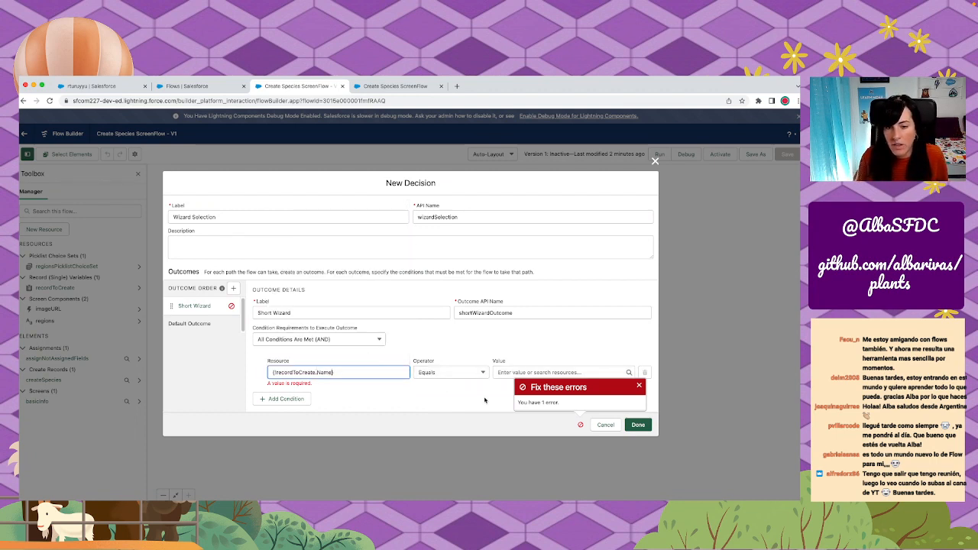
Try placeholder text such as askdjaskjdhs as the condition's value, check the decision's error notice, and clear the value.
click(527, 375)
text(adasdasdas)
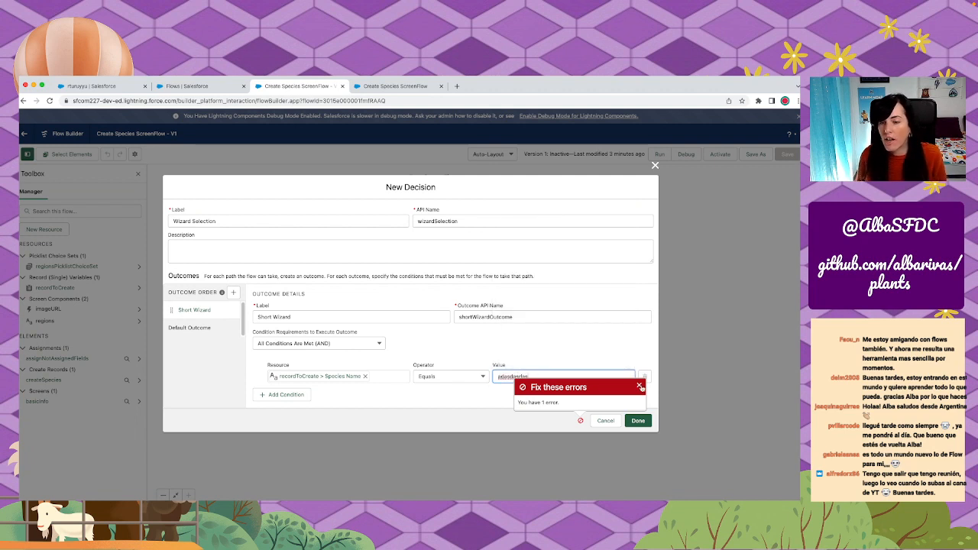
double_click(517, 375)
key(BackSpace)
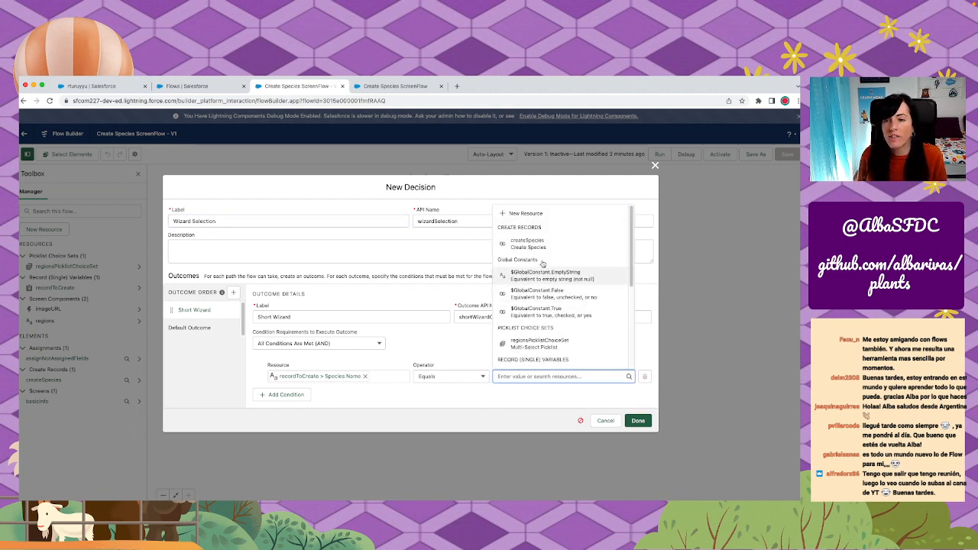
scroll(545, 329, down, 3)
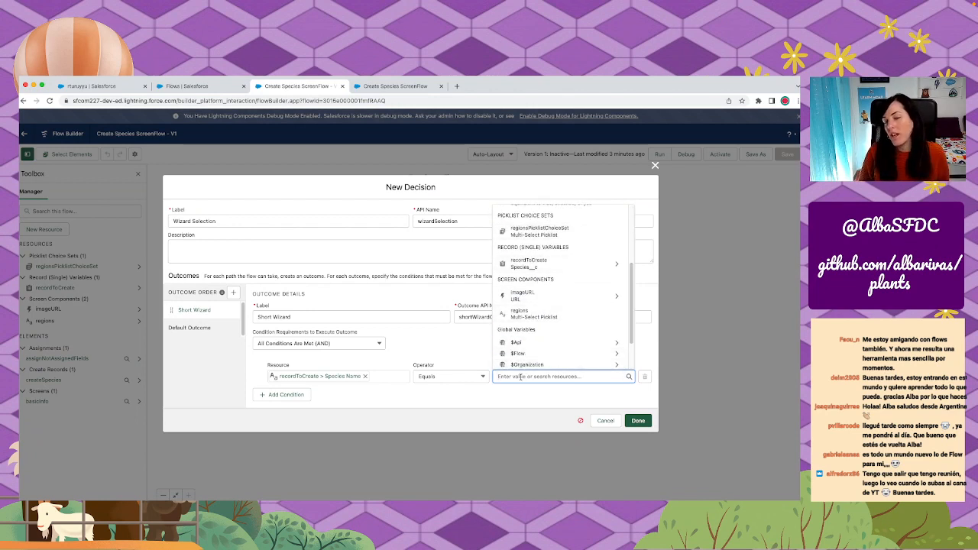
text(askdjaskjdhs)
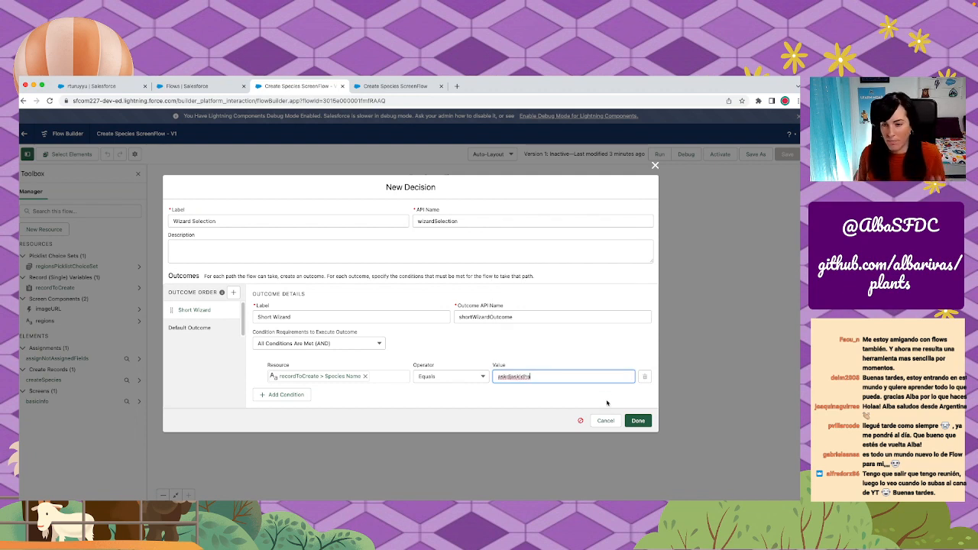
click(561, 418)
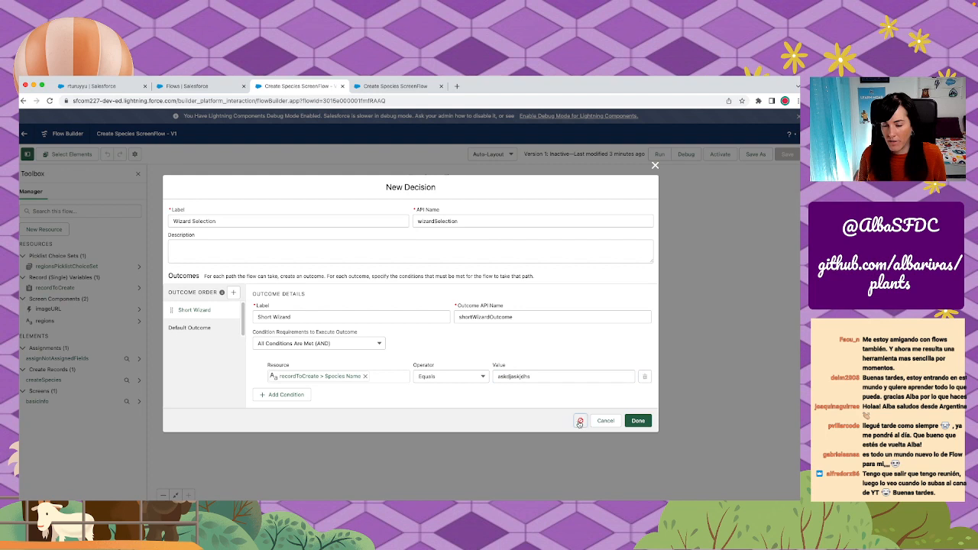
click(580, 420)
click(639, 382)
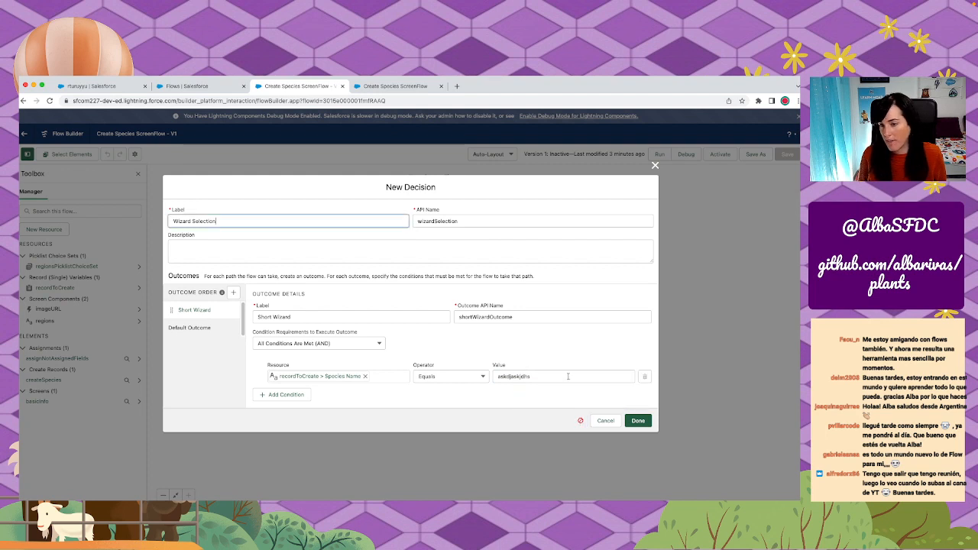
drag(543, 376, 496, 376)
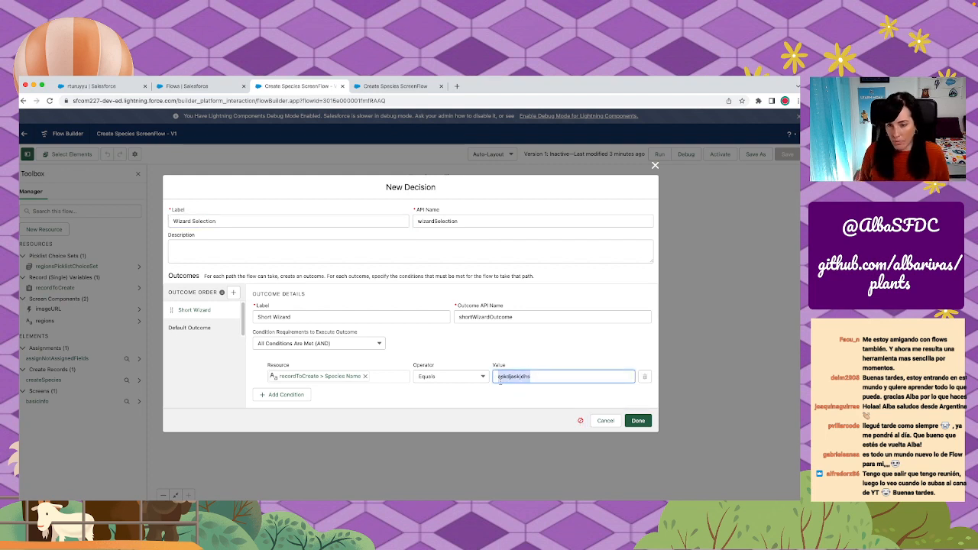
key(BackSpace)
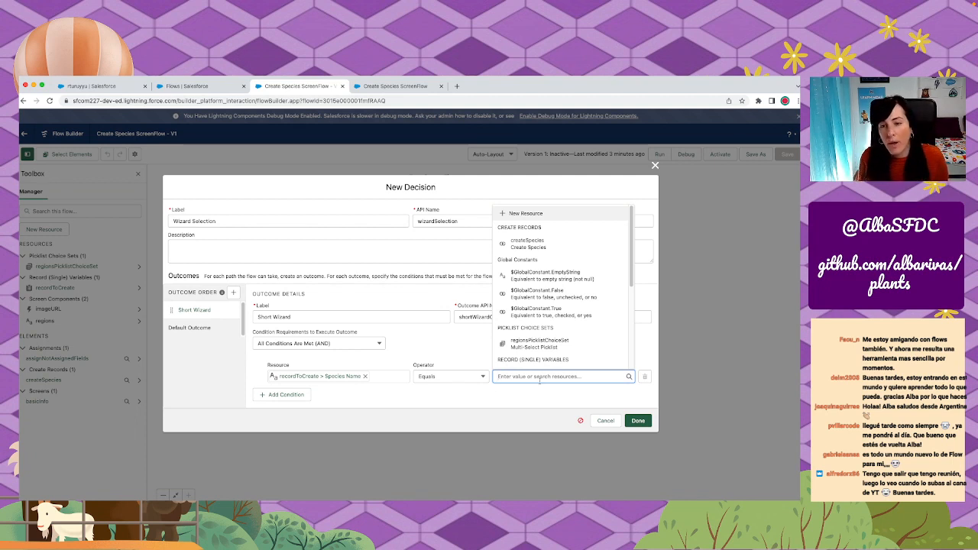
Set the condition's value to $GlobalConstant.False and finish the Wizard Selection decision.
scroll(535, 344, down, 3)
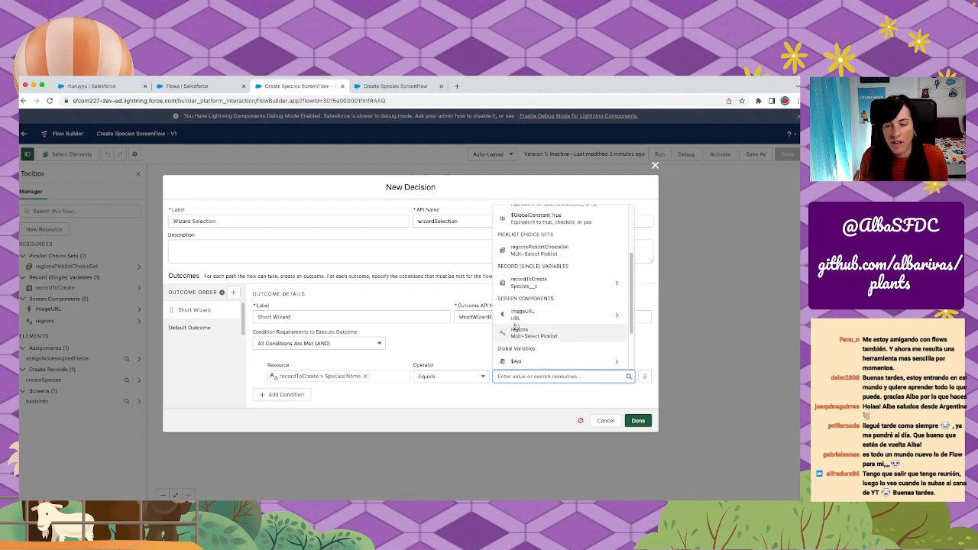
scroll(527, 330, up, 3)
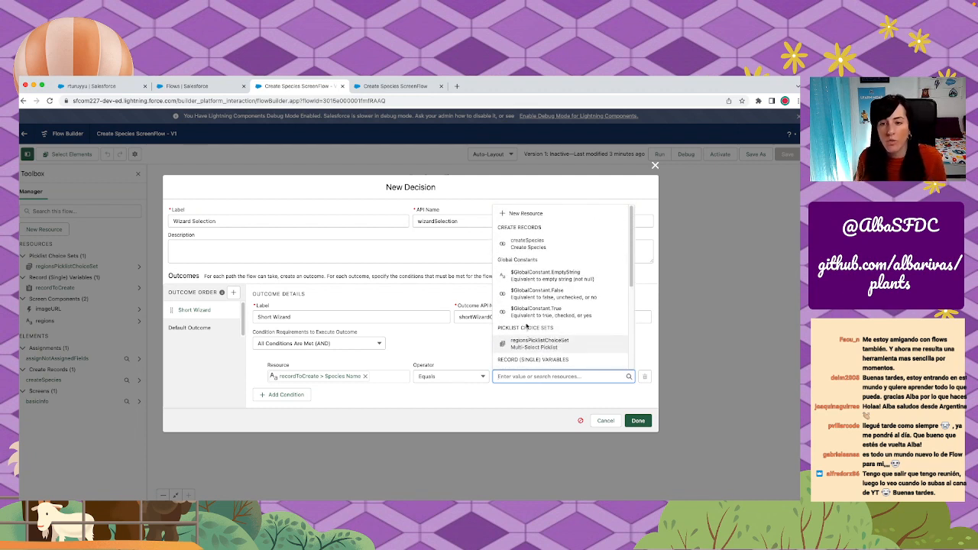
click(591, 298)
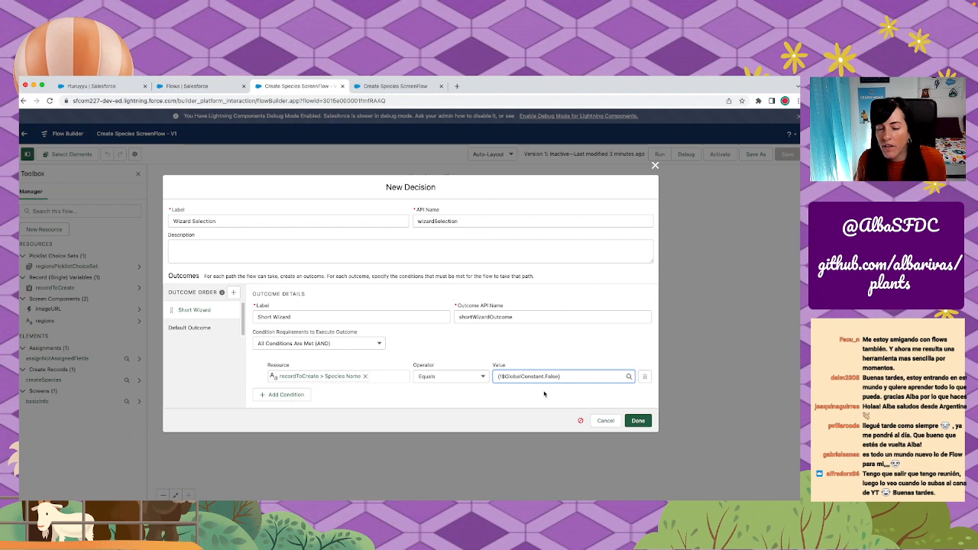
click(638, 421)
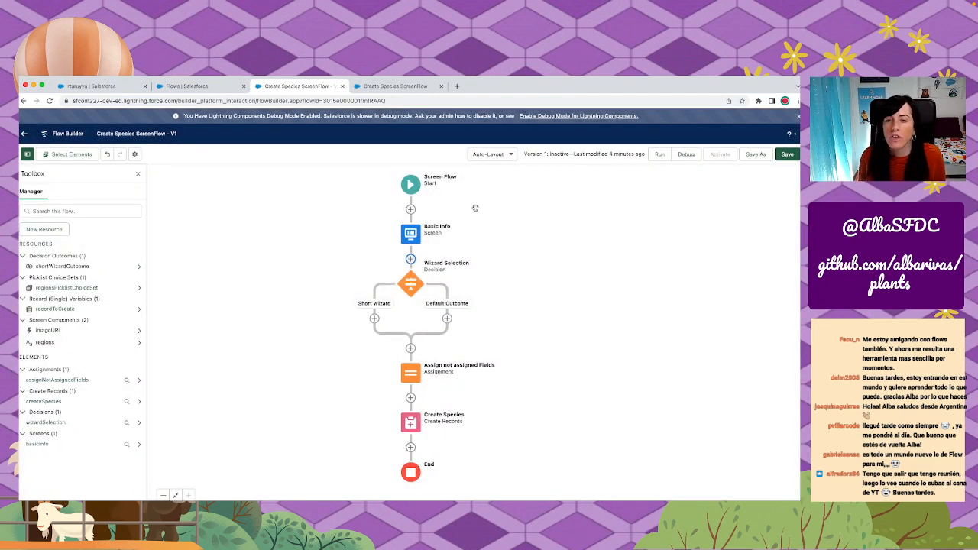
Add a Screen element between Start and Basic Info, labelled Wizard Selection with the API name wizardSelection.
click(411, 208)
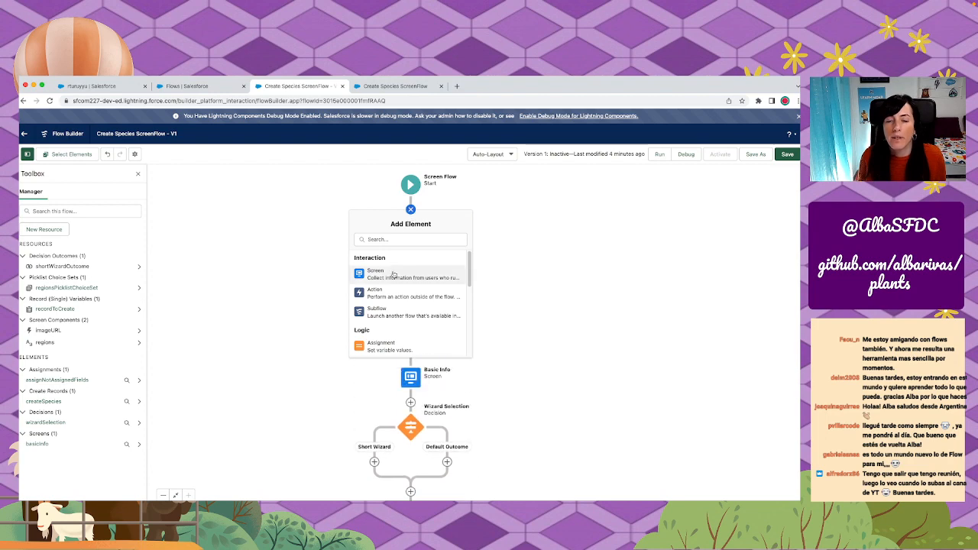
click(395, 274)
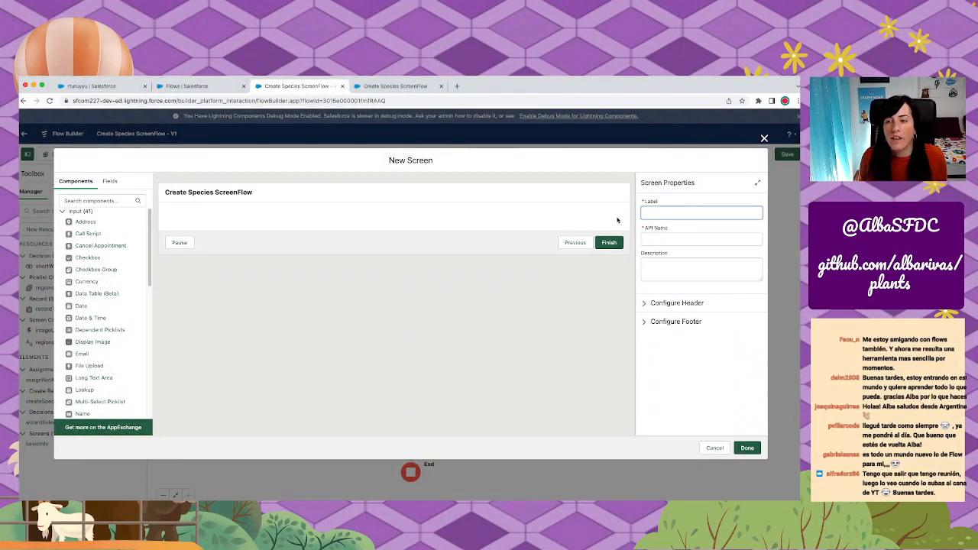
text(Wizard S)
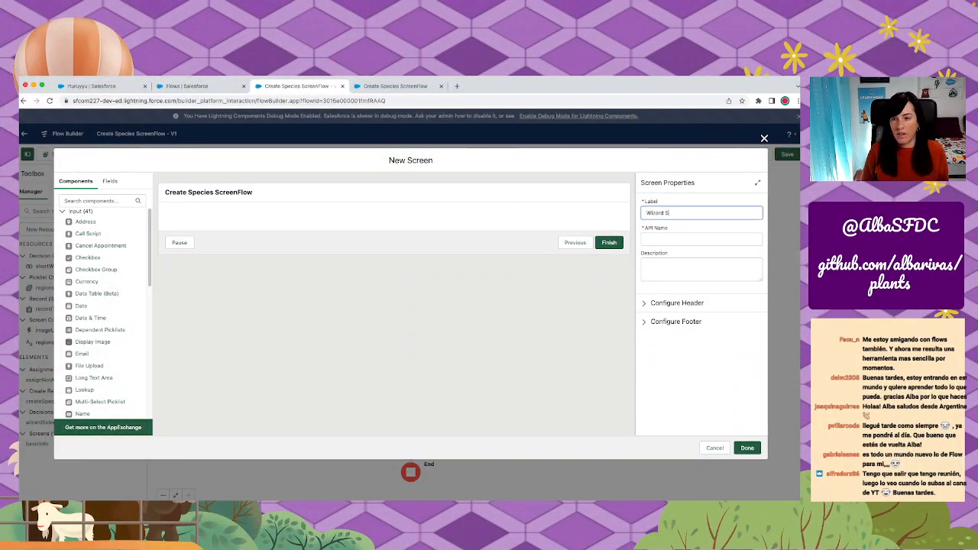
text(election)
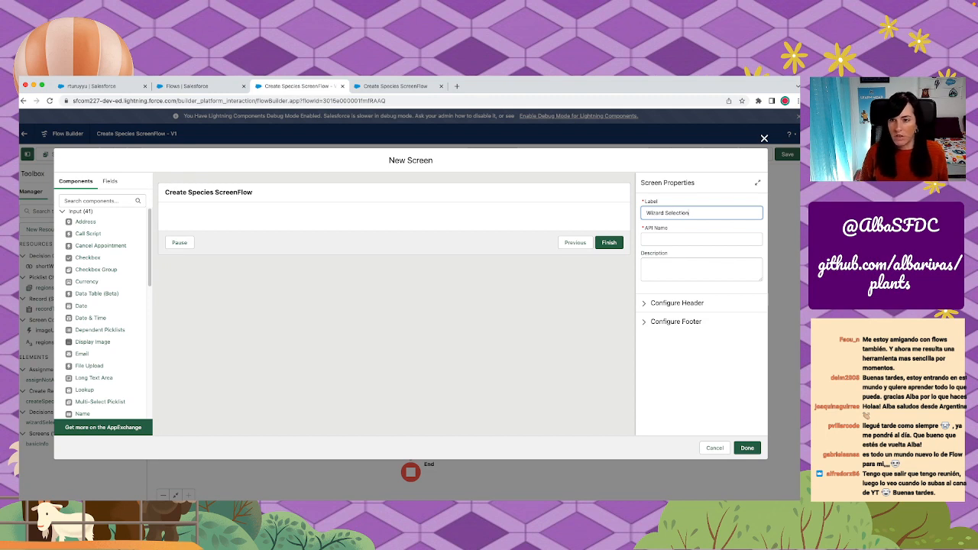
key(Tab)
click(647, 239)
key(BackSpace)
text(w)
key(Right)
key(BackSpace)
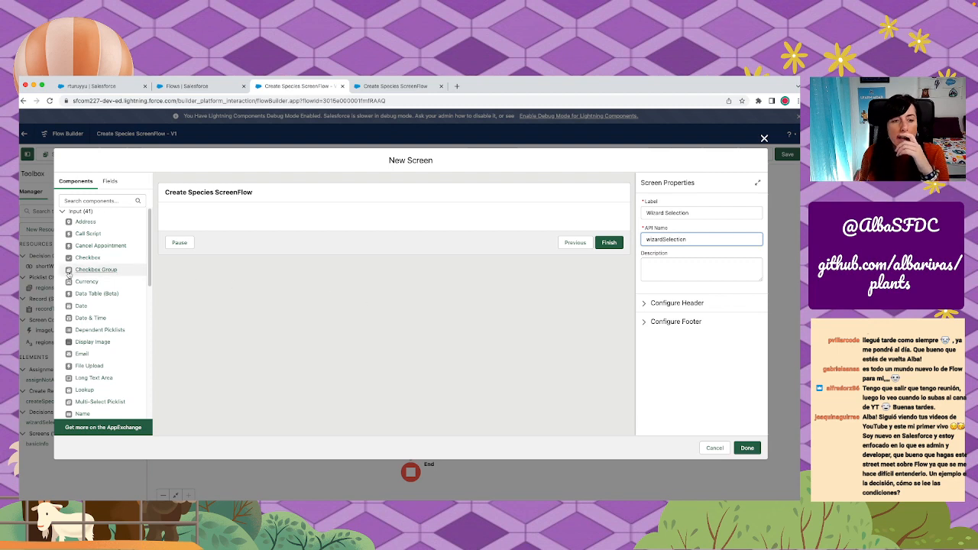
Add a Toggle input component to the new Wizard Selection screen.
scroll(76, 289, down, 3)
scroll(75, 289, down, 3)
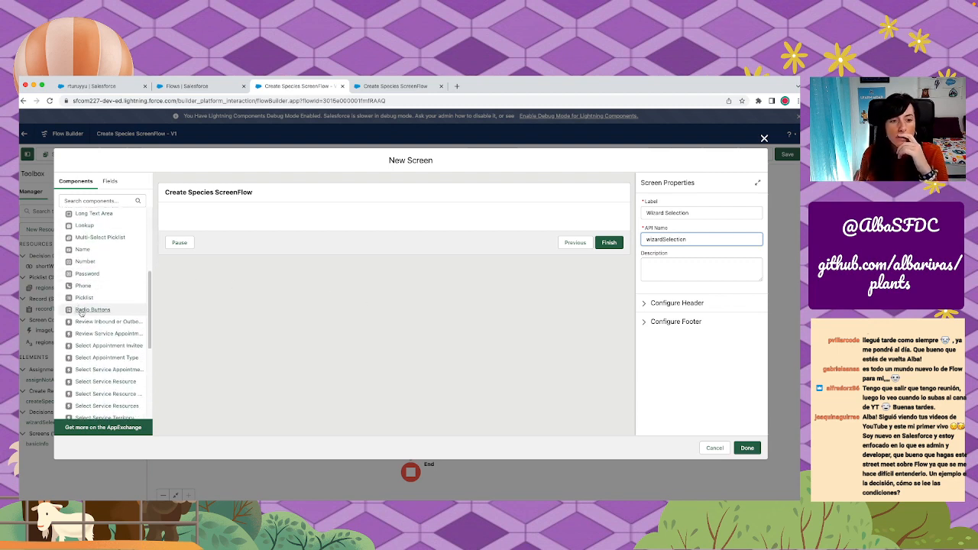
scroll(81, 312, down, 1)
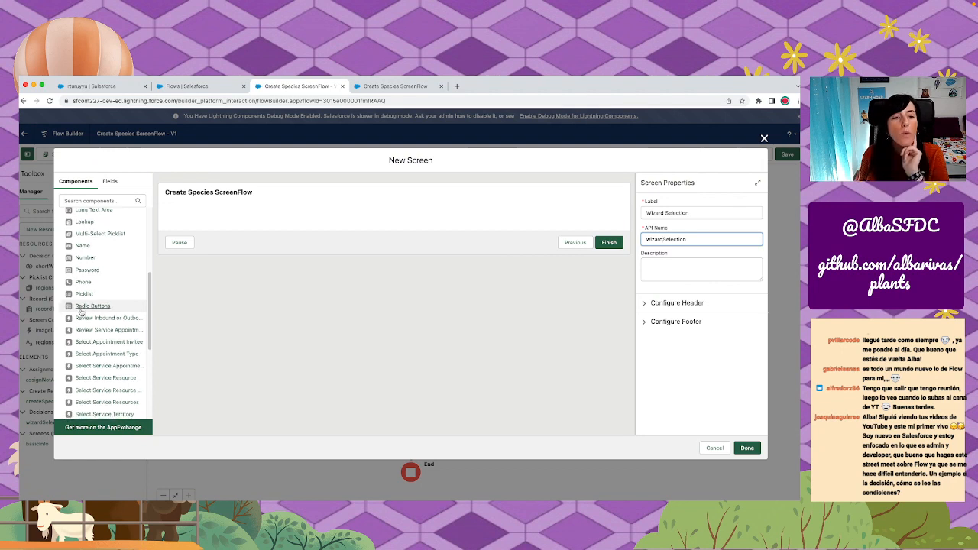
scroll(81, 312, up, 5)
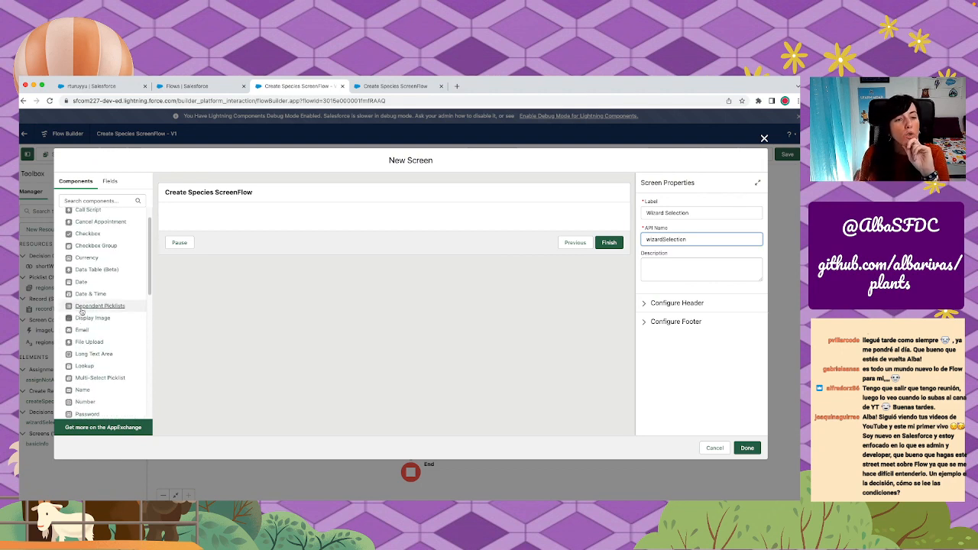
scroll(82, 312, down, 10)
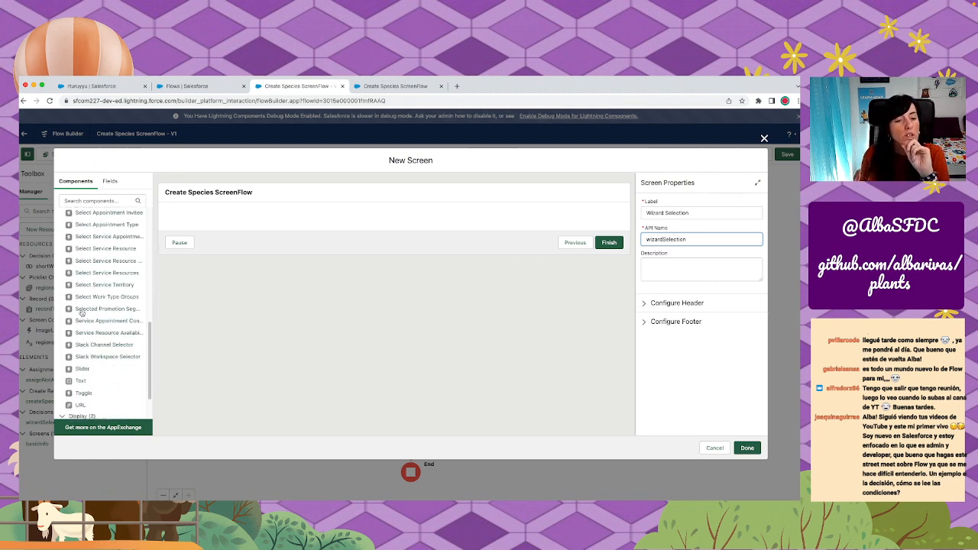
drag(83, 357, 203, 221)
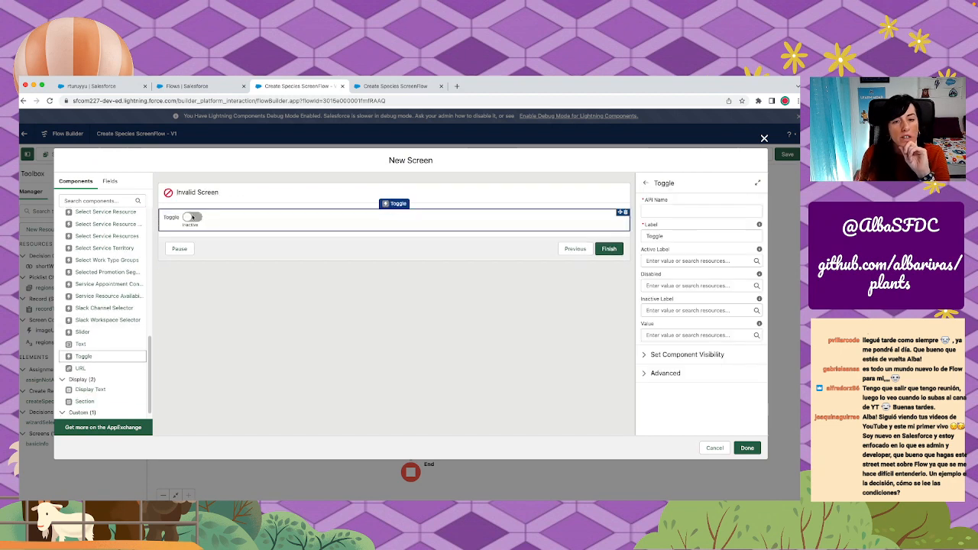
Give the toggle the API name wizardSelectionToggle and the label "Activate to run long wizard with more steps".
click(664, 212)
text(t)
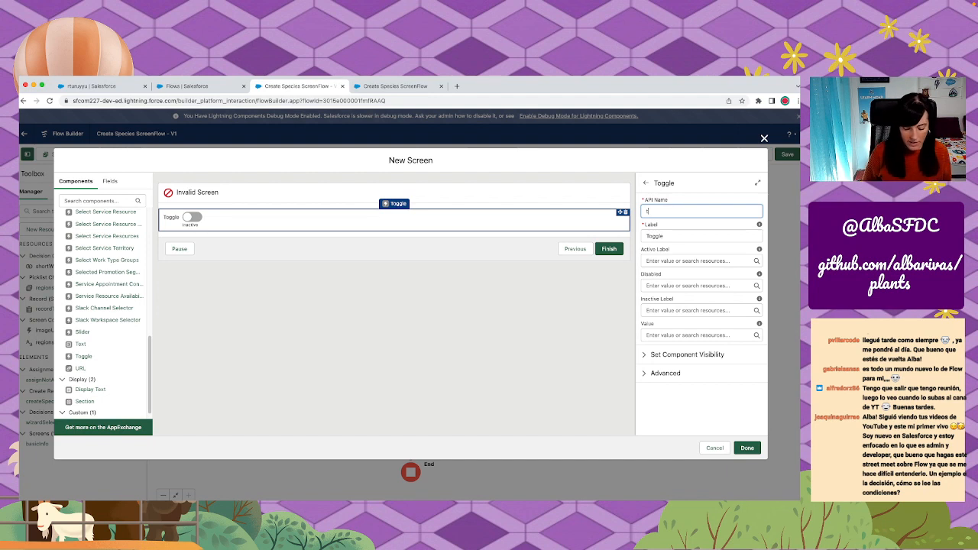
text(wizardSelectionToggle)
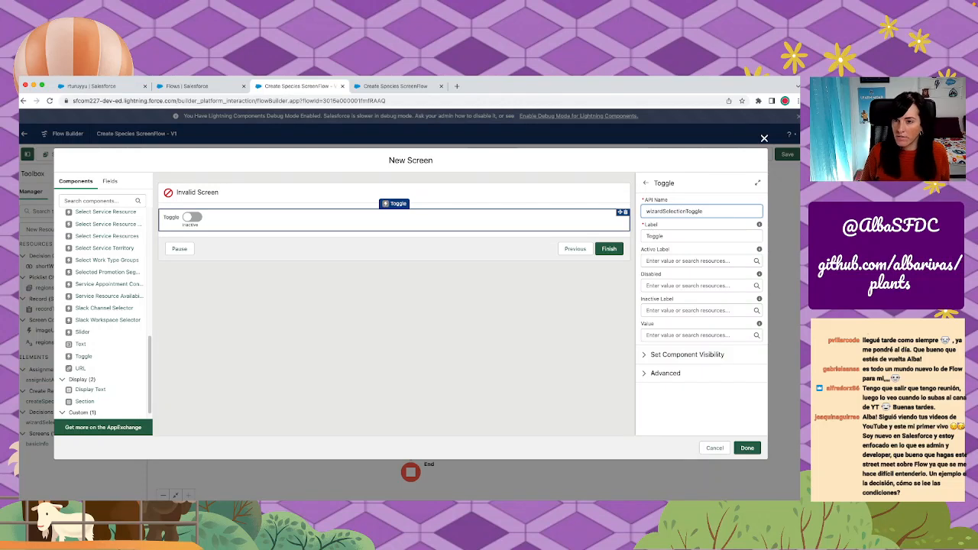
key(Tab)
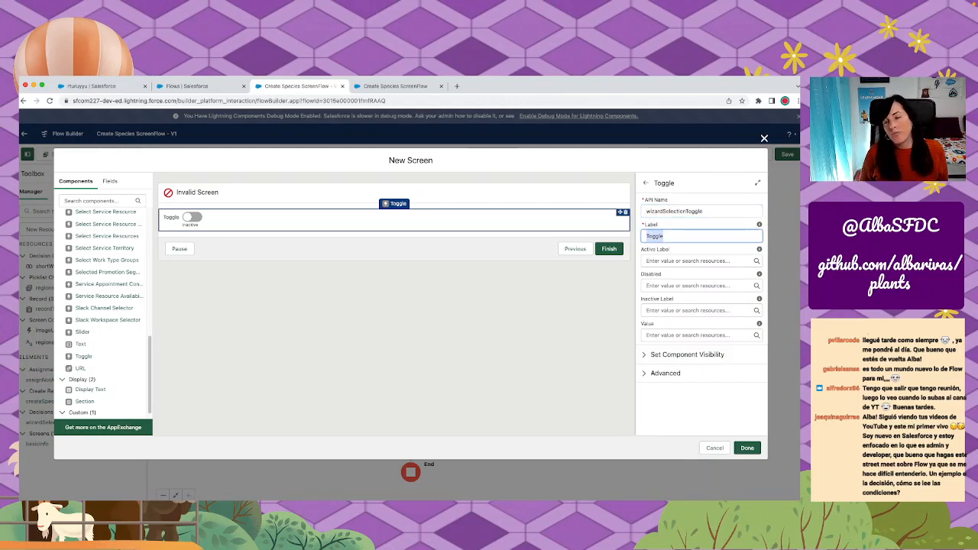
text(Activate to run)
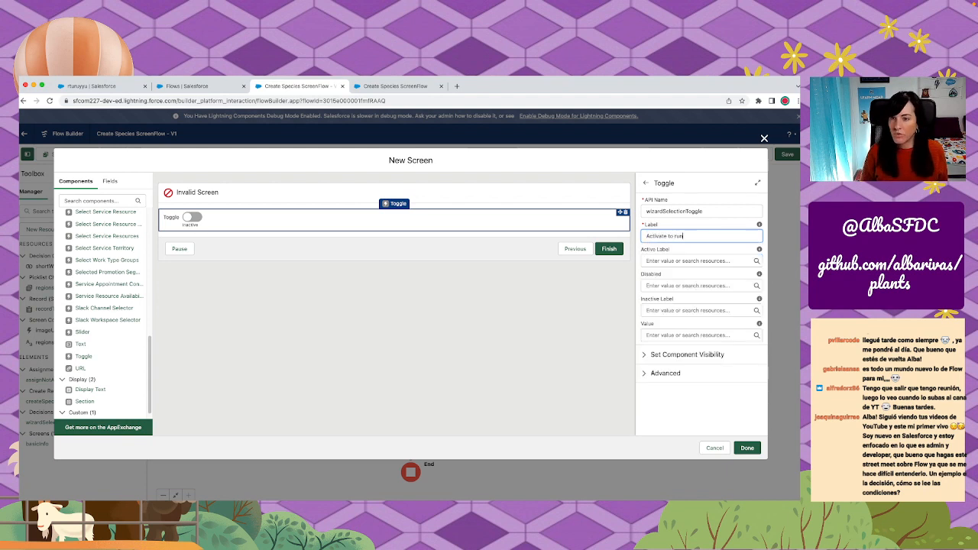
text( long wizard with mor)
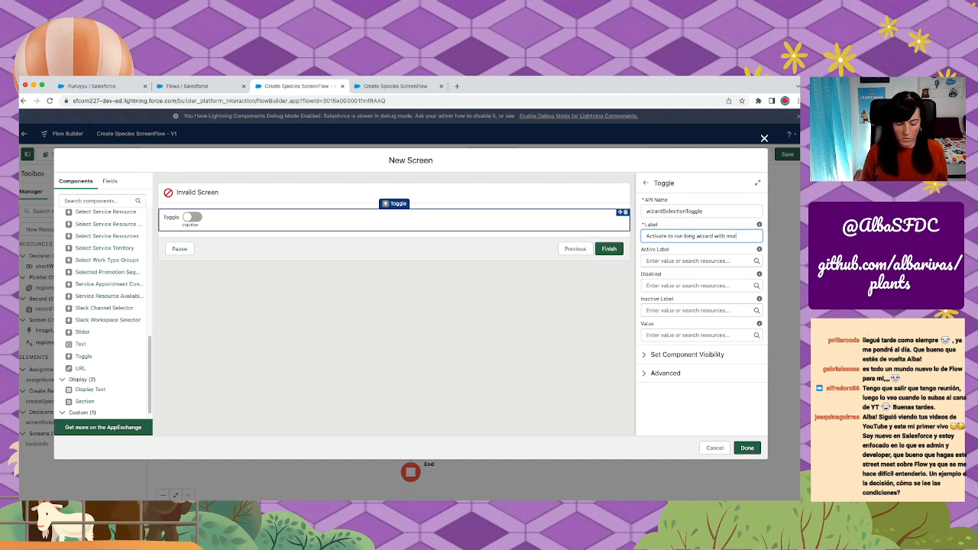
text(eseps)
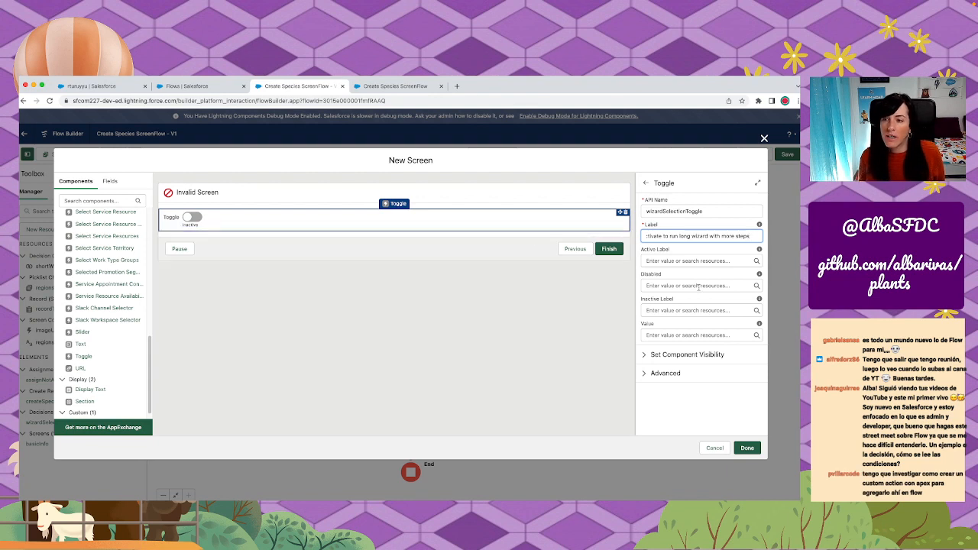
Set the toggle's active label to Long Wizard.
click(708, 261)
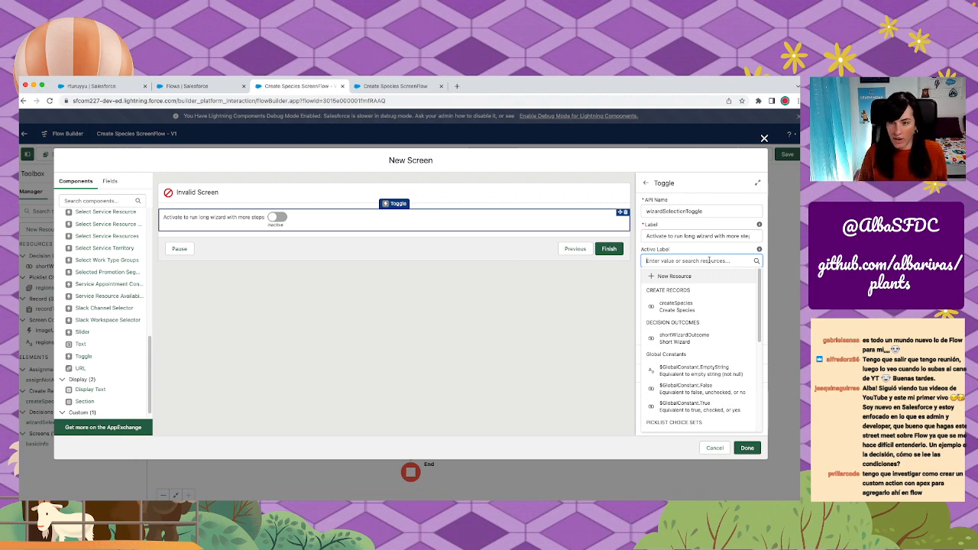
text(Long W)
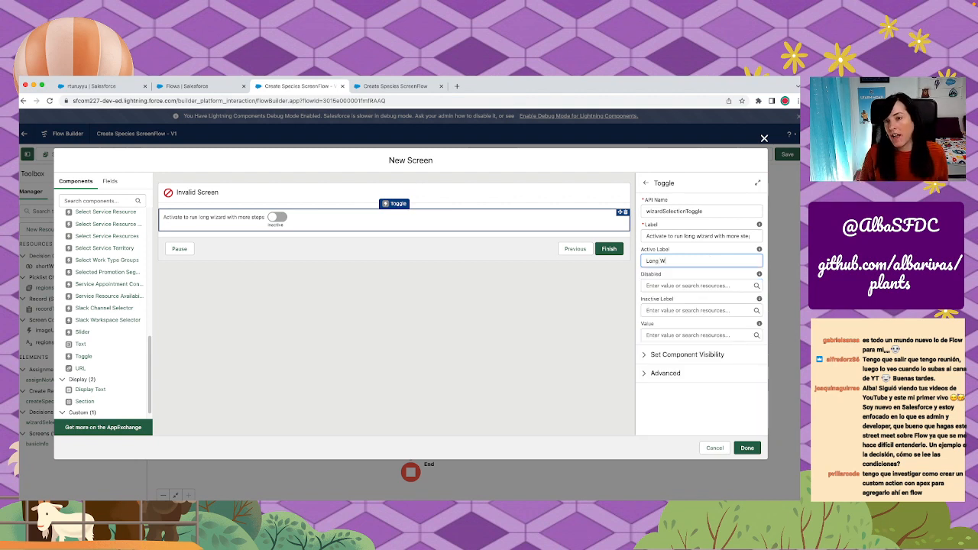
text(izard)
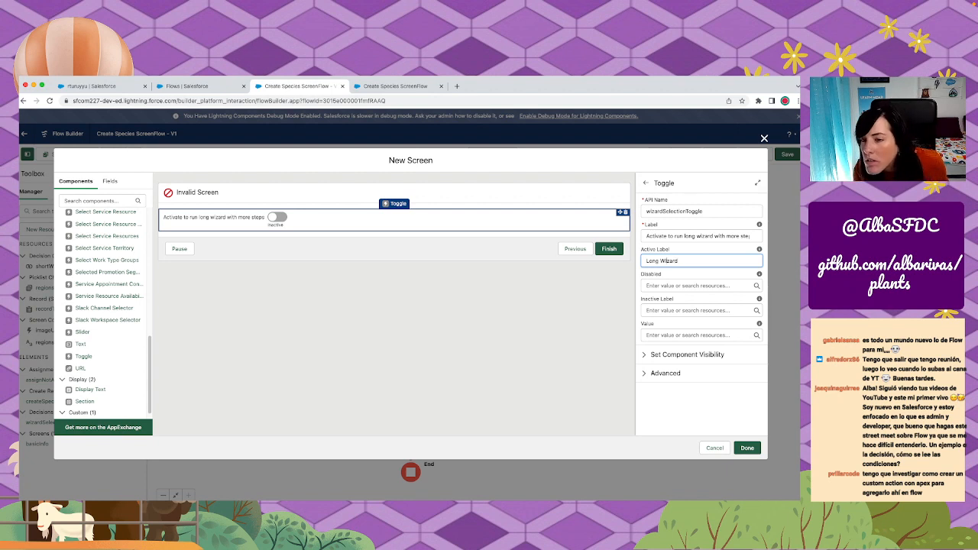
Set the toggle's inactive label to Short Wizard.
click(677, 311)
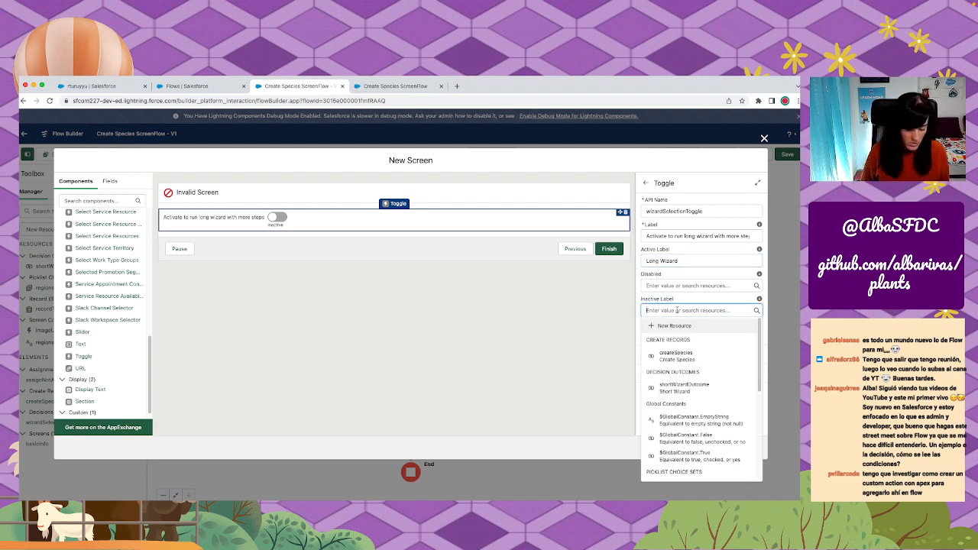
text(Short Wizard)
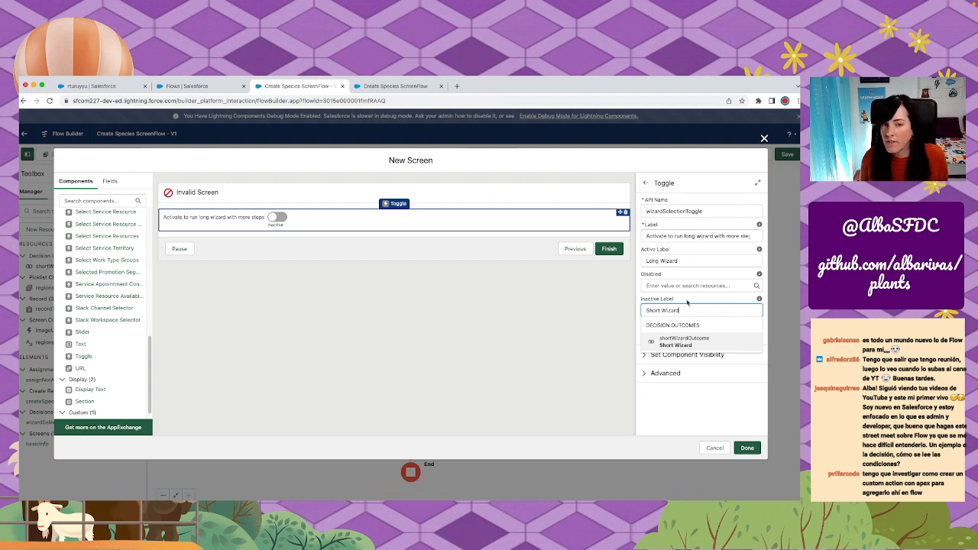
click(685, 300)
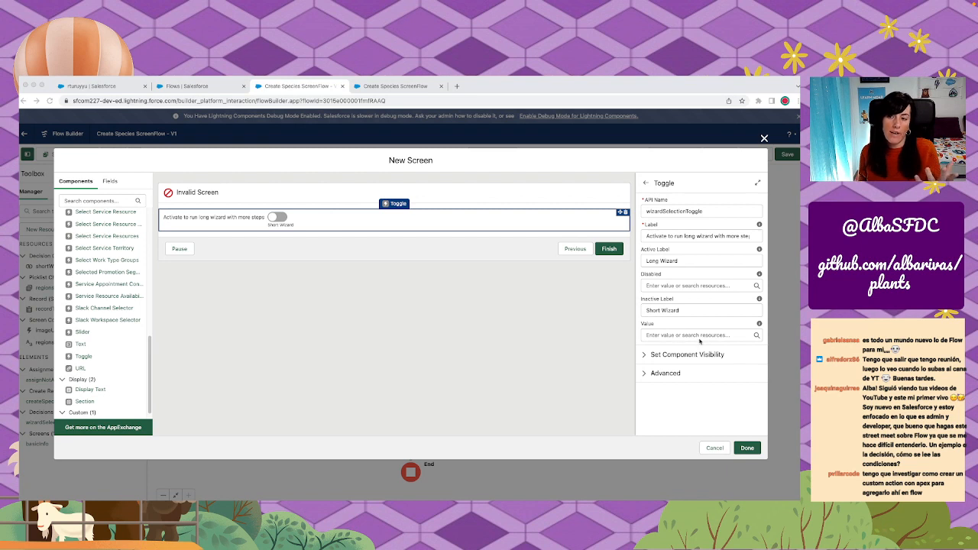
Change the new screen's API name to wizardSelectionScreen and finish the screen.
click(753, 451)
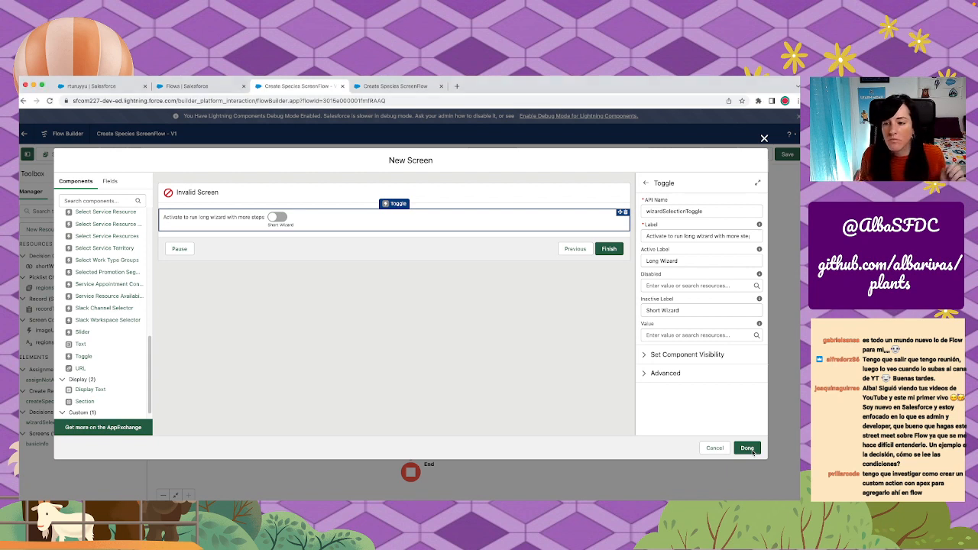
click(752, 452)
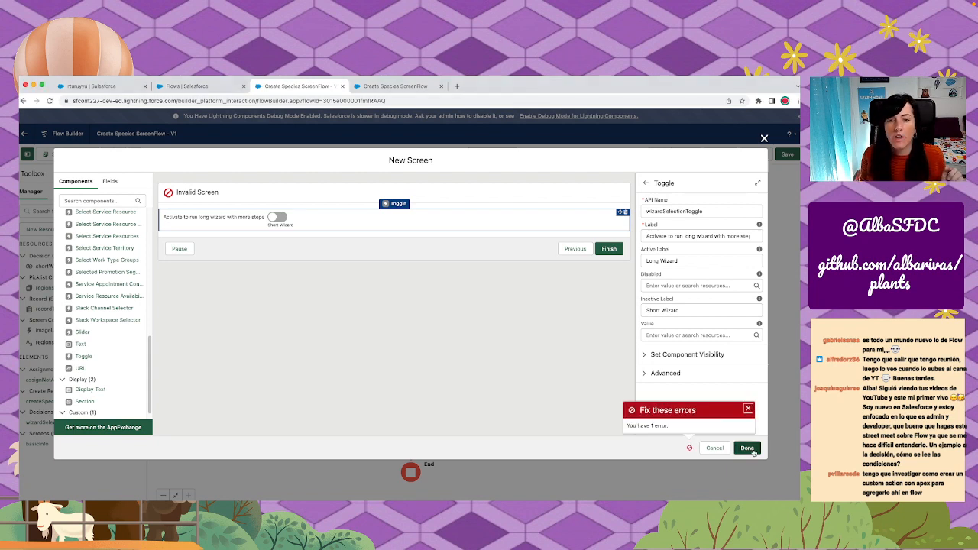
click(287, 201)
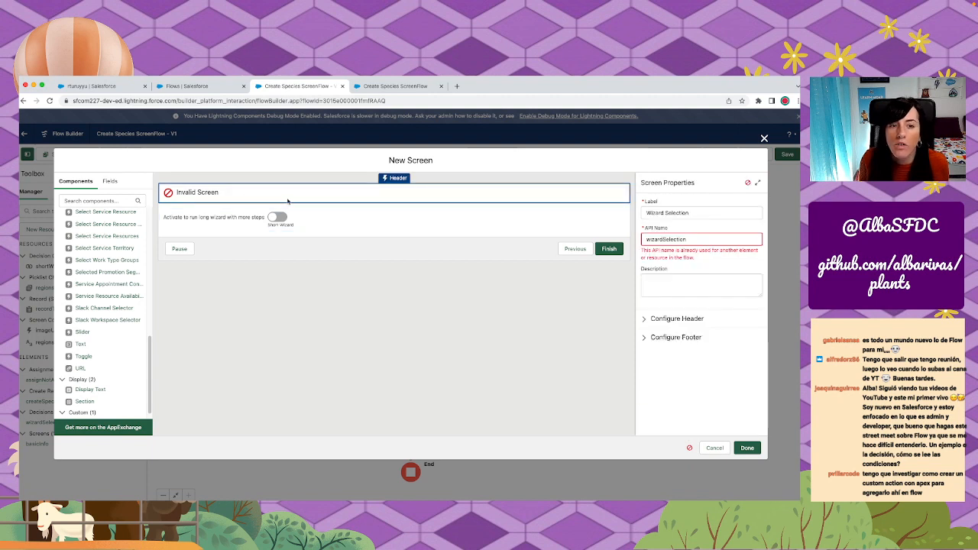
click(677, 239)
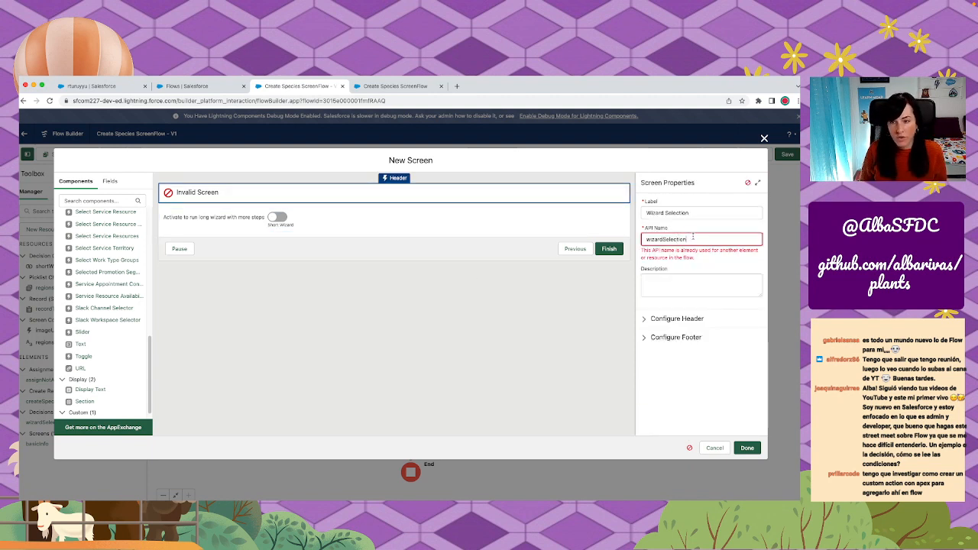
text(Scree)
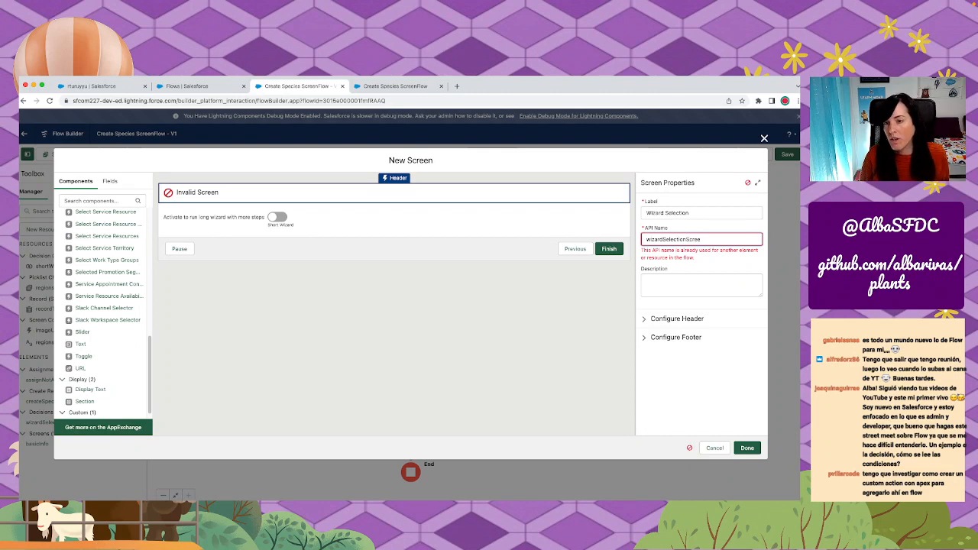
text(n)
click(746, 447)
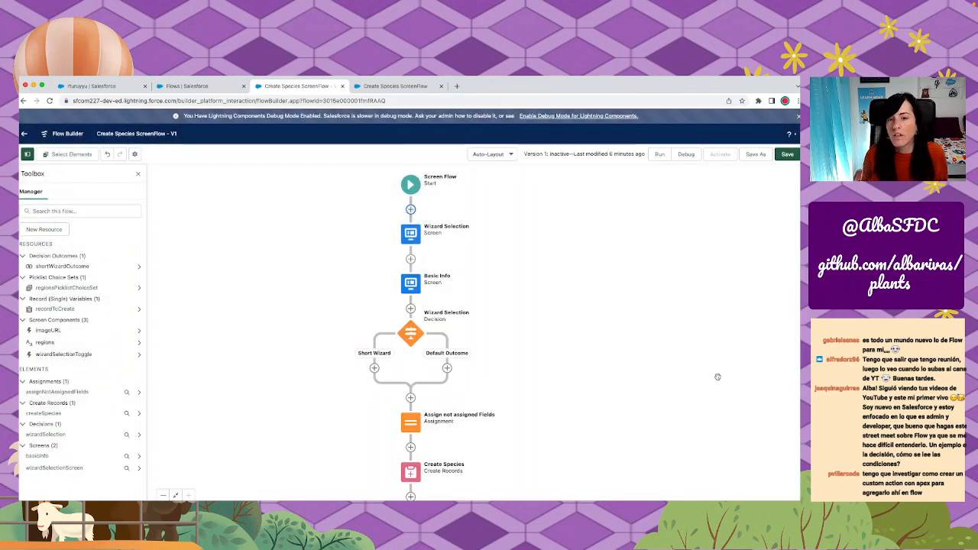
In the Wizard Selection decision, replace the Short Wizard condition's resource with the Value of wizardSelectionToggle.
scroll(529, 265, down, 3)
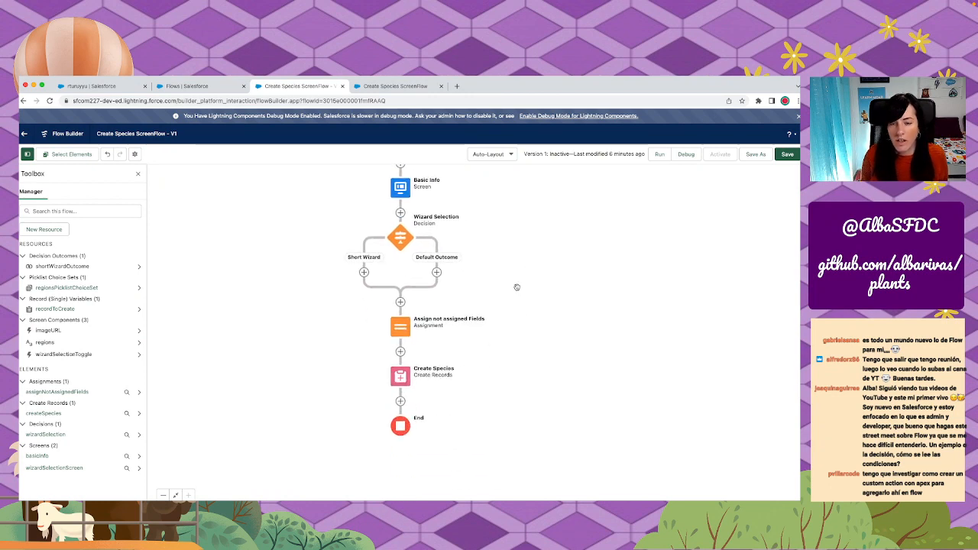
double_click(399, 240)
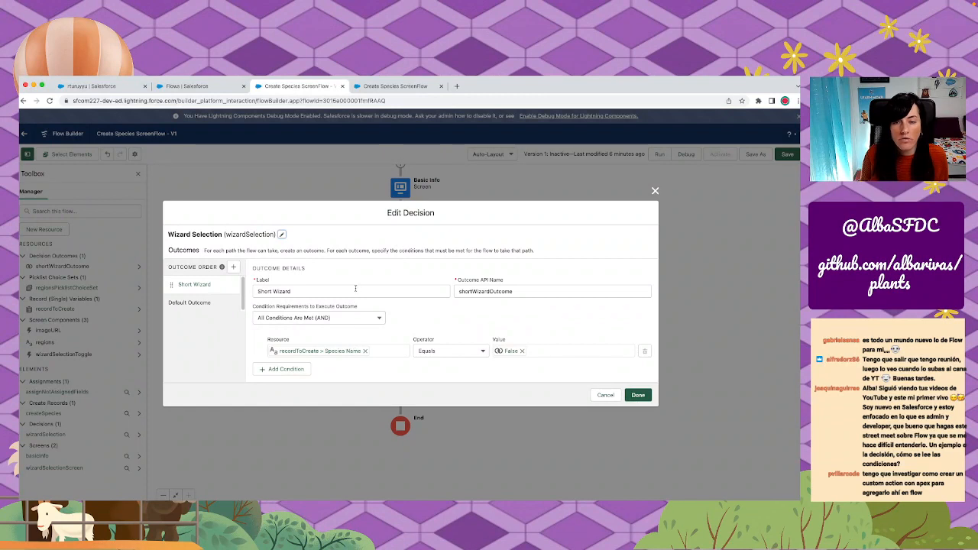
click(366, 351)
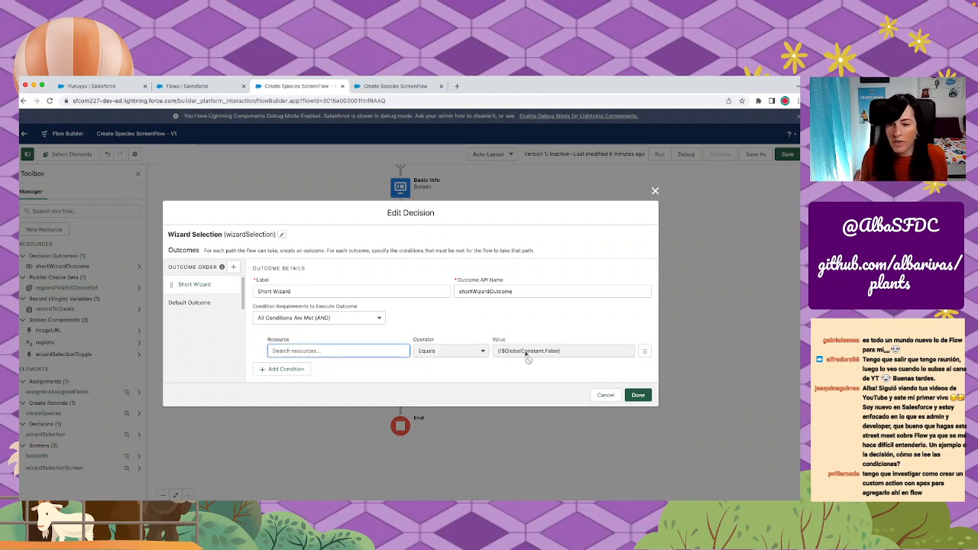
click(375, 350)
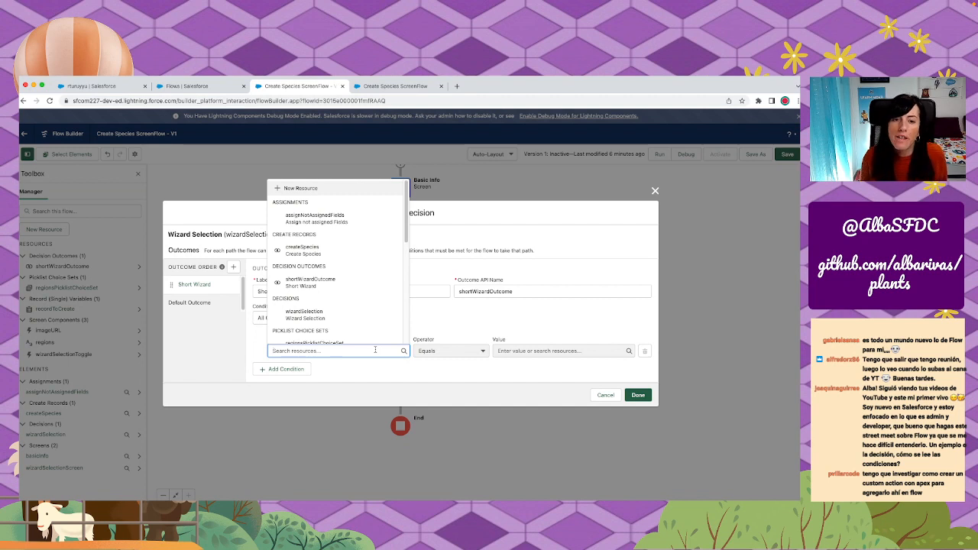
text(toggle)
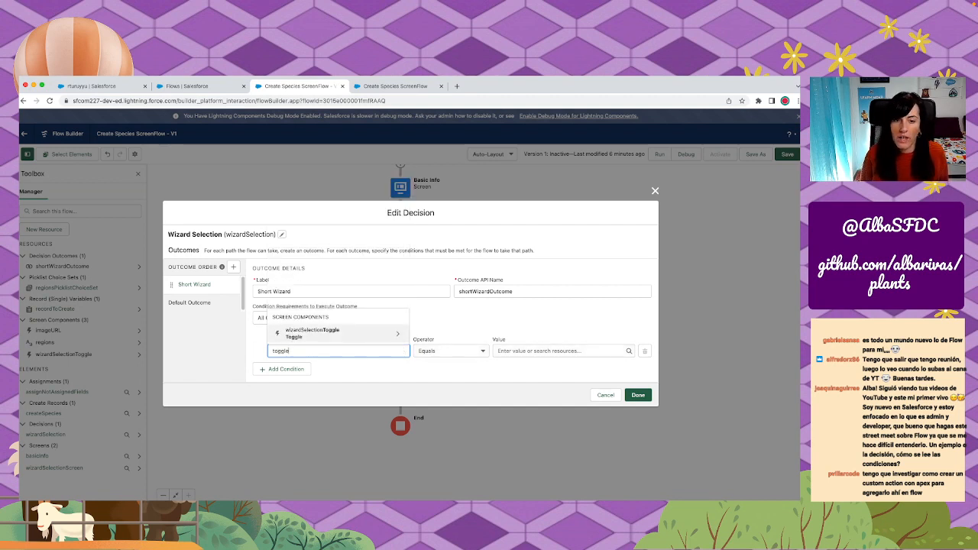
click(375, 336)
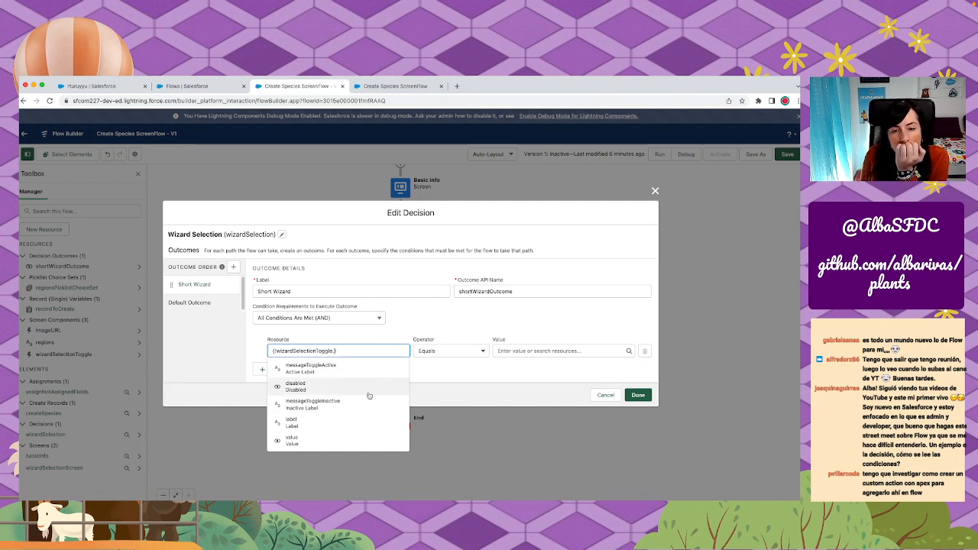
key(BackSpace)
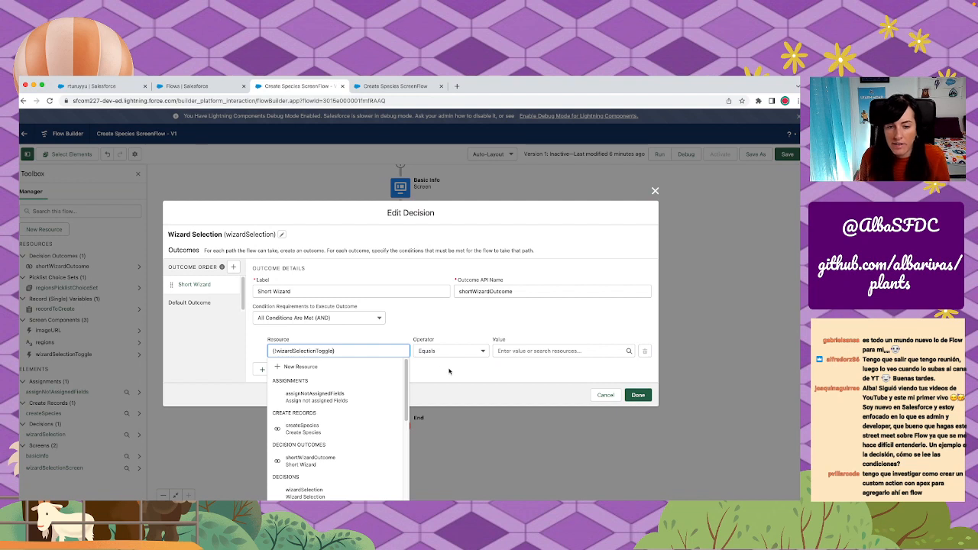
click(453, 352)
click(368, 346)
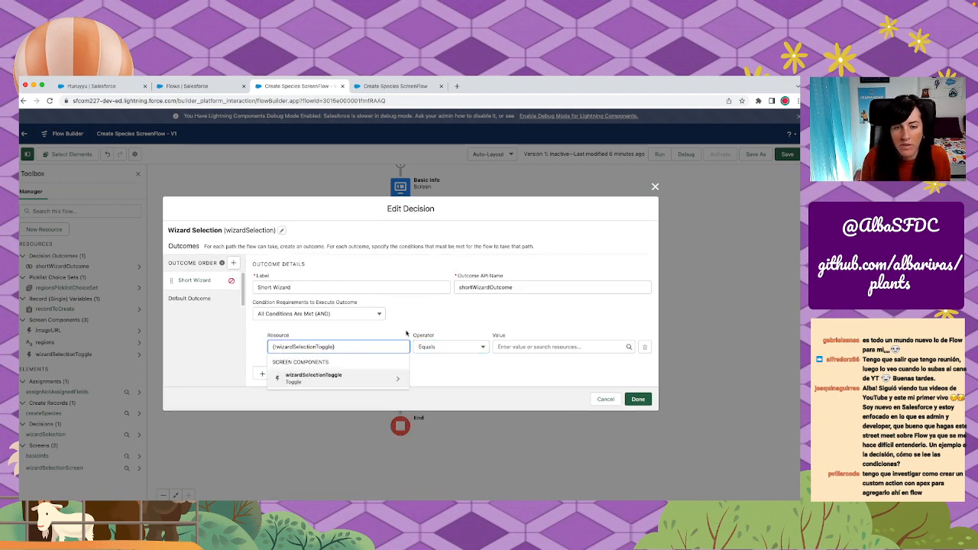
click(379, 379)
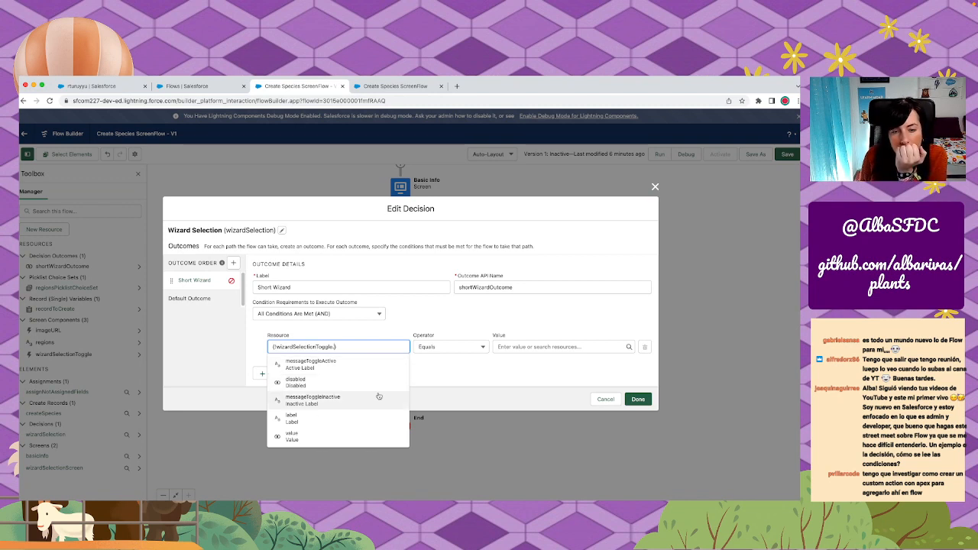
click(365, 439)
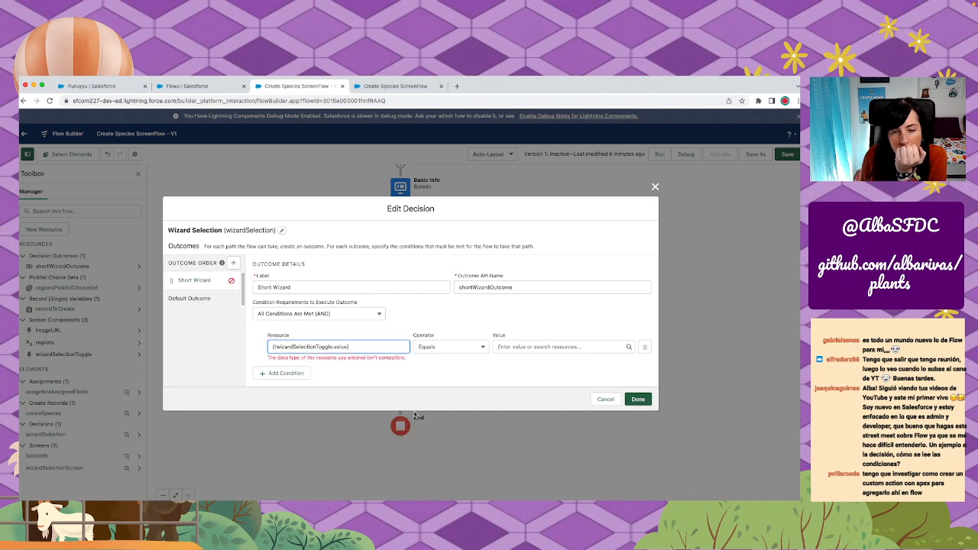
Set the Short Wizard condition's comparison value to the True global constant.
click(512, 347)
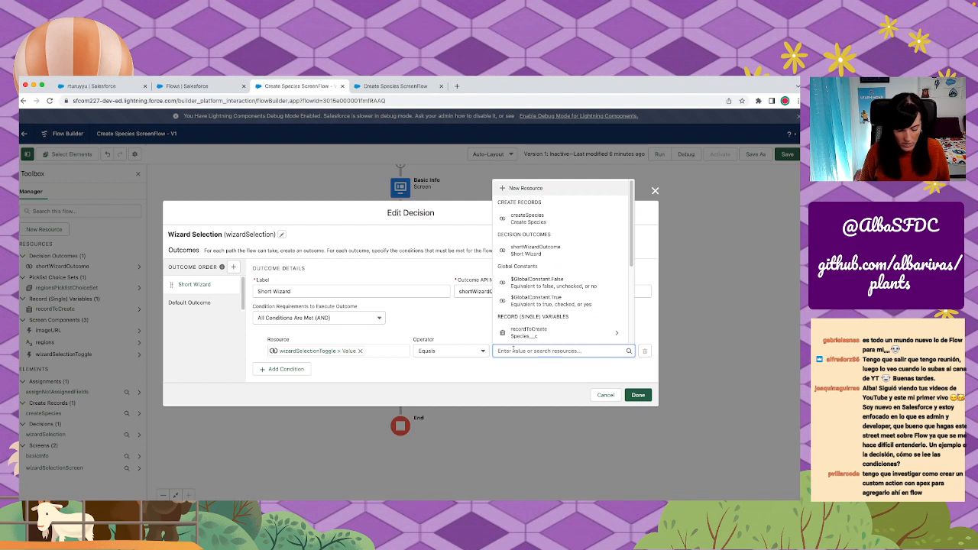
text(true)
click(536, 332)
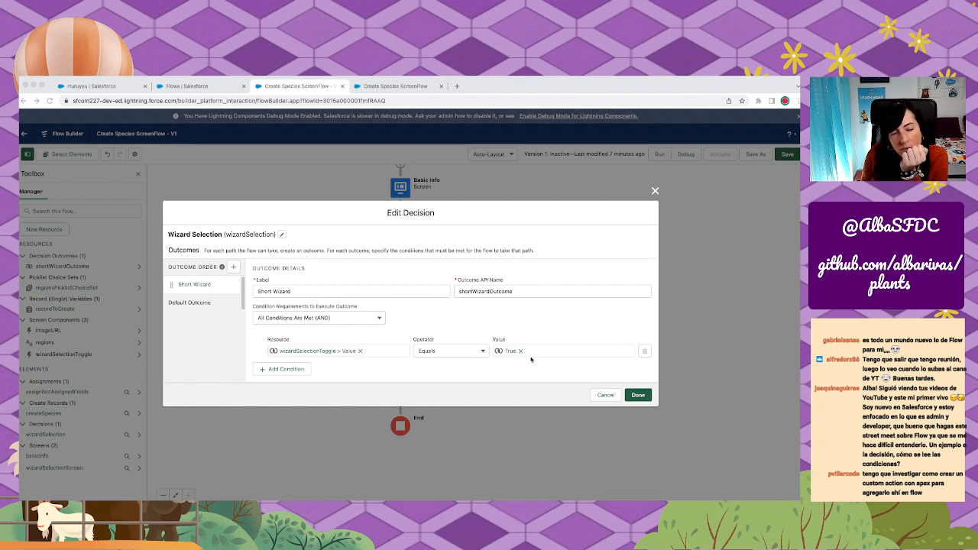
Rename the decision's default outcome to Long Wizard and finish editing the decision.
click(203, 305)
click(214, 312)
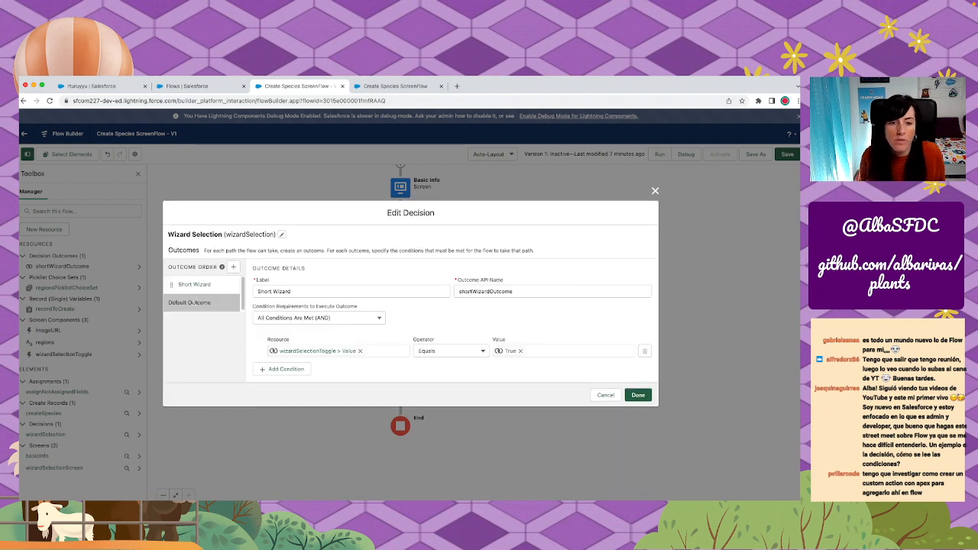
triple_click(311, 279)
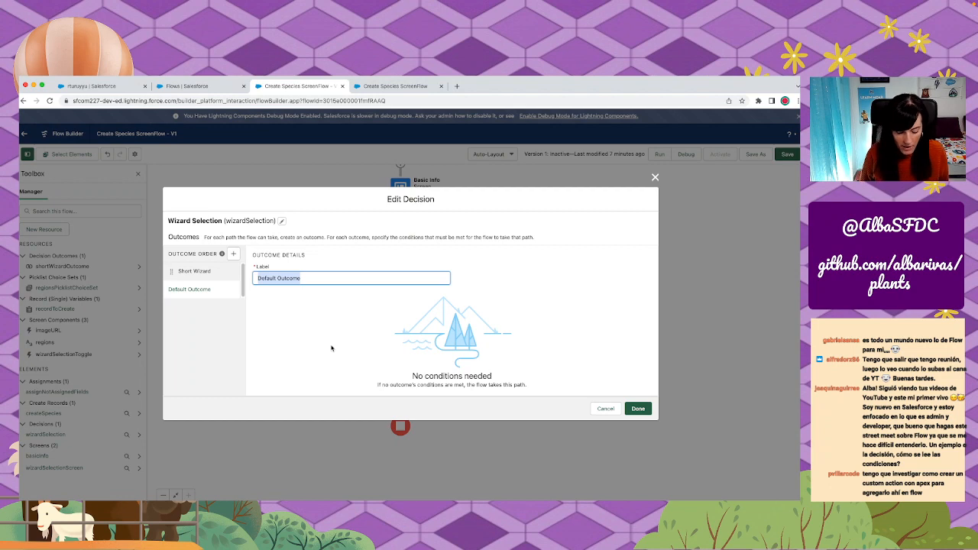
text(Long Wizard)
click(638, 409)
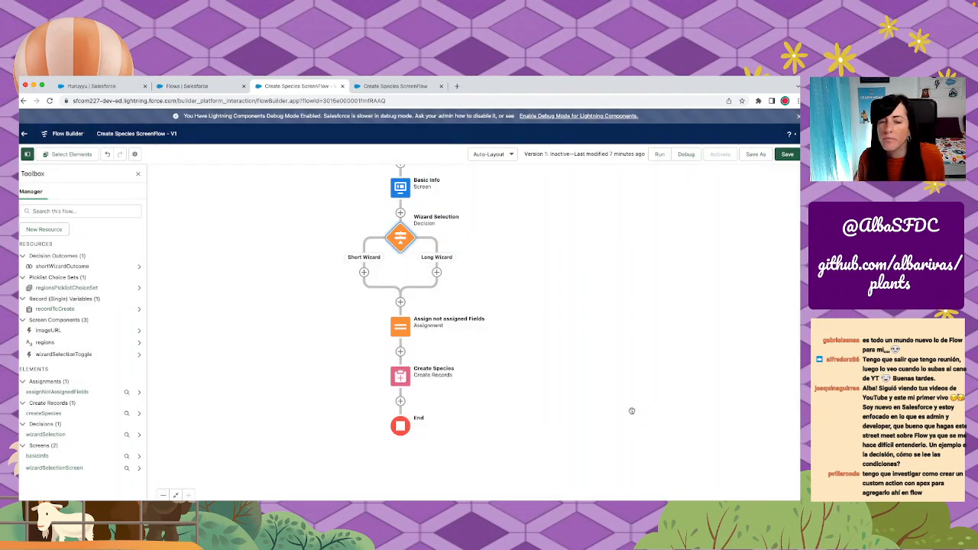
scroll(504, 313, up, 2)
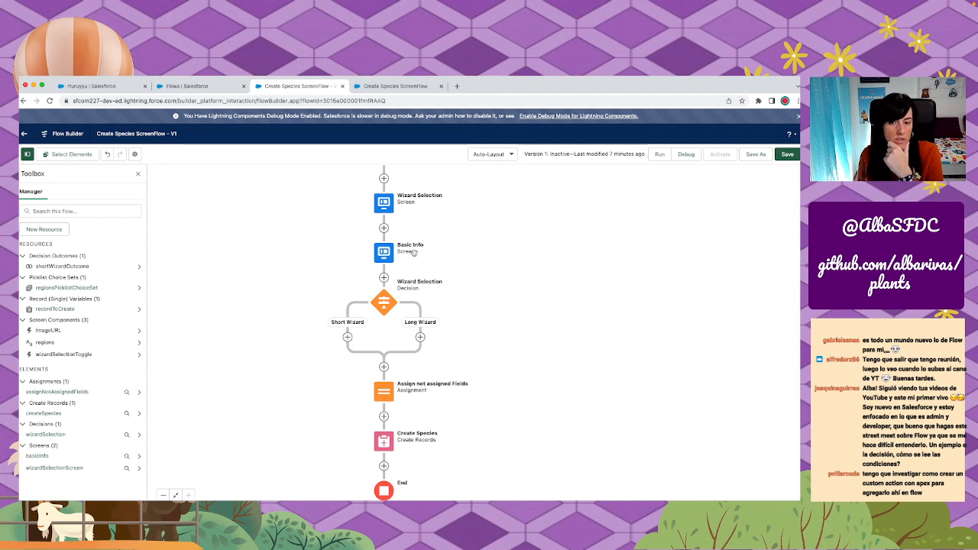
click(384, 308)
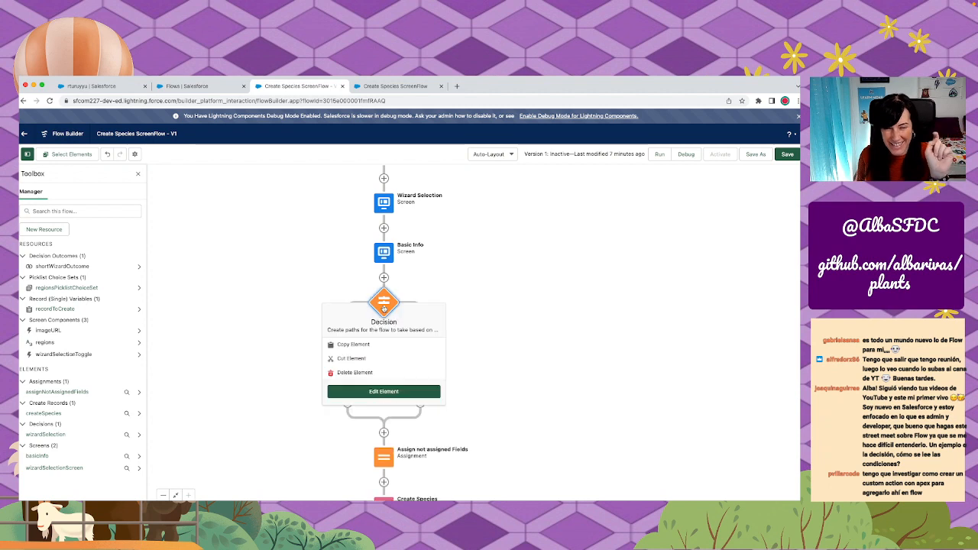
click(378, 360)
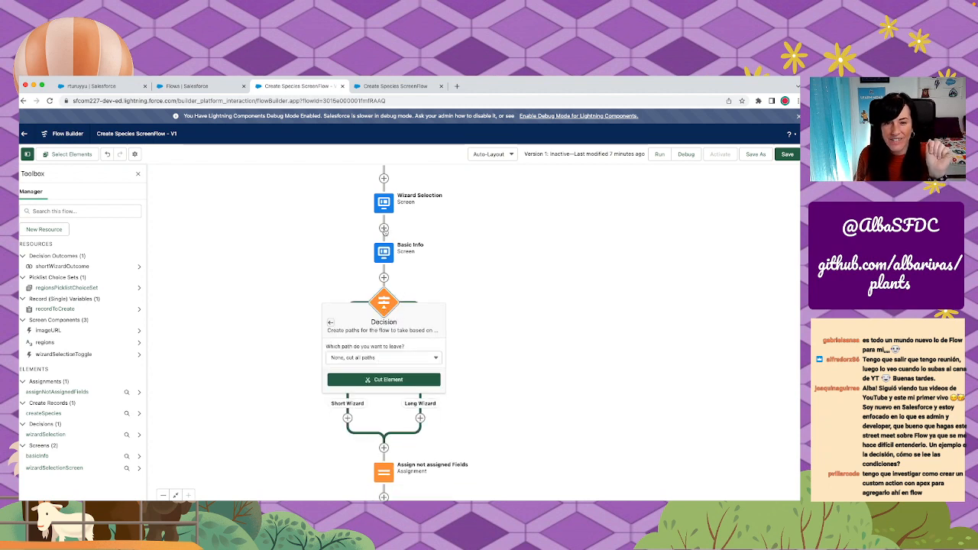
click(384, 228)
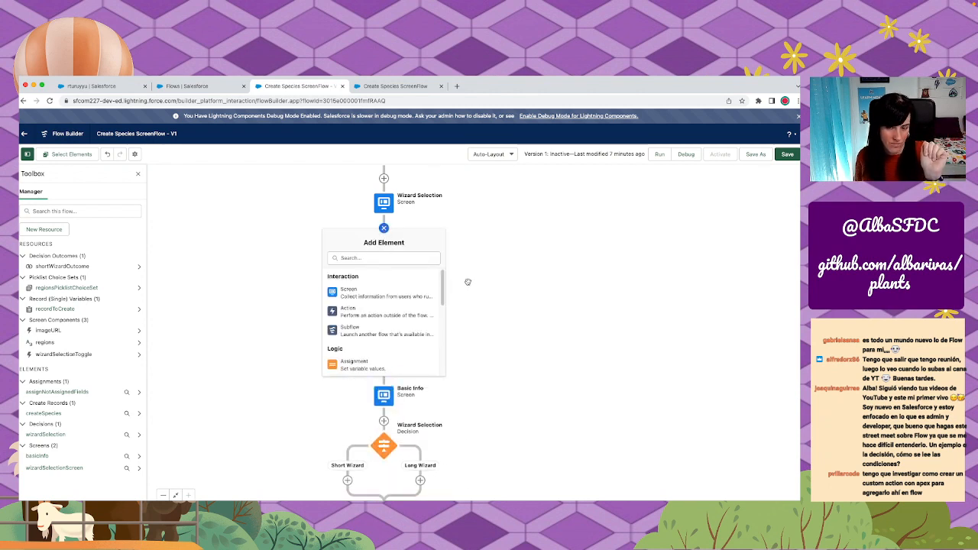
click(461, 339)
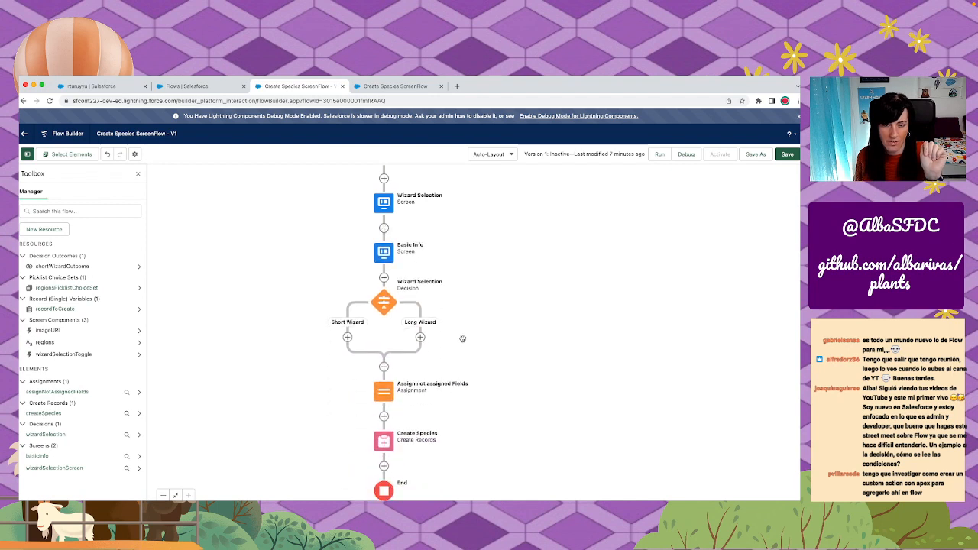
Cut the Basic Info screen and paste it after the Wizard Selection decision, before the Assign not assigned Fields element.
click(383, 252)
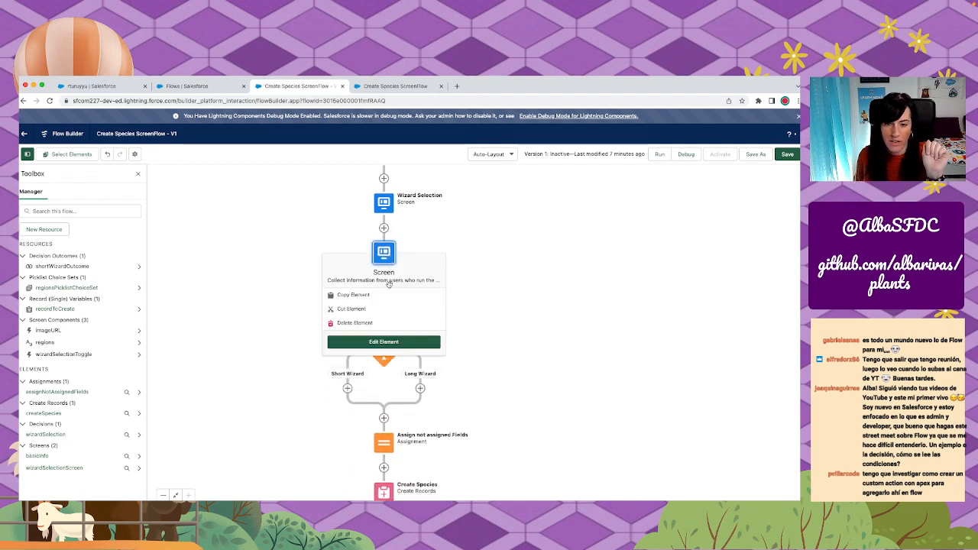
click(352, 308)
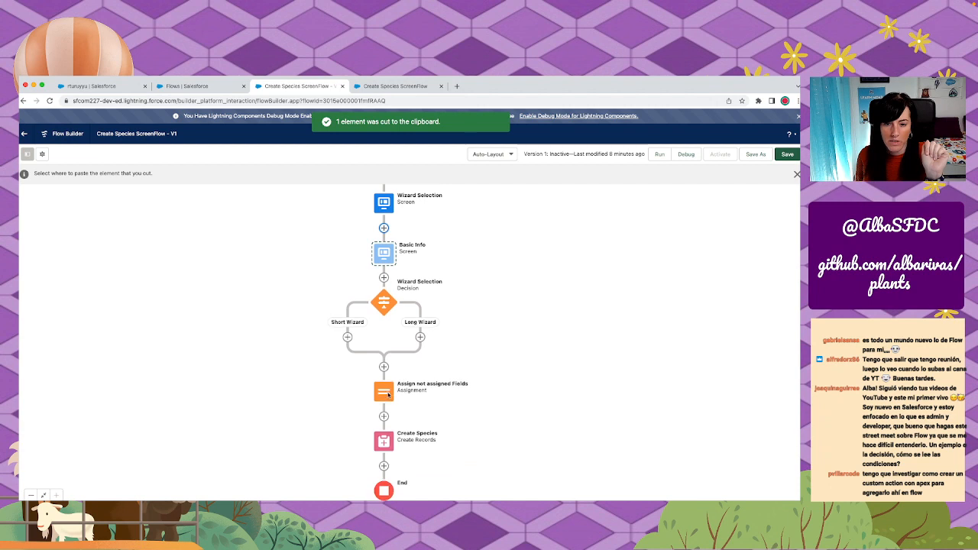
click(384, 368)
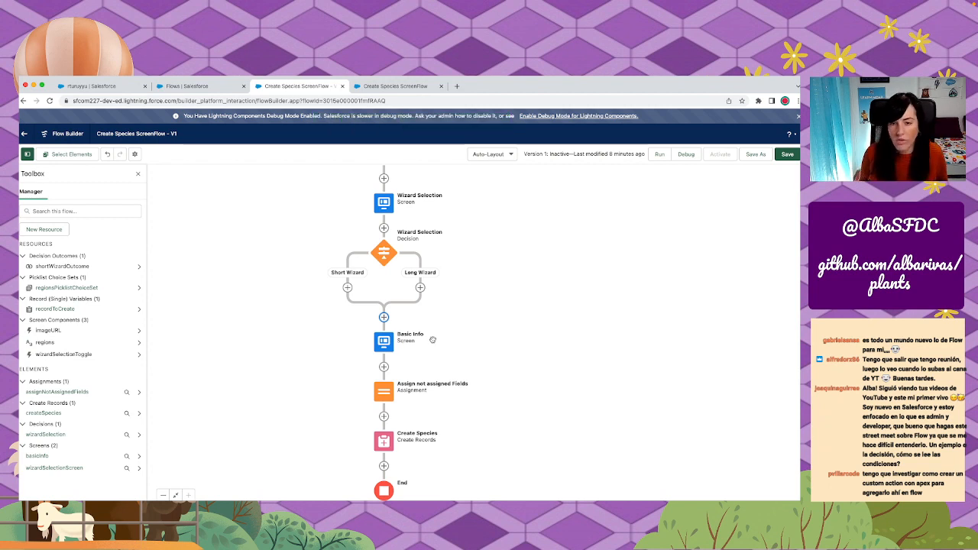
Move the Basic Info screen back between the Wizard Selection screen and the Wizard Selection decision.
click(390, 341)
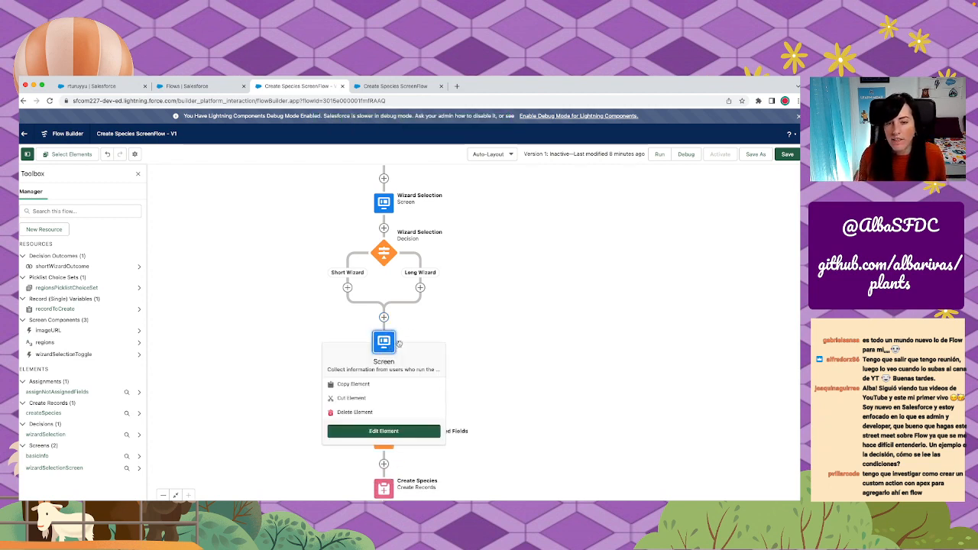
click(386, 397)
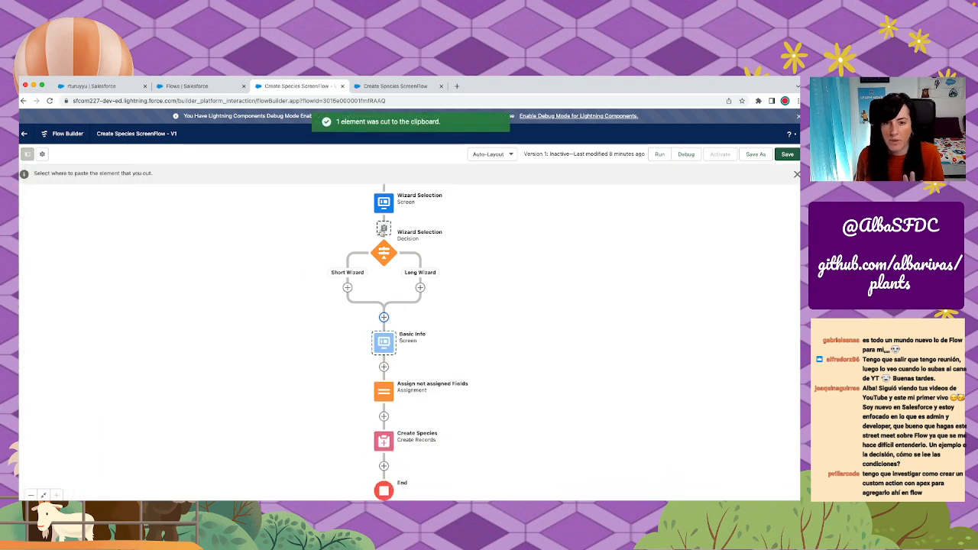
click(385, 228)
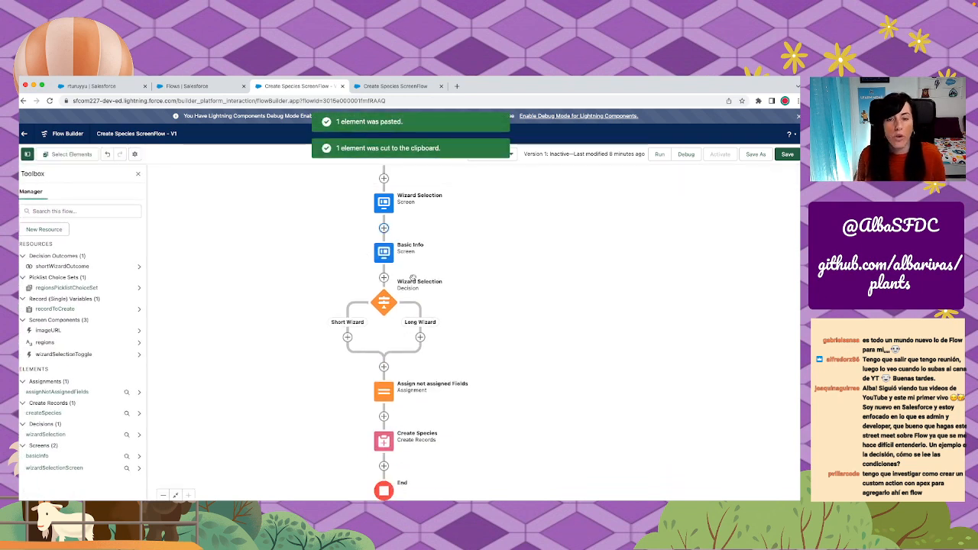
Add a Screen element on the Long Wizard path and label it Advanced Information.
click(420, 337)
click(451, 426)
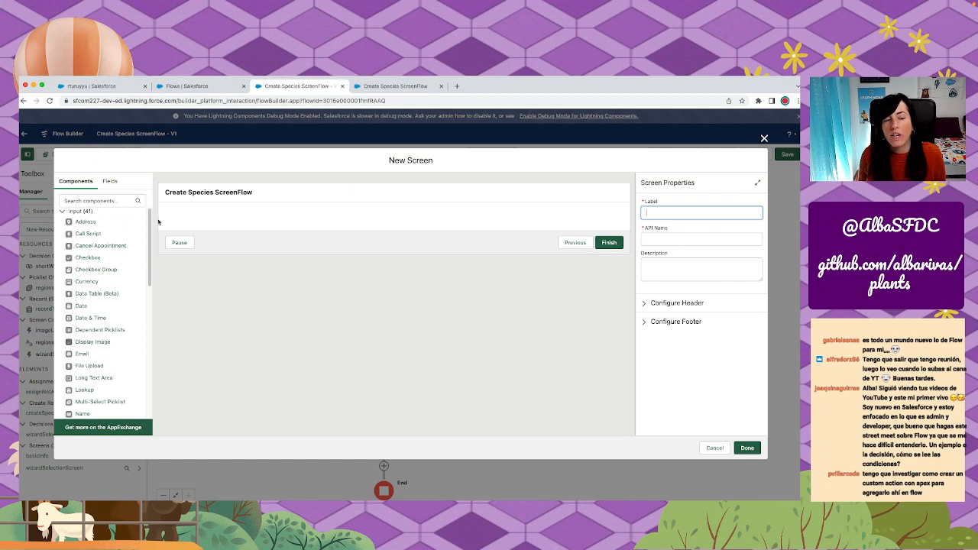
text(Advanced Informati)
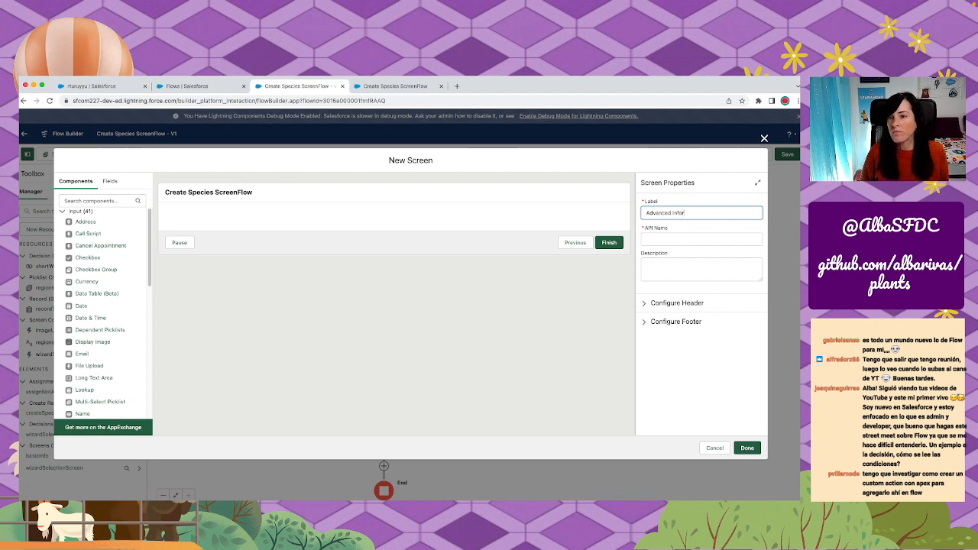
text(tio)
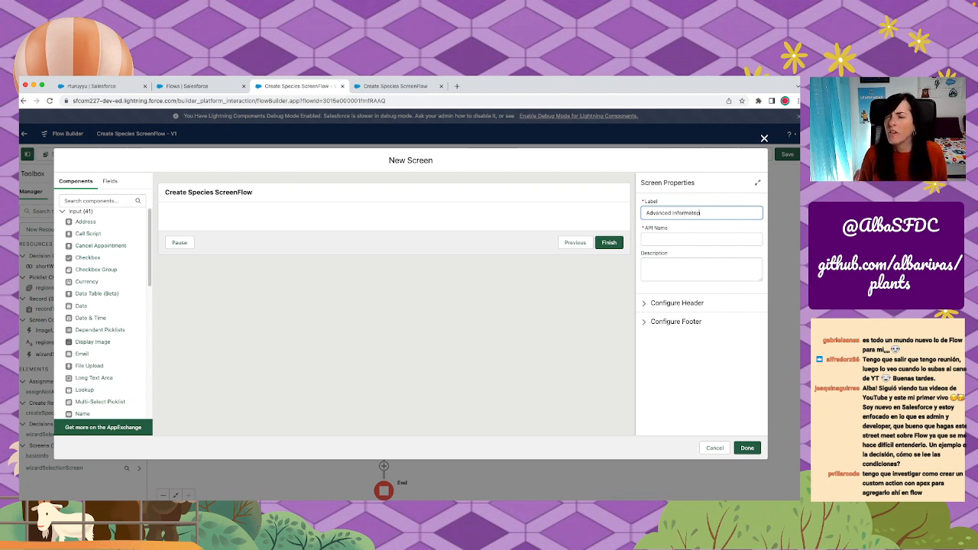
key(BackSpace)
key(BackSpace)
key(BackSpace)
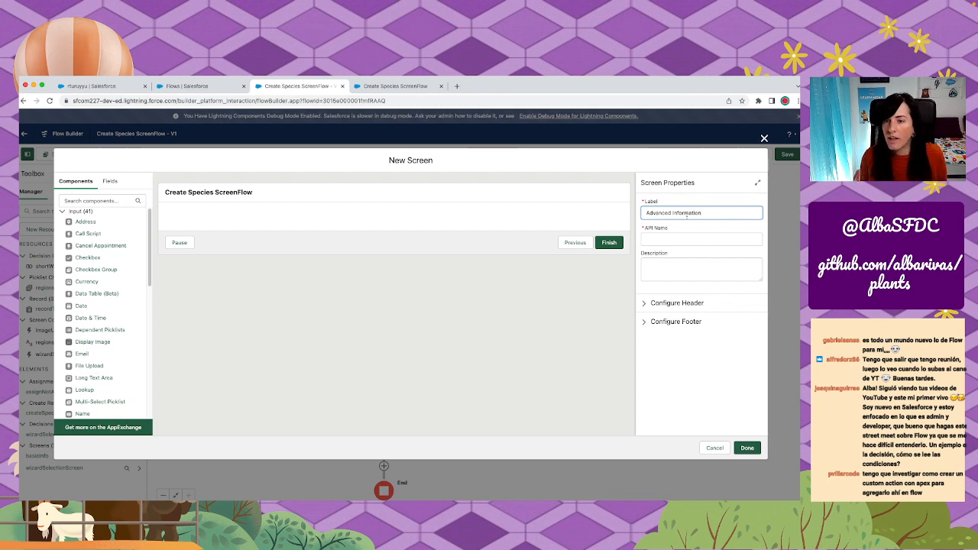
Set the new screen's API name to advancedInformation.
click(692, 239)
click(647, 239)
key(Delete)
text(a)
key(BackSpace)
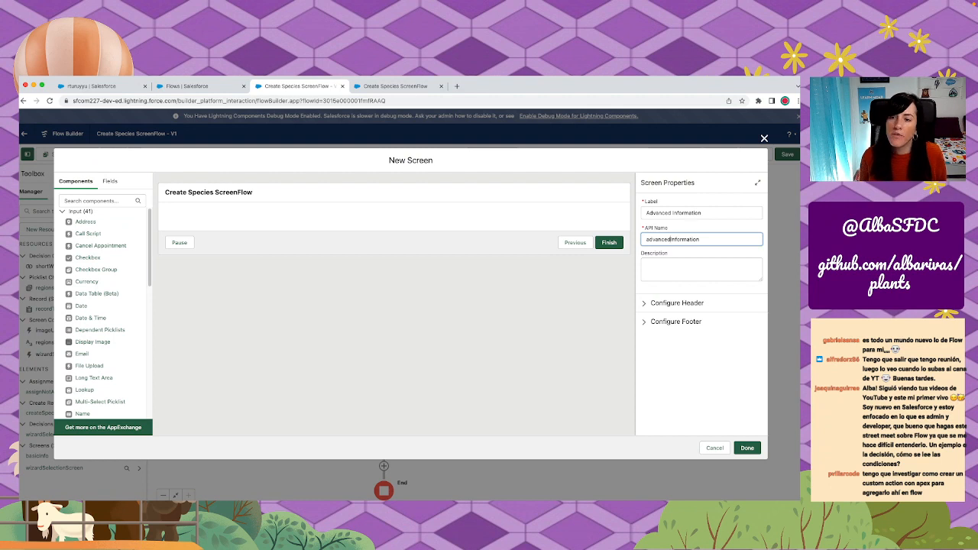
Choose recordToCreate as the record variable and add its Ideal Min Temperature, Ideal Max Temperature and Temperature Notes fields to the screen.
scroll(143, 316, down, 4)
scroll(142, 316, up, 4)
click(107, 182)
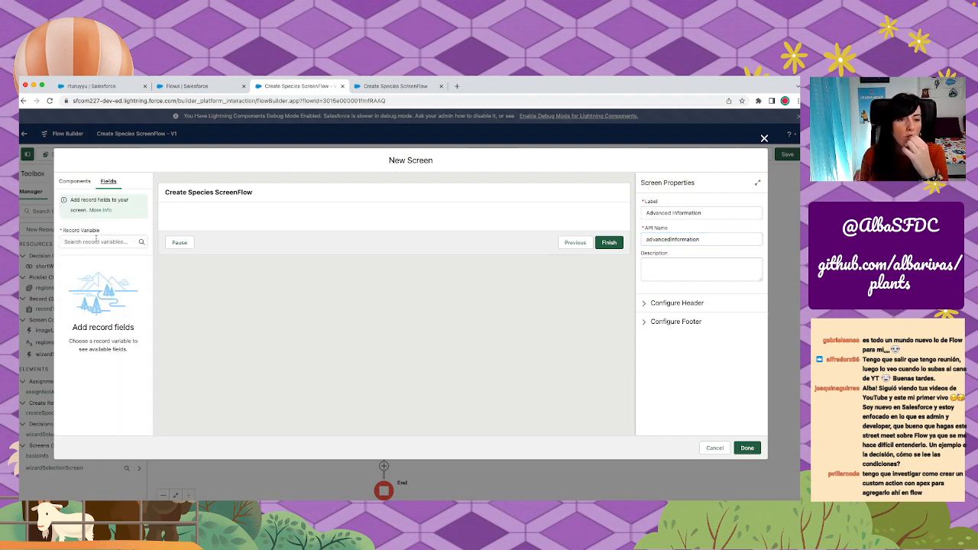
click(97, 241)
click(99, 283)
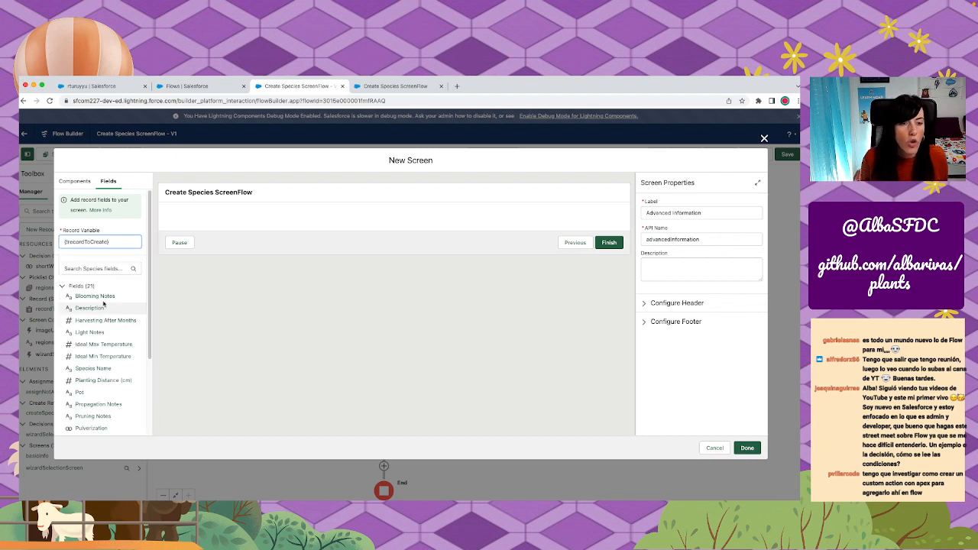
scroll(105, 305, down, 3)
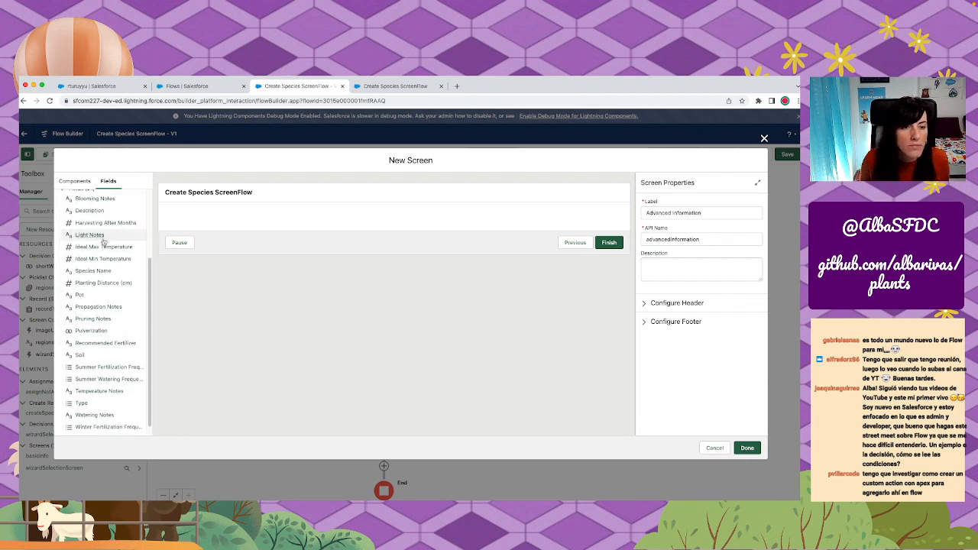
drag(196, 261, 193, 221)
drag(103, 258, 190, 218)
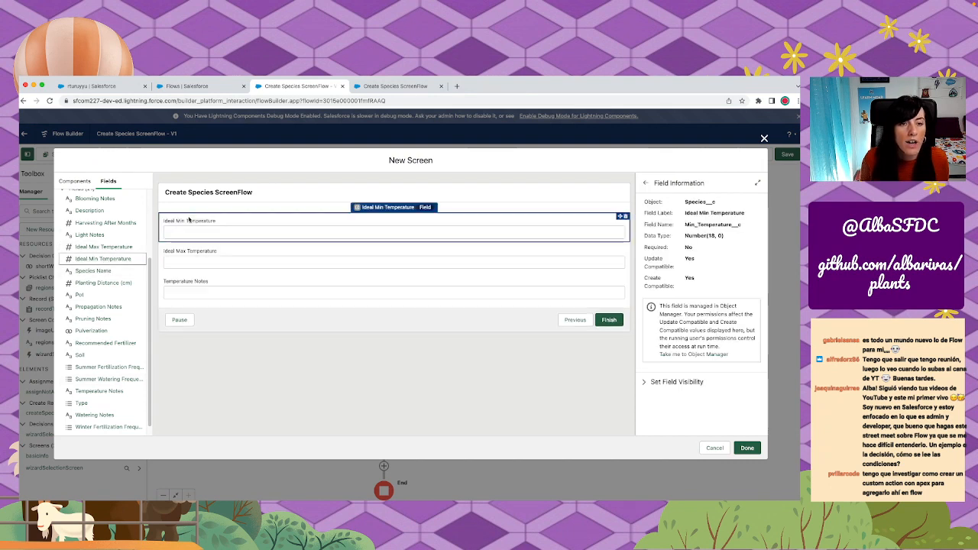
Add a Section component above the temperature fields on the Advanced Information screen.
scroll(109, 311, up, 3)
scroll(114, 308, down, 4)
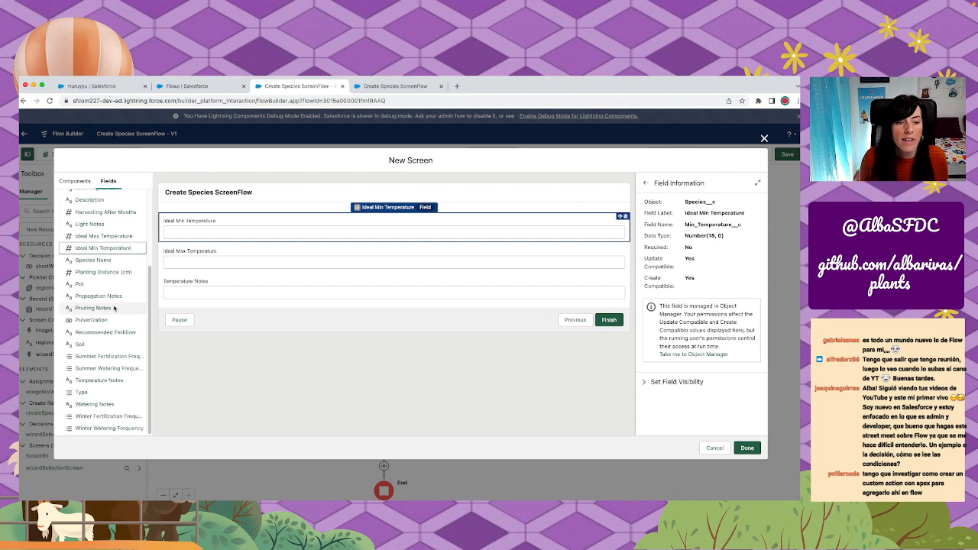
click(75, 181)
scroll(91, 362, down, 1)
scroll(91, 361, down, 10)
drag(84, 390, 186, 220)
drag(86, 393, 182, 223)
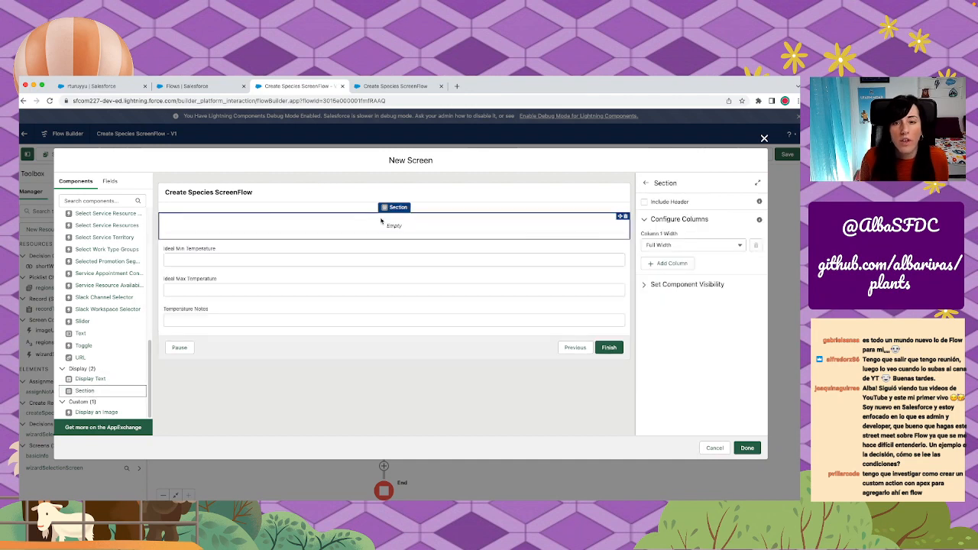
Add a second column to the section.
click(666, 246)
click(704, 257)
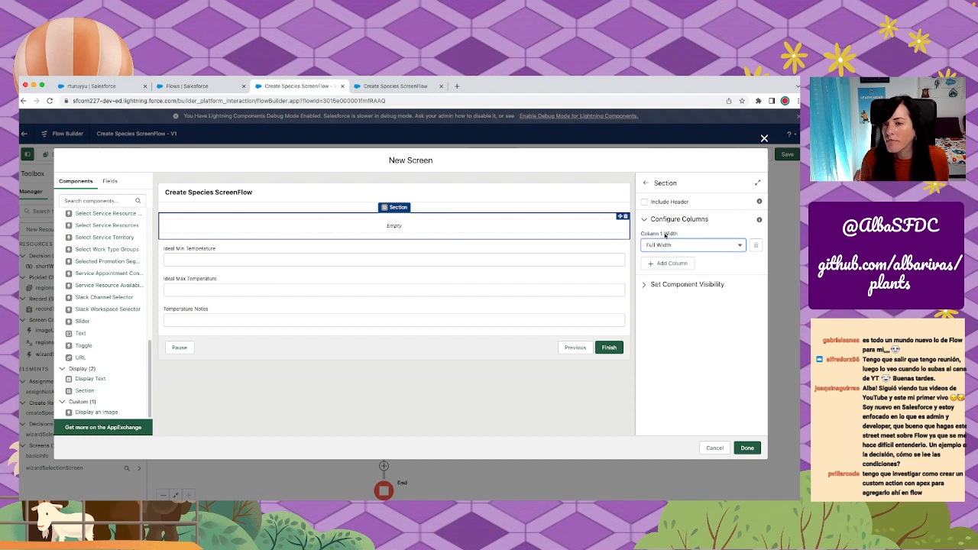
click(645, 223)
click(646, 226)
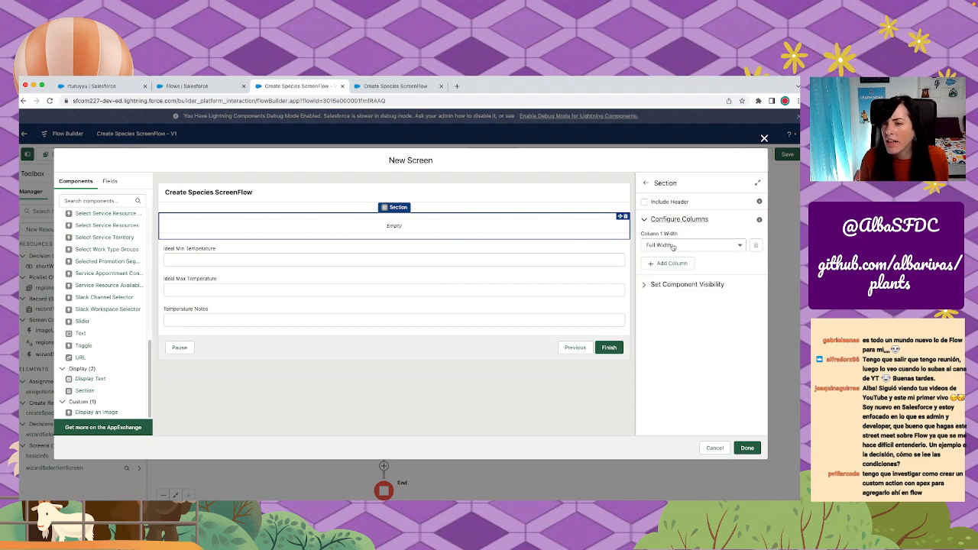
click(669, 264)
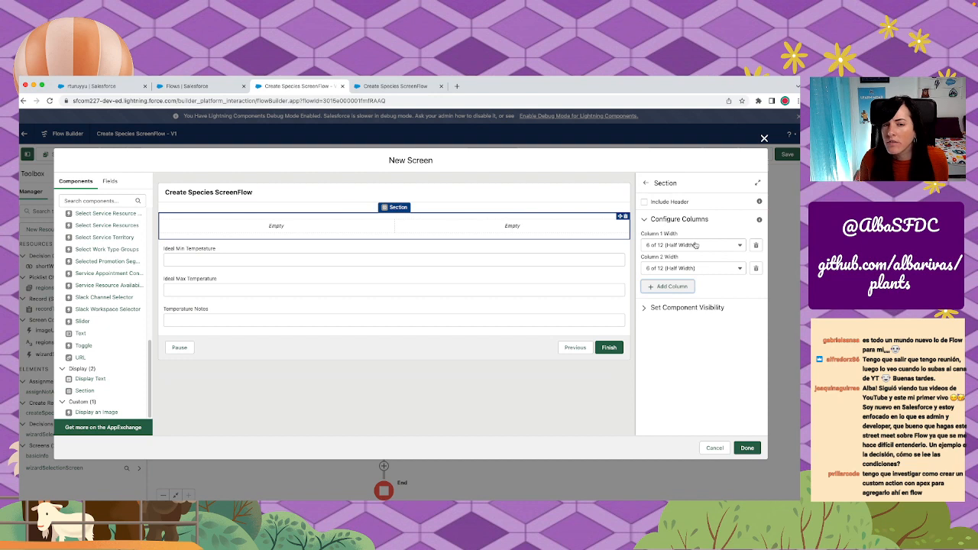
Move the min and max temperature fields into the section's first column and Temperature Notes into the second, and finish the screen.
drag(213, 260, 208, 231)
drag(214, 279, 400, 244)
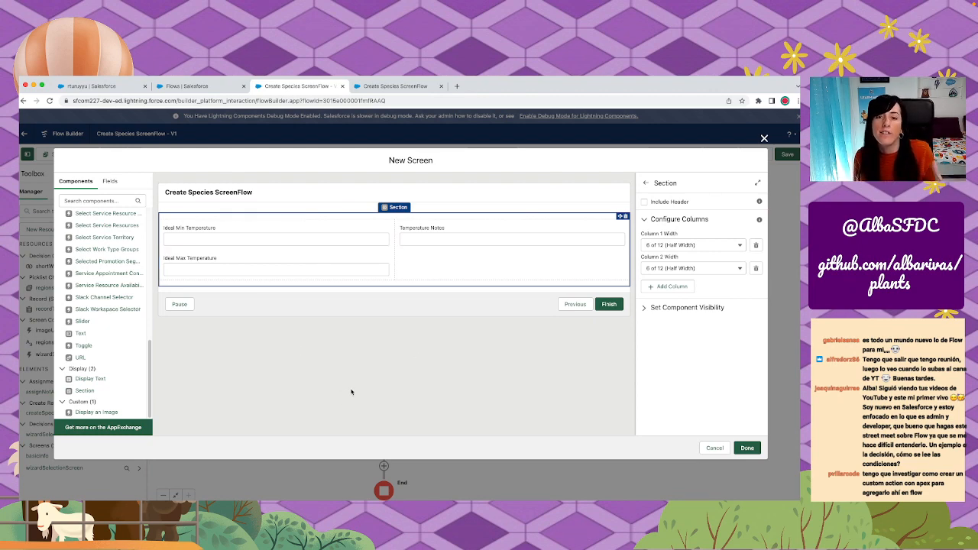
click(746, 448)
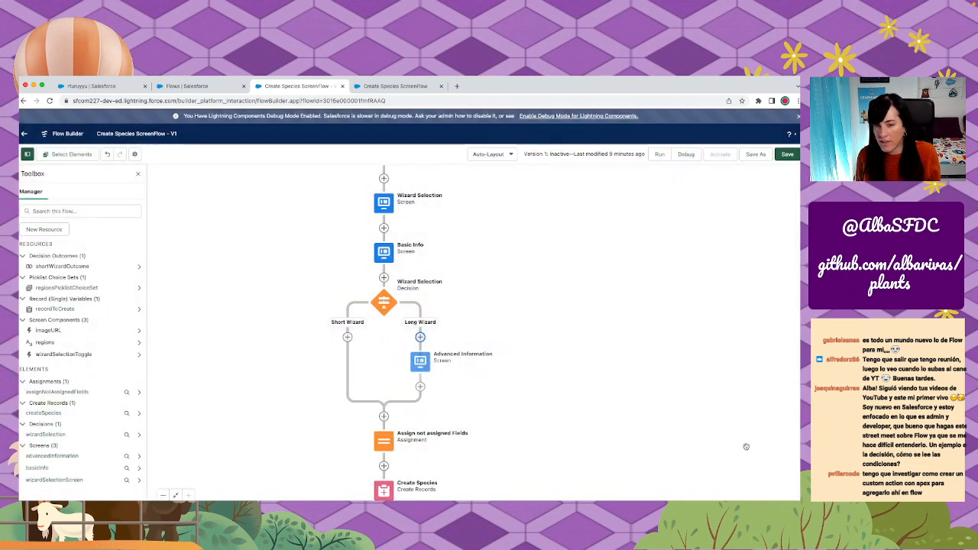
mouse_move(540, 305)
mouse_down()
mouse_move(550, 387)
mouse_move(533, 320)
mouse_up()
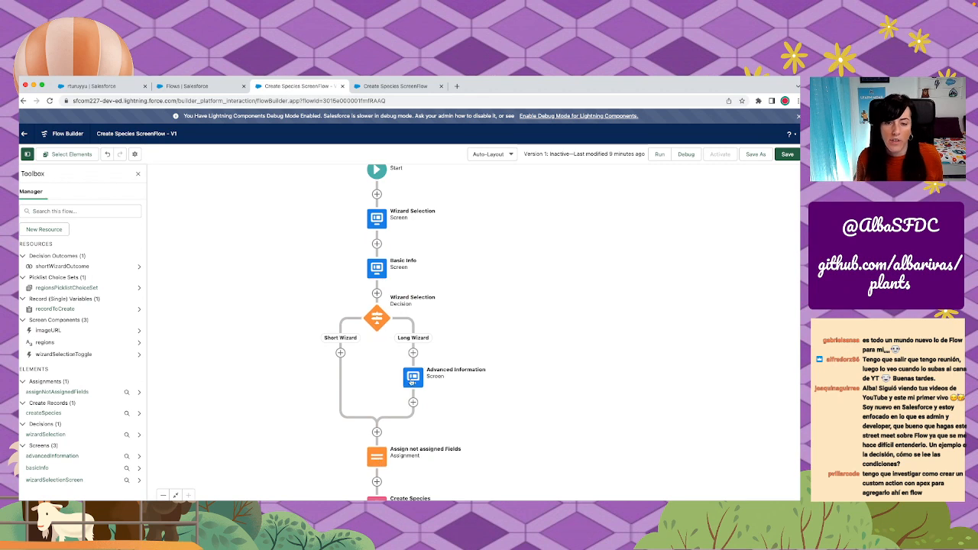
drag(550, 395, 546, 276)
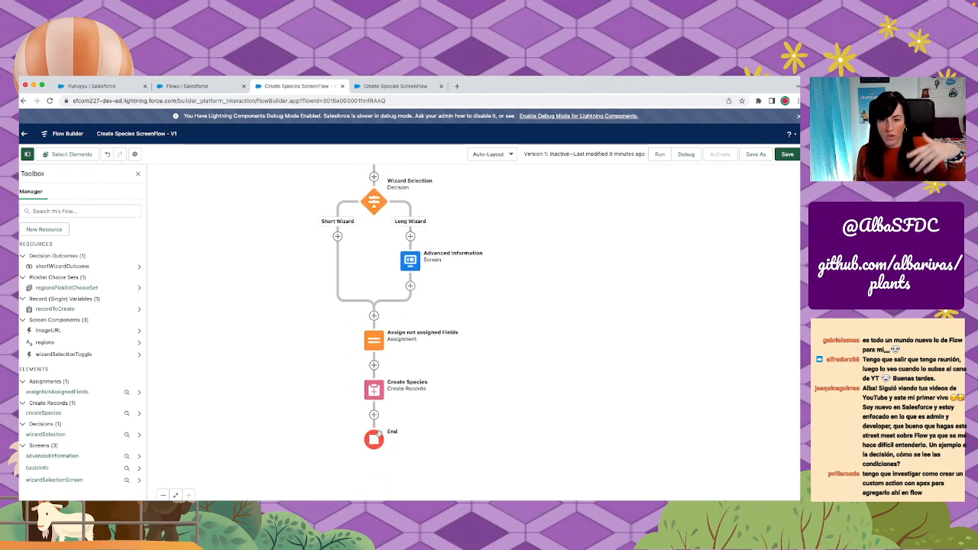
click(338, 237)
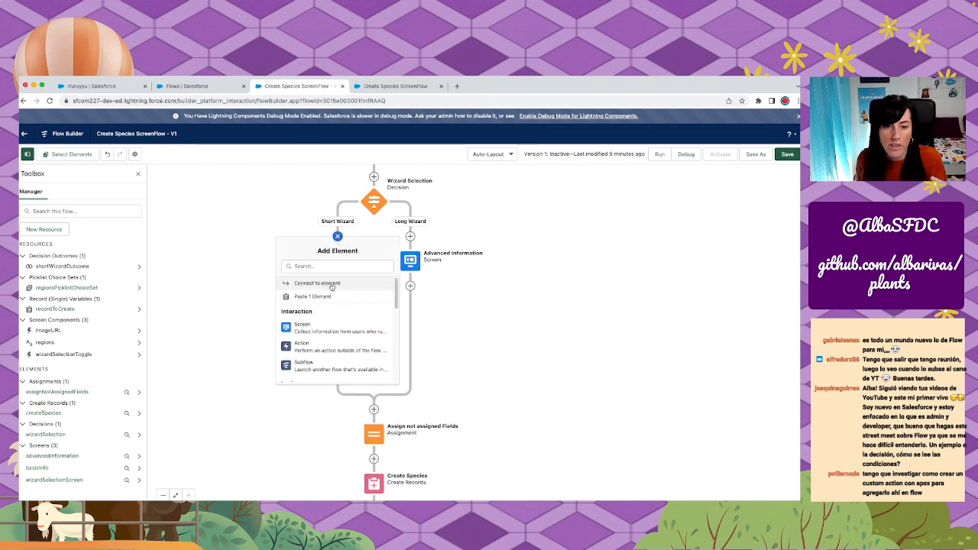
scroll(367, 344, down, 3)
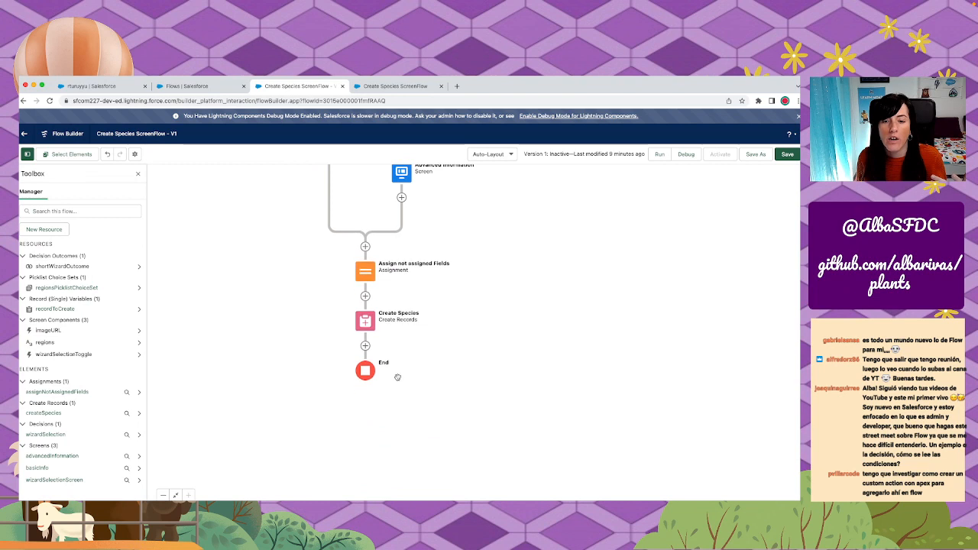
scroll(525, 459, up, 3)
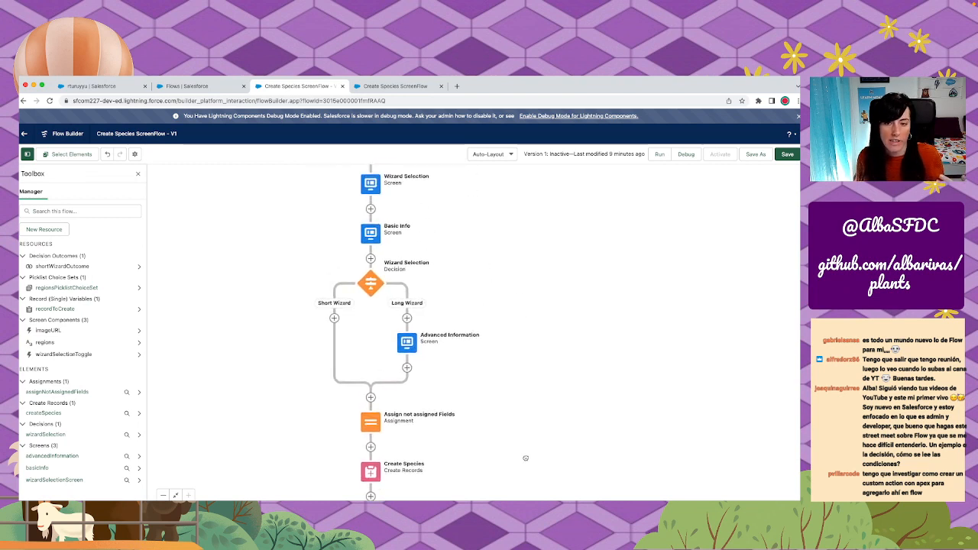
drag(526, 458, 469, 404)
drag(451, 277, 561, 309)
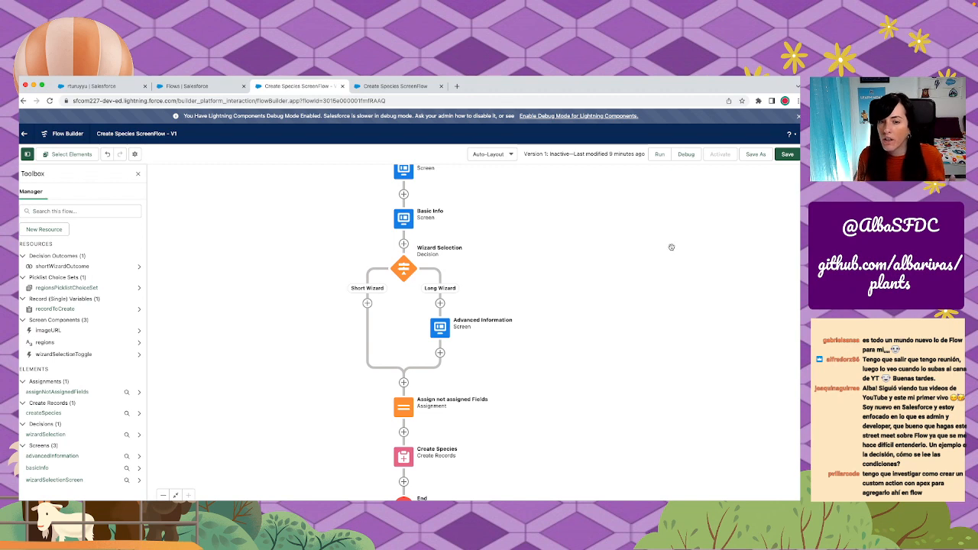
Save the flow and start a debug run with the default debug options.
click(786, 156)
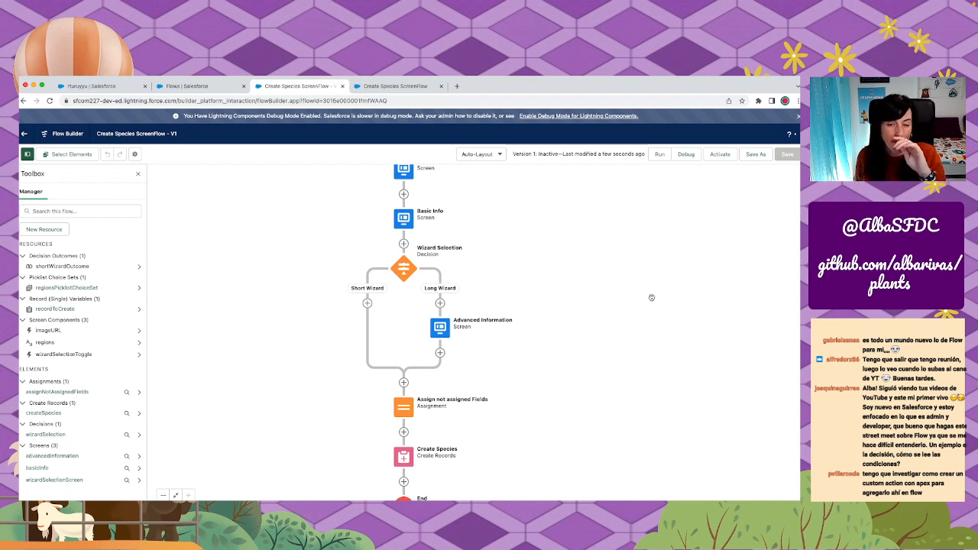
drag(605, 294, 611, 364)
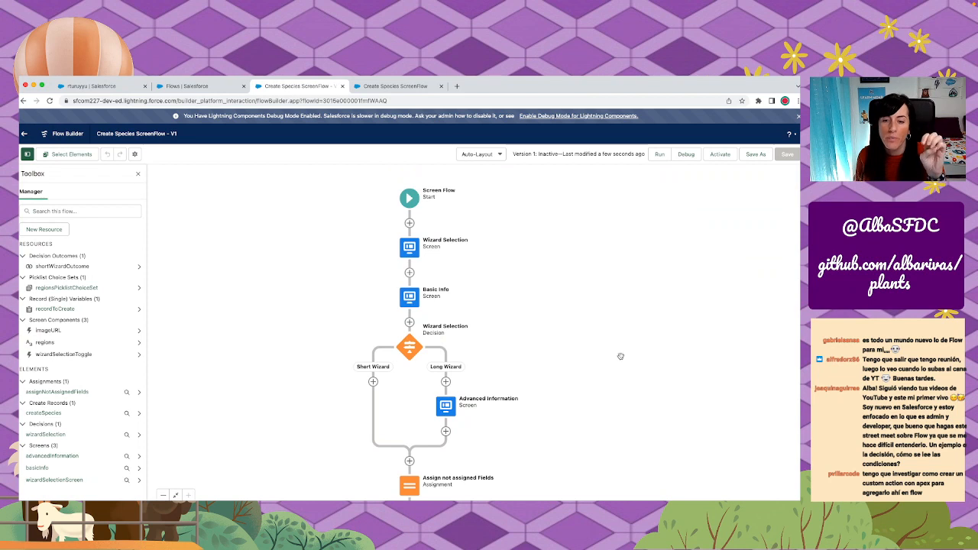
click(687, 153)
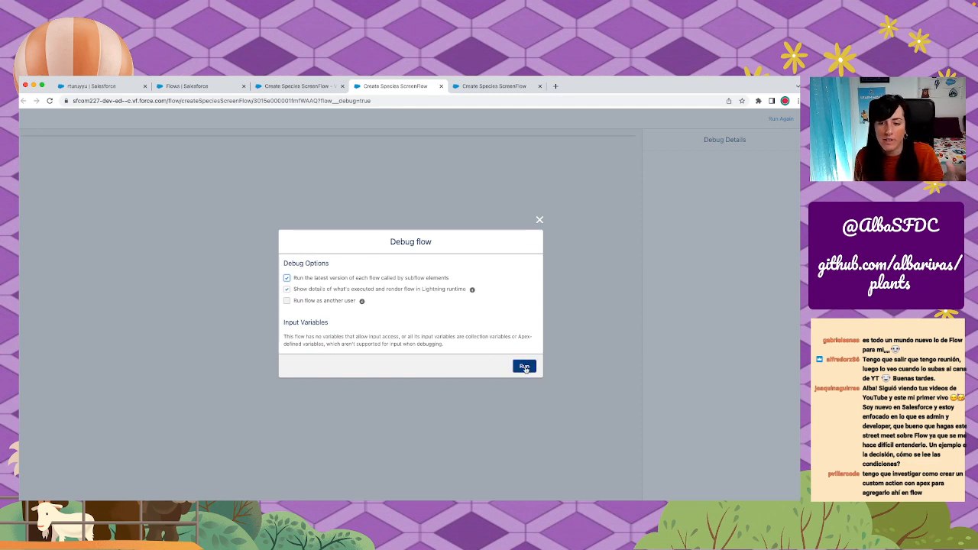
click(525, 367)
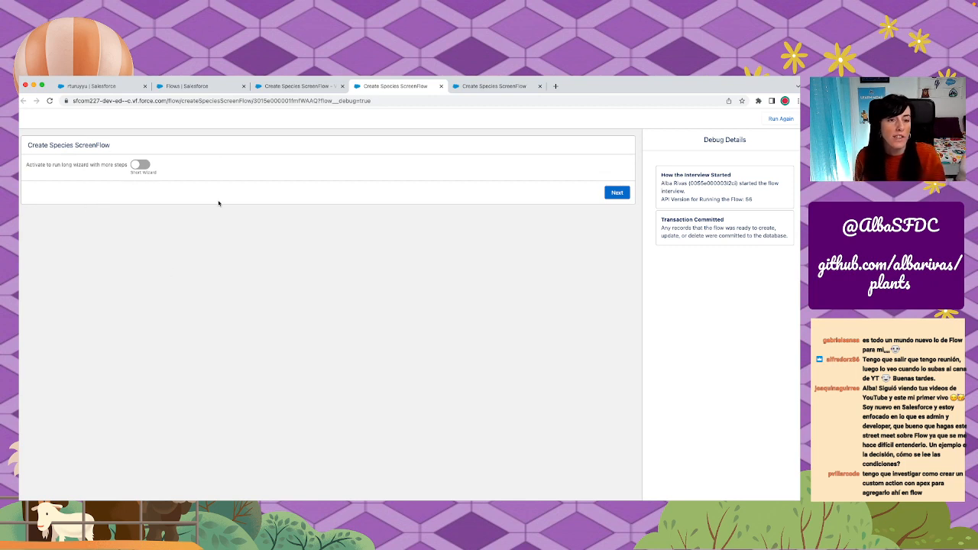
Advance the debug run with the wizard toggle off through Basic Info to the following screen, and return to Basic Info.
click(623, 196)
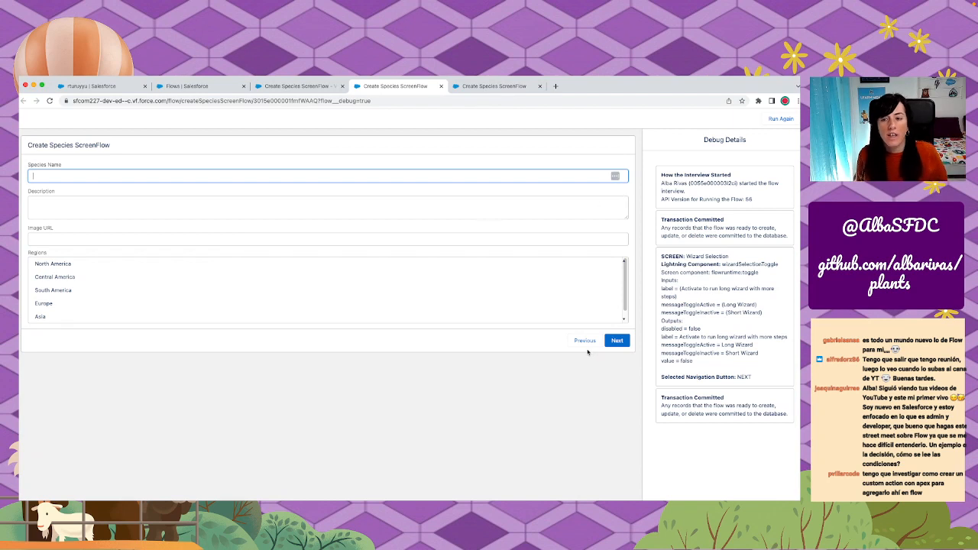
click(616, 340)
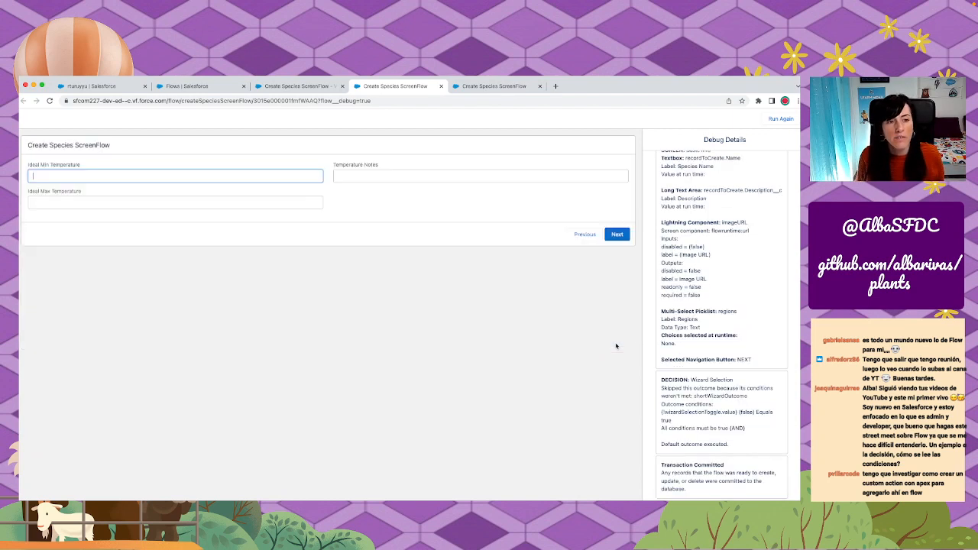
click(585, 234)
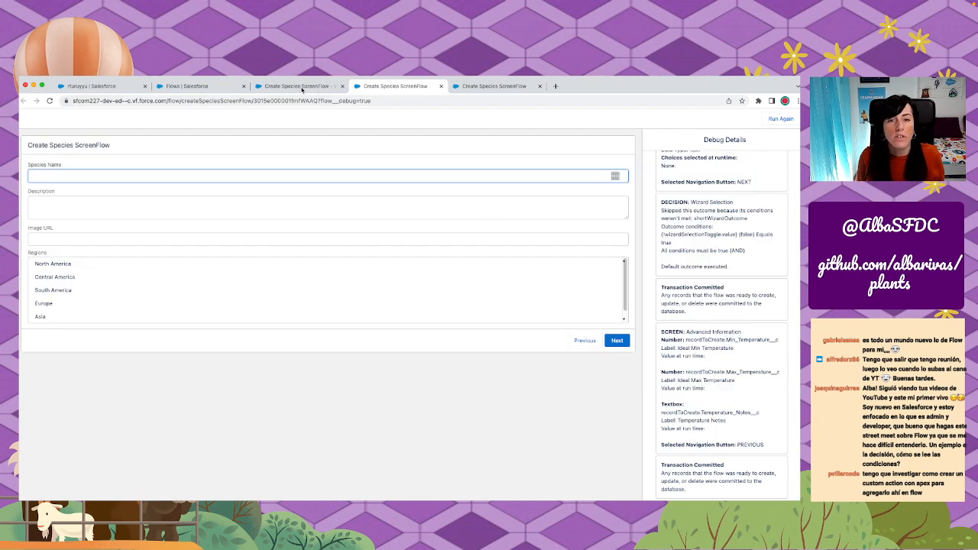
Examine the debug details for the Wizard Selection decision's outcome condition and the wizardSelectionToggle output value.
scroll(722, 380, up, 5)
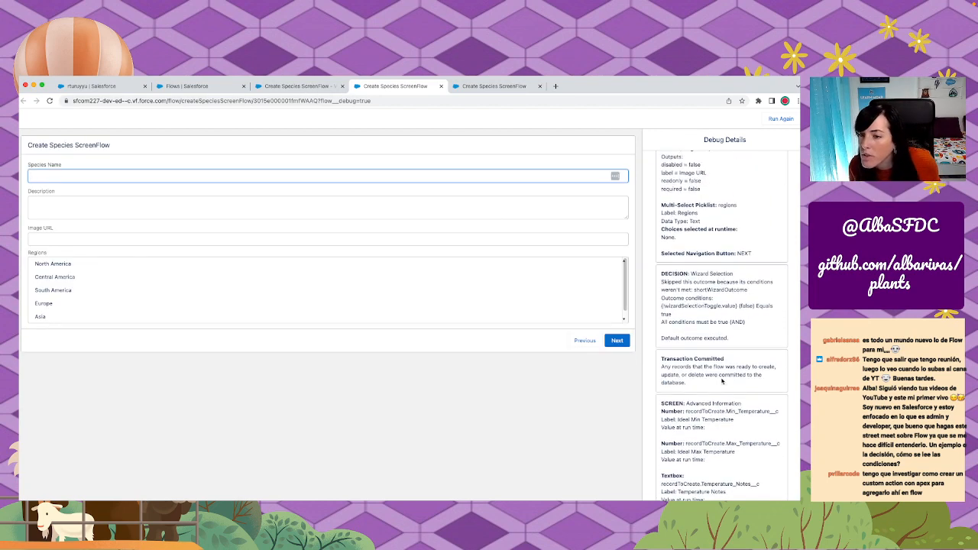
scroll(722, 380, down, 2)
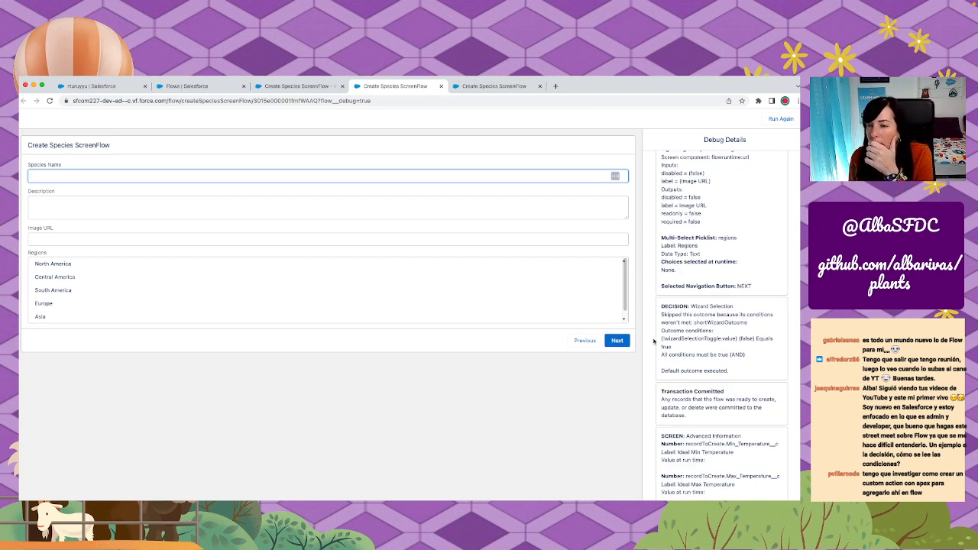
drag(661, 339, 671, 348)
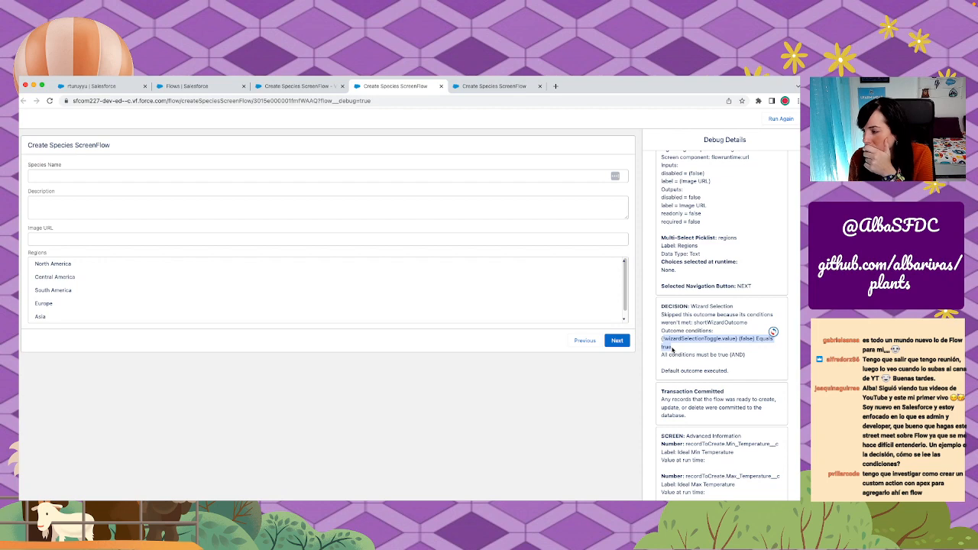
scroll(673, 348, up, 7)
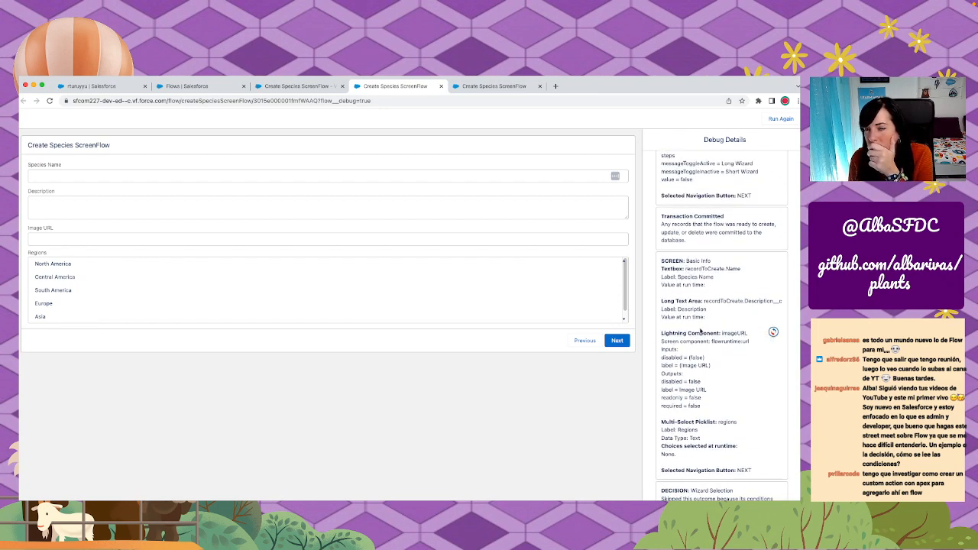
scroll(700, 330, up, 3)
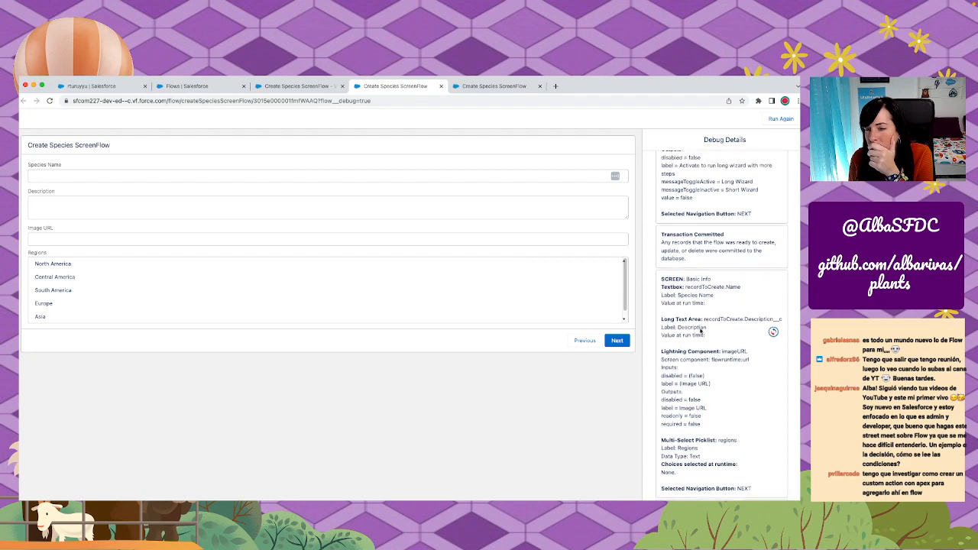
scroll(700, 330, up, 5)
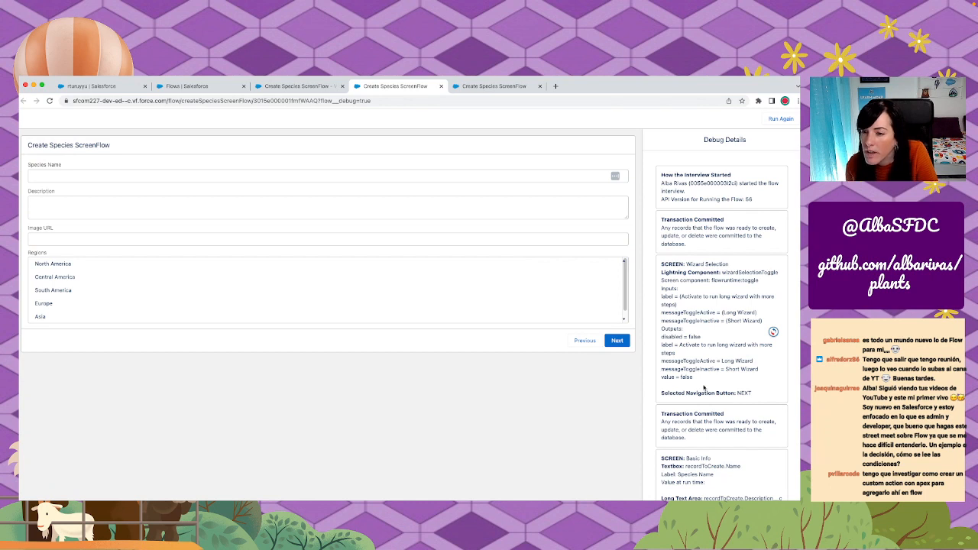
Trace the debug details from the wizardSelectionToggle value through Basic Info to the outcome executed by the Wizard Selection decision.
drag(694, 378, 661, 377)
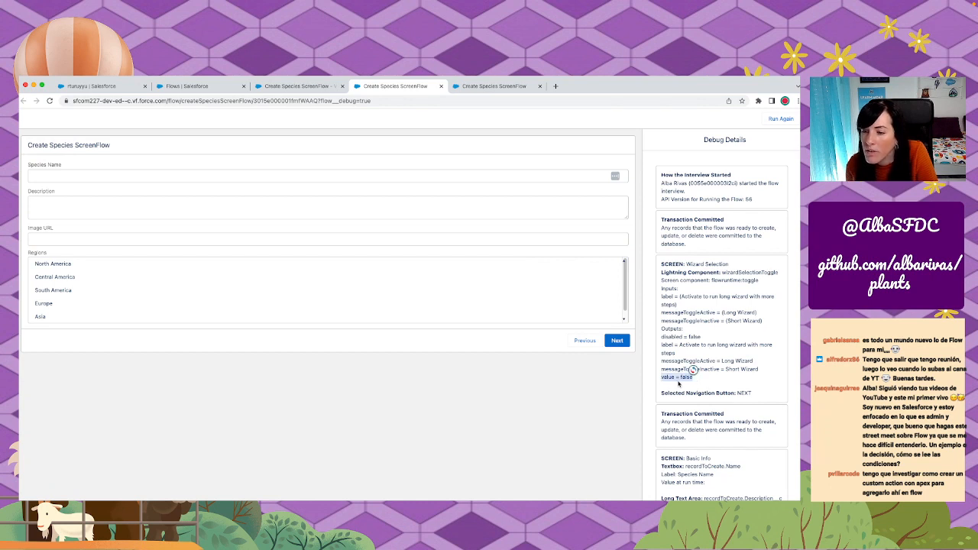
scroll(680, 384, down, 1)
scroll(692, 393, down, 3)
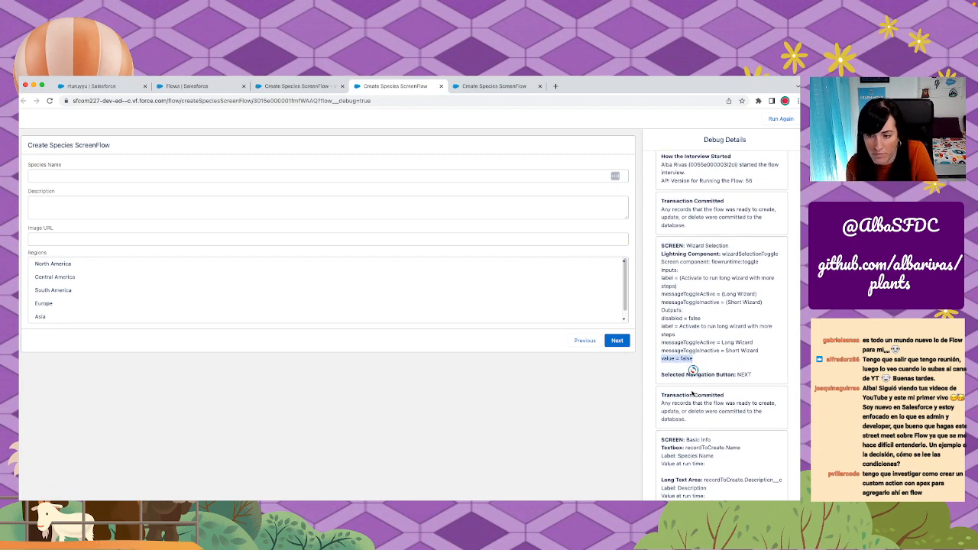
scroll(693, 393, down, 5)
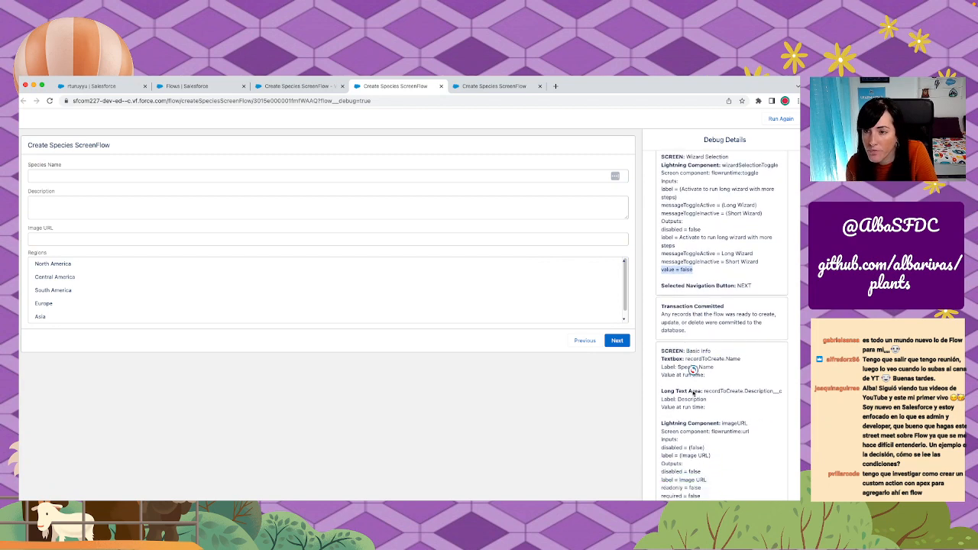
click(280, 86)
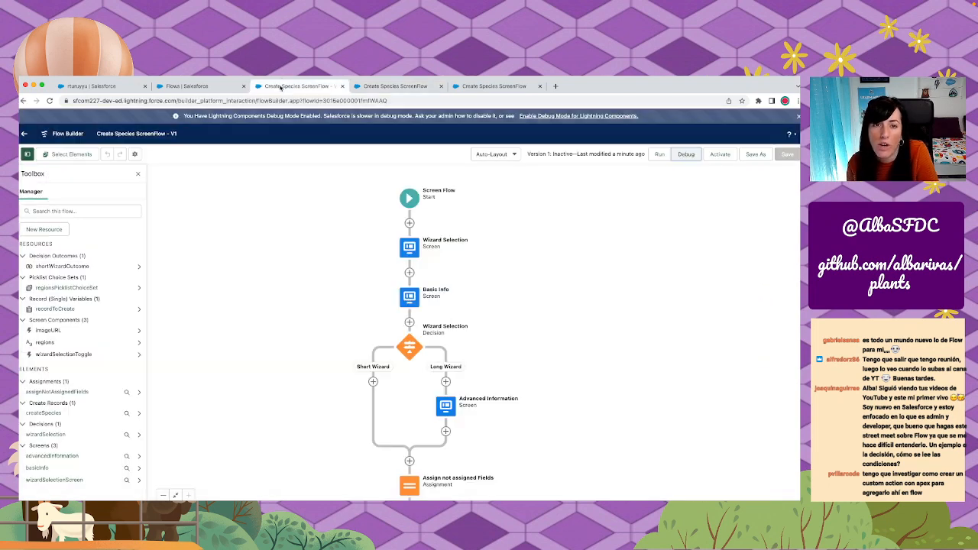
click(395, 87)
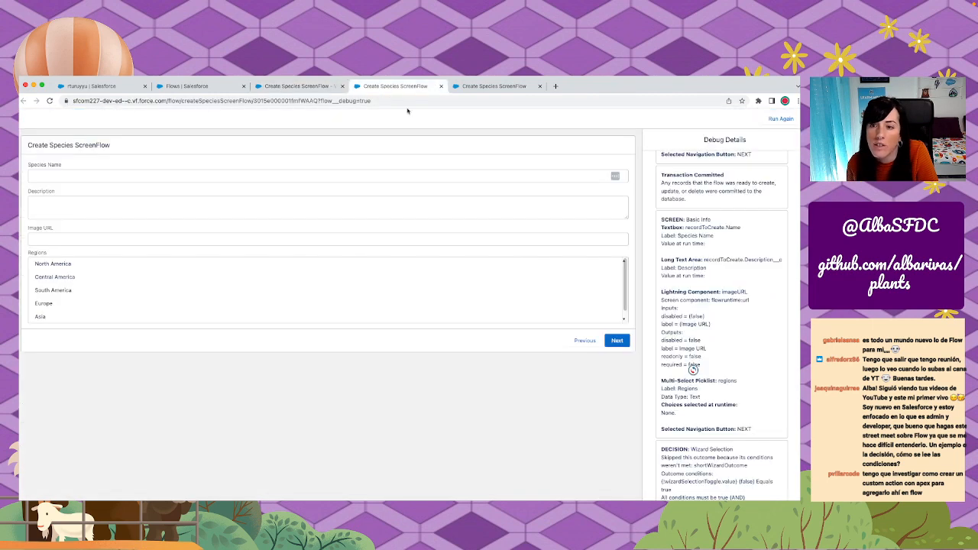
scroll(693, 370, down, 4)
scroll(737, 339, down, 3)
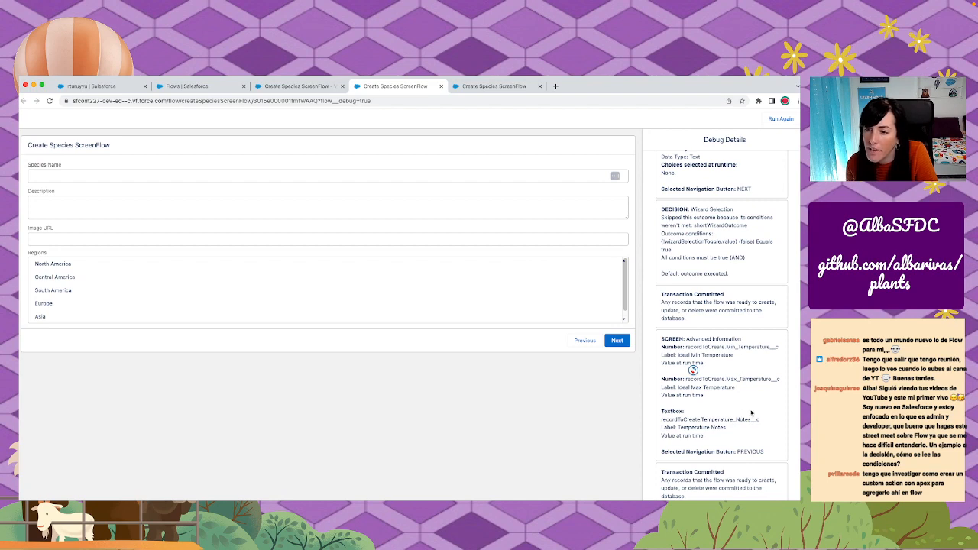
scroll(697, 306, up, 1)
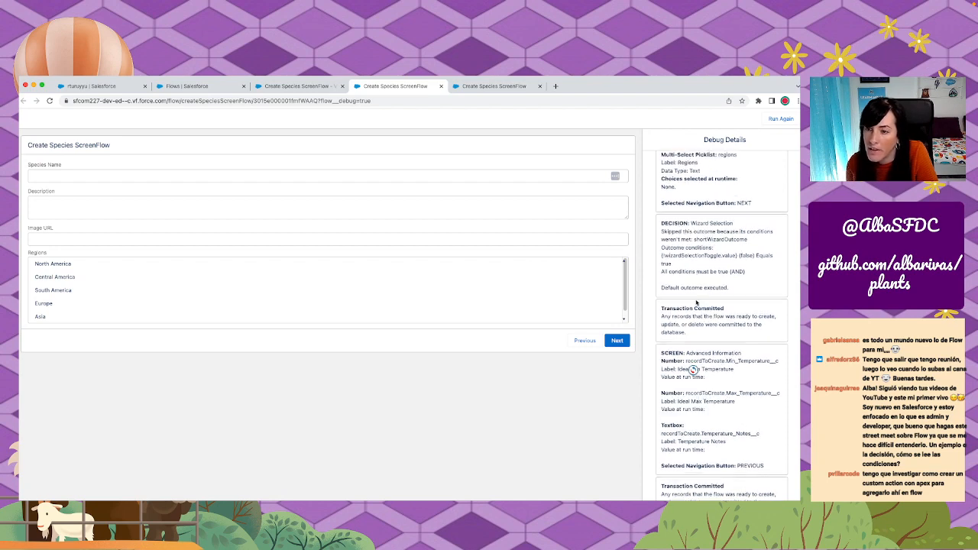
scroll(697, 271, up, 3)
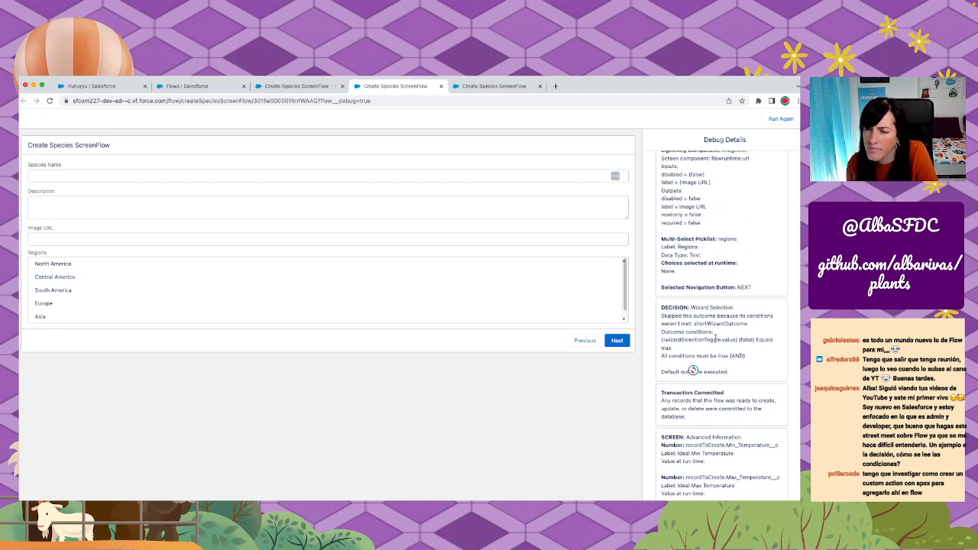
drag(684, 338, 664, 373)
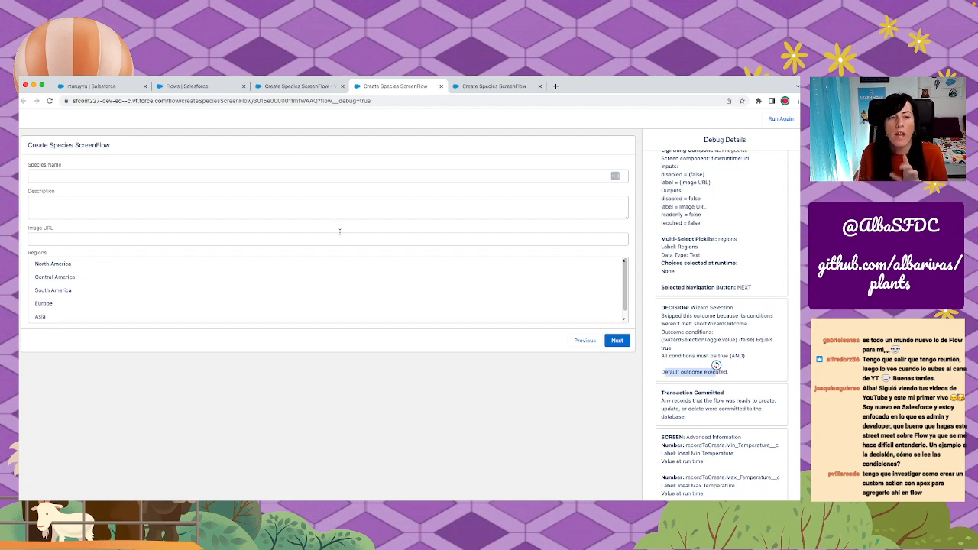
In Flow Builder, review the toggle's properties on the Wizard Selection screen, close it unchanged, and open the Wizard Selection decision.
click(298, 87)
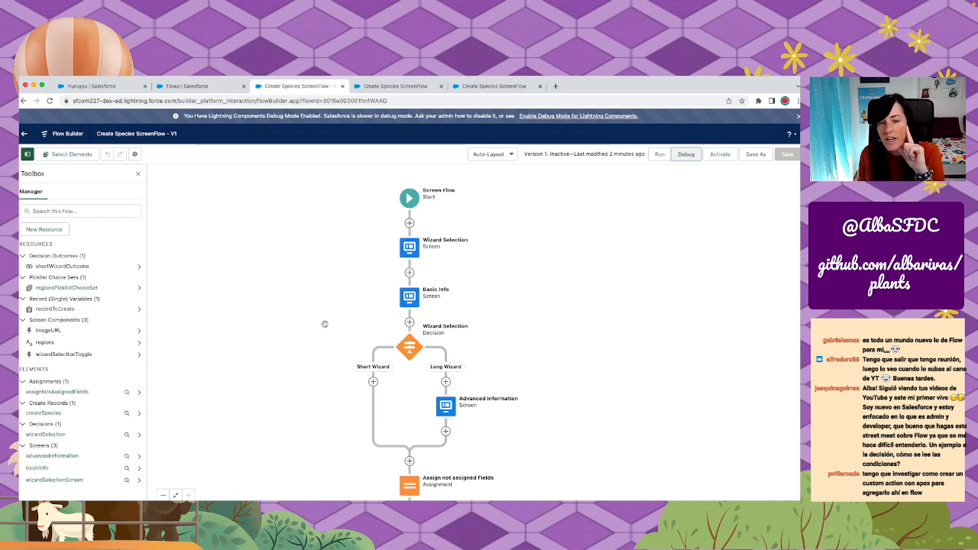
click(410, 246)
click(433, 299)
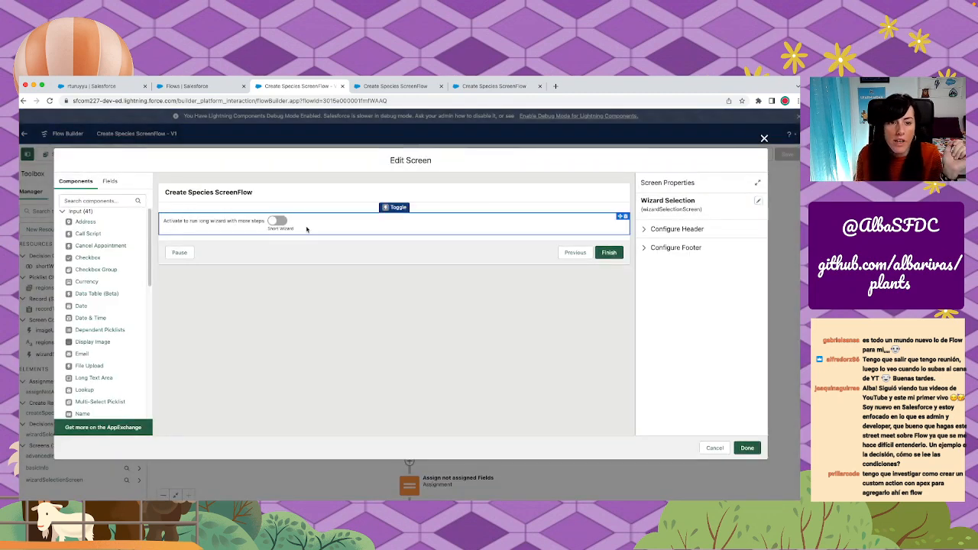
click(306, 226)
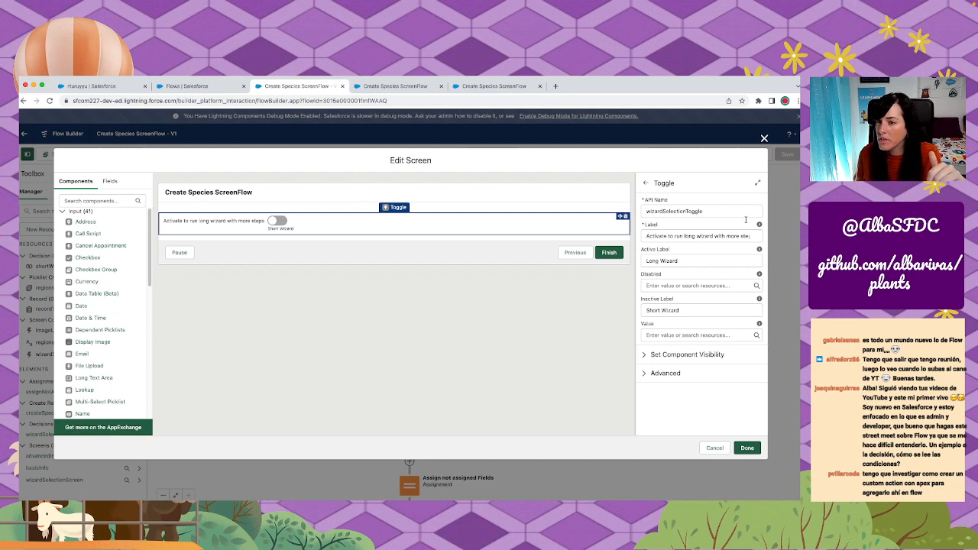
click(764, 138)
drag(563, 402, 552, 314)
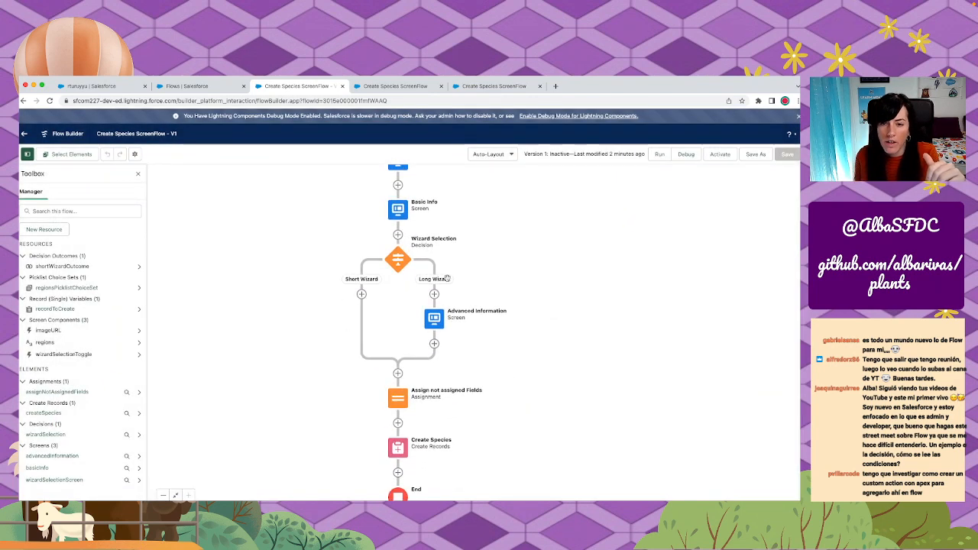
double_click(402, 262)
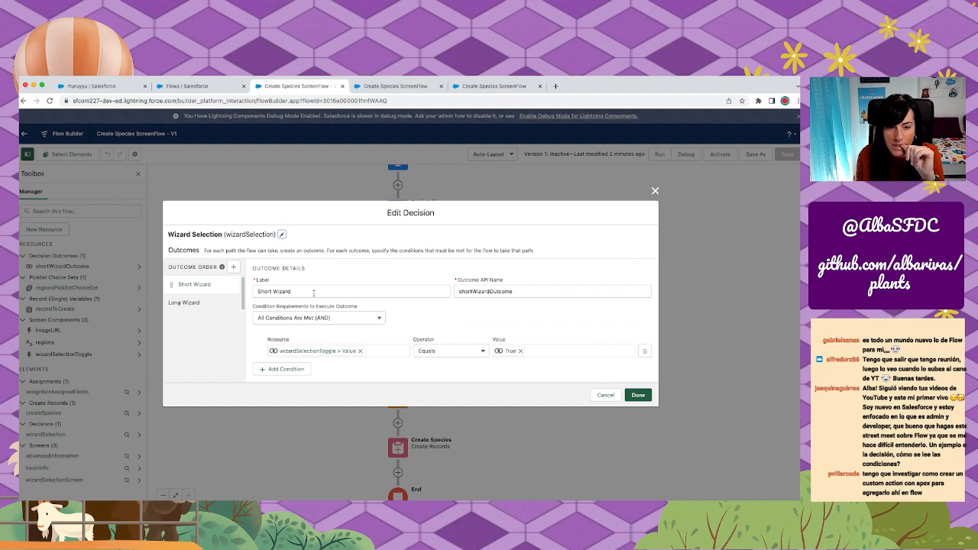
click(381, 291)
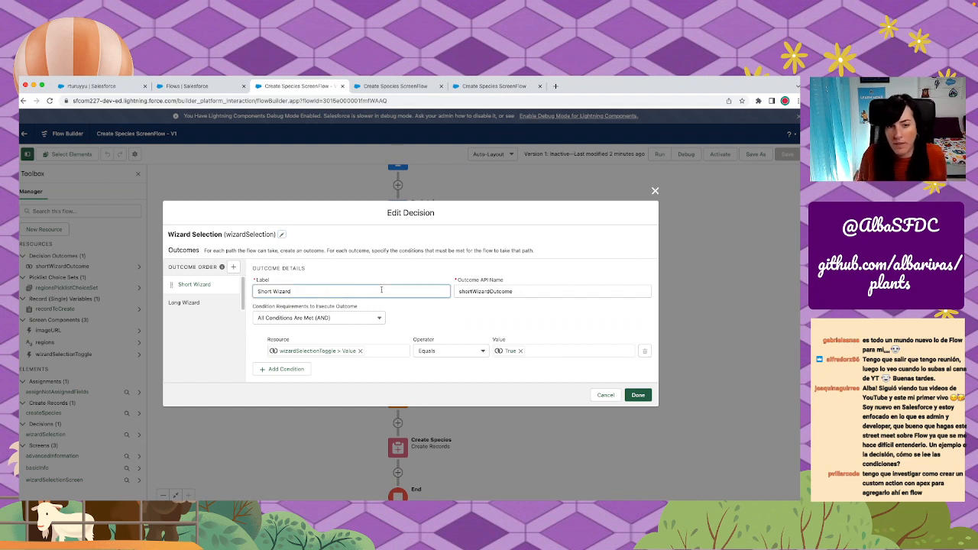
key(Delete)
key(Delete)
key(Delete)
key(Delete)
key(Delete)
text(Long)
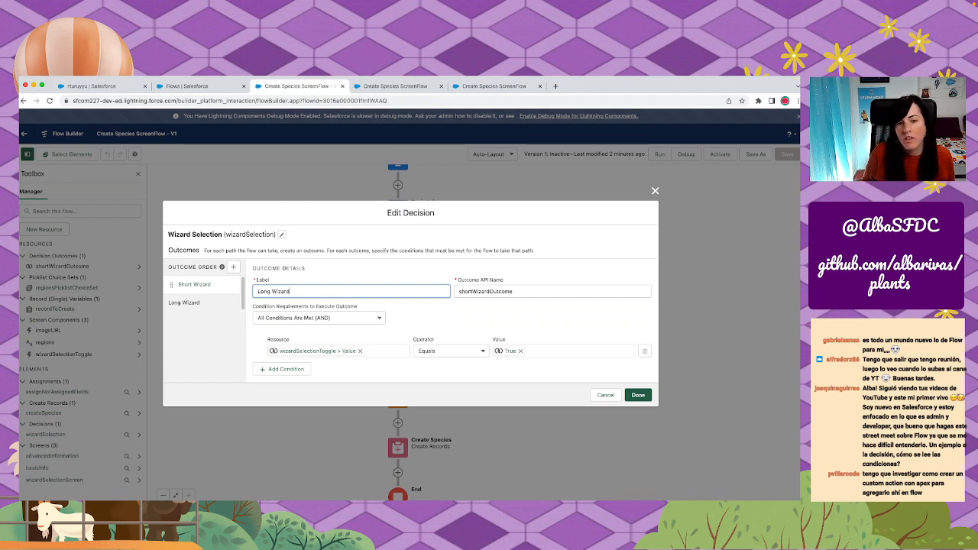
key(ctrl+z)
Set the Short Wizard outcome's condition value to the False global constant, finish the decision and save the flow.
click(520, 351)
text(false)
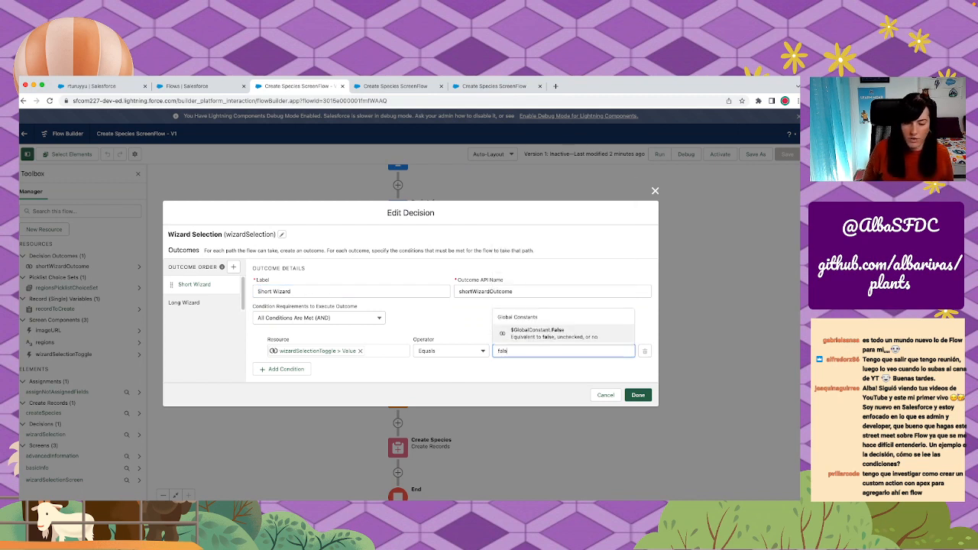
click(552, 337)
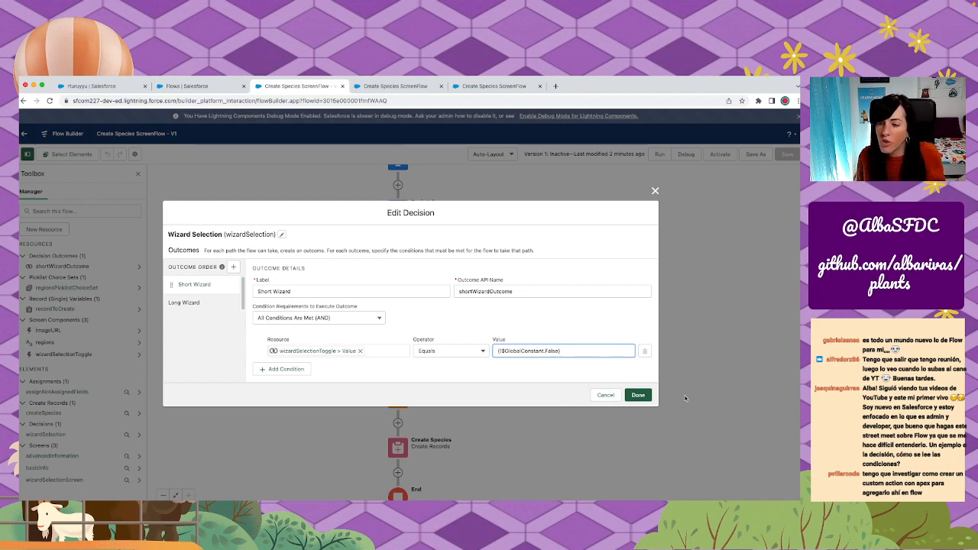
click(639, 395)
click(787, 153)
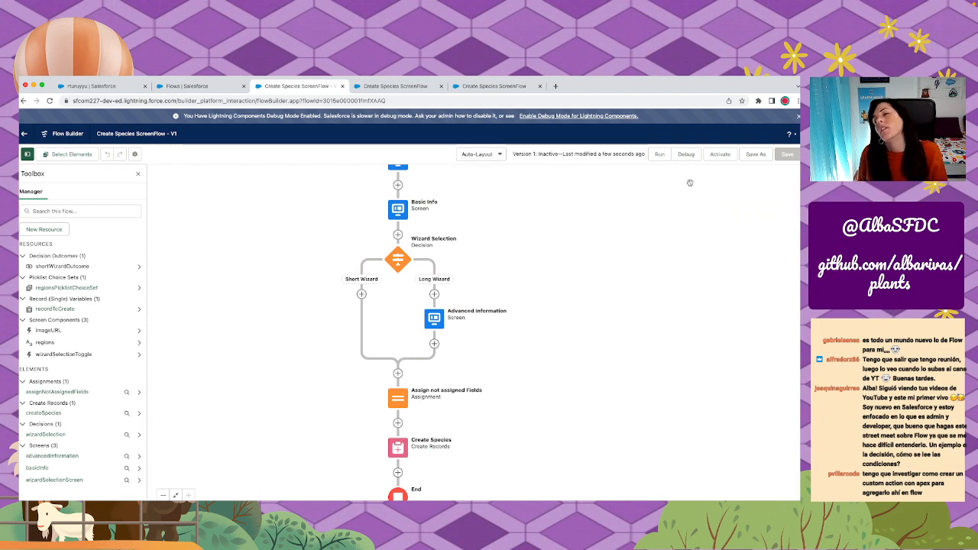
Start a new debug run of the flow with the default debug options and close the old debug pages.
click(686, 153)
click(540, 85)
click(540, 86)
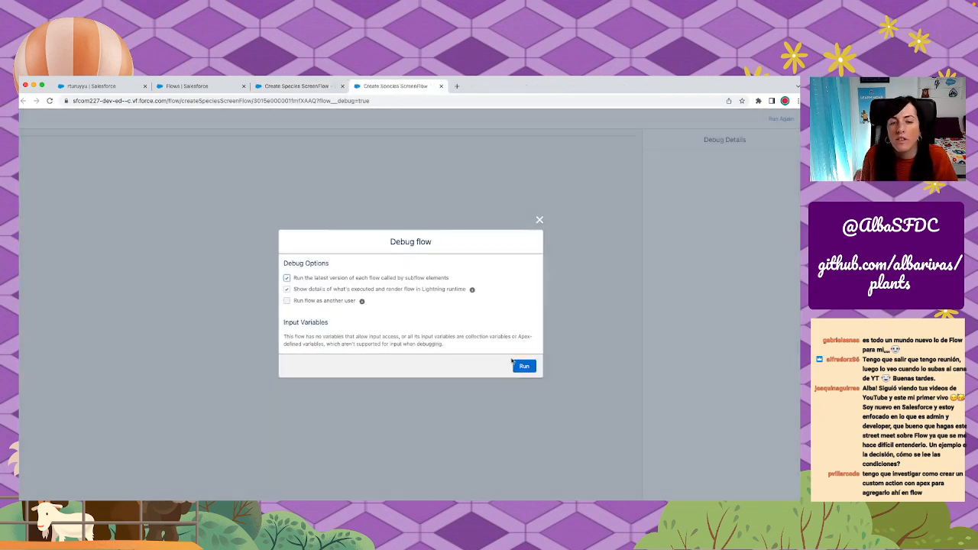
click(521, 365)
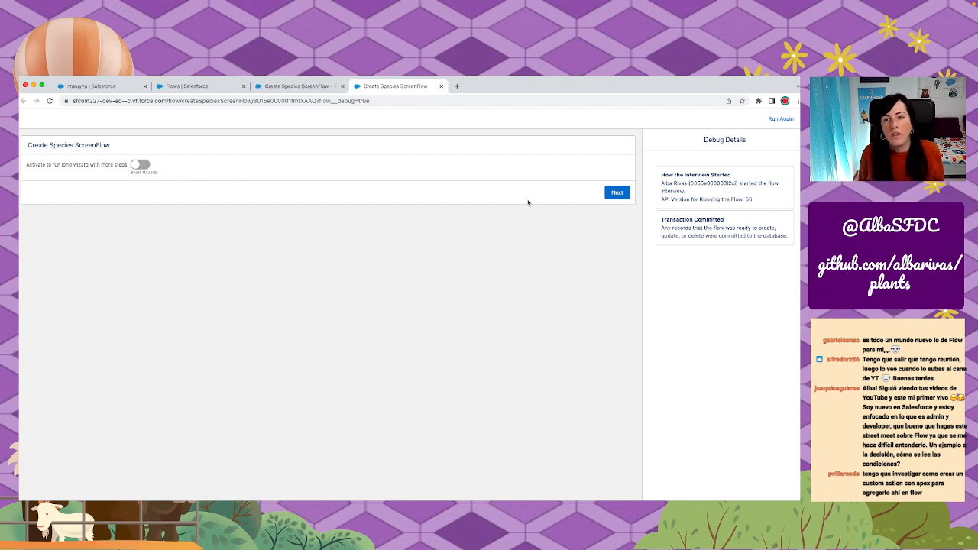
Advance the debug run with the toggle off through an empty Basic Info screen and read the Create Species error details.
click(614, 194)
click(617, 340)
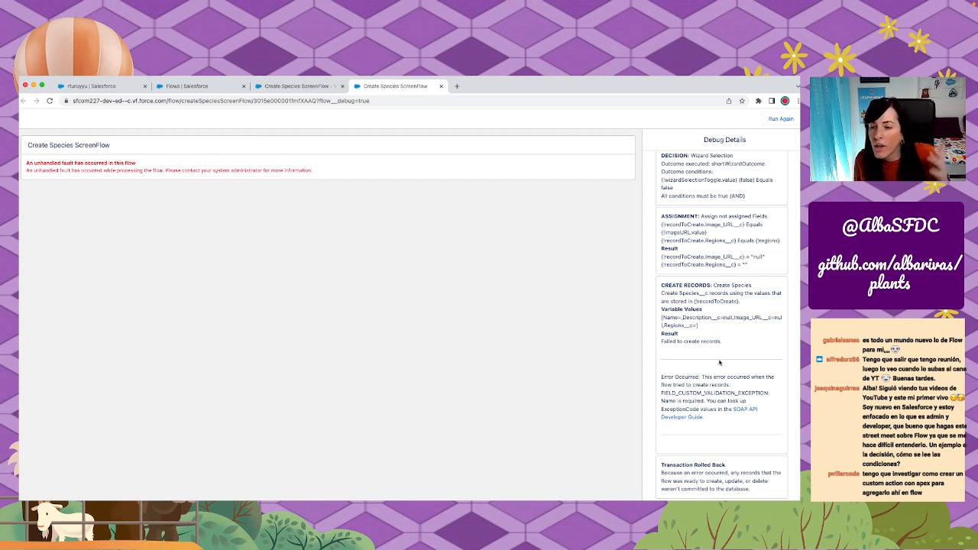
drag(706, 372, 703, 409)
click(691, 408)
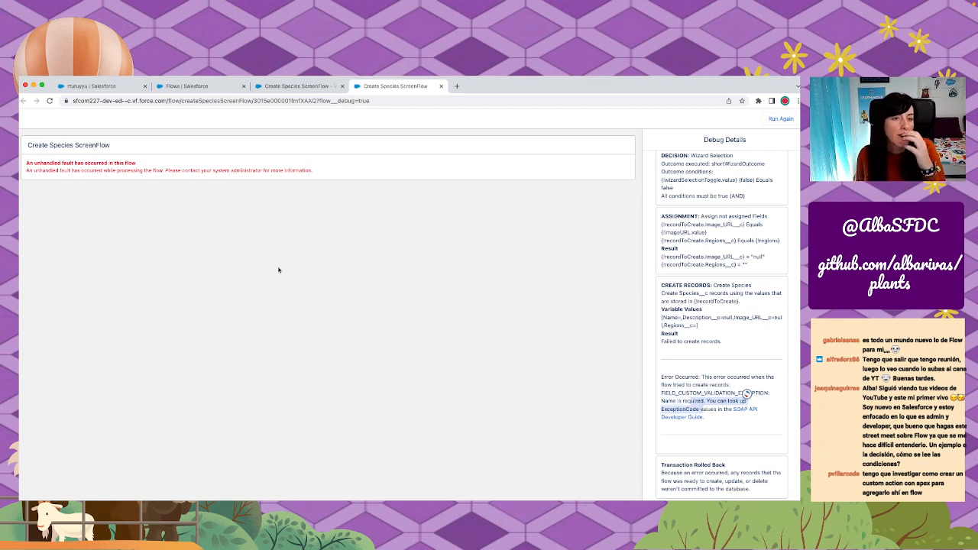
Rerun the debug session with the long wizard toggle switched on and advance through Basic Info to the following screen.
click(779, 117)
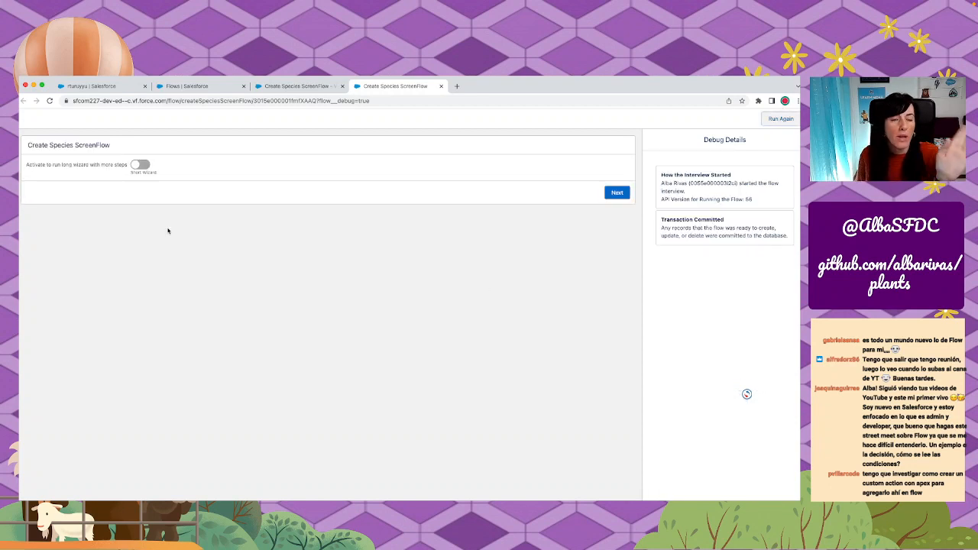
click(145, 166)
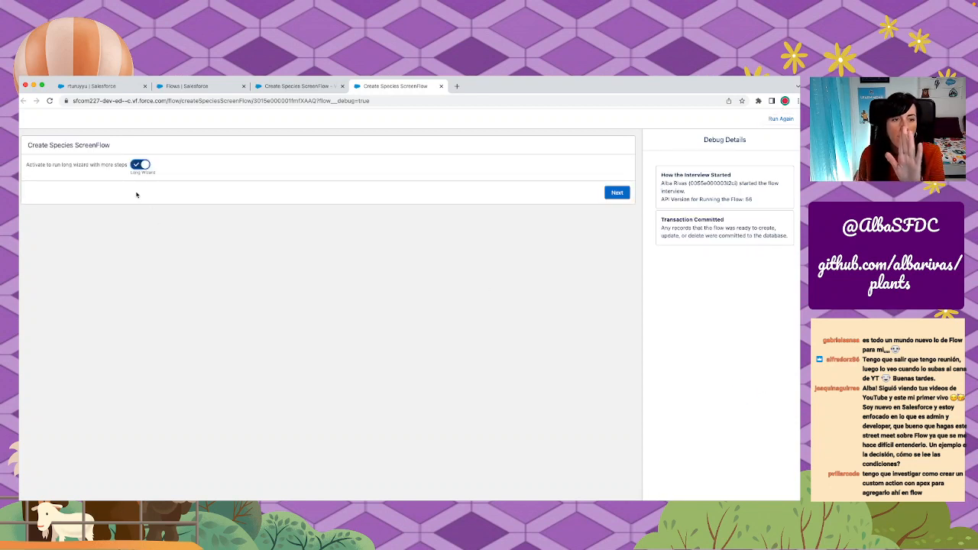
click(617, 196)
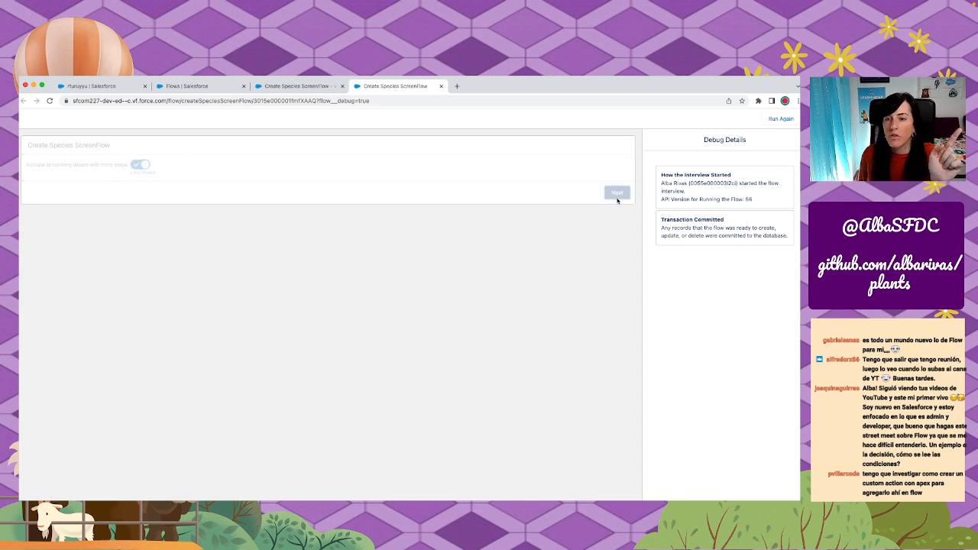
click(617, 341)
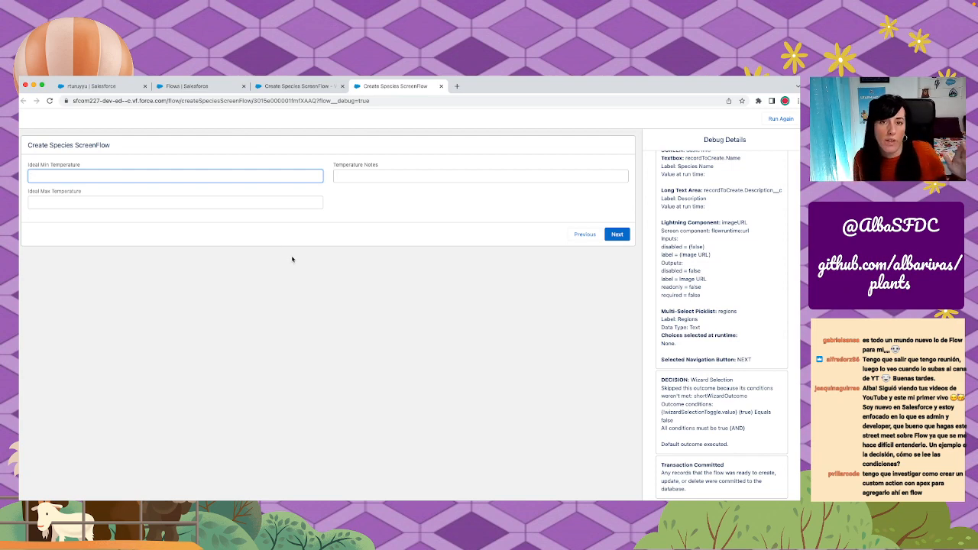
Return to Flow Builder, open the Wizard Selection decision, and add two empty conditions to the Short Wizard outcome.
click(310, 88)
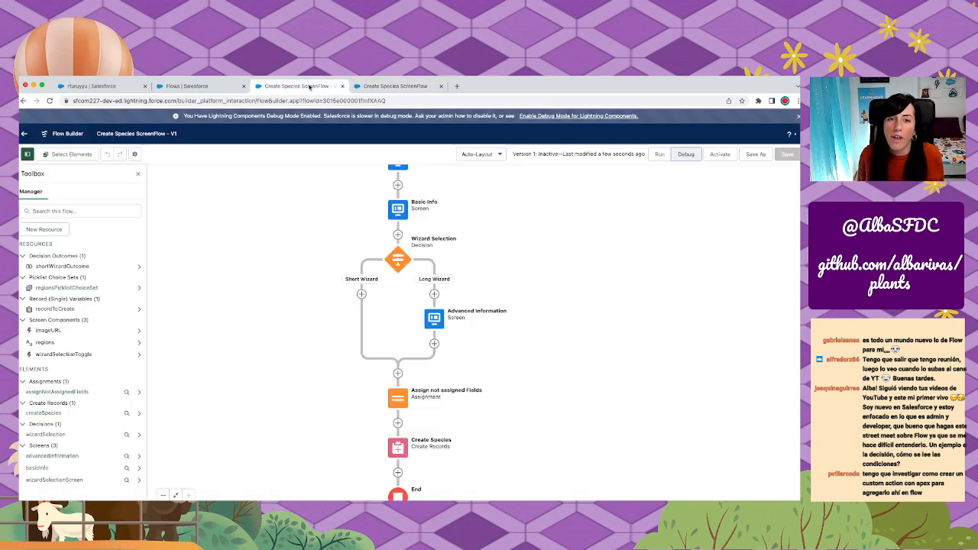
drag(535, 276, 531, 285)
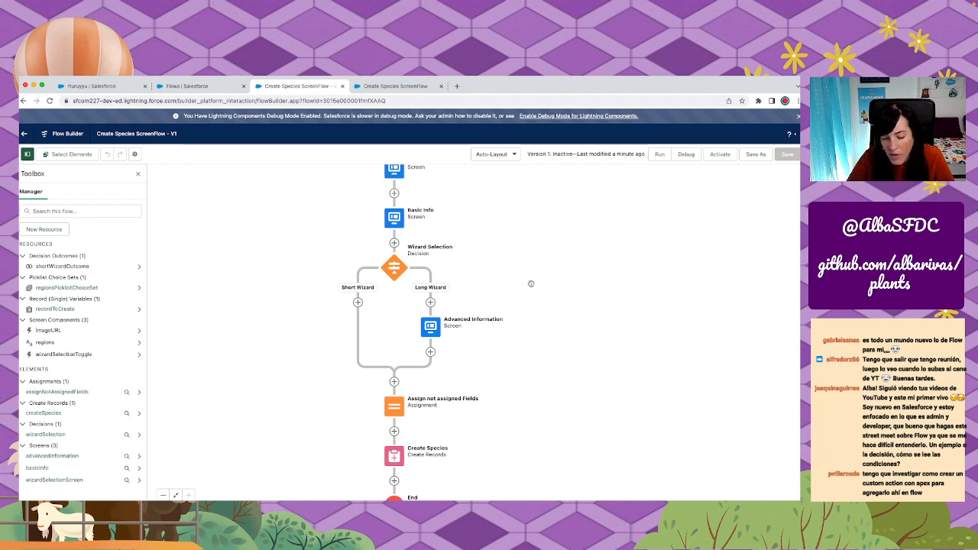
double_click(398, 266)
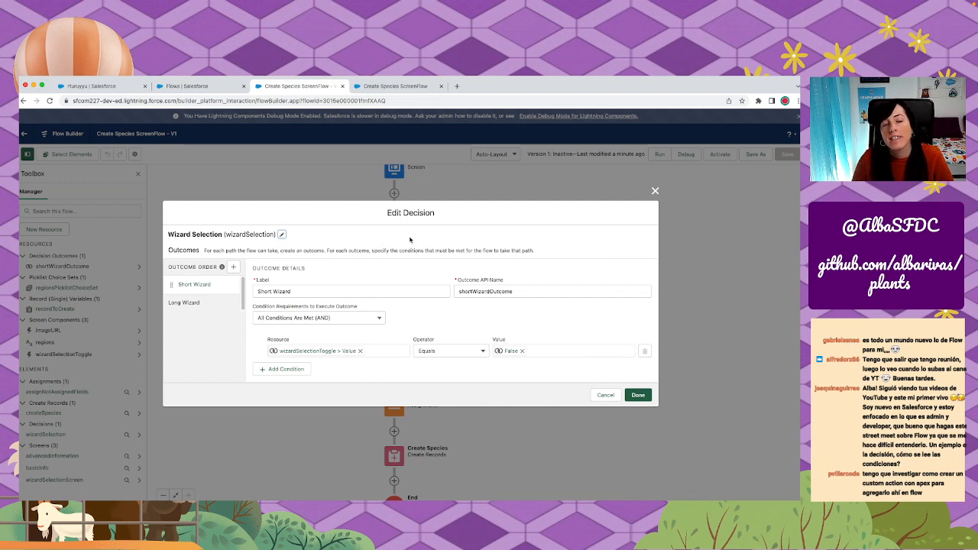
drag(257, 291, 294, 291)
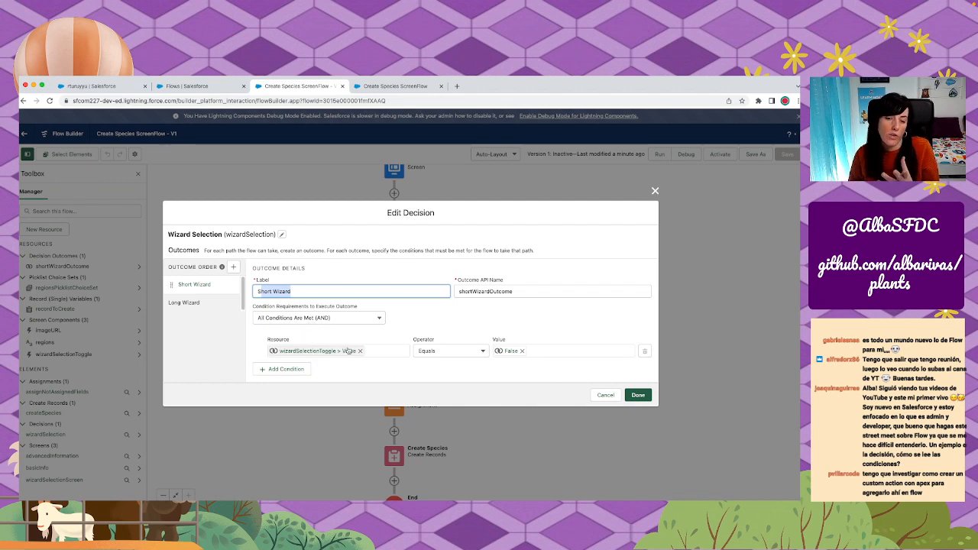
click(283, 369)
click(300, 382)
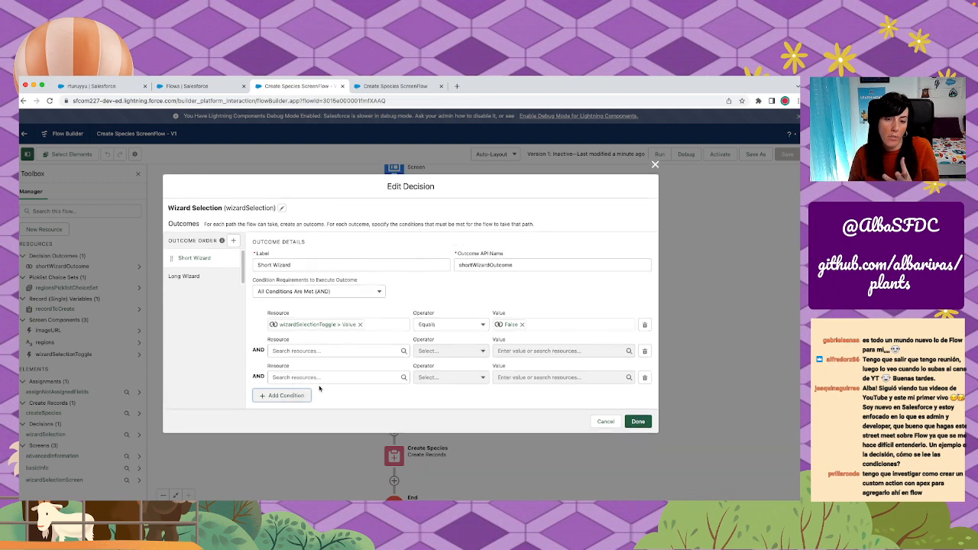
Switch the Short Wizard outcome to custom condition logic and set the logic to 1 AND 2 OR 3.
click(312, 294)
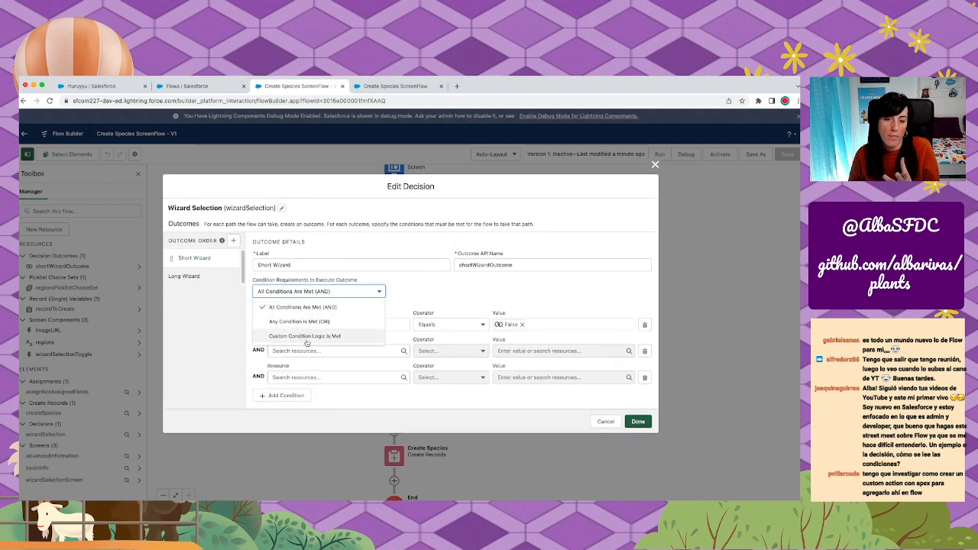
click(310, 334)
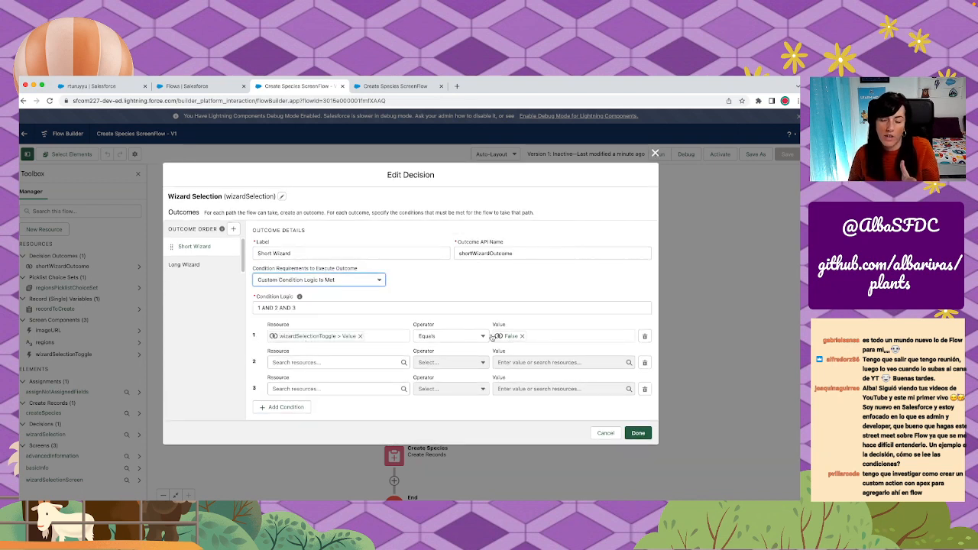
click(287, 307)
text(OR)
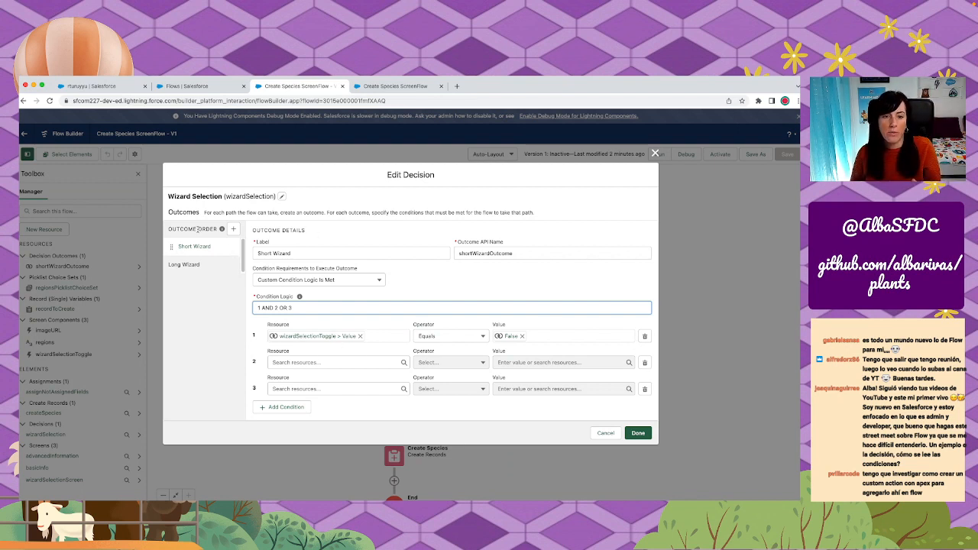
Review the Short Wizard and Long Wizard outcomes of the decision, and close it without keeping the edits.
drag(379, 256, 255, 246)
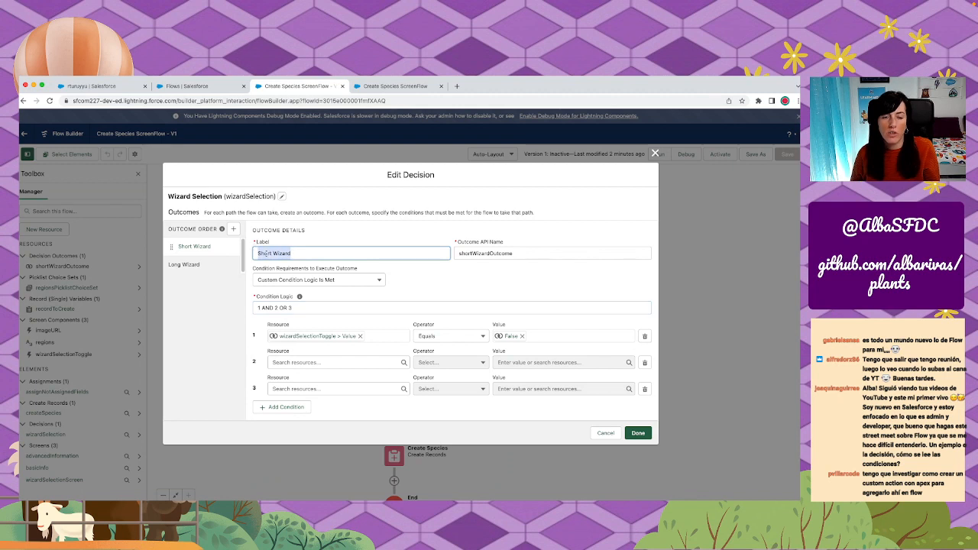
click(190, 265)
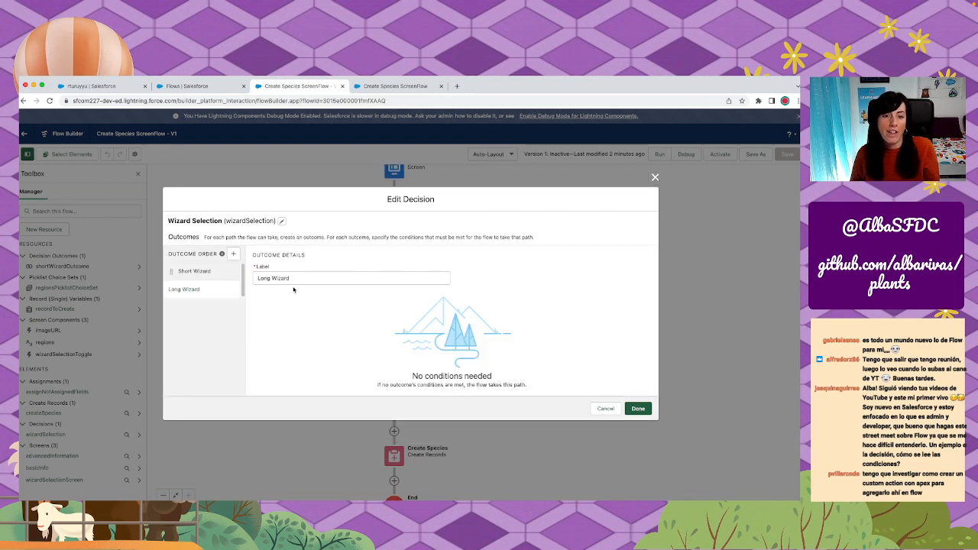
drag(258, 279, 301, 281)
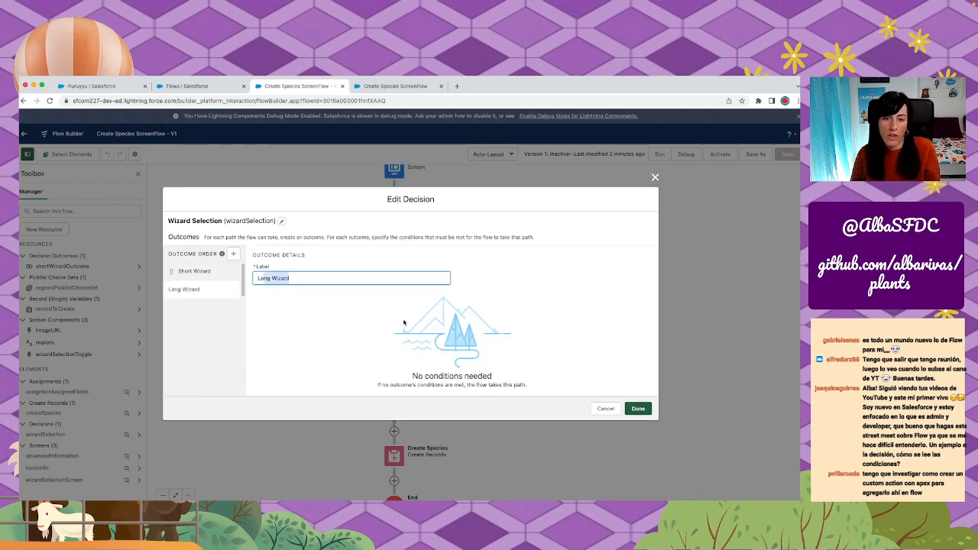
click(605, 409)
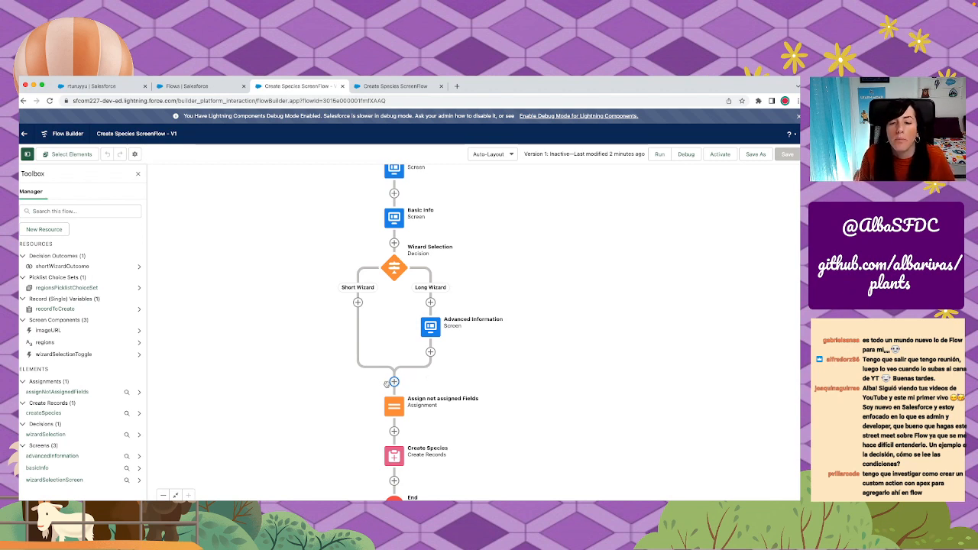
Browse the element types available after Create Species and open the setup for a new Action element.
scroll(393, 382, down, 3)
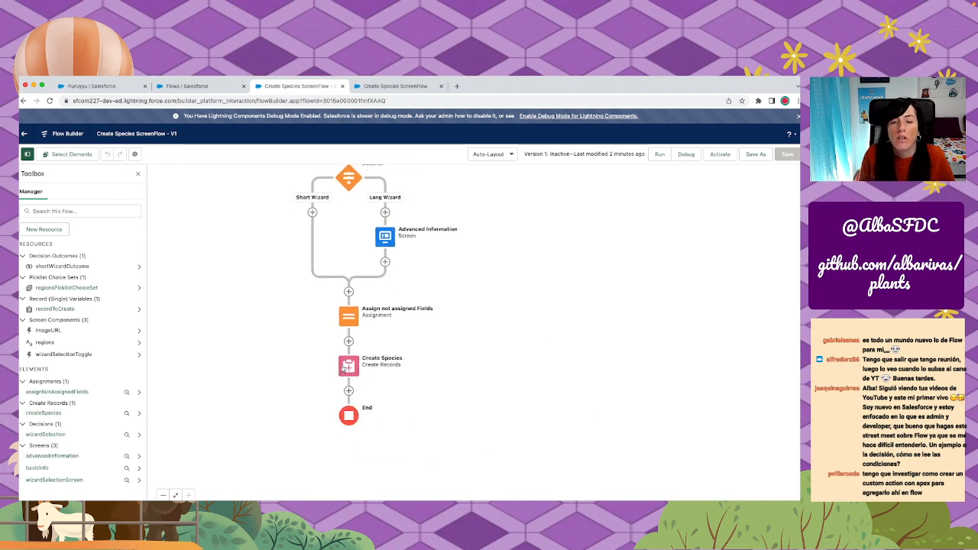
click(349, 391)
scroll(354, 461, down, 3)
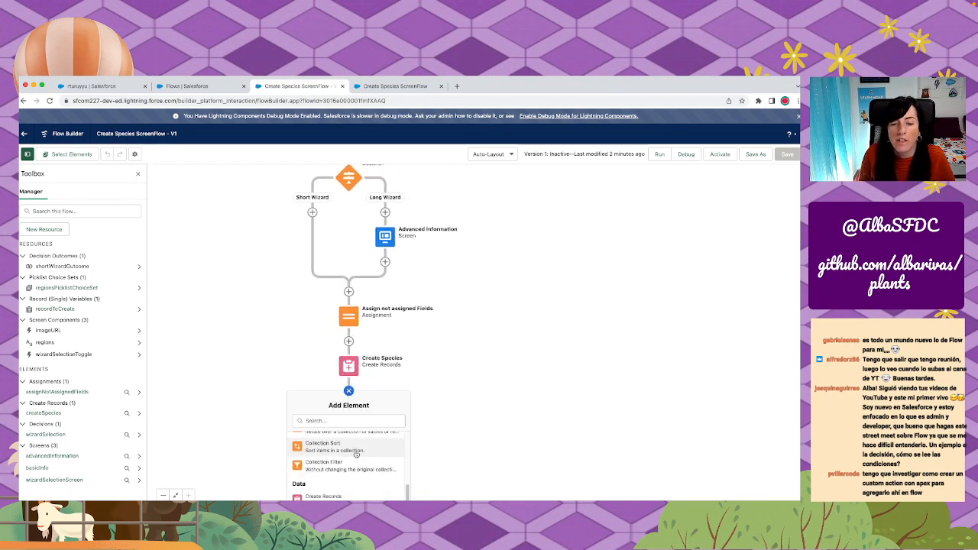
scroll(353, 461, up, 2)
scroll(354, 459, down, 1)
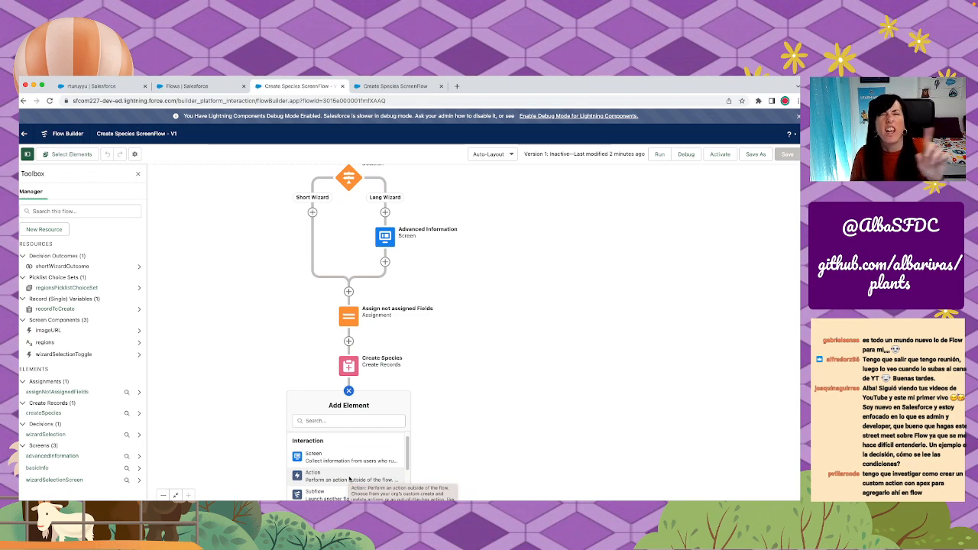
click(294, 479)
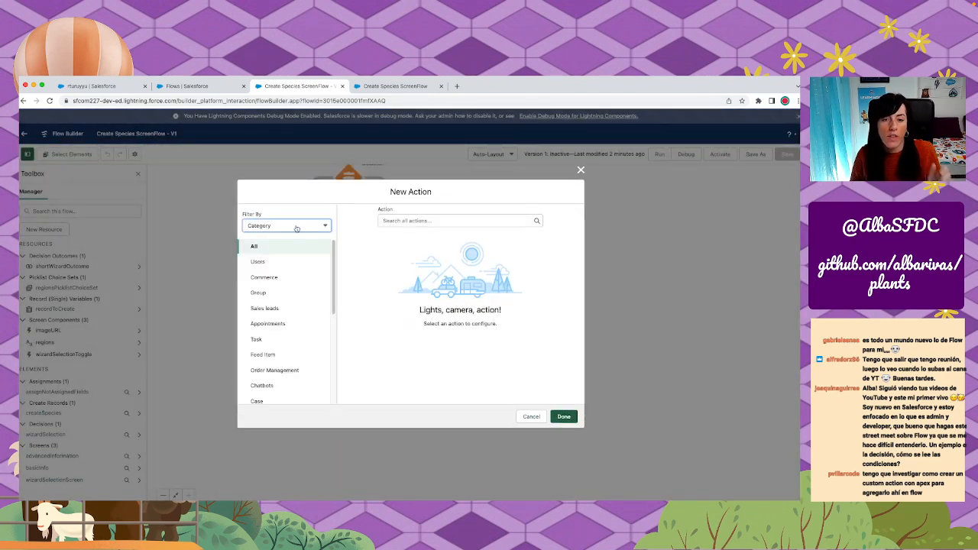
Examine the action categories and the list of available actions, and close the new action without adding it to the flow.
scroll(295, 338, down, 5)
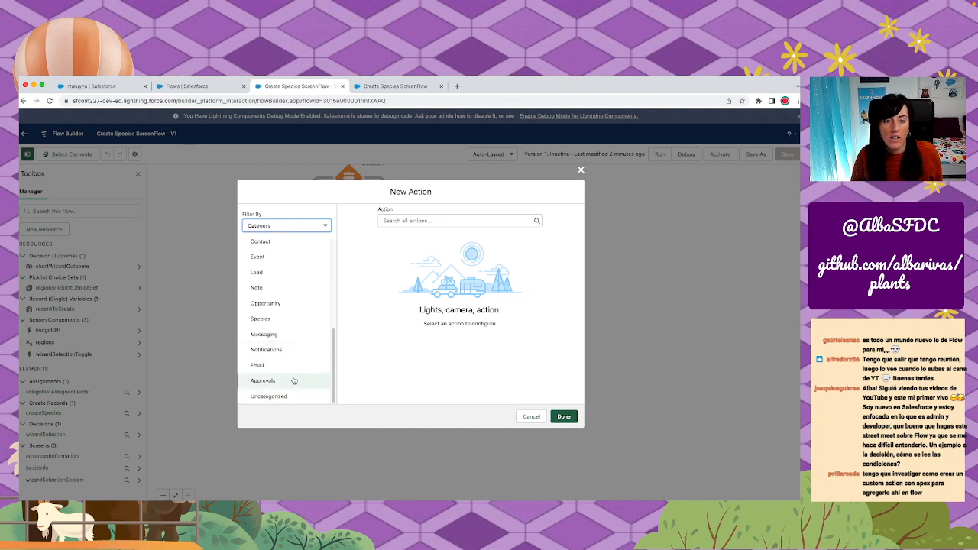
scroll(294, 374, up, 5)
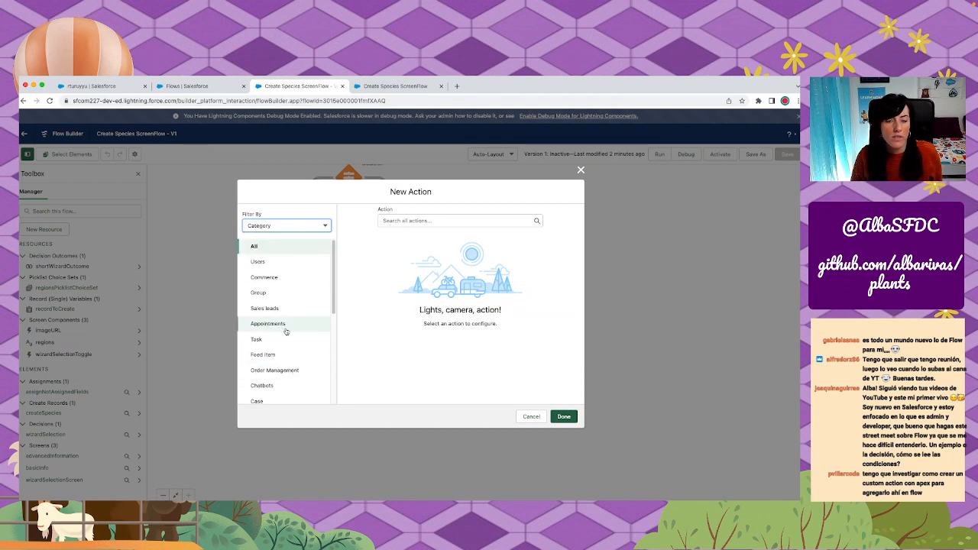
scroll(290, 336, down, 4)
scroll(304, 344, down, 2)
scroll(306, 343, up, 5)
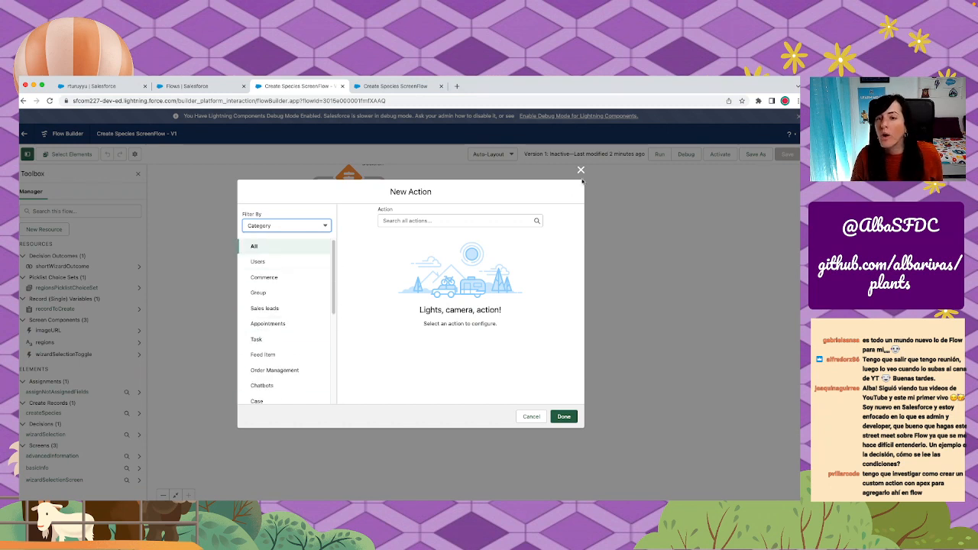
click(480, 221)
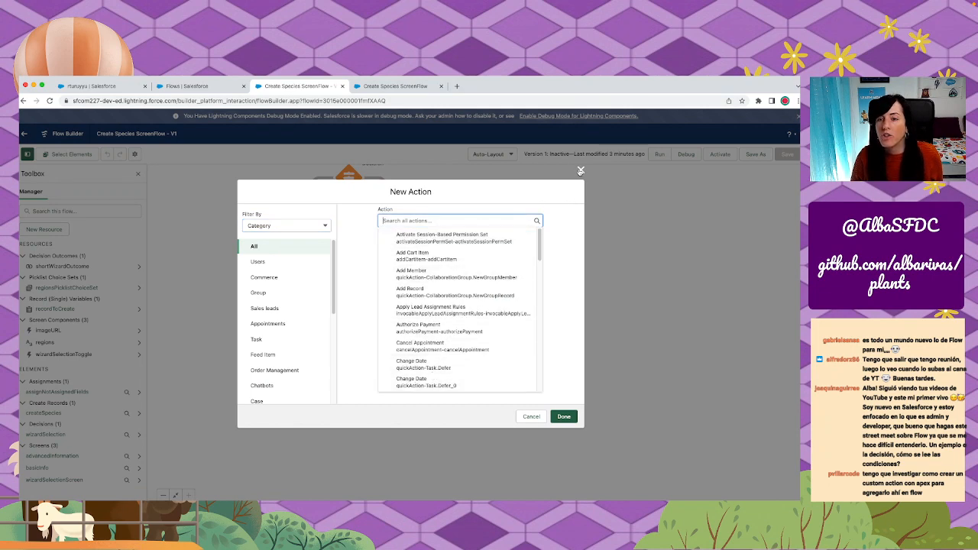
click(581, 170)
scroll(534, 365, up, 1)
drag(534, 365, 551, 276)
drag(522, 313, 533, 402)
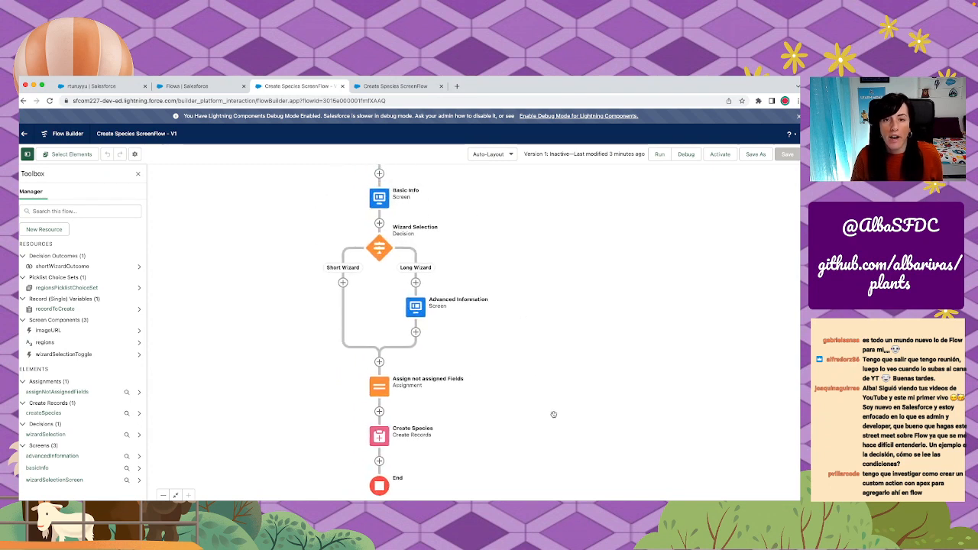